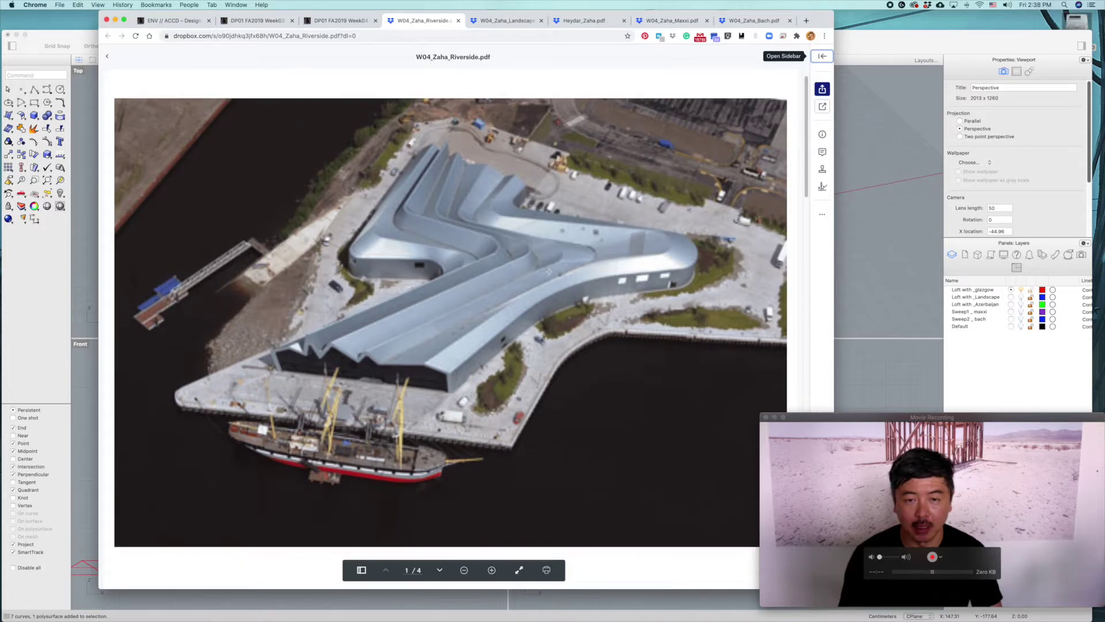
# - Review the museum reference photos in W04_Zaha_Riverside.pdf, from the aerial roof view through the facade, interior and exterior rendering
pyautogui.scroll(-12, 550, 273)
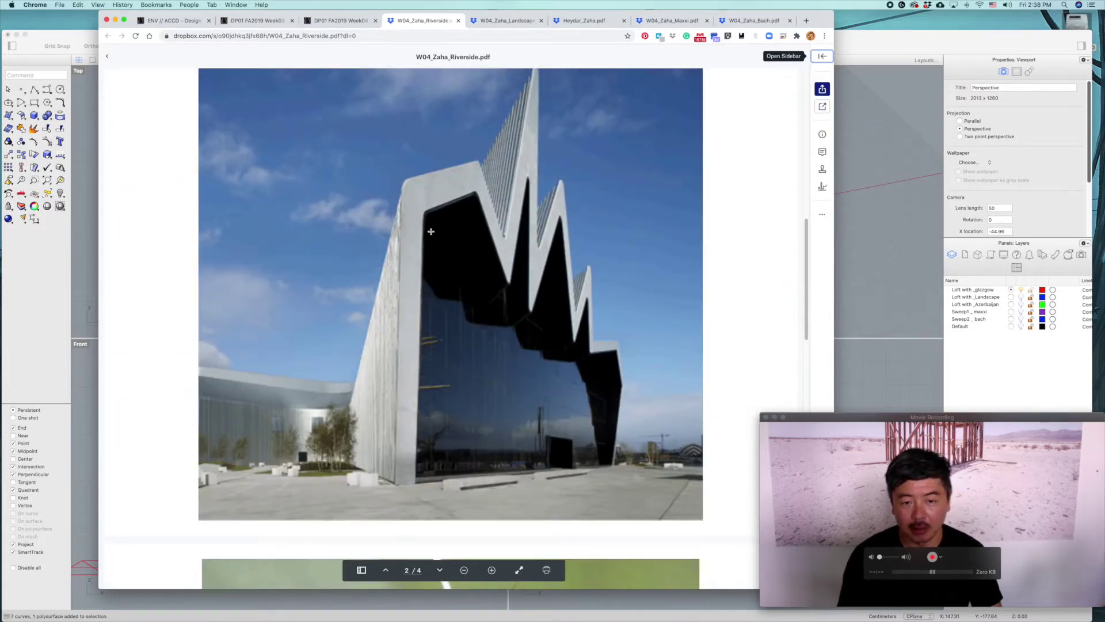
pyautogui.scroll(-17, 616, 371)
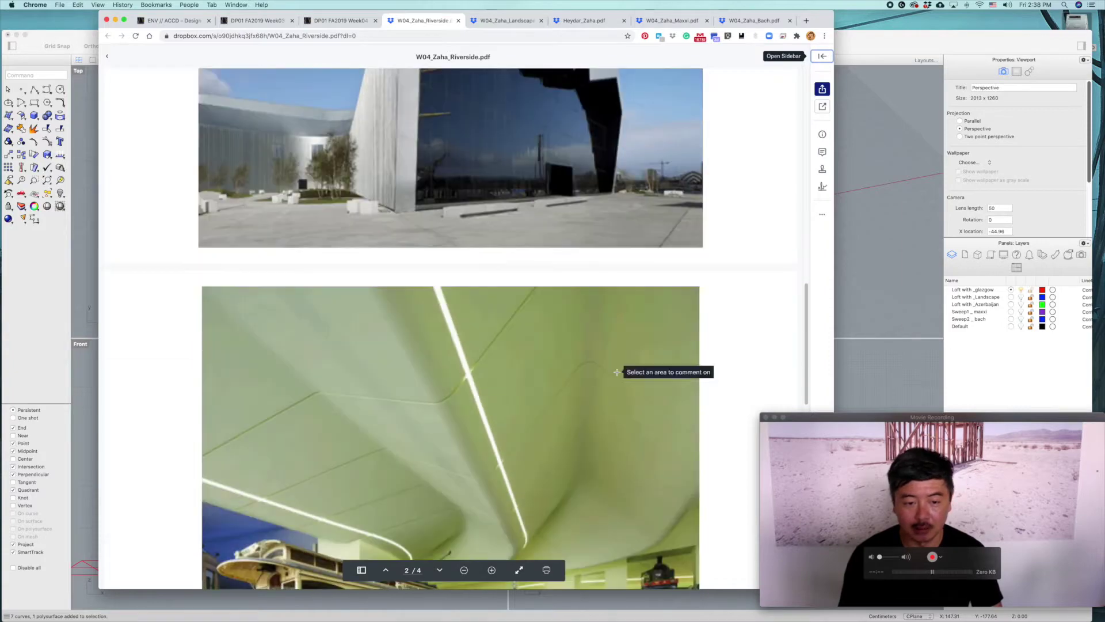
pyautogui.scroll(-9, 616, 370)
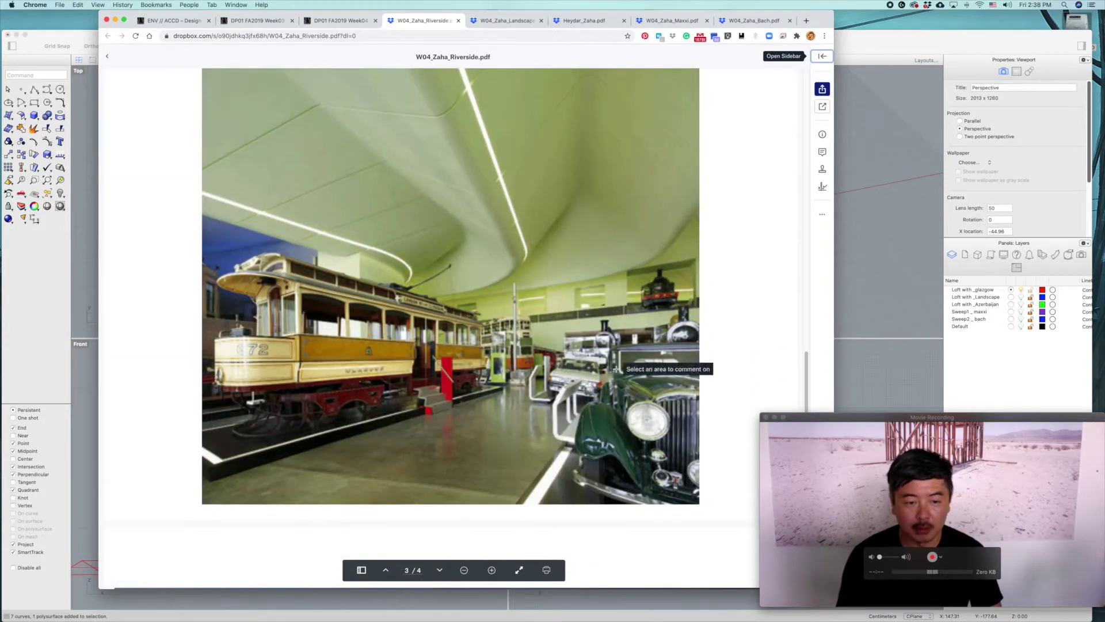
pyautogui.scroll(-10, 616, 369)
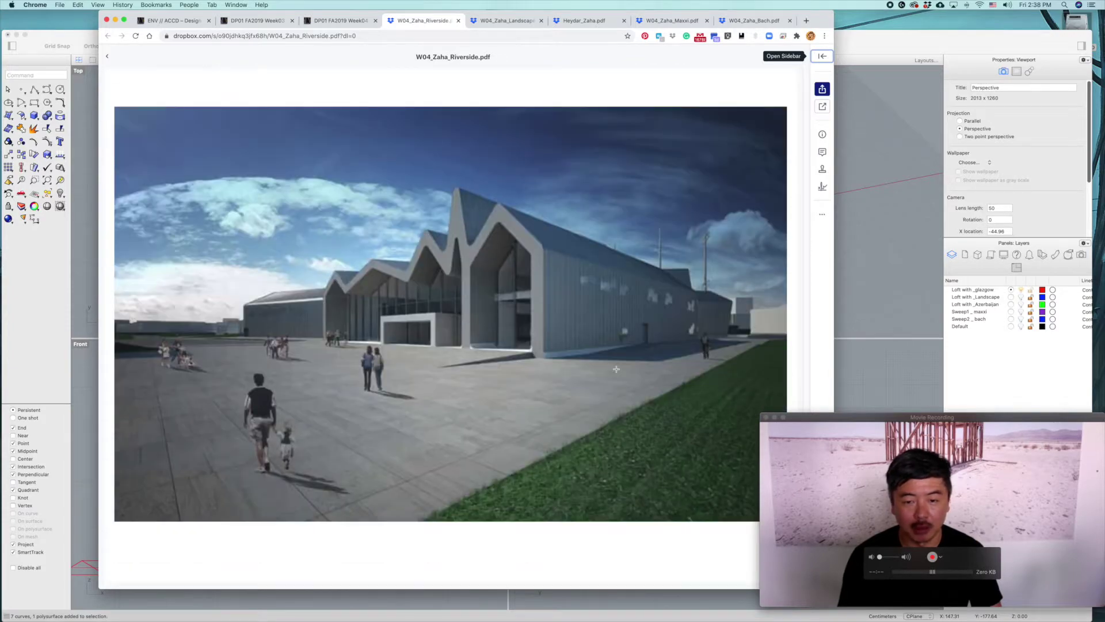
pyautogui.scroll(20, 616, 369)
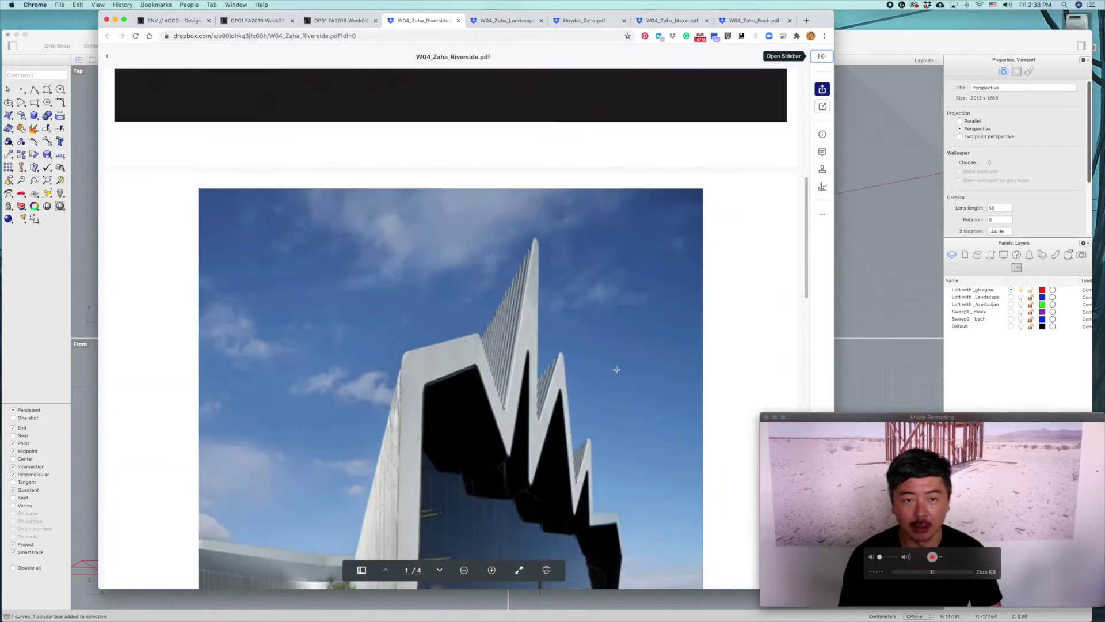
pyautogui.scroll(16, 616, 369)
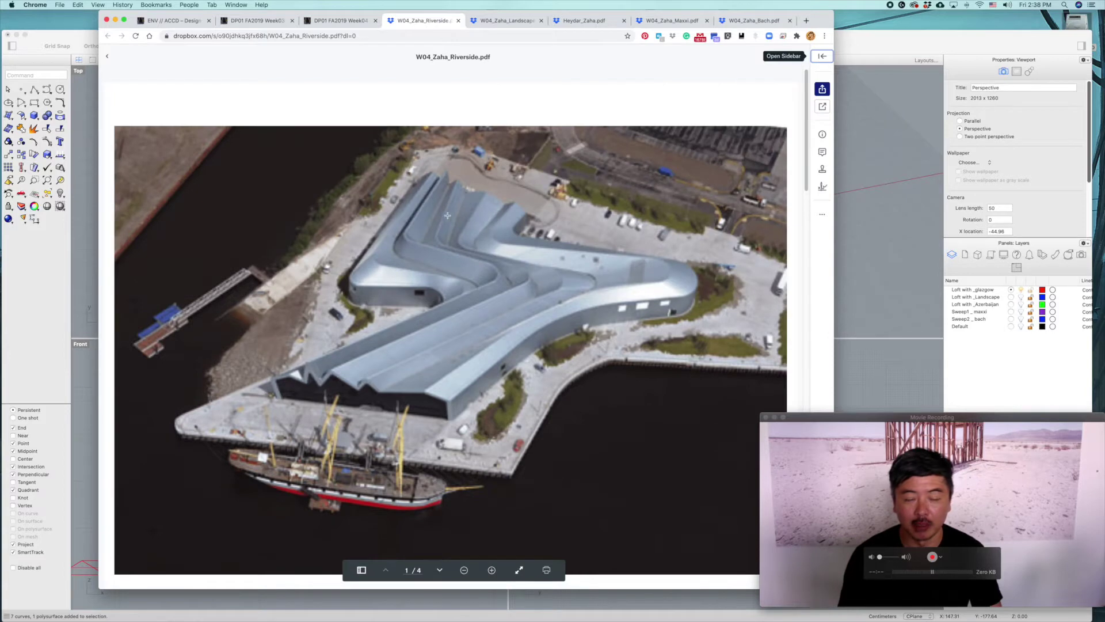
# - Switch to Rhinoceros and draw a straight line in the Top view beside the wavy roof model, running from the x axis along Y
pyautogui.click(905, 223)
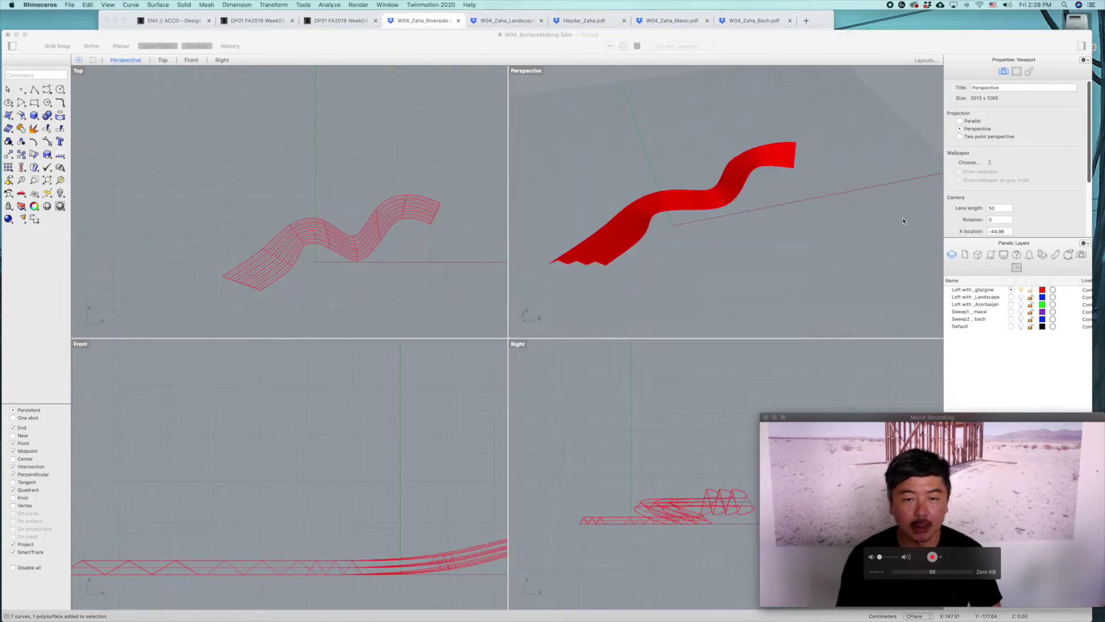
pyautogui.click(155, 212)
pyautogui.press('super+a')
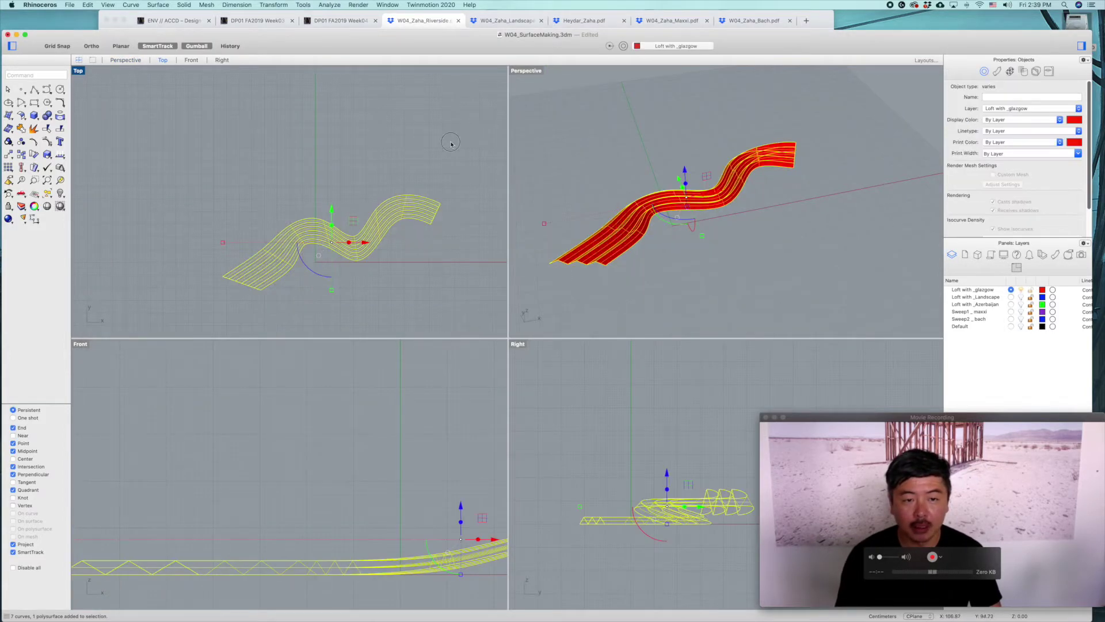
pyautogui.click(451, 144)
pyautogui.moveTo(462, 148); pyautogui.dragTo(229, 158, button='right')
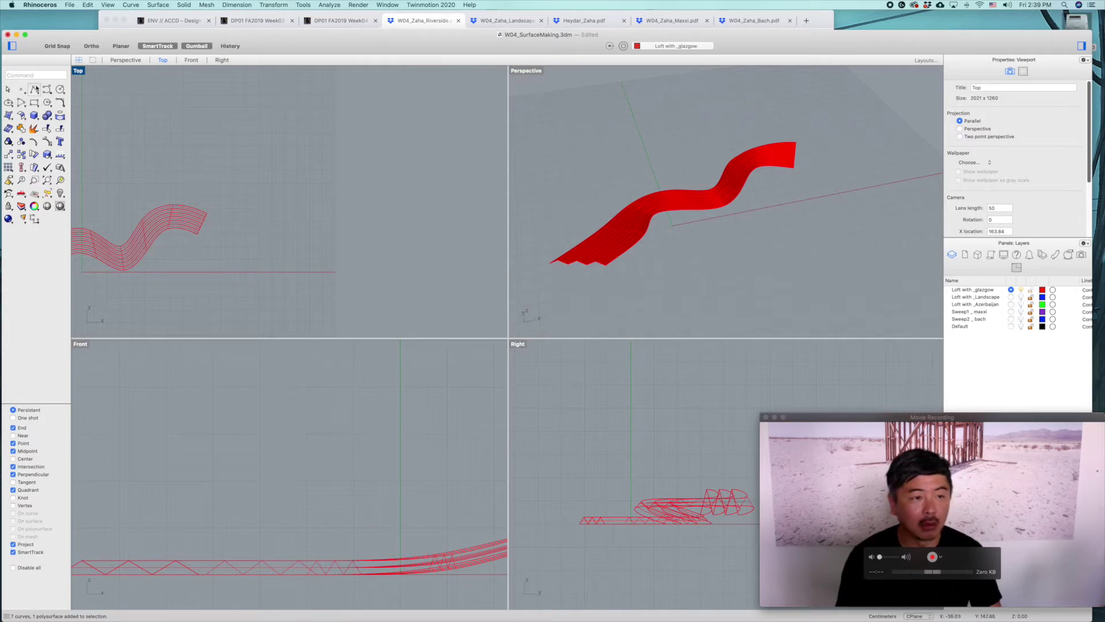
pyautogui.click(34, 90)
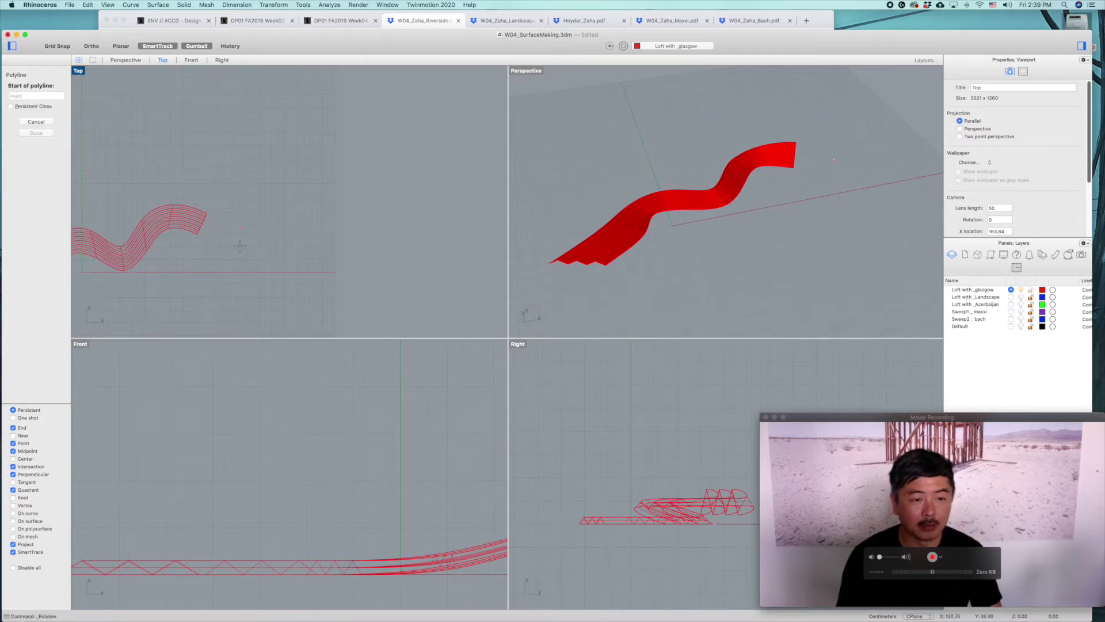
pyautogui.click(259, 271)
pyautogui.moveTo(260, 271); pyautogui.dragTo(258, 359, button='right')
pyautogui.click(259, 130)
pyautogui.press('Return')
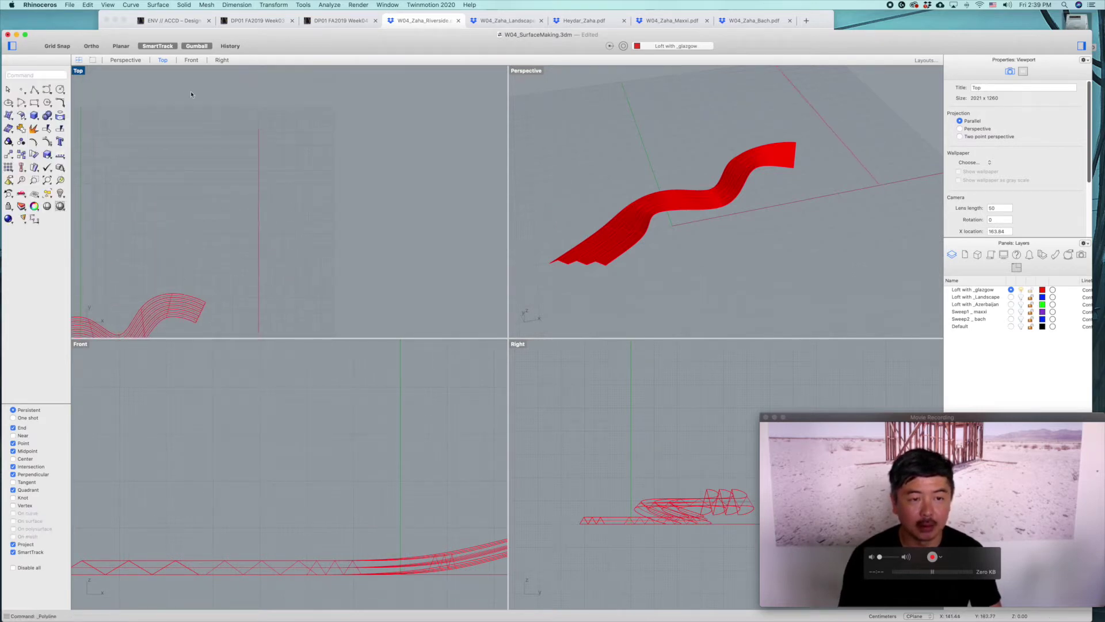
# - Maximize the Top view, turn on control points for the new line and select it
pyautogui.moveTo(230, 159); pyautogui.dragTo(232, 126, button='right')
pyautogui.doubleClick(76, 71)
pyautogui.moveTo(490, 189); pyautogui.dragTo(478, 161, button='right')
pyautogui.moveTo(501, 175); pyautogui.dragTo(429, 222)
pyautogui.press('F10')
pyautogui.moveTo(518, 225); pyautogui.dragTo(452, 233, button='right')
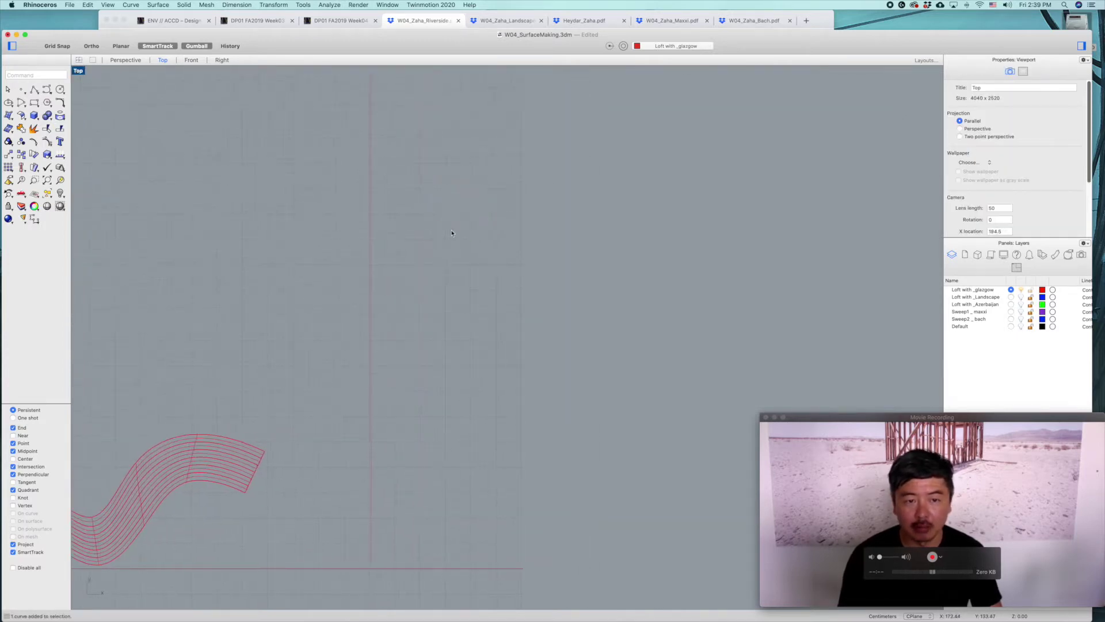
pyautogui.moveTo(325, 253); pyautogui.dragTo(326, 254)
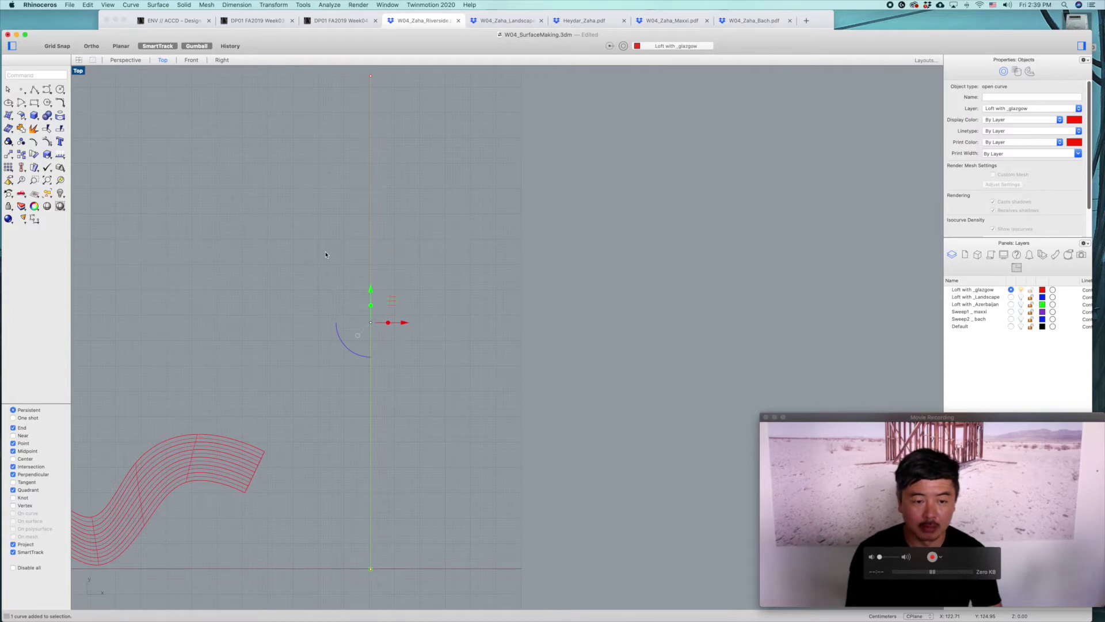
pyautogui.write('cop')
pyautogui.press('Return')
pyautogui.scroll(5, 433, 541)
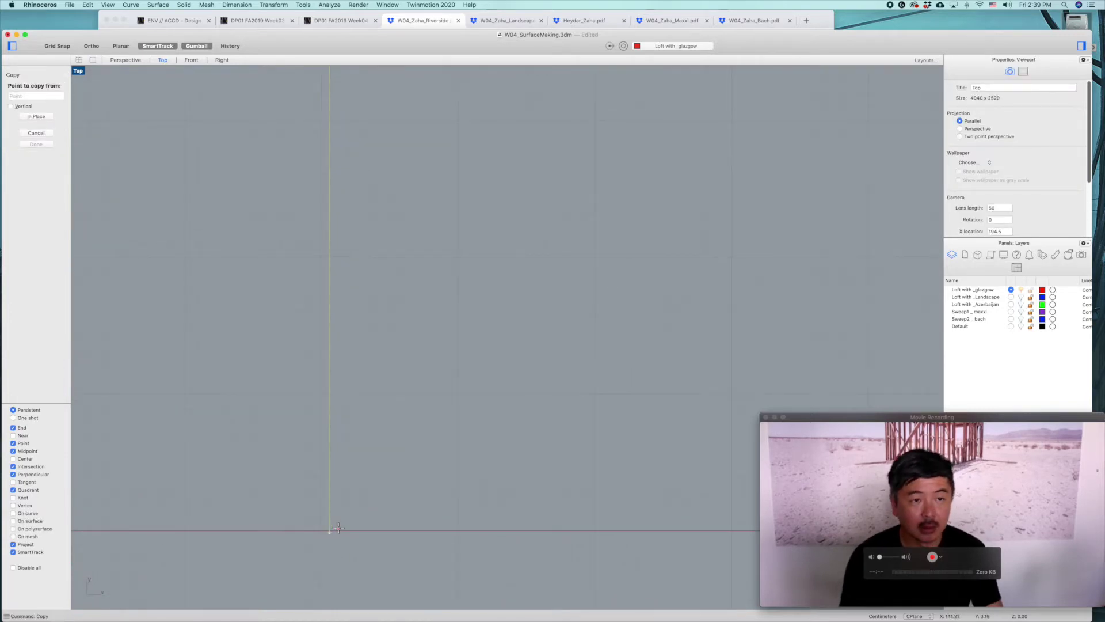
pyautogui.press('Escape')
pyautogui.press('Escape')
# - Turn on Grid Snap and move the line so its lower end lies on the x axis at X 140
pyautogui.scroll(-5, 420, 417)
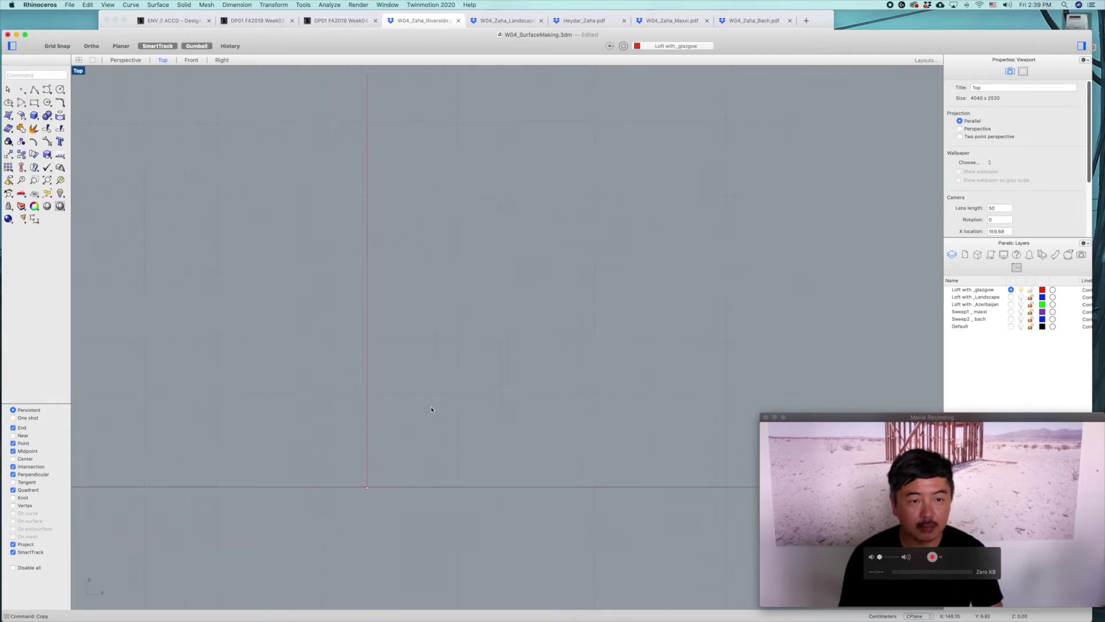
pyautogui.click(57, 47)
pyautogui.moveTo(342, 472); pyautogui.dragTo(341, 473)
pyautogui.write('m')
pyautogui.press('Return')
pyautogui.click(367, 487)
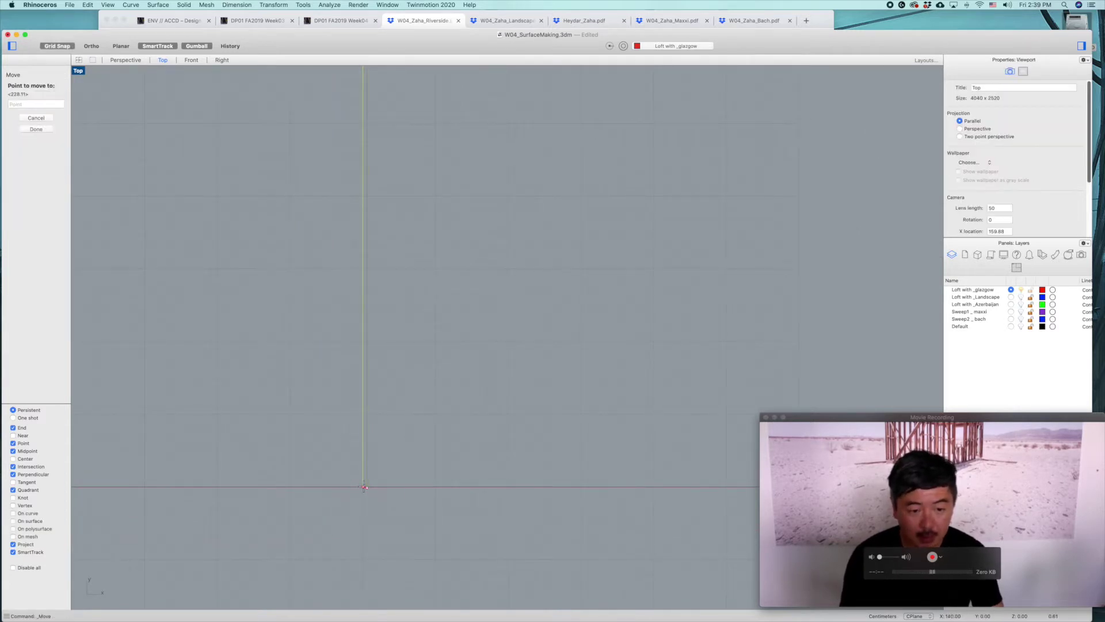
pyautogui.click(364, 487)
# - Copy the line six times along the x axis at 10 cm spacing, making seven parallel lines
pyautogui.write('c')
pyautogui.press('Return')
pyautogui.click(363, 487)
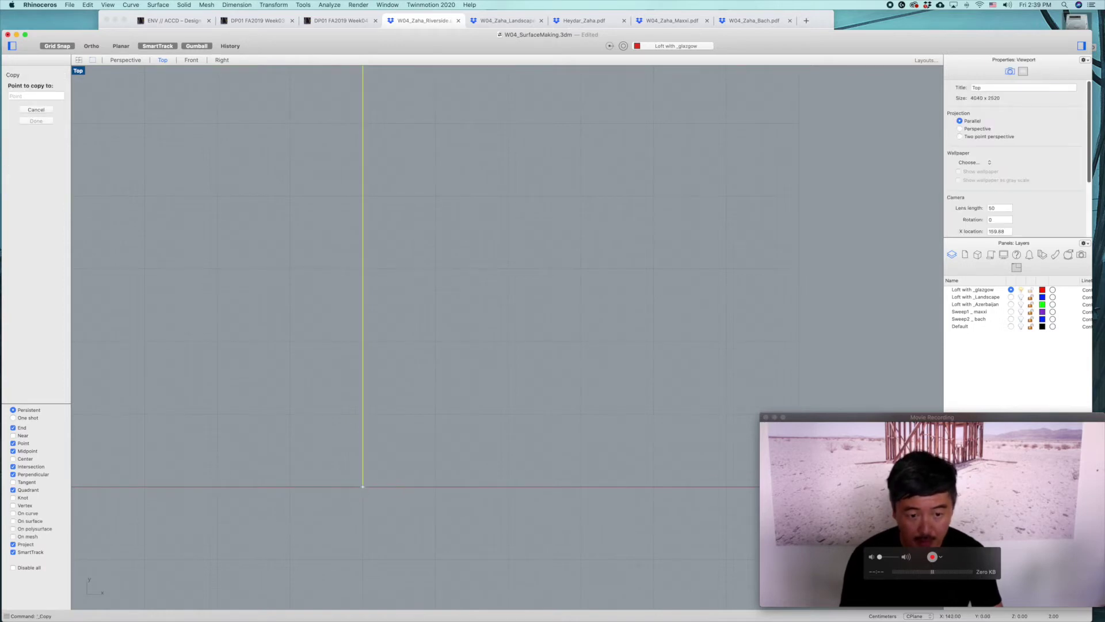
pyautogui.click(435, 487)
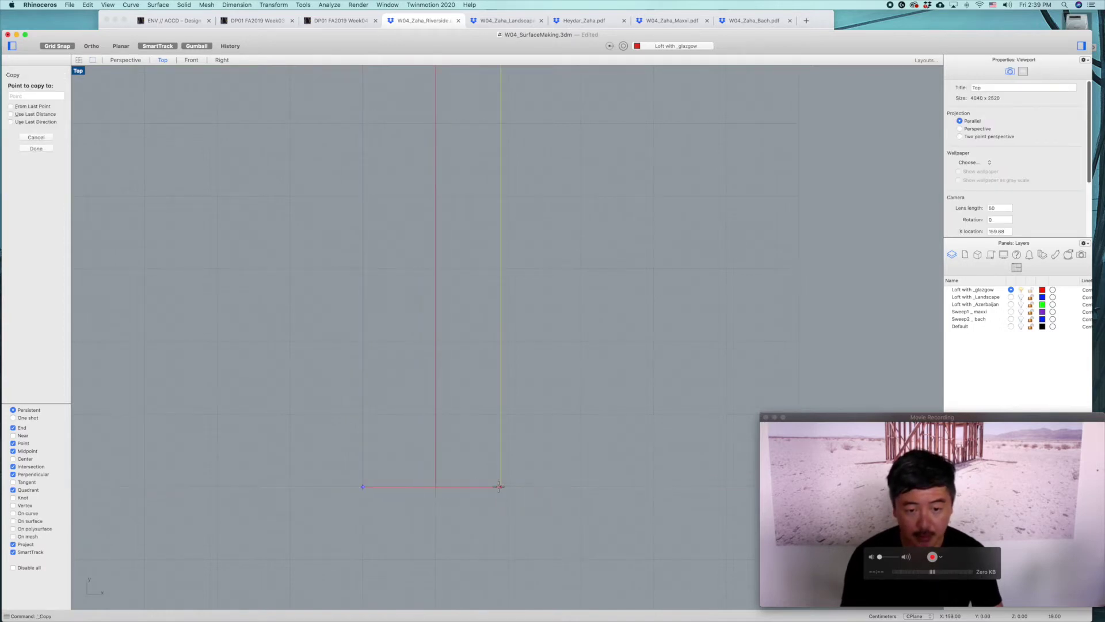
pyautogui.click(508, 487)
pyautogui.click(581, 486)
pyautogui.moveTo(626, 488); pyautogui.dragTo(509, 493, button='right')
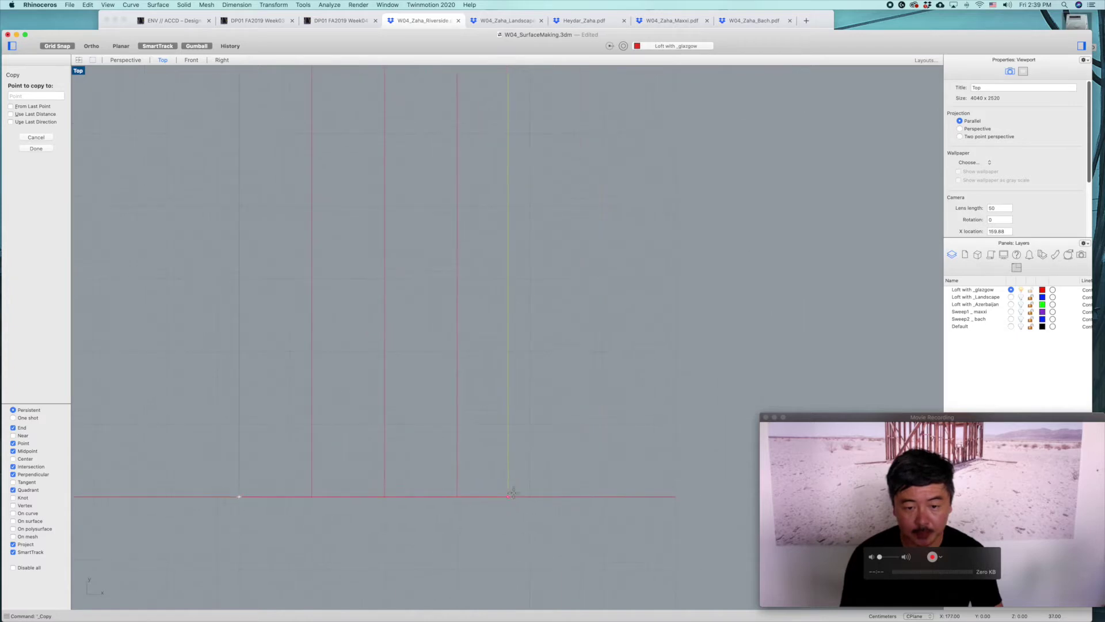
pyautogui.click(530, 493)
pyautogui.click(603, 495)
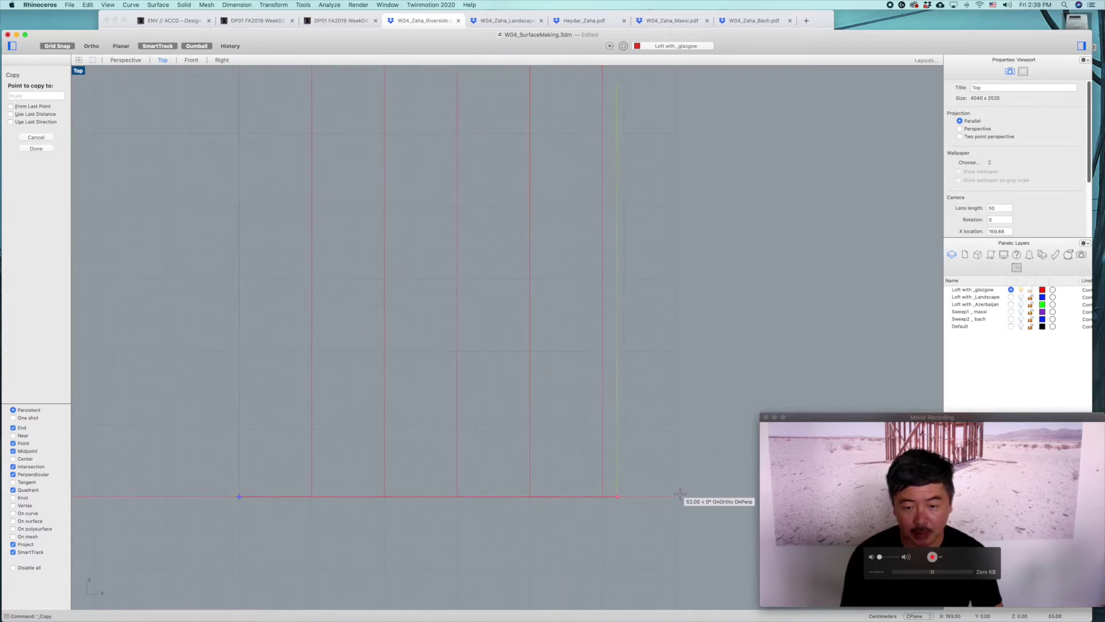
pyautogui.click(675, 496)
pyautogui.press('Return')
pyautogui.press('Escape')
# - Rebuild the seven parallel lines with a point count of 6 and degree 2, deleting the input curves
pyautogui.scroll(-10, 686, 355)
pyautogui.moveTo(729, 288); pyautogui.dragTo(649, 349, button='right')
pyautogui.scroll(-3, 637, 334)
pyautogui.moveTo(425, 341); pyautogui.dragTo(424, 341)
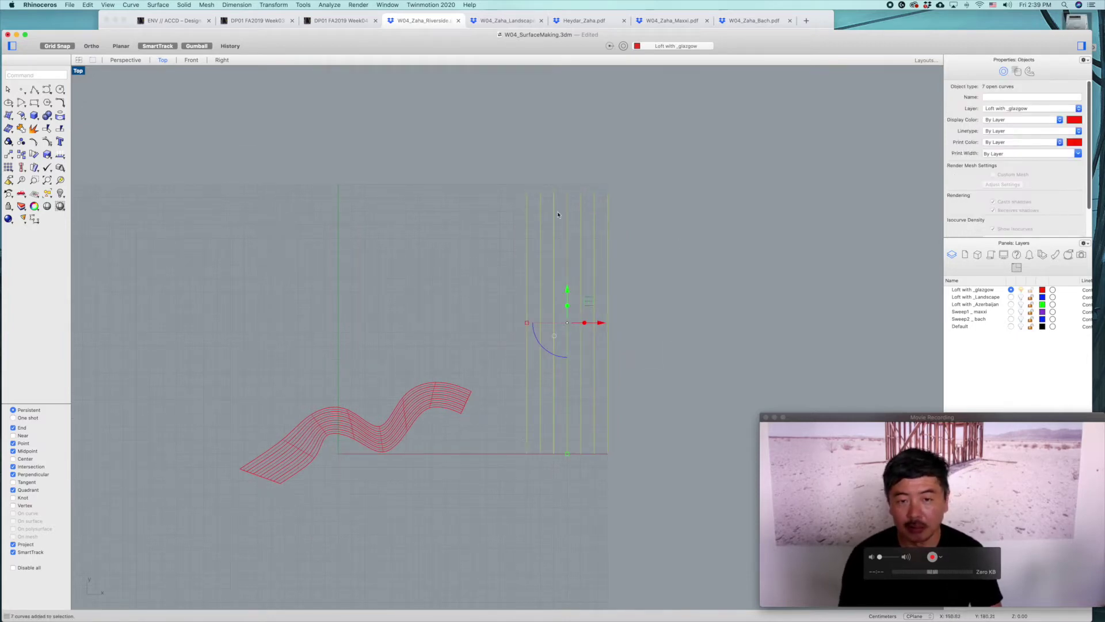
pyautogui.write('Rebuild')
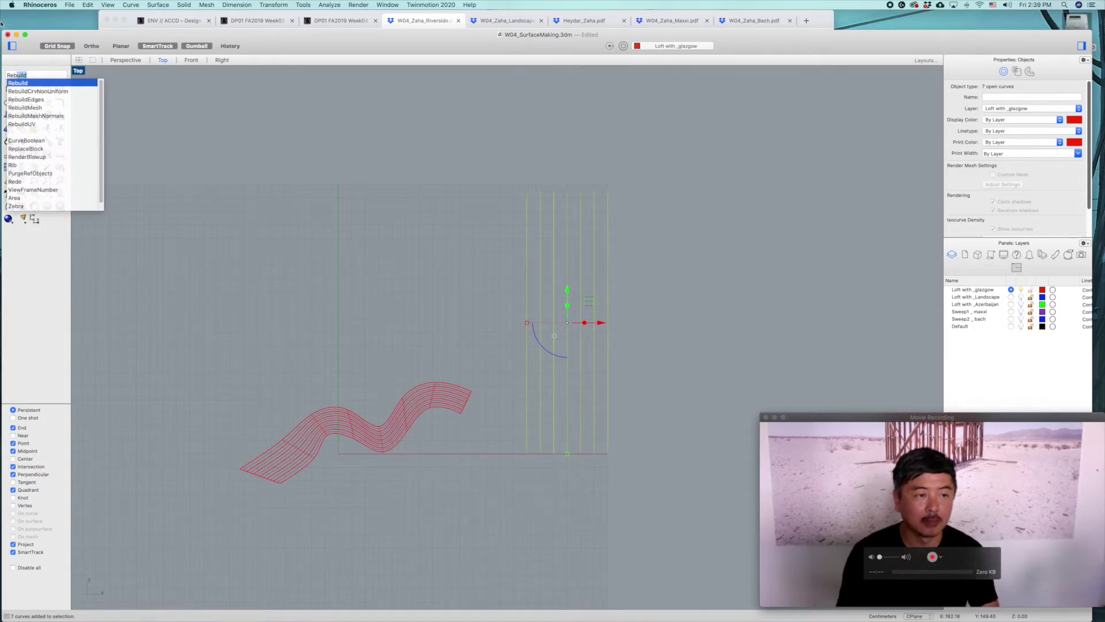
pyautogui.press('Return')
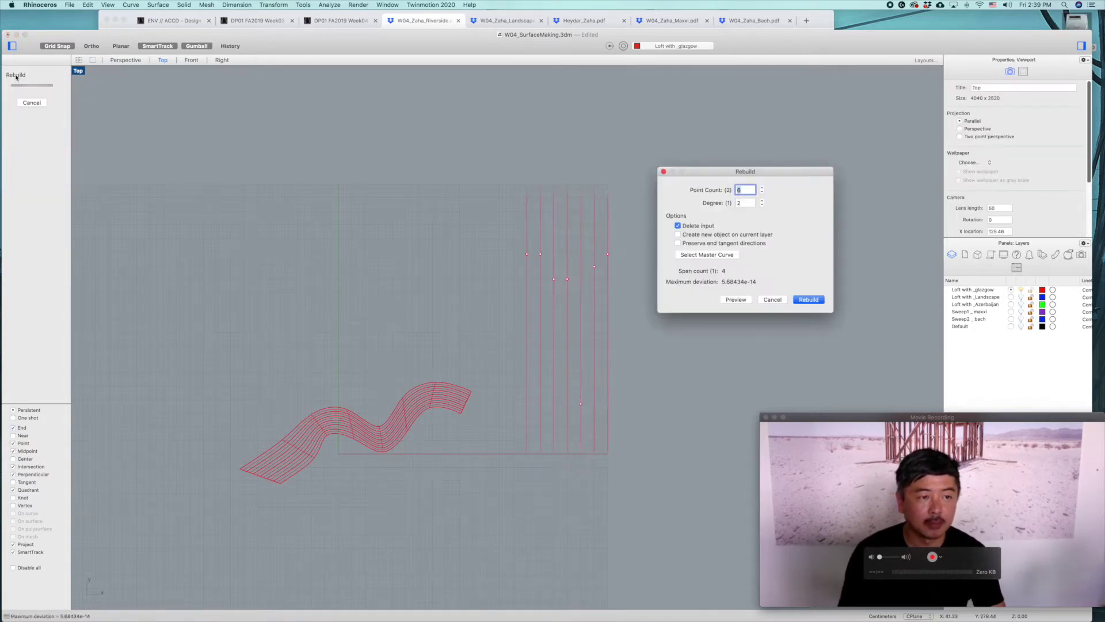
pyautogui.click(749, 203)
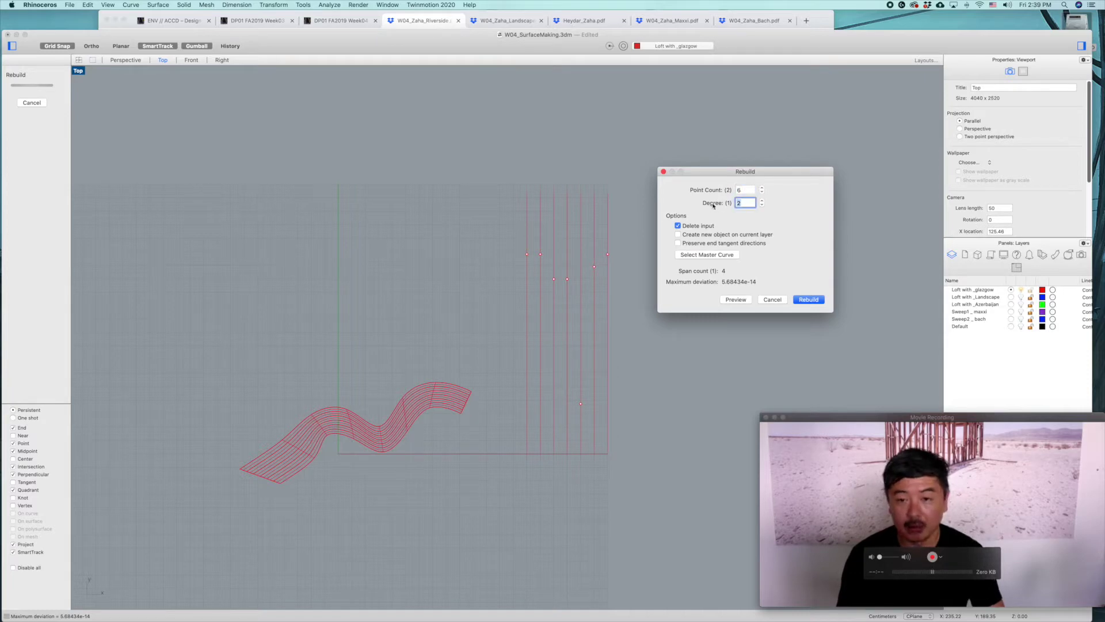
pyautogui.click(808, 300)
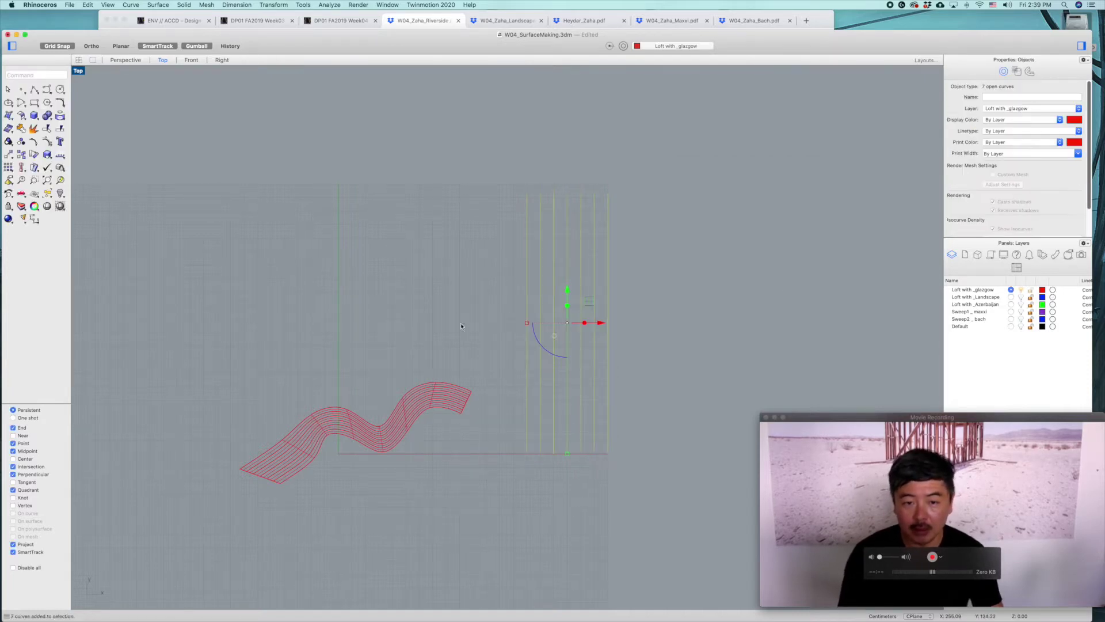
# - Try bending the seven curves by shifting a row of their control points sideways, and undo the move
pyautogui.press('F10')
pyautogui.moveTo(500, 214); pyautogui.dragTo(607, 293)
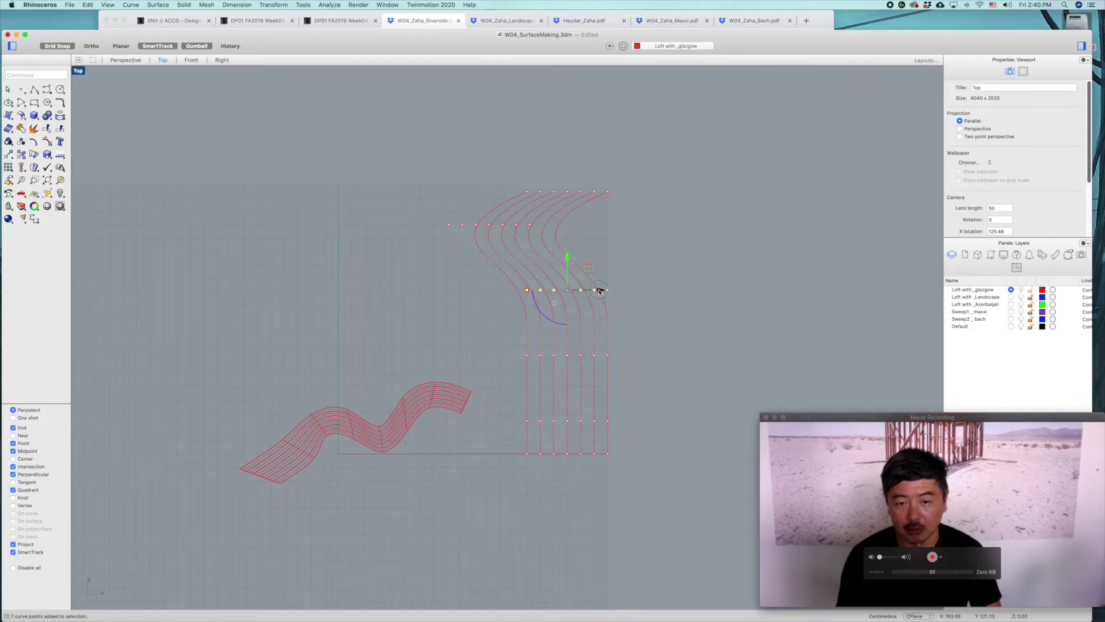
pyautogui.press('super+z')
pyautogui.click(722, 294)
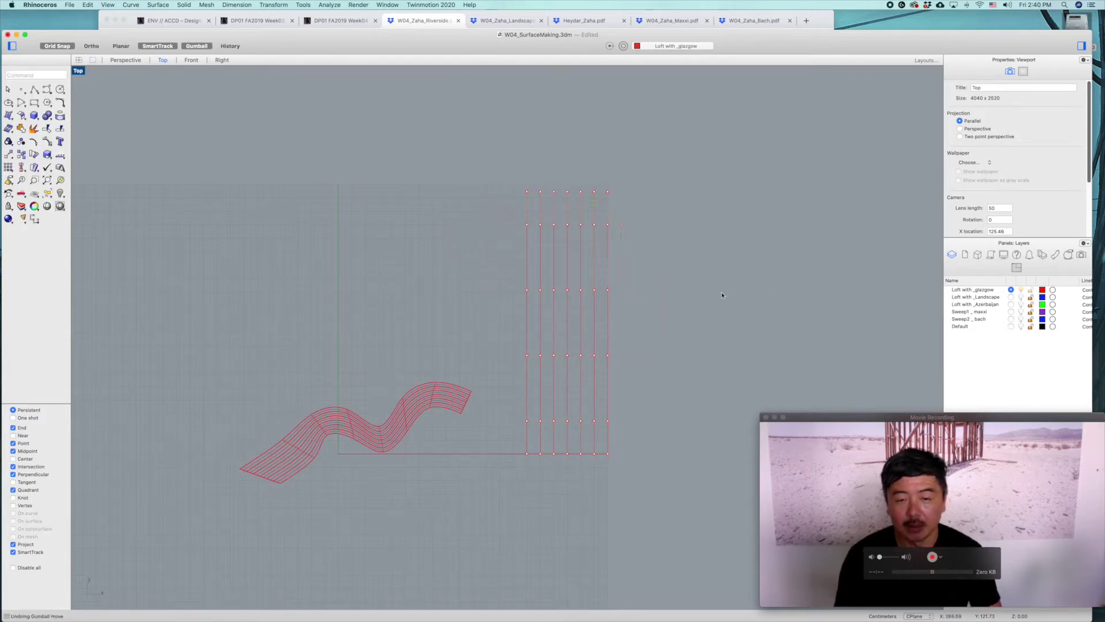
# - In a maximized Perspective view, raise the second, fourth and sixth curves together along Z
pyautogui.doubleClick(79, 70)
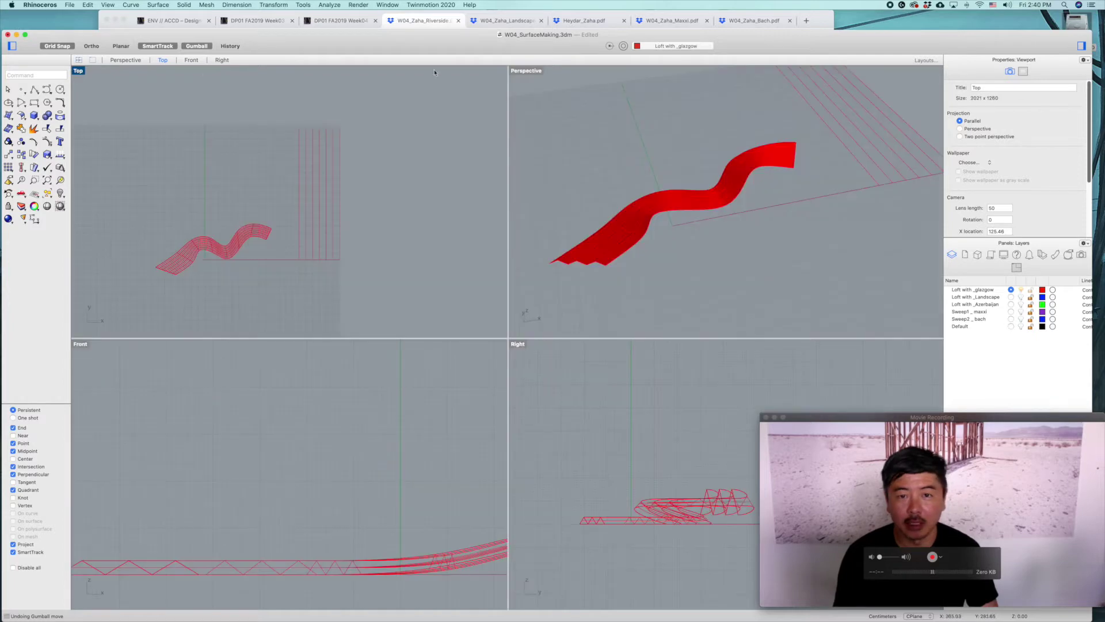
pyautogui.doubleClick(532, 71)
pyautogui.moveTo(650, 171); pyautogui.dragTo(391, 274, button='right')
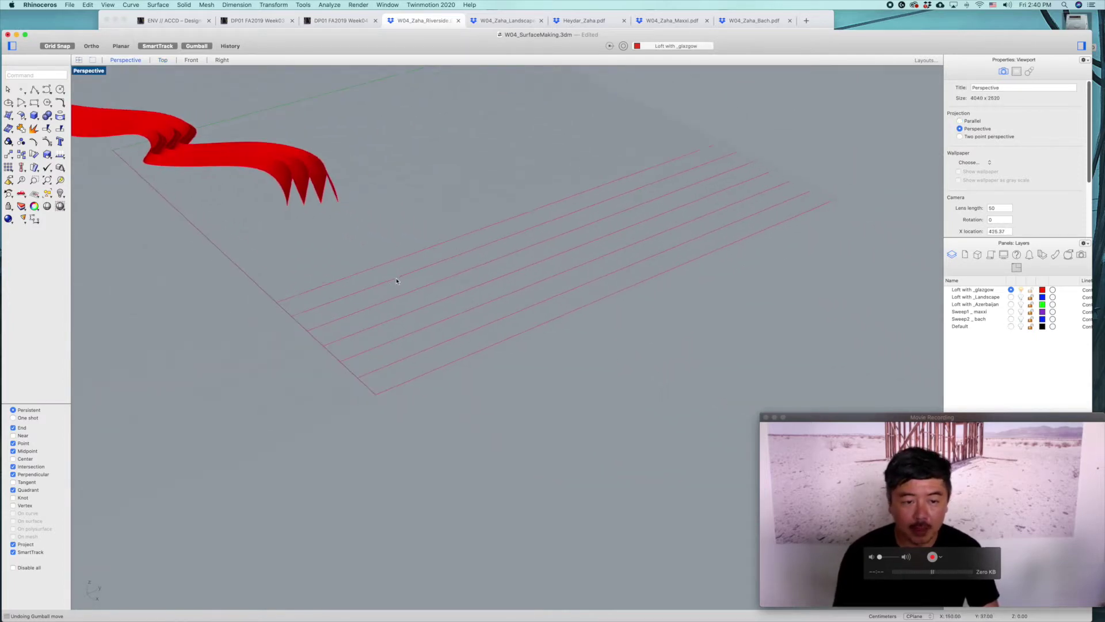
pyautogui.click(397, 280)
pyautogui.keyDown('shift'); pyautogui.click(435, 304); pyautogui.keyUp('shift')
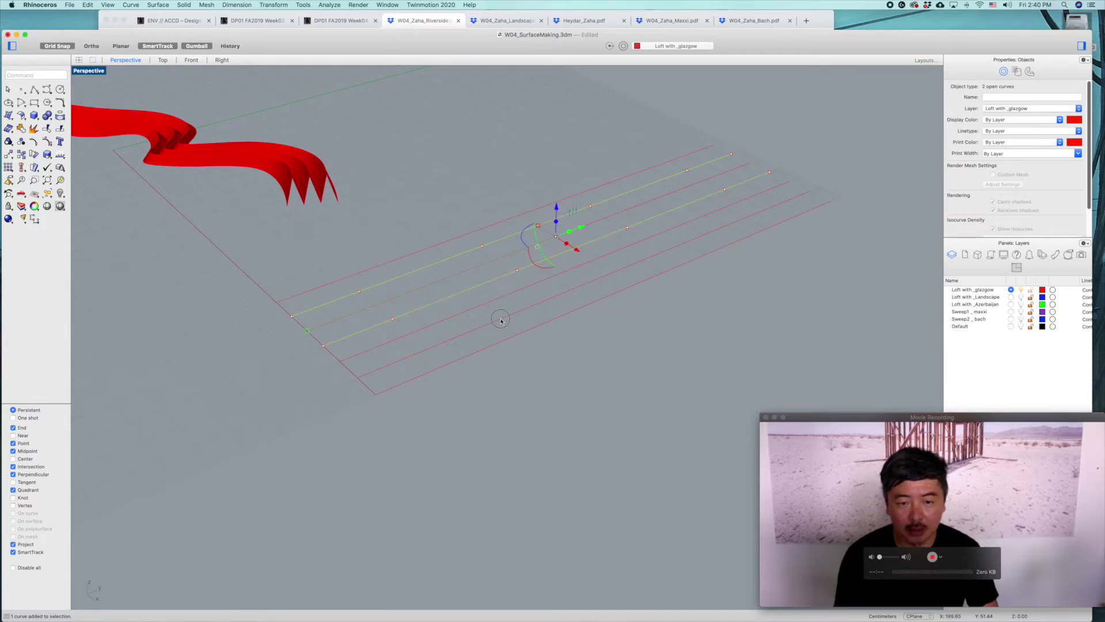
pyautogui.keyDown('shift'); pyautogui.click(501, 321); pyautogui.keyUp('shift')
pyautogui.moveTo(501, 320); pyautogui.dragTo(516, 313, button='right')
pyautogui.moveTo(581, 206); pyautogui.dragTo(582, 188)
pyautogui.click(438, 217)
# - With History recording on, loft the seven curves in order using the Normal style and the Do not simplify option
pyautogui.moveTo(438, 216); pyautogui.dragTo(522, 228, button='right')
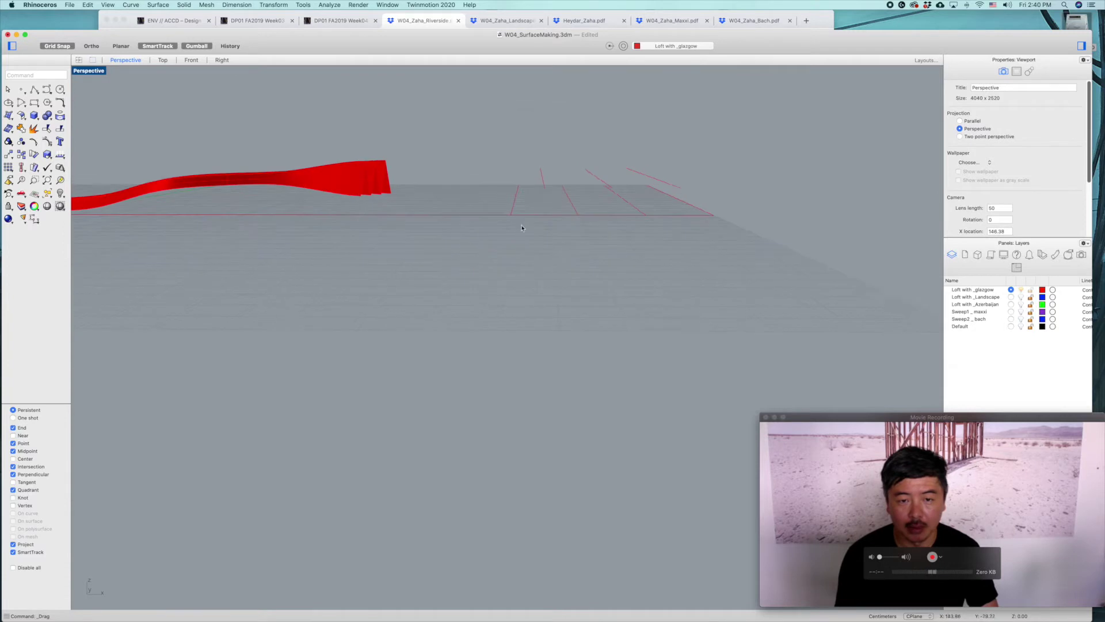
pyautogui.moveTo(651, 196); pyautogui.dragTo(703, 290, button='right')
pyautogui.moveTo(648, 252); pyautogui.dragTo(640, 259, button='right')
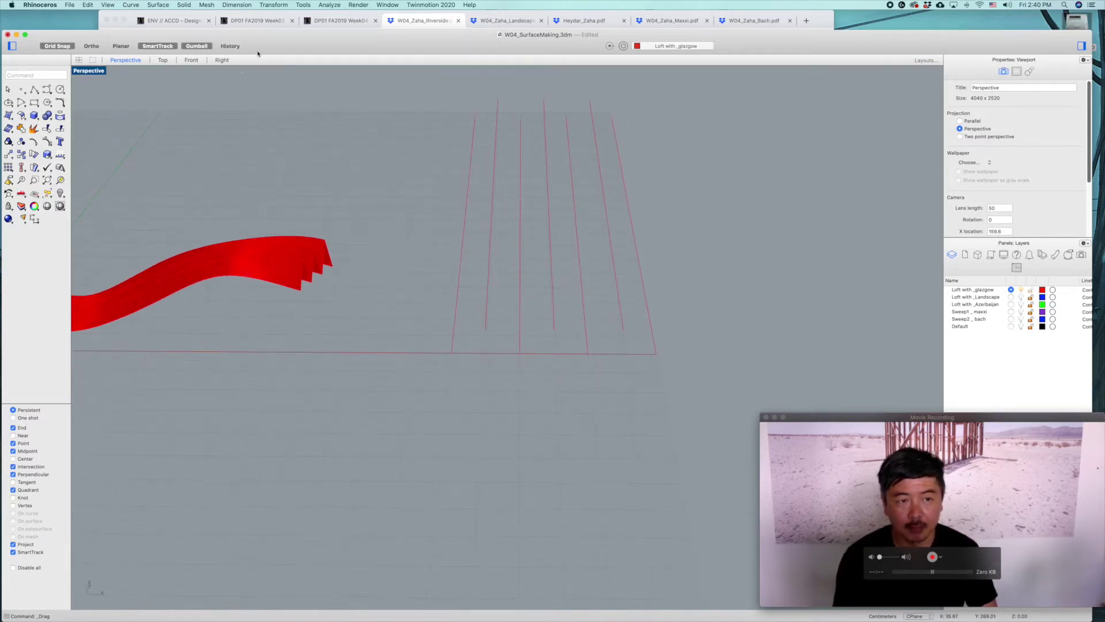
pyautogui.moveTo(510, 440); pyautogui.dragTo(548, 461, button='right')
pyautogui.write('lof')
pyautogui.press('Return')
pyautogui.moveTo(544, 372); pyautogui.dragTo(546, 374, button='right')
pyautogui.click(478, 387)
pyautogui.click(513, 366)
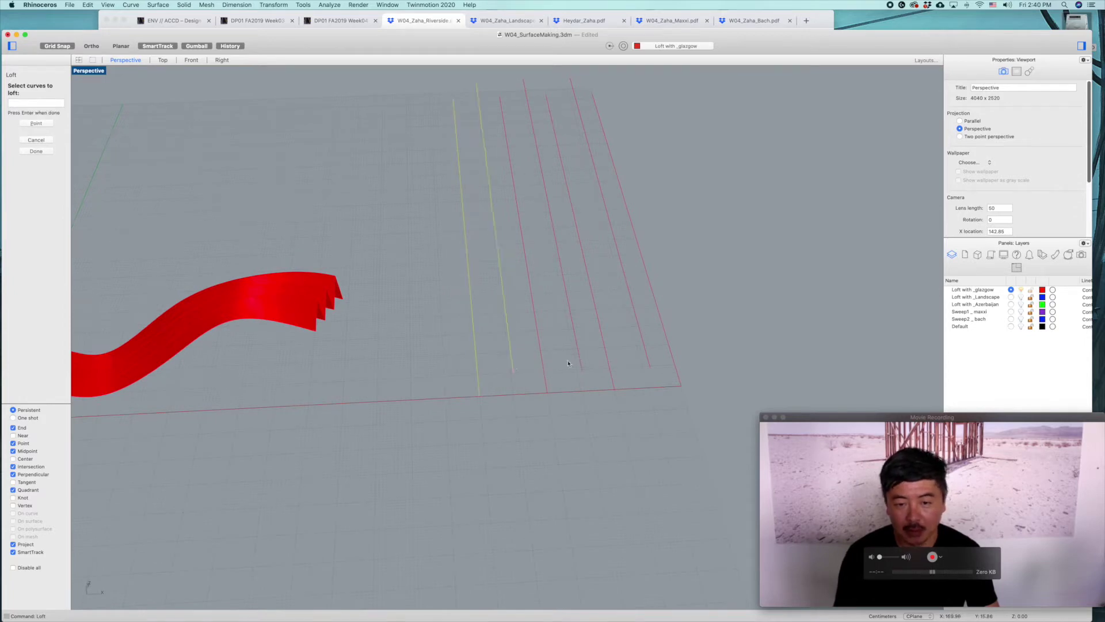
pyautogui.click(542, 377)
pyautogui.click(577, 361)
pyautogui.click(609, 362)
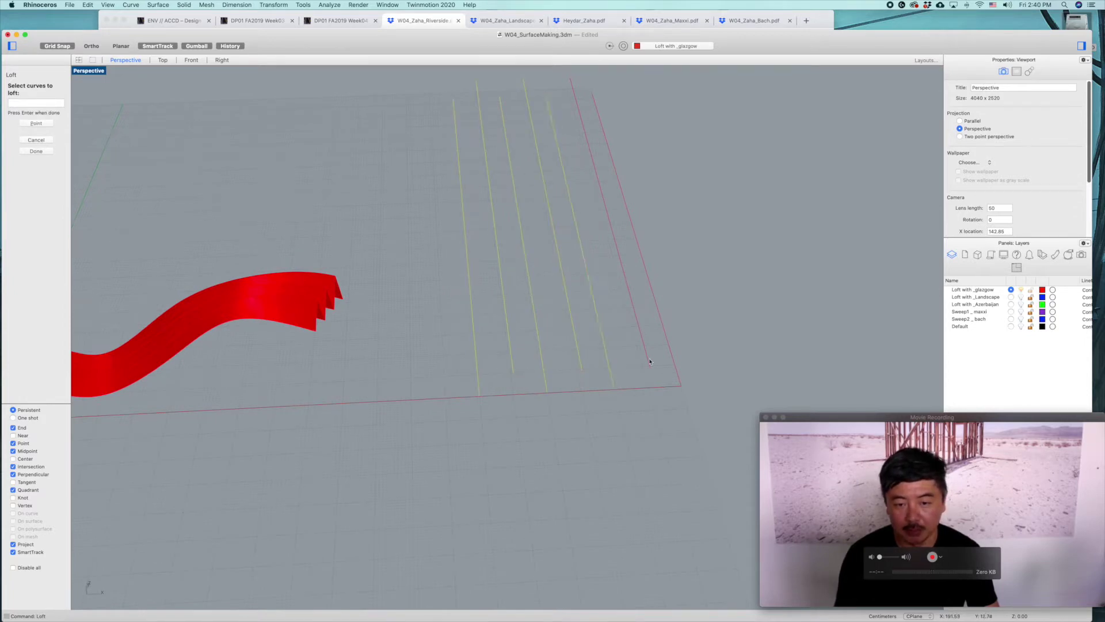
pyautogui.click(649, 359)
pyautogui.press('Return')
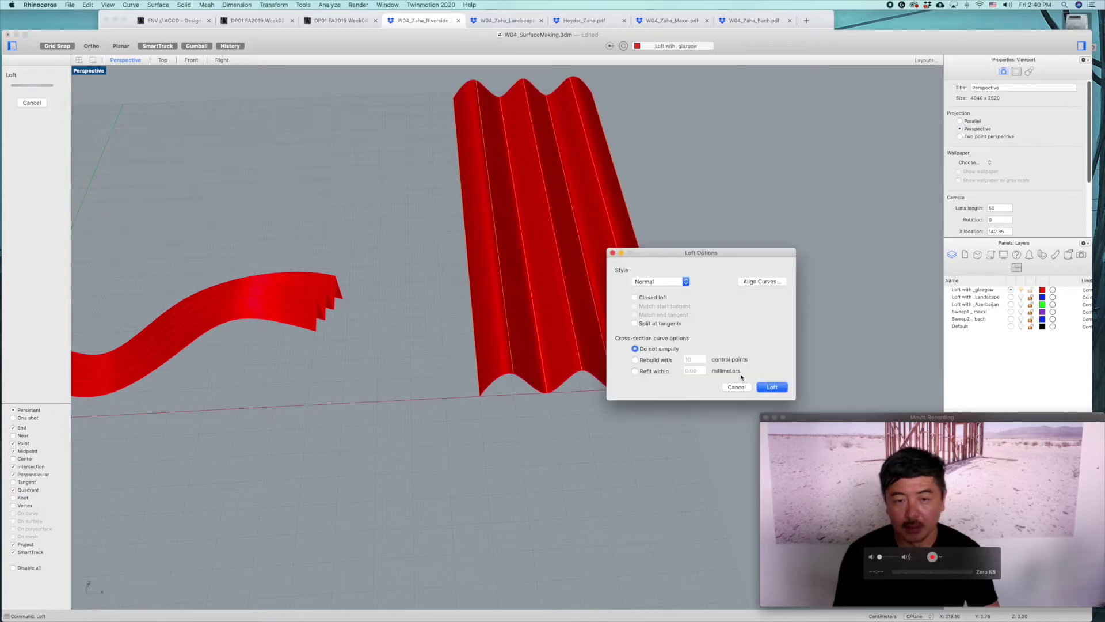
pyautogui.click(769, 389)
# - Hide the isocurves on the new lofted surface and deselect it
pyautogui.moveTo(715, 374); pyautogui.dragTo(662, 360, button='right')
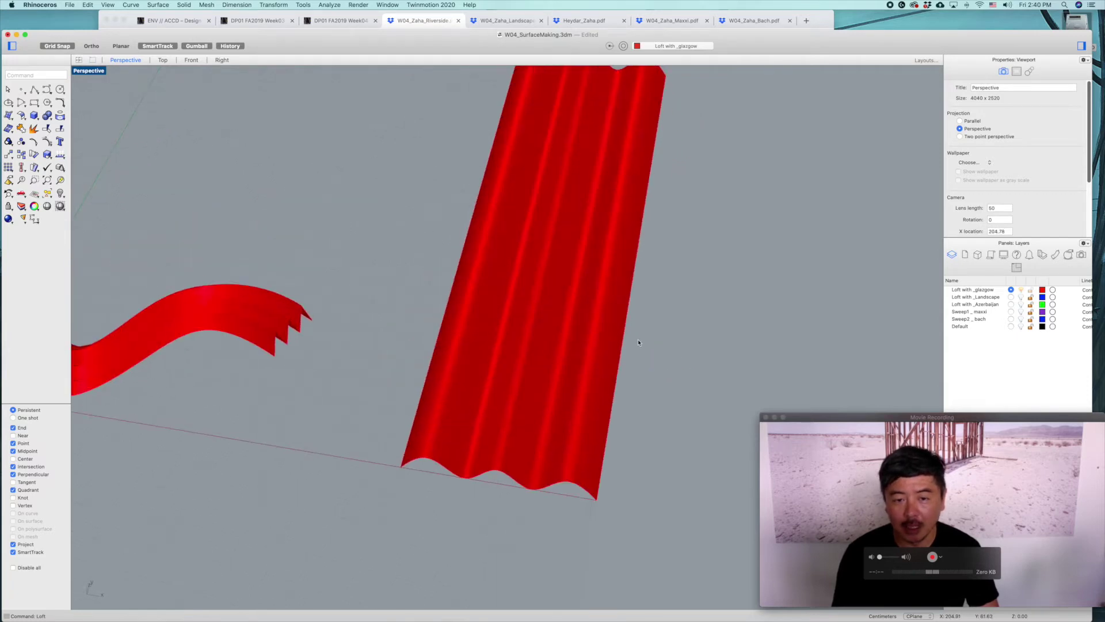
pyautogui.click(617, 252)
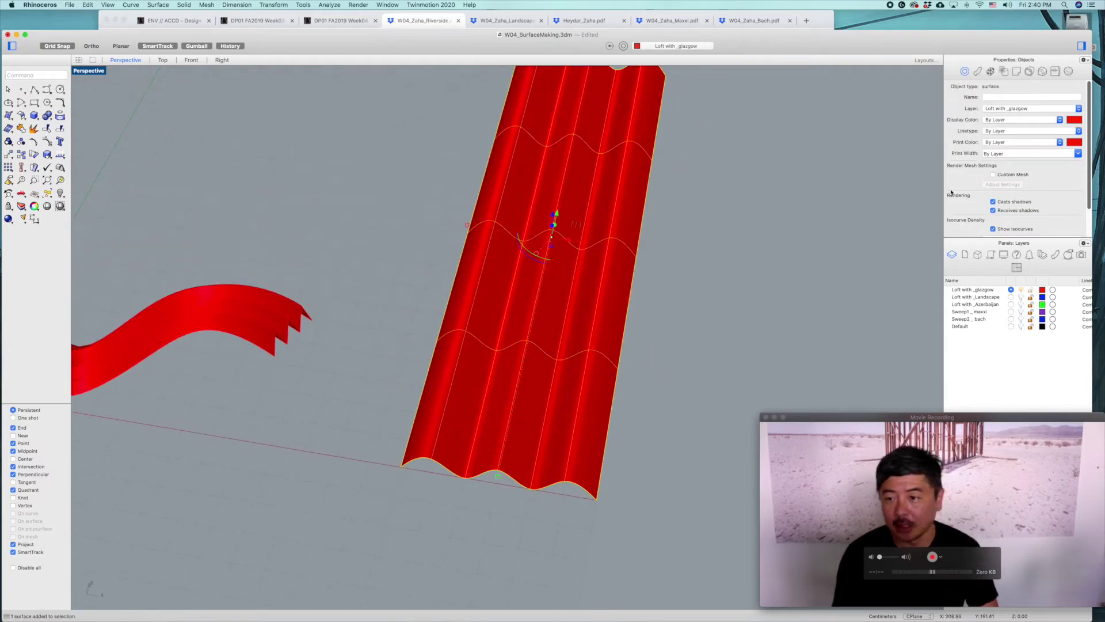
pyautogui.scroll(-3, 1051, 184)
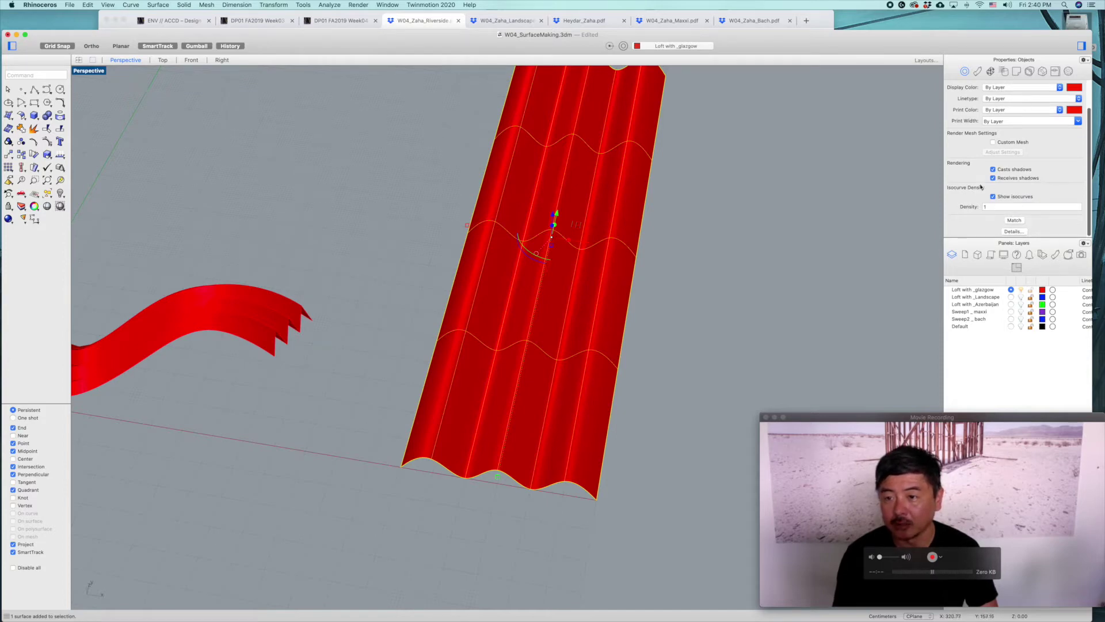
pyautogui.click(992, 197)
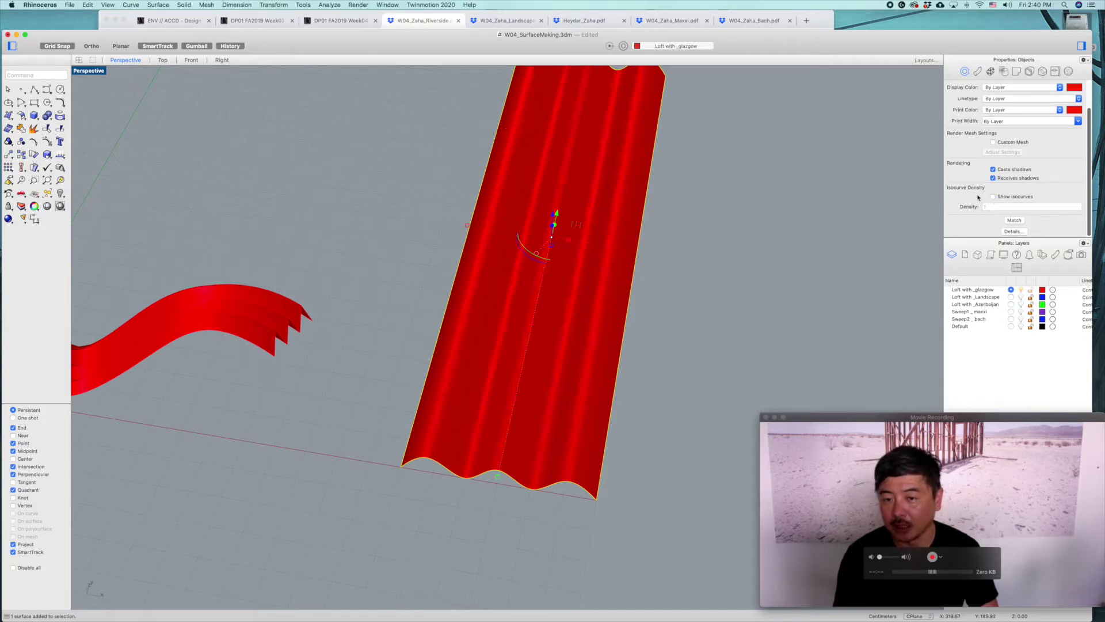
pyautogui.click(782, 276)
pyautogui.moveTo(782, 275)
pyautogui.mouseDown(button='right')
pyautogui.moveTo(779, 266)
pyautogui.moveTo(785, 287)
pyautogui.moveTo(784, 277)
pyautogui.mouseUp(button='right')
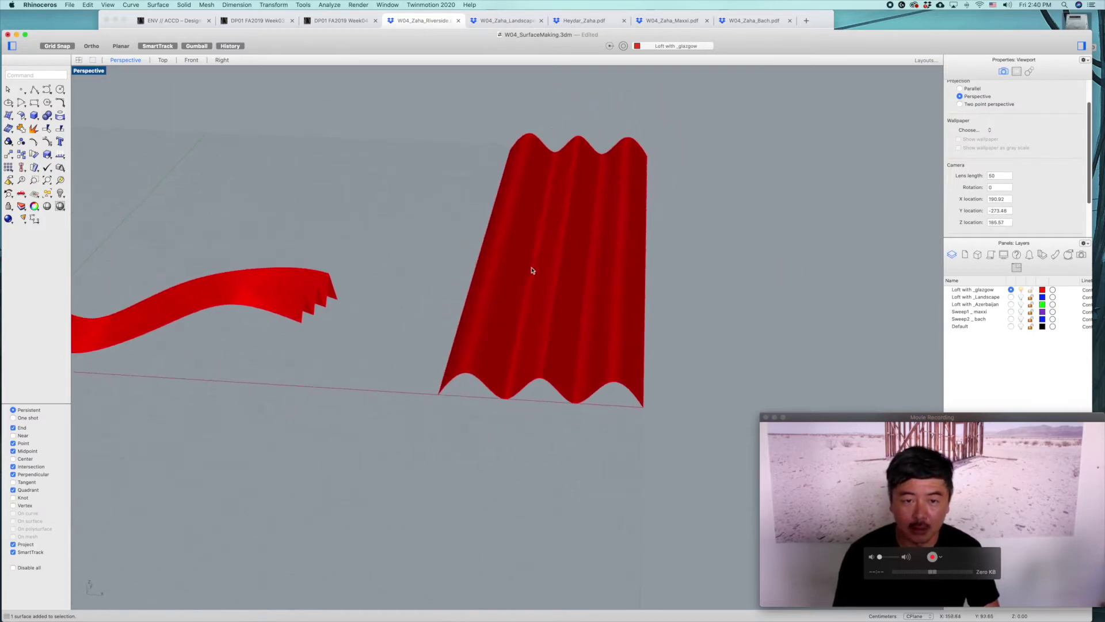
# - Turn on the control points of the seven source curves, leaving the lofted surface out of the selection
pyautogui.click(467, 299)
pyautogui.click(483, 308)
pyautogui.moveTo(696, 264); pyautogui.dragTo(741, 259, button='right')
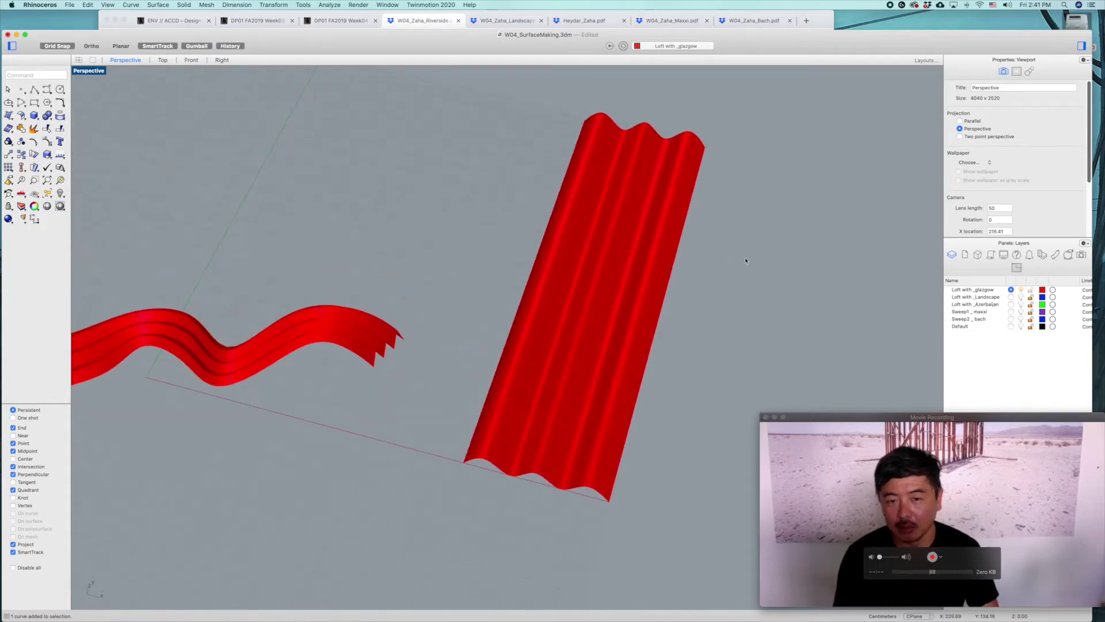
pyautogui.moveTo(771, 235); pyautogui.dragTo(540, 337)
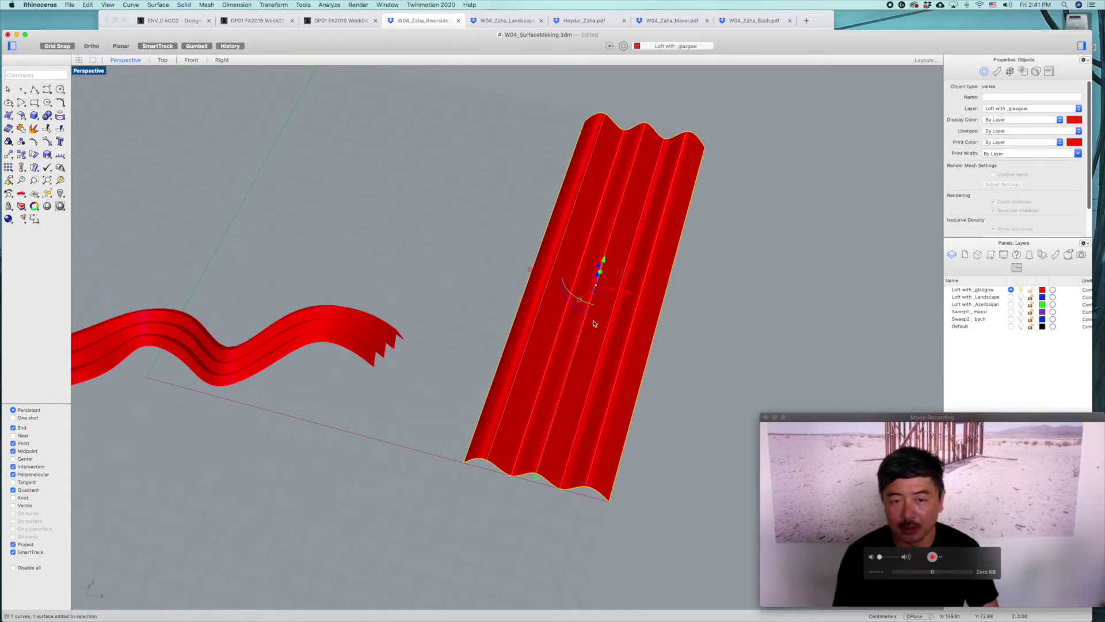
pyautogui.moveTo(650, 365); pyautogui.dragTo(582, 382, button='right')
pyautogui.scroll(3, 583, 383)
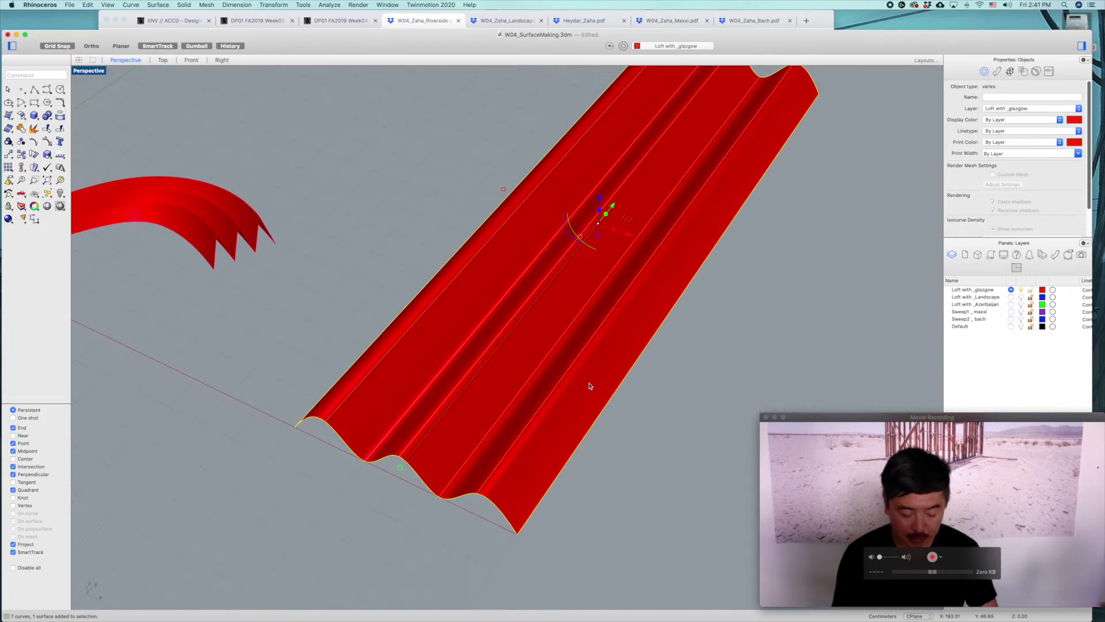
pyautogui.keyDown('super'); pyautogui.click(587, 389); pyautogui.keyUp('super')
pyautogui.moveTo(588, 389); pyautogui.dragTo(706, 377, button='right')
pyautogui.write('pon')
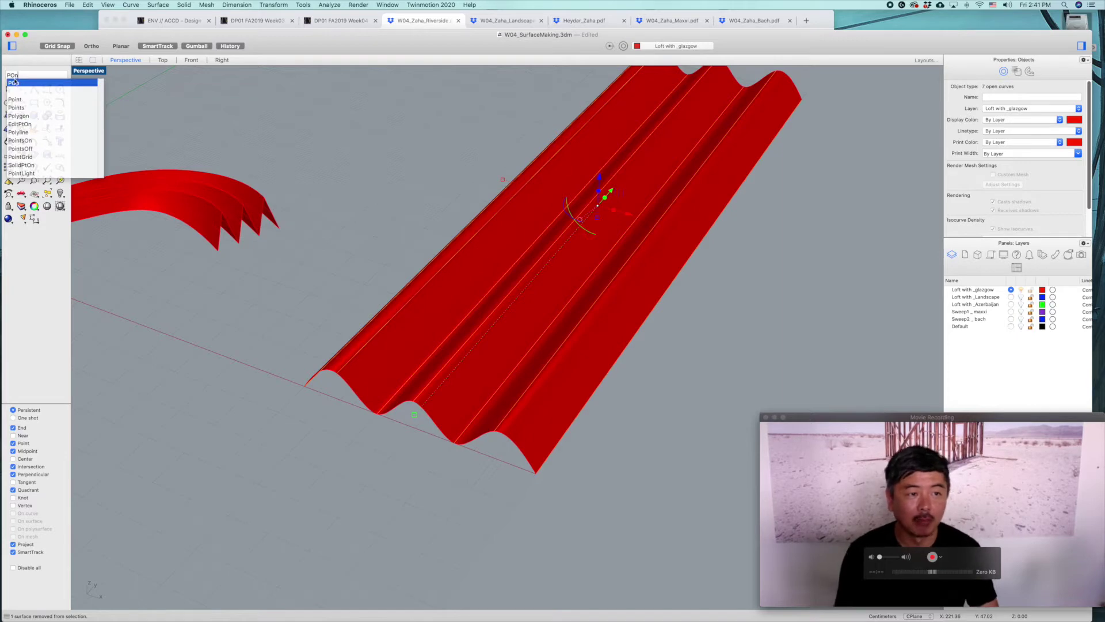
pyautogui.press('Return')
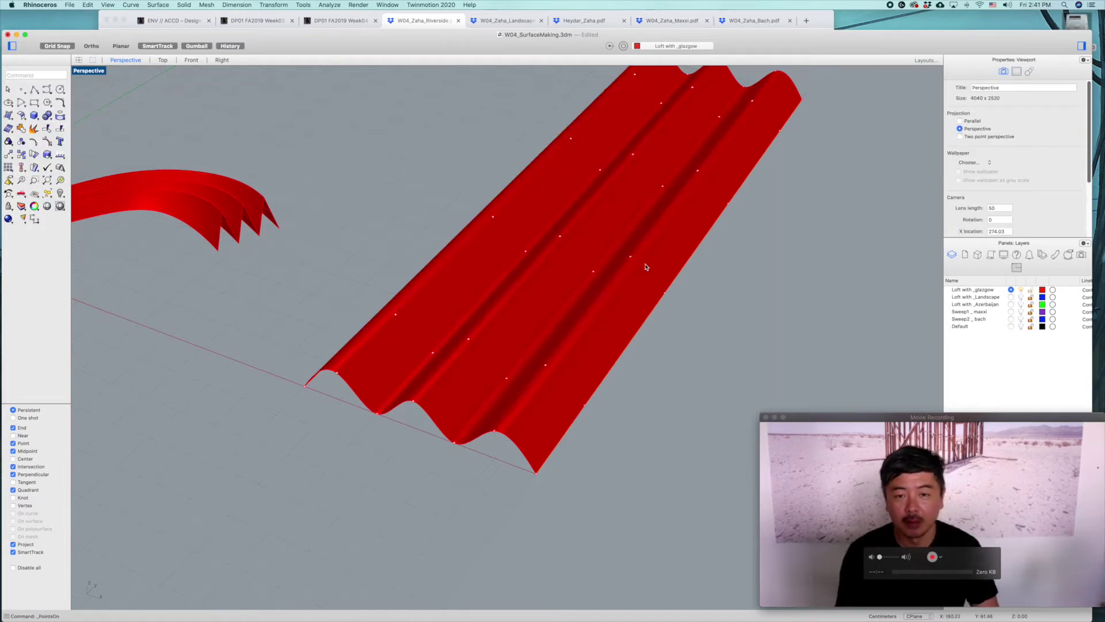
# - Shift the two far-end rows of curve control points sideways in the negative x direction to bend the surface
pyautogui.scroll(-6, 656, 259)
pyautogui.keyDown('shift'); pyautogui.moveTo(660, 259); pyautogui.dragTo(593, 265, button='right'); pyautogui.keyUp('shift')
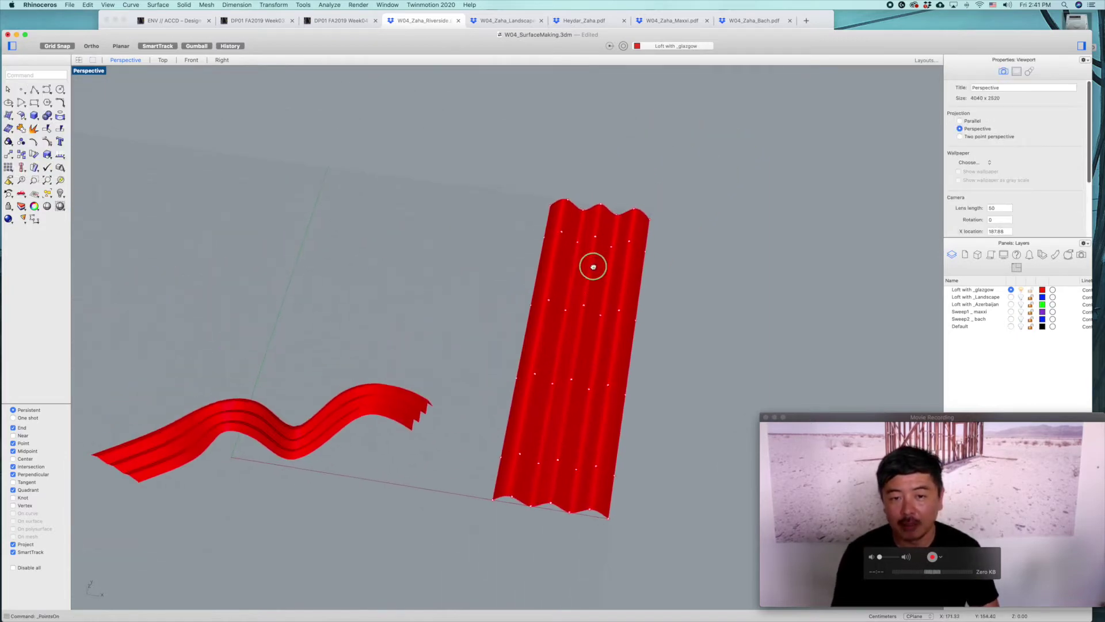
pyautogui.moveTo(515, 178); pyautogui.dragTo(533, 206, button='right')
pyautogui.moveTo(492, 167); pyautogui.dragTo(673, 255)
pyautogui.moveTo(672, 254); pyautogui.dragTo(630, 226, button='right')
pyautogui.moveTo(627, 225); pyautogui.dragTo(529, 223)
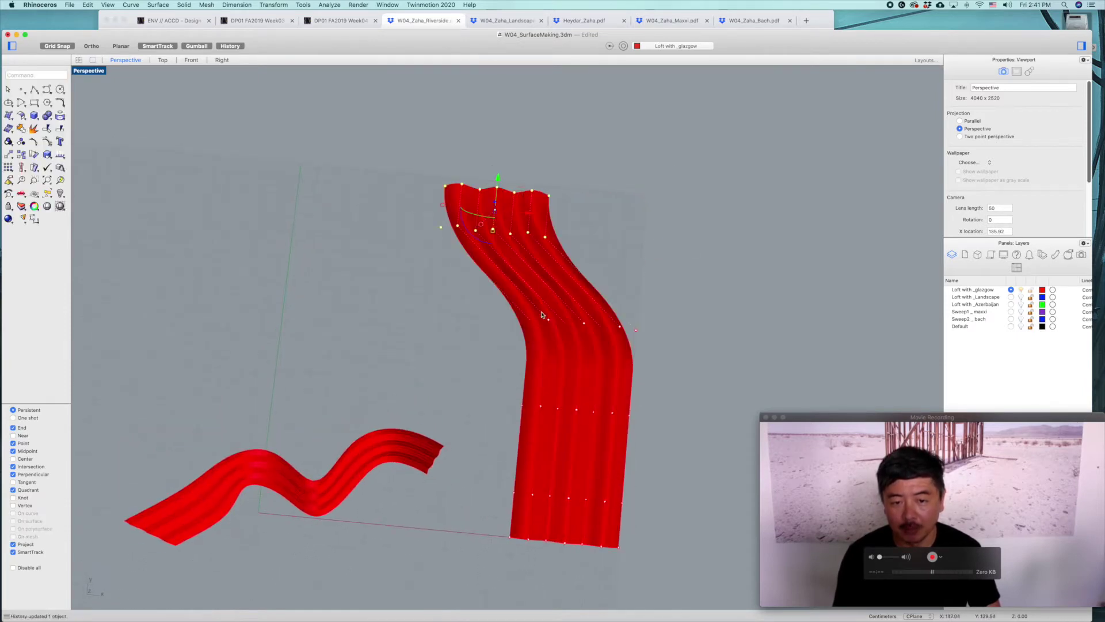
# - Move the third row of control points from the far end outward along positive x and raise it along Z
pyautogui.moveTo(468, 303); pyautogui.dragTo(673, 341)
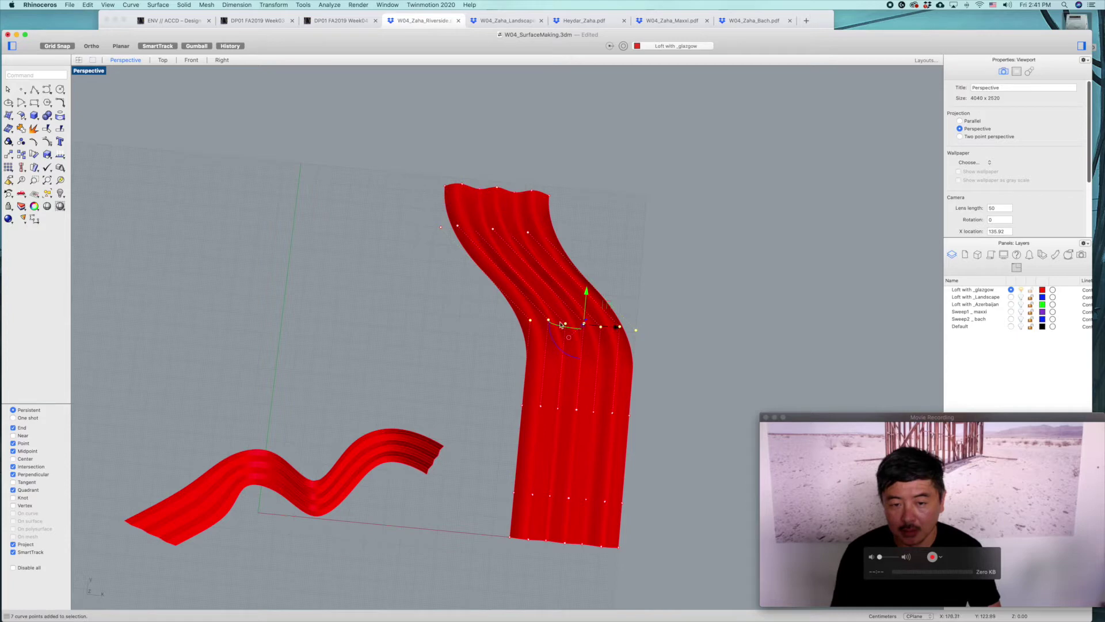
pyautogui.moveTo(532, 319); pyautogui.dragTo(504, 318)
pyautogui.moveTo(620, 328); pyautogui.dragTo(695, 332)
pyautogui.moveTo(691, 384); pyautogui.dragTo(654, 344, button='right')
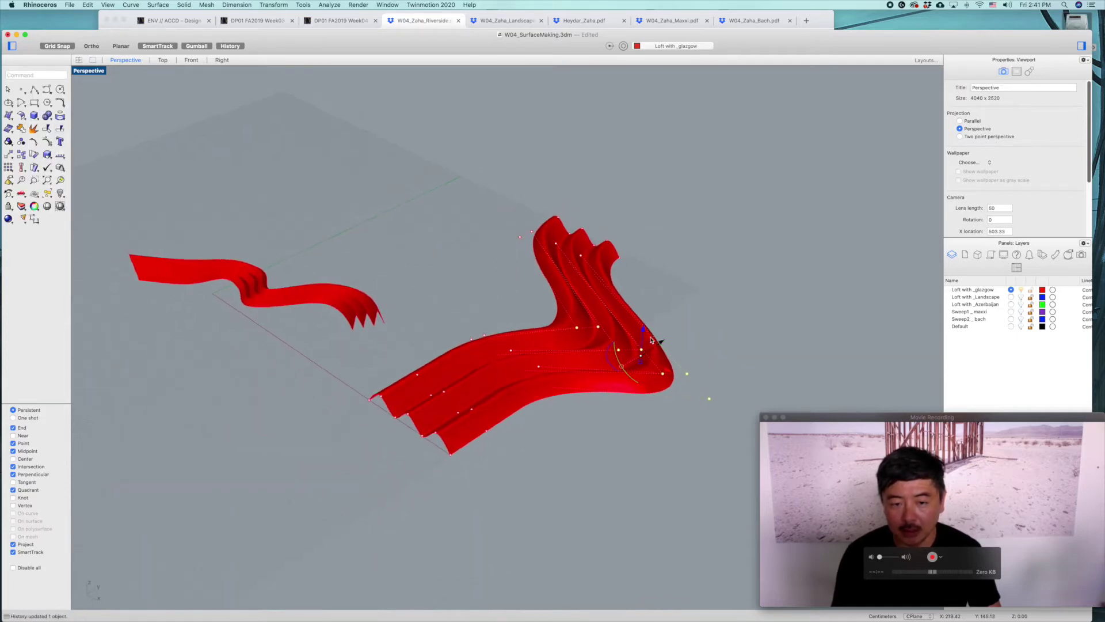
pyautogui.scroll(4, 653, 344)
pyautogui.scroll(10, 632, 349)
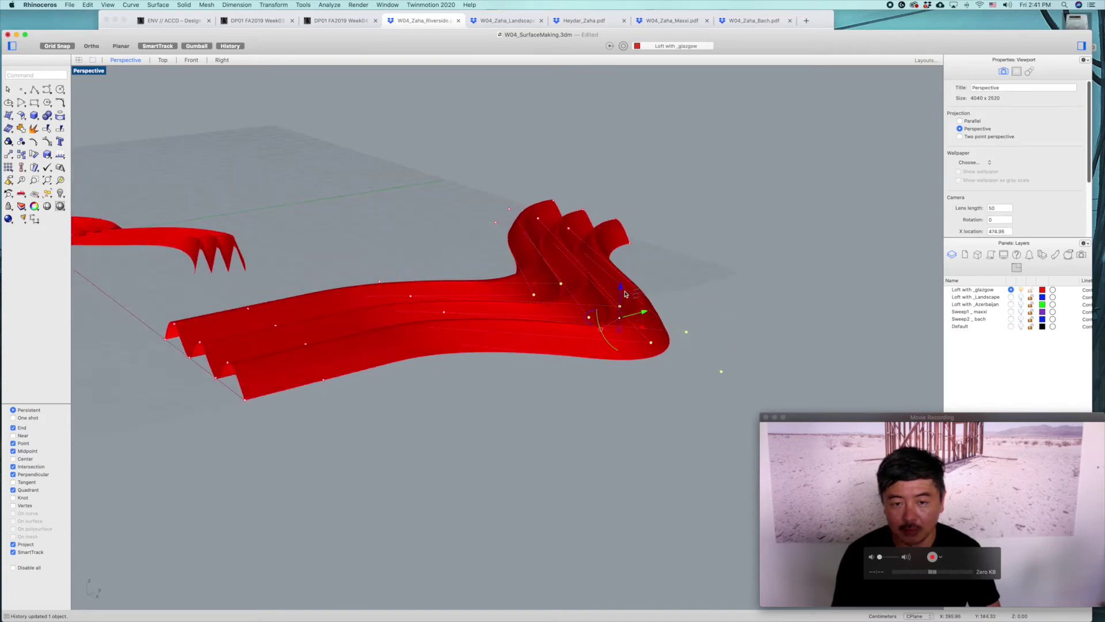
pyautogui.moveTo(622, 290); pyautogui.dragTo(622, 255)
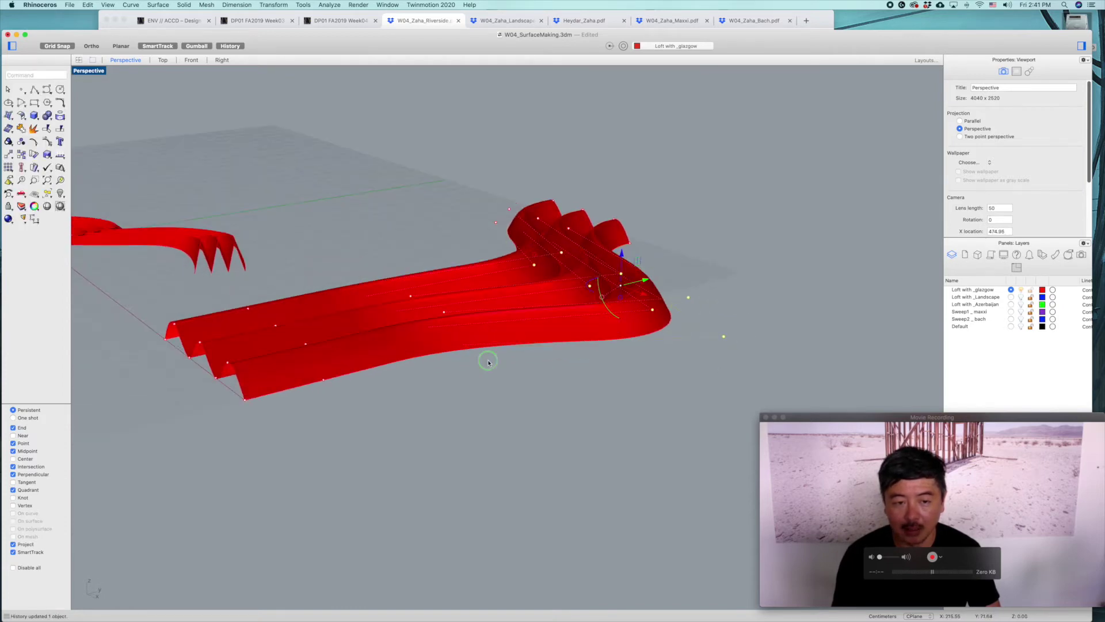
# - Shift the fourth row of control points from the far end sideways in the negative x direction
pyautogui.moveTo(581, 352); pyautogui.dragTo(550, 366, button='right')
pyautogui.hscroll(10, 550, 366)
pyautogui.moveTo(507, 281); pyautogui.dragTo(609, 427)
pyautogui.moveTo(609, 427); pyautogui.dragTo(660, 364, button='right')
pyautogui.moveTo(678, 366); pyautogui.dragTo(592, 329)
# - Lower the control points at the near end of the curves along Z and clear the selection
pyautogui.moveTo(700, 456); pyautogui.dragTo(662, 409, button='right')
pyautogui.keyDown('shift'); pyautogui.moveTo(578, 392); pyautogui.dragTo(475, 397, button='right'); pyautogui.keyUp('shift')
pyautogui.moveTo(286, 303); pyautogui.dragTo(413, 469)
pyautogui.moveTo(489, 464); pyautogui.dragTo(432, 484, button='right')
pyautogui.moveTo(239, 249); pyautogui.dragTo(345, 444)
pyautogui.moveTo(345, 443); pyautogui.dragTo(406, 375, button='right')
pyautogui.moveTo(401, 359); pyautogui.dragTo(401, 391)
pyautogui.click(557, 459)
pyautogui.moveTo(557, 458); pyautogui.dragTo(599, 450, button='right')
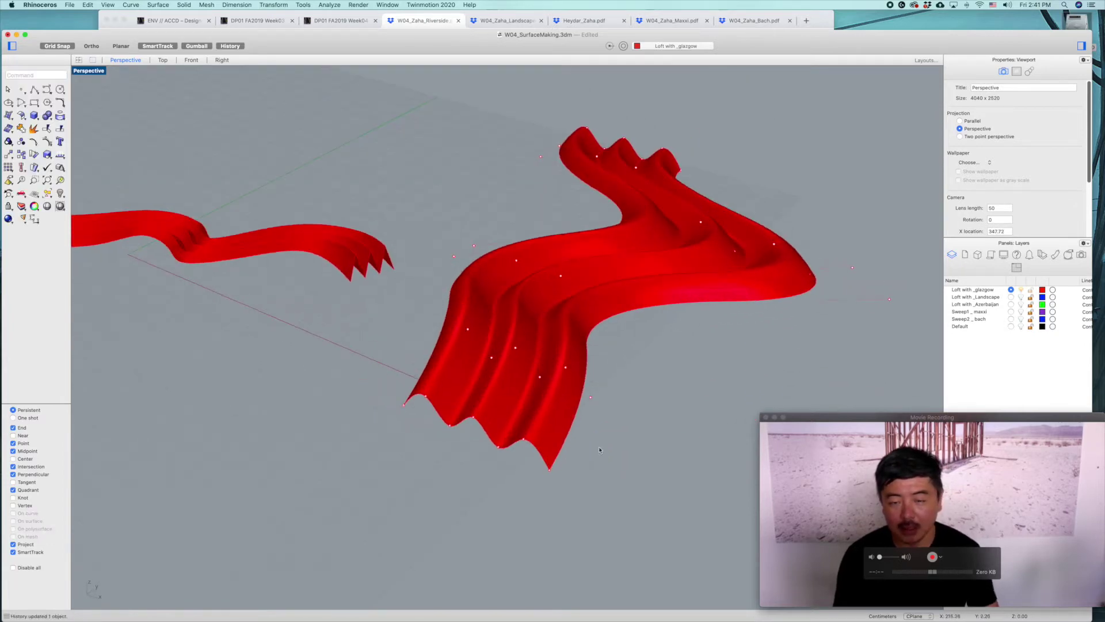
# - Turn off the control points of the seven curves
pyautogui.moveTo(660, 400); pyautogui.dragTo(651, 375, button='right')
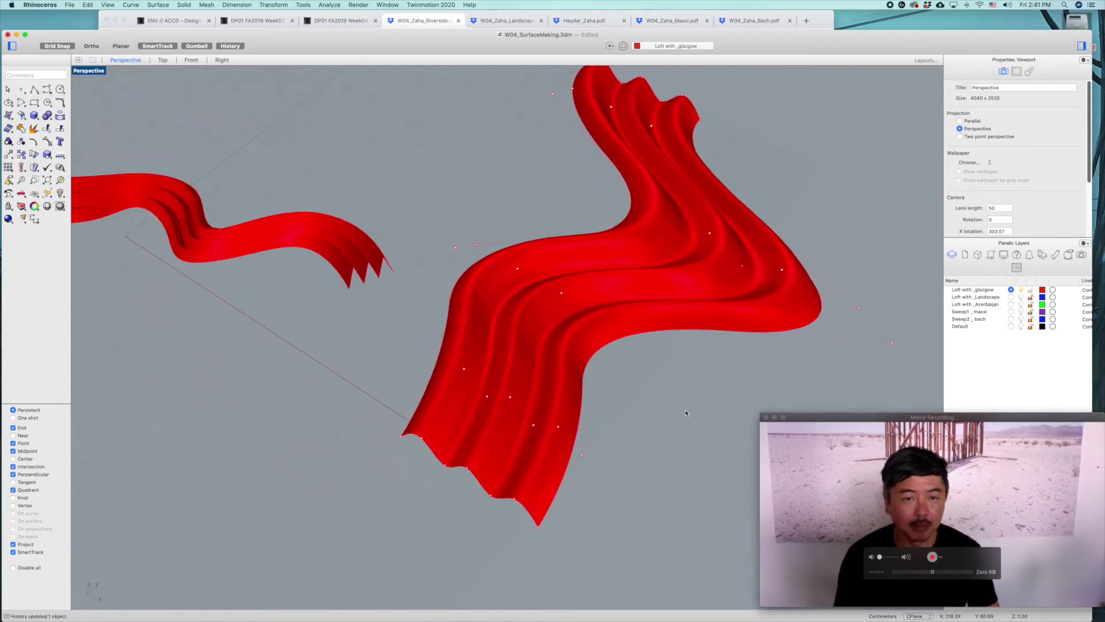
pyautogui.click(585, 433)
pyautogui.click(607, 443)
pyautogui.moveTo(618, 512); pyautogui.dragTo(603, 468, button='right')
pyautogui.press('Escape')
# - Raise the three crest curves slightly along Z, keeping the lofted surface out of the selection
pyautogui.moveTo(566, 259); pyautogui.dragTo(554, 272)
pyautogui.moveTo(553, 272); pyautogui.dragTo(617, 347, button='right')
pyautogui.keyDown('super'); pyautogui.click(663, 325); pyautogui.keyUp('super')
pyautogui.moveTo(558, 212)
pyautogui.mouseDown()
pyautogui.moveTo(559, 177)
pyautogui.moveTo(557, 201)
pyautogui.mouseUp()
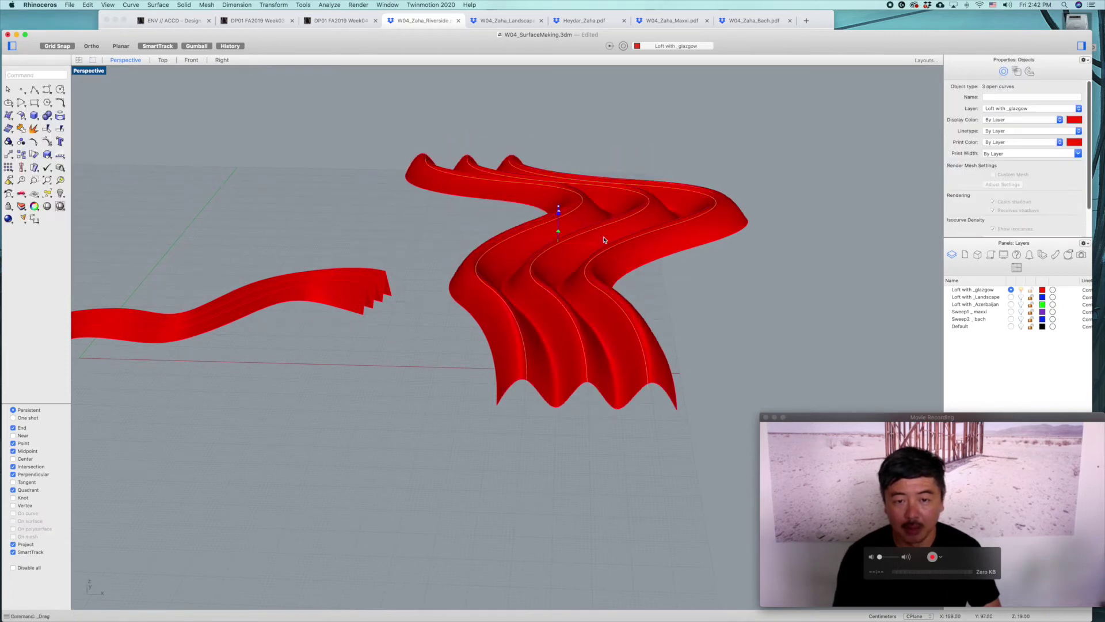
pyautogui.click(727, 313)
# - Try moving the lofted surface away from its curves along x, accept breaking its history, and undo the move
pyautogui.moveTo(789, 339); pyautogui.dragTo(490, 339, button='right')
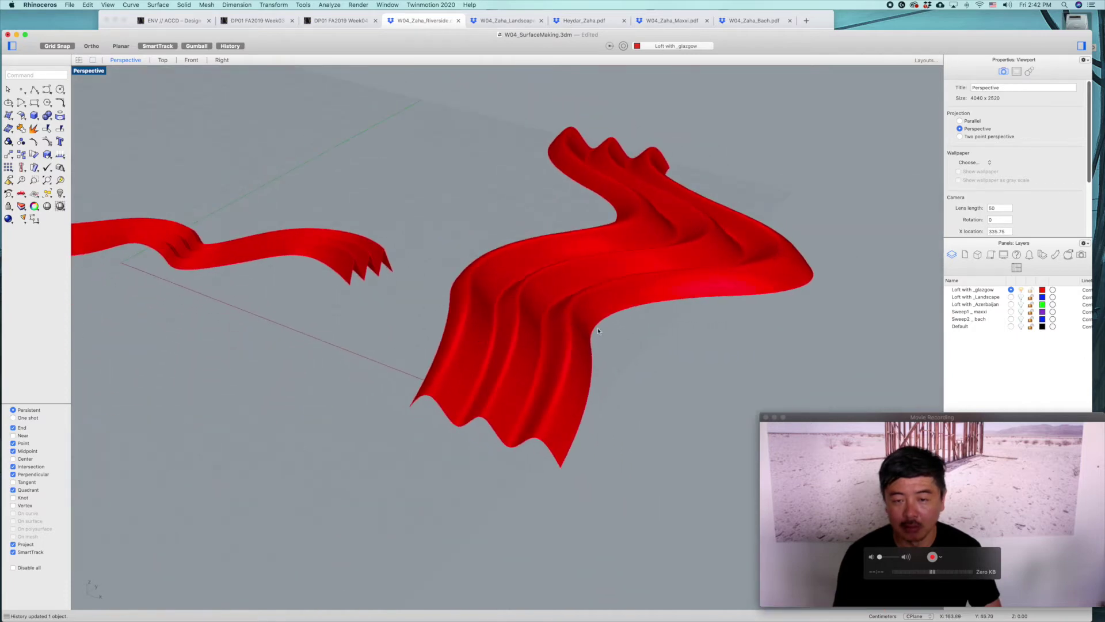
pyautogui.keyDown('shift'); pyautogui.moveTo(674, 332); pyautogui.dragTo(613, 357, button='right'); pyautogui.keyUp('shift')
pyautogui.moveTo(711, 344); pyautogui.dragTo(673, 341, button='right')
pyautogui.click(666, 321)
pyautogui.moveTo(480, 297); pyautogui.dragTo(687, 298)
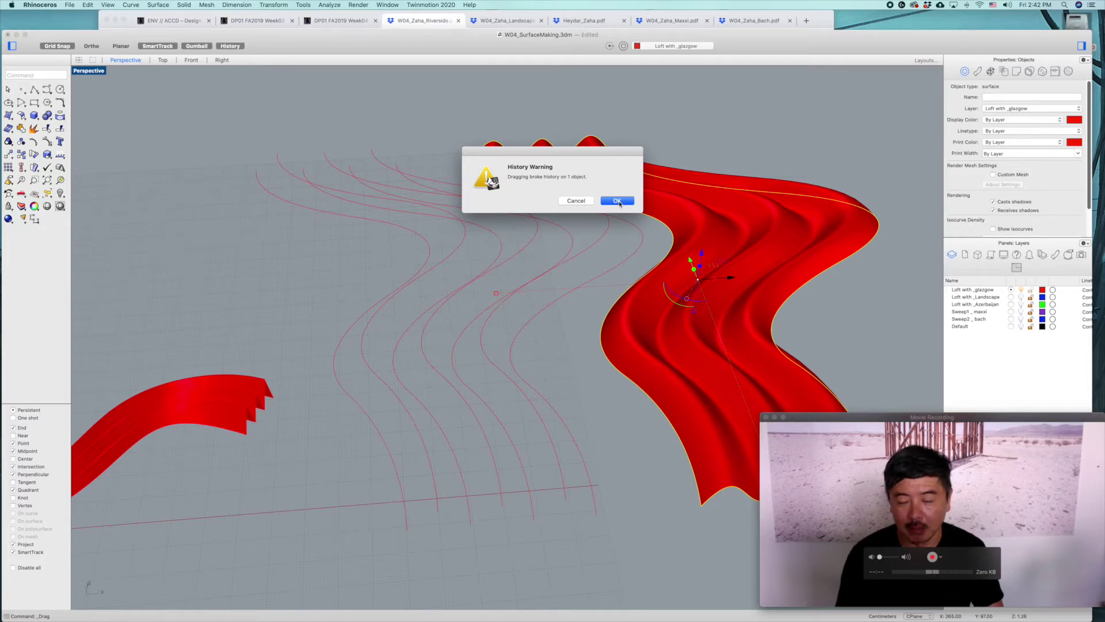
pyautogui.click(618, 201)
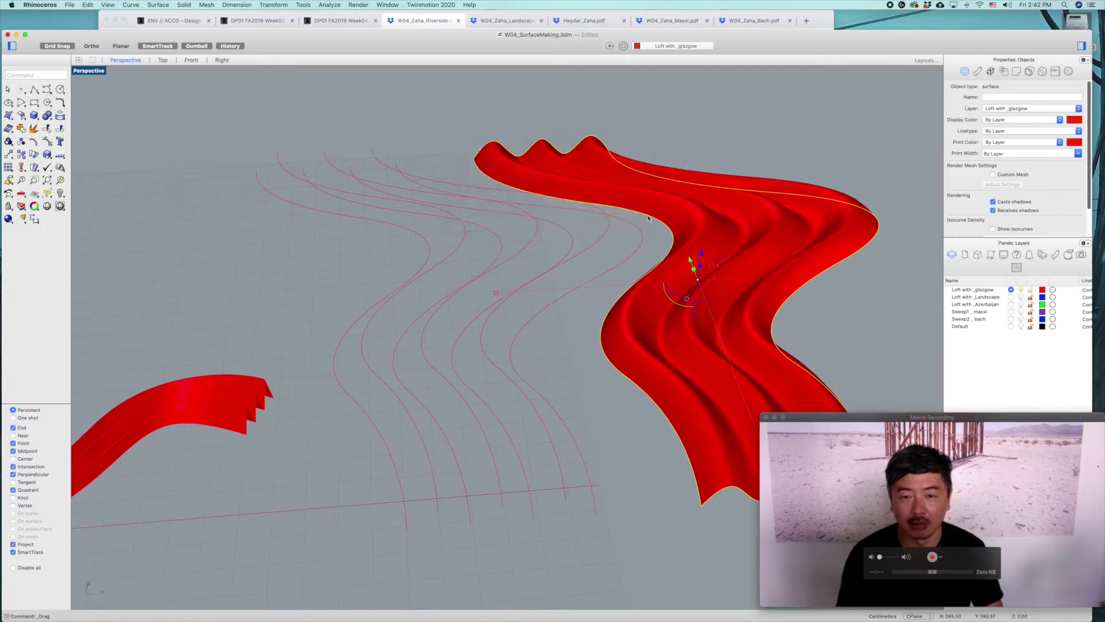
pyautogui.press('super+z')
pyautogui.click(614, 319)
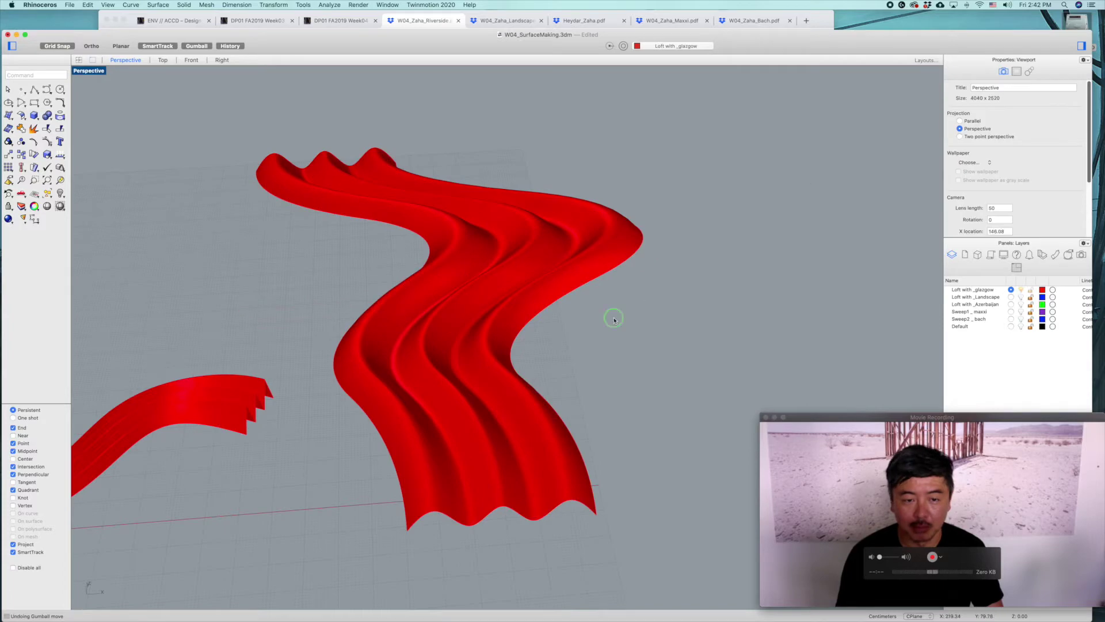
# - Examine the wavy lofted surface from several angles and compare it with the sharp folds at the smaller example's end
pyautogui.moveTo(614, 318); pyautogui.dragTo(567, 320, button='right')
pyautogui.moveTo(649, 321); pyautogui.dragTo(766, 313, button='right')
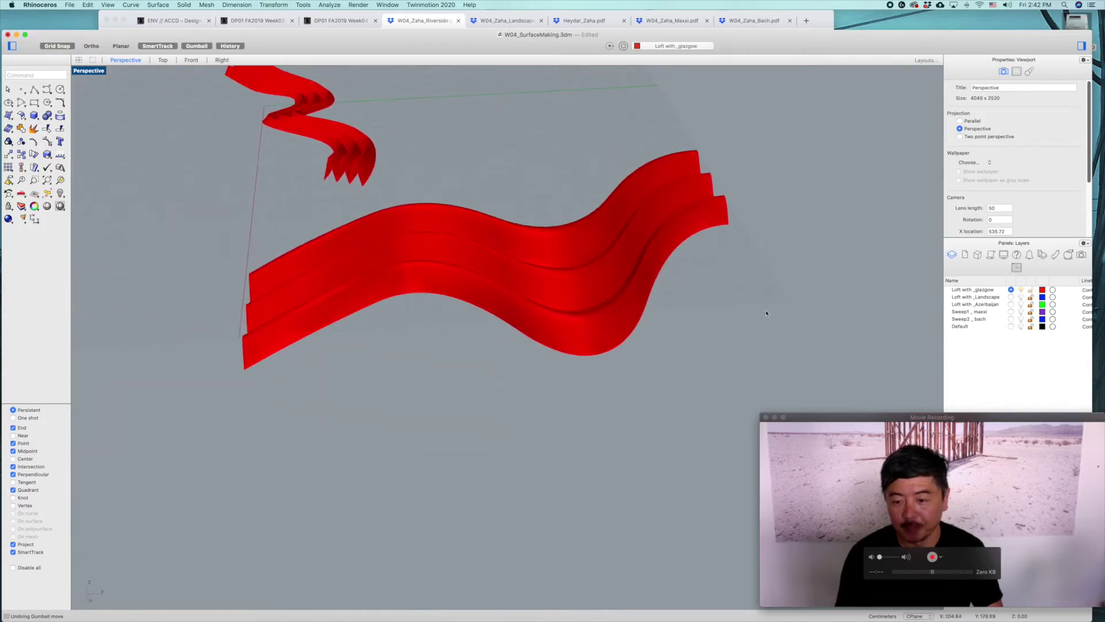
pyautogui.moveTo(597, 289); pyautogui.dragTo(604, 326, button='right')
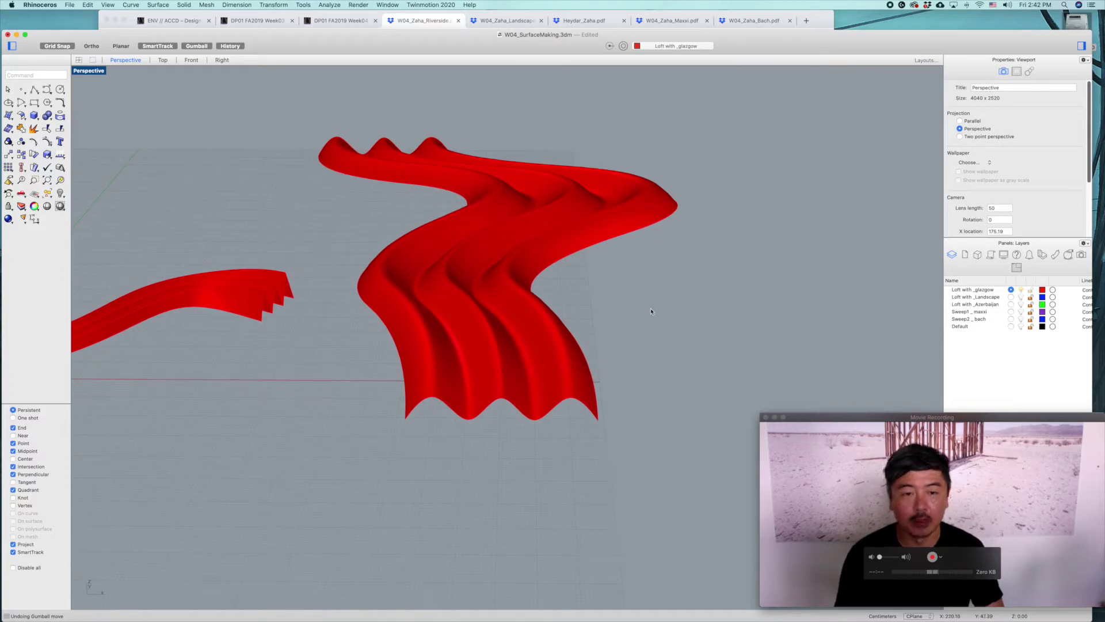
pyautogui.scroll(10, 406, 335)
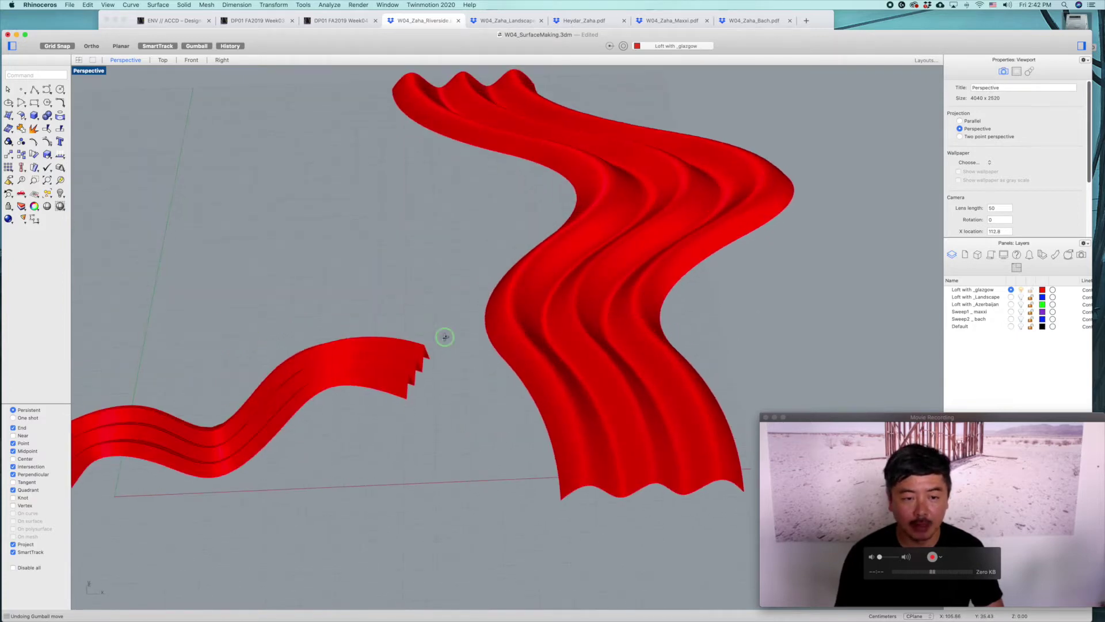
pyautogui.moveTo(676, 340); pyautogui.dragTo(601, 305, button='right')
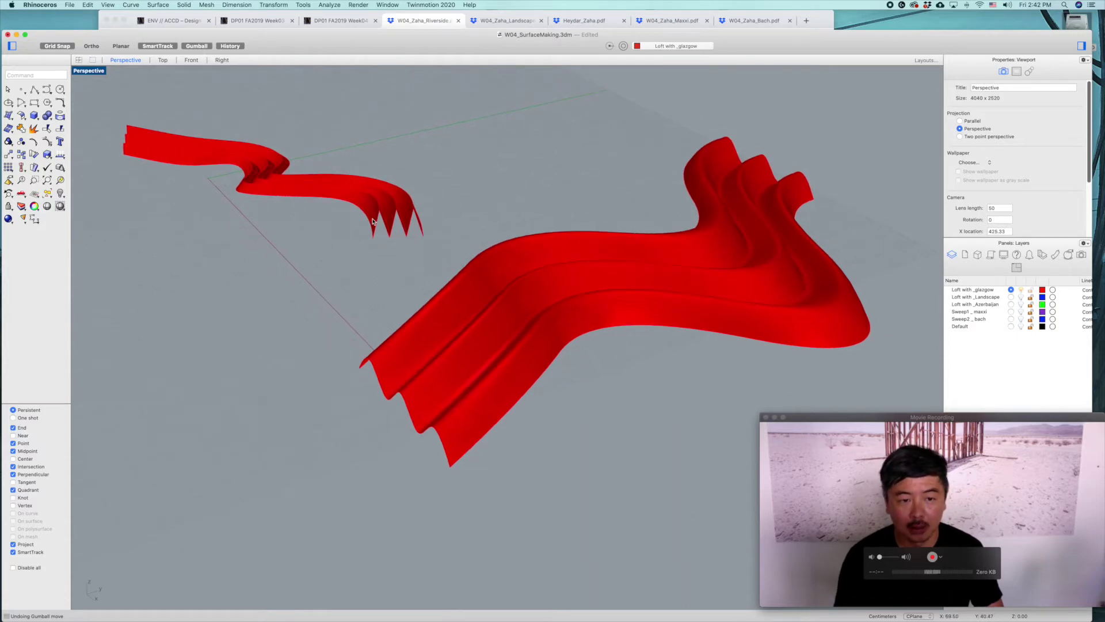
pyautogui.scroll(5, 412, 210)
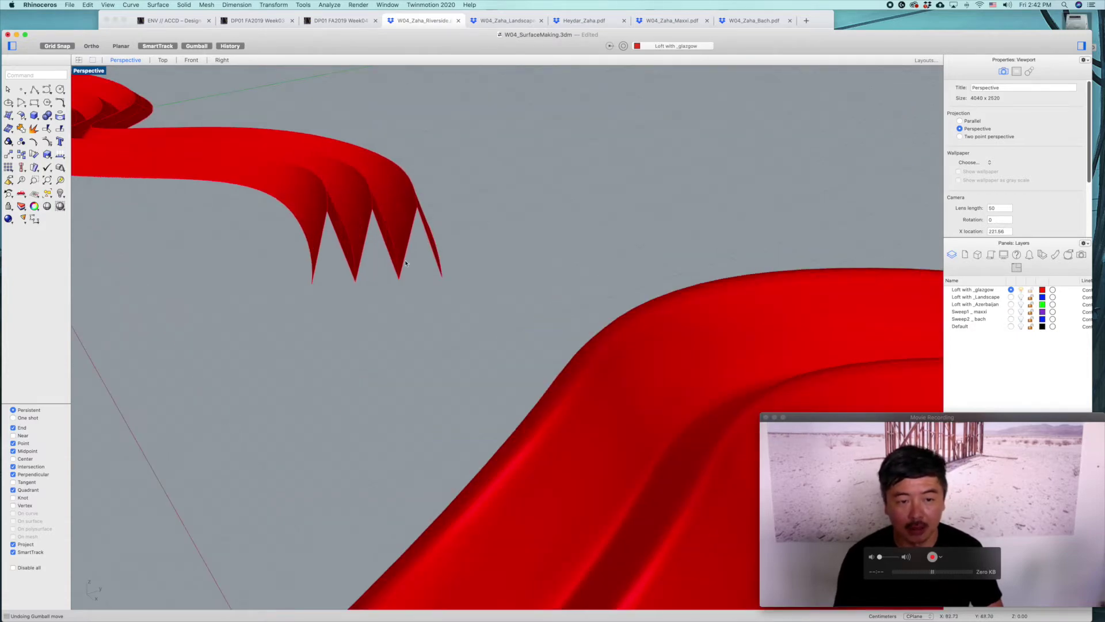
pyautogui.scroll(-5, 621, 338)
pyautogui.moveTo(622, 338); pyautogui.dragTo(496, 321, button='right')
pyautogui.scroll(-3, 580, 343)
# - Select the seven source curves without the surface and turn their control points back on
pyautogui.moveTo(580, 343); pyautogui.dragTo(599, 381, button='right')
pyautogui.moveTo(659, 356); pyautogui.dragTo(345, 312)
pyautogui.keyDown('super'); pyautogui.click(520, 332); pyautogui.keyUp('super')
pyautogui.moveTo(580, 361)
pyautogui.mouseDown(button='right')
pyautogui.moveTo(524, 355)
pyautogui.moveTo(589, 369)
pyautogui.mouseUp(button='right')
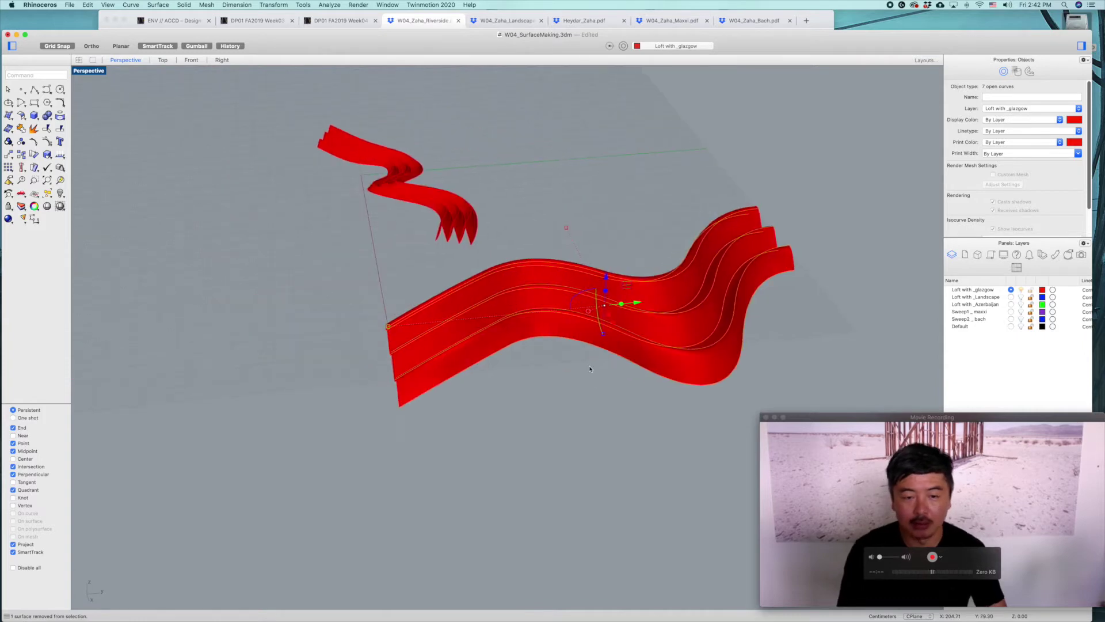
pyautogui.press('Return')
# - Select the control points at one end of the seven curves and move them to bend that end of the loft
pyautogui.moveTo(398, 311); pyautogui.dragTo(348, 267, button='right')
pyautogui.moveTo(336, 269); pyautogui.dragTo(444, 406)
pyautogui.moveTo(444, 406); pyautogui.dragTo(545, 362, button='right')
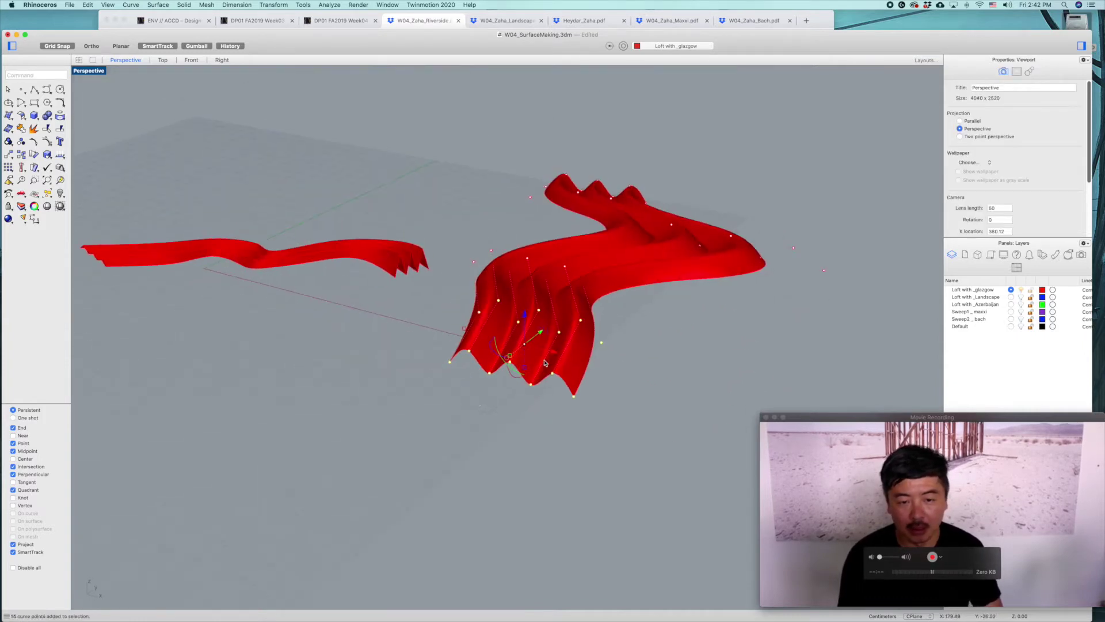
pyautogui.moveTo(554, 352); pyautogui.dragTo(640, 376)
pyautogui.moveTo(627, 416); pyautogui.dragTo(651, 320, button='right')
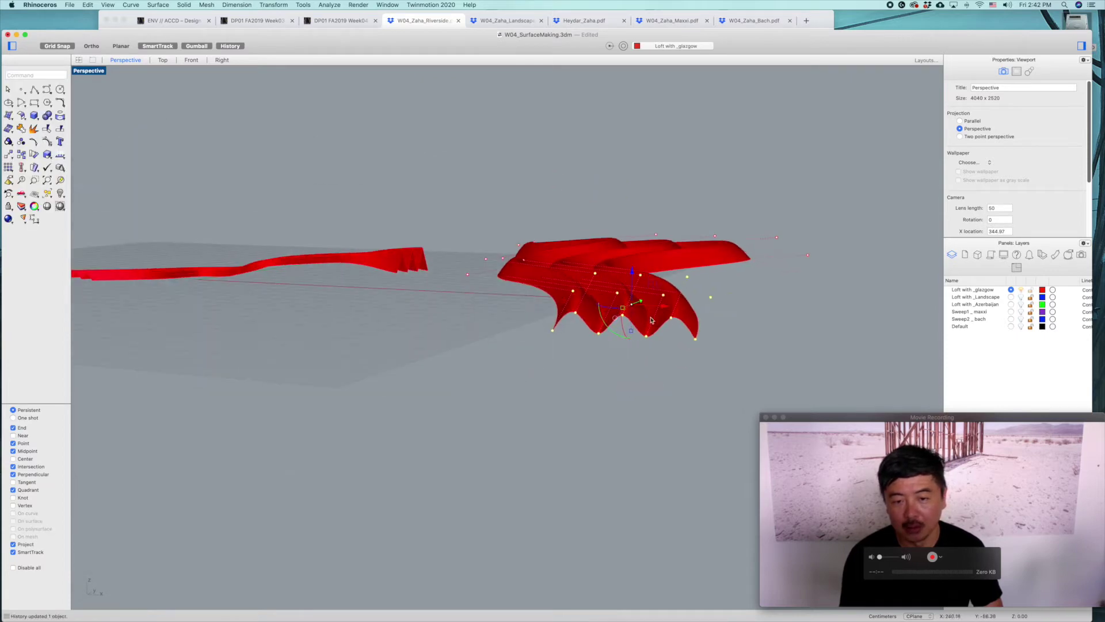
# - Reshape the curves' other end by selecting its control points and raising them steeply along Z
pyautogui.moveTo(561, 304); pyautogui.dragTo(657, 340)
pyautogui.moveTo(657, 340); pyautogui.dragTo(544, 427, button='right')
pyautogui.moveTo(674, 362); pyautogui.dragTo(676, 260)
pyautogui.moveTo(408, 282); pyautogui.dragTo(511, 288, button='right')
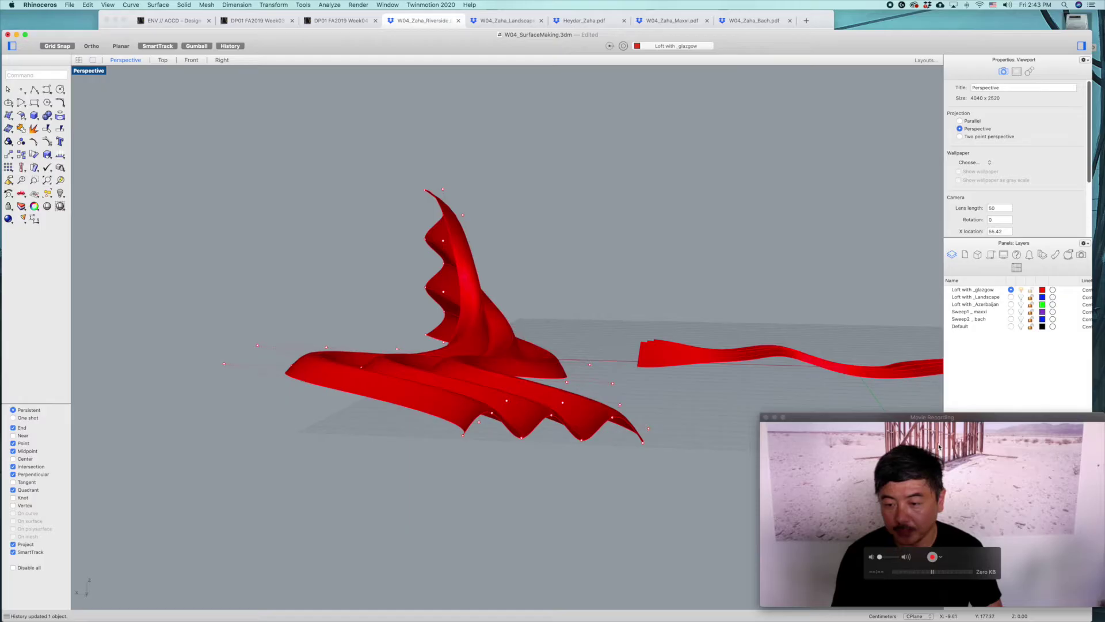
# - Switch to the W04_Zaha_Landscape.pdf reference in Chrome and examine the building photos through its six pages
pyautogui.click(508, 21)
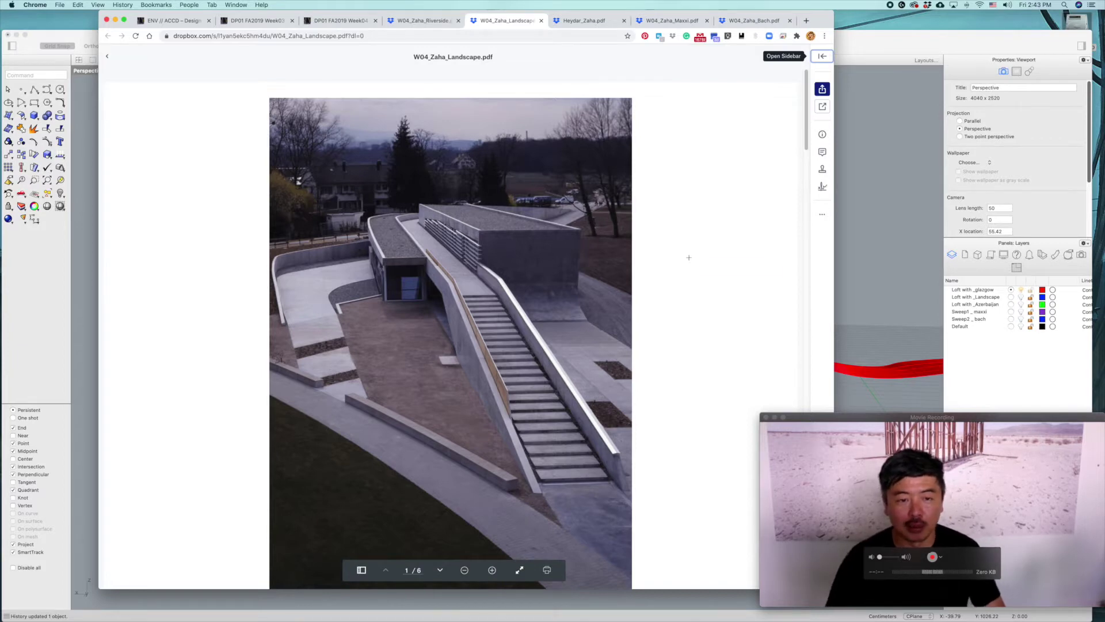
pyautogui.scroll(-5, 687, 262)
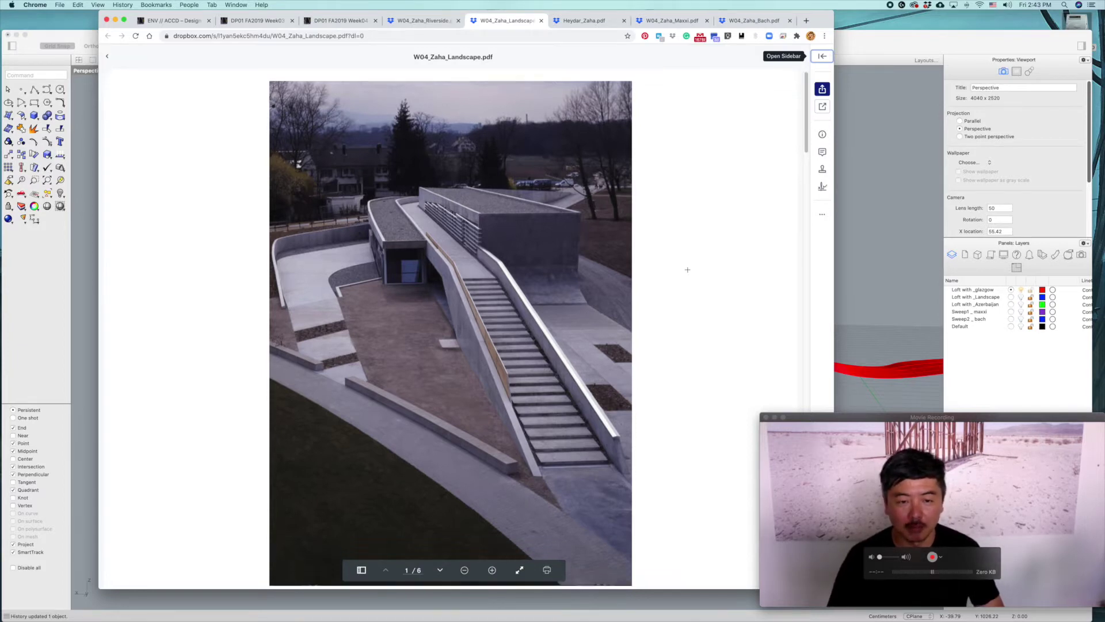
pyautogui.scroll(-6, 687, 270)
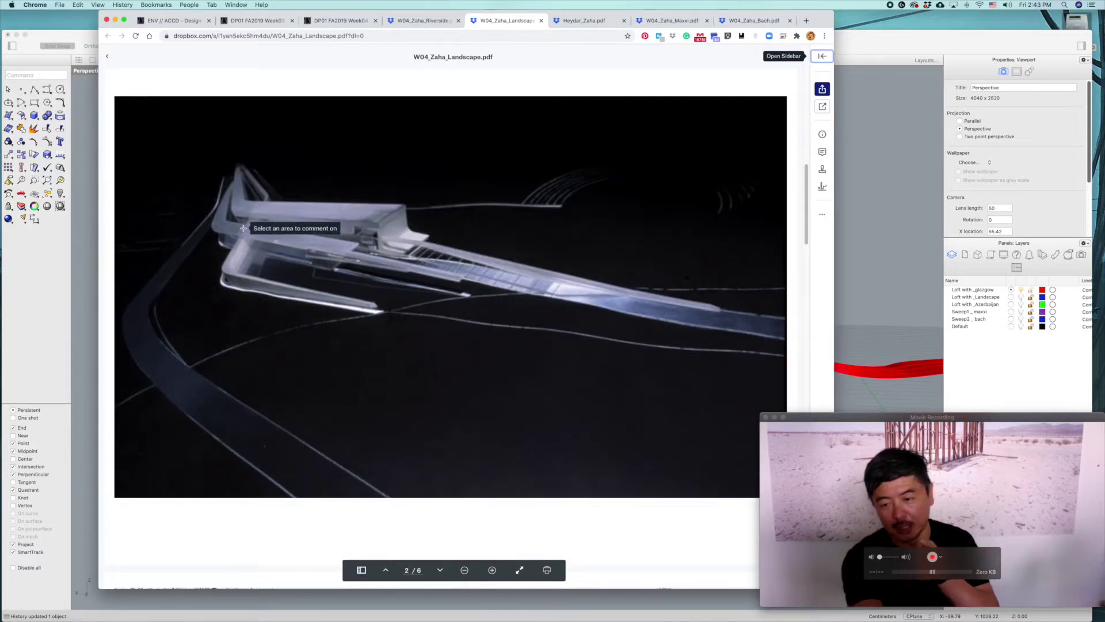
pyautogui.scroll(-8, 444, 306)
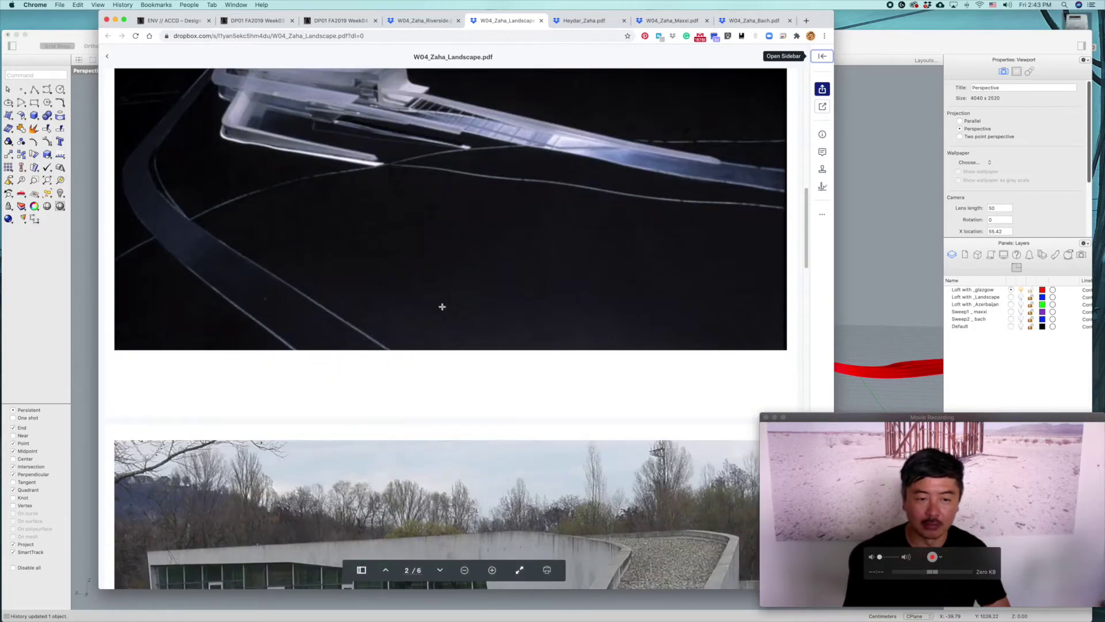
pyautogui.scroll(-15, 452, 313)
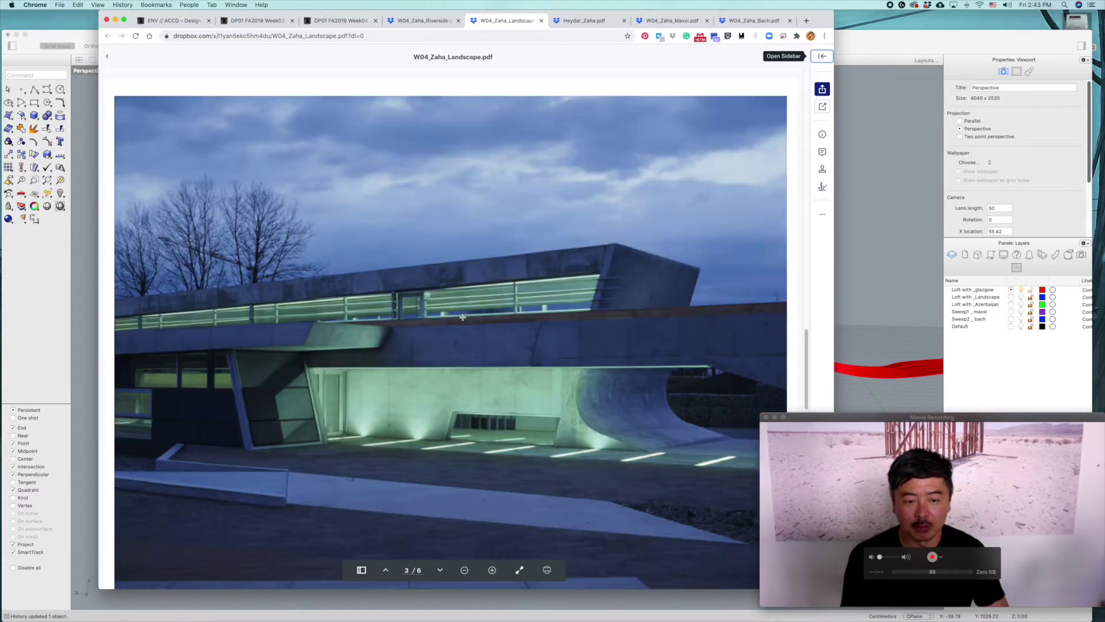
pyautogui.scroll(-8, 560, 270)
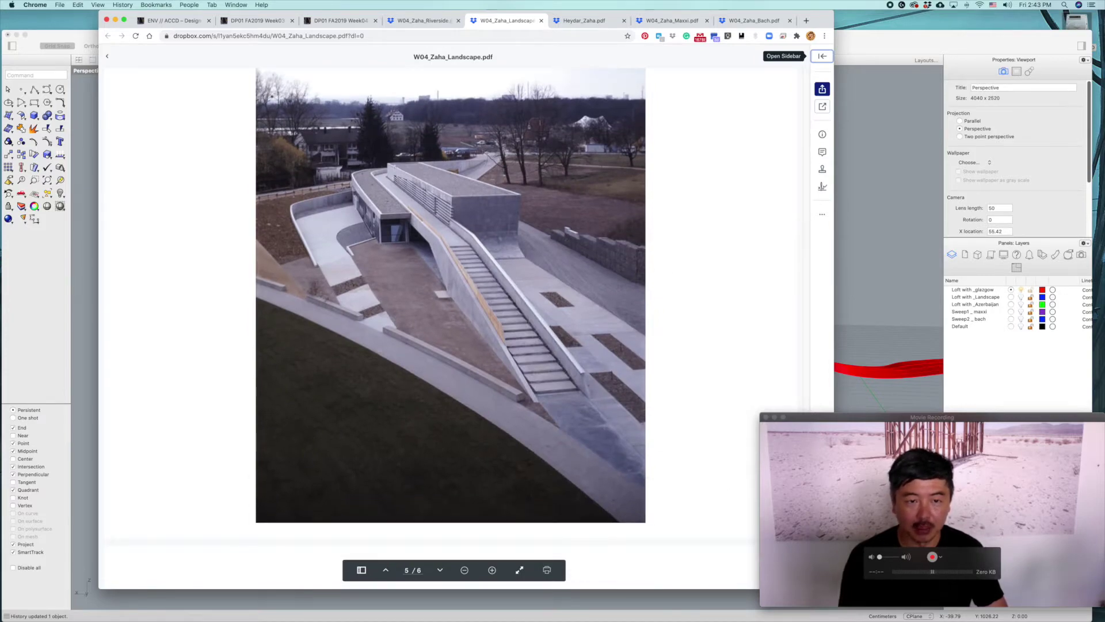
pyautogui.scroll(-8, 686, 262)
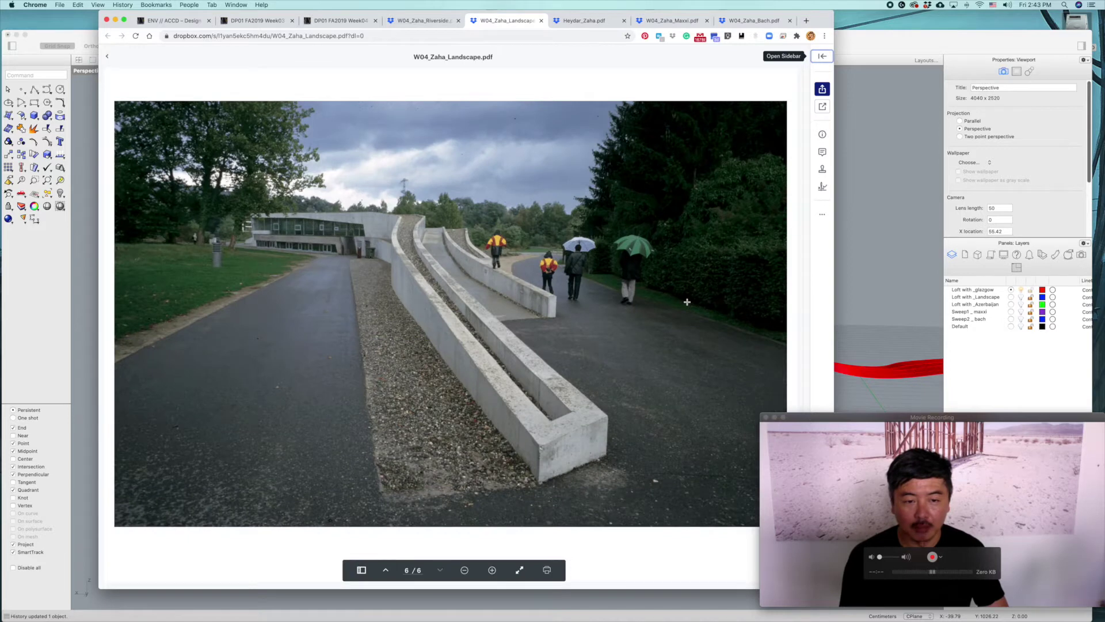
# - Switch back to Rhino, make the "Loft with _Landscape" layer current and hide the "Loft with _glasgow" layer
pyautogui.click(870, 264)
pyautogui.click(1012, 297)
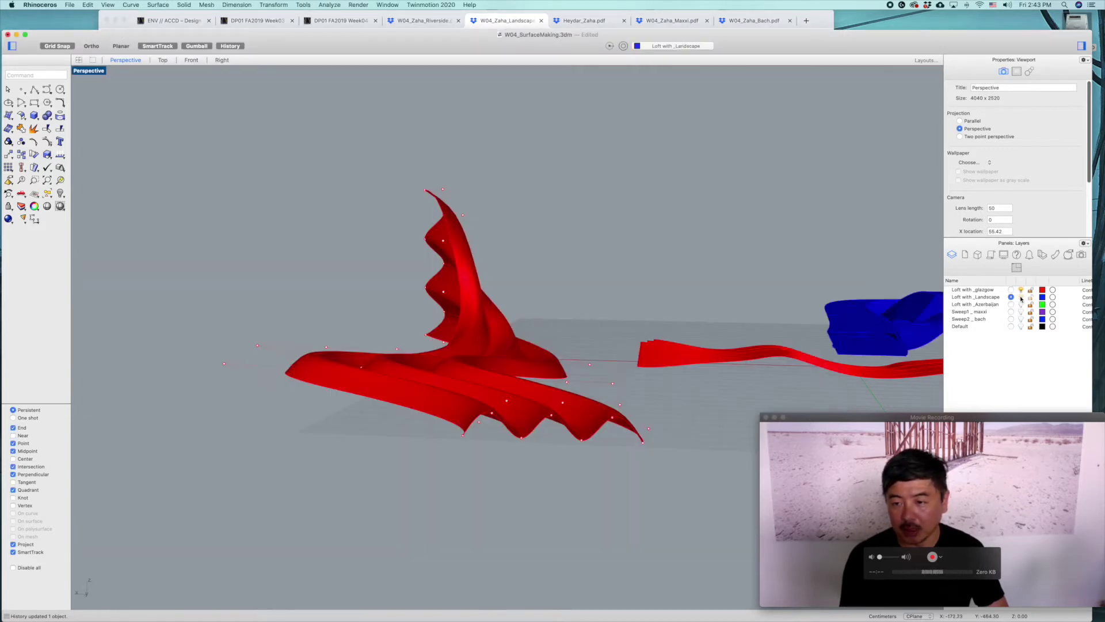
pyautogui.click(1022, 291)
pyautogui.moveTo(810, 283); pyautogui.dragTo(595, 324, button='right')
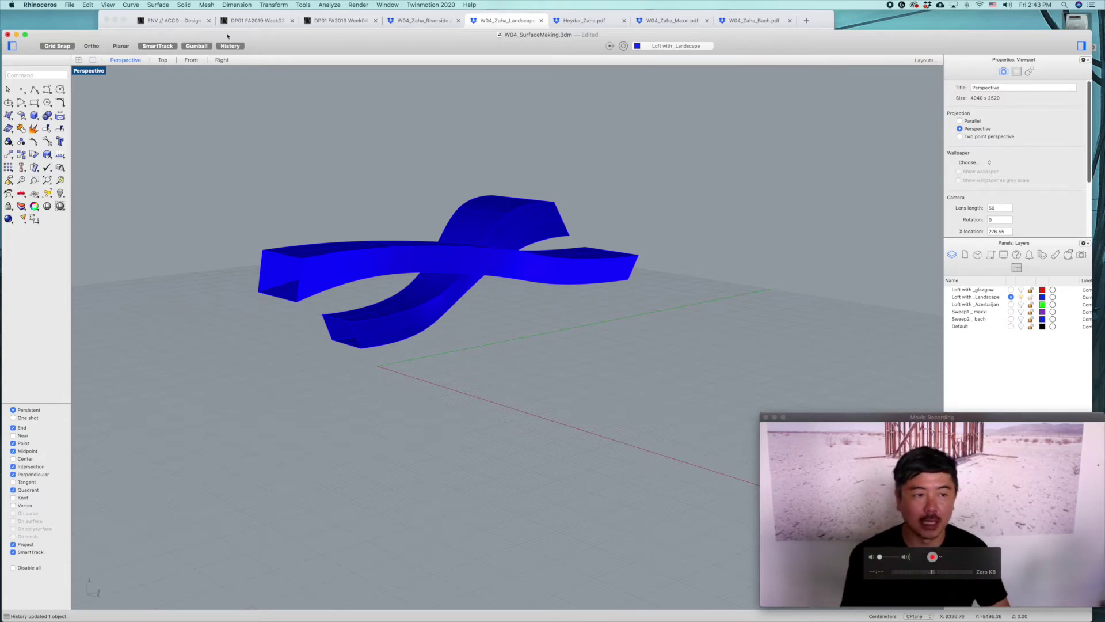
# - Draw a closed parallelogram polyline in the Front view, with its base on the x axis beside the existing example
pyautogui.doubleClick(91, 71)
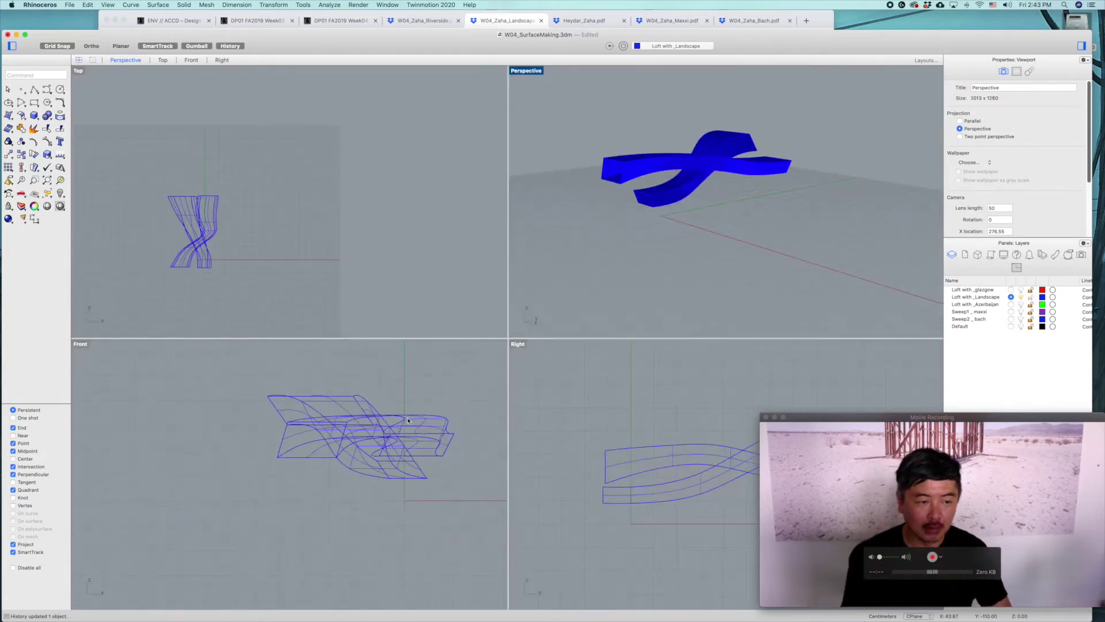
pyautogui.click(35, 89)
pyautogui.scroll(5, 321, 519)
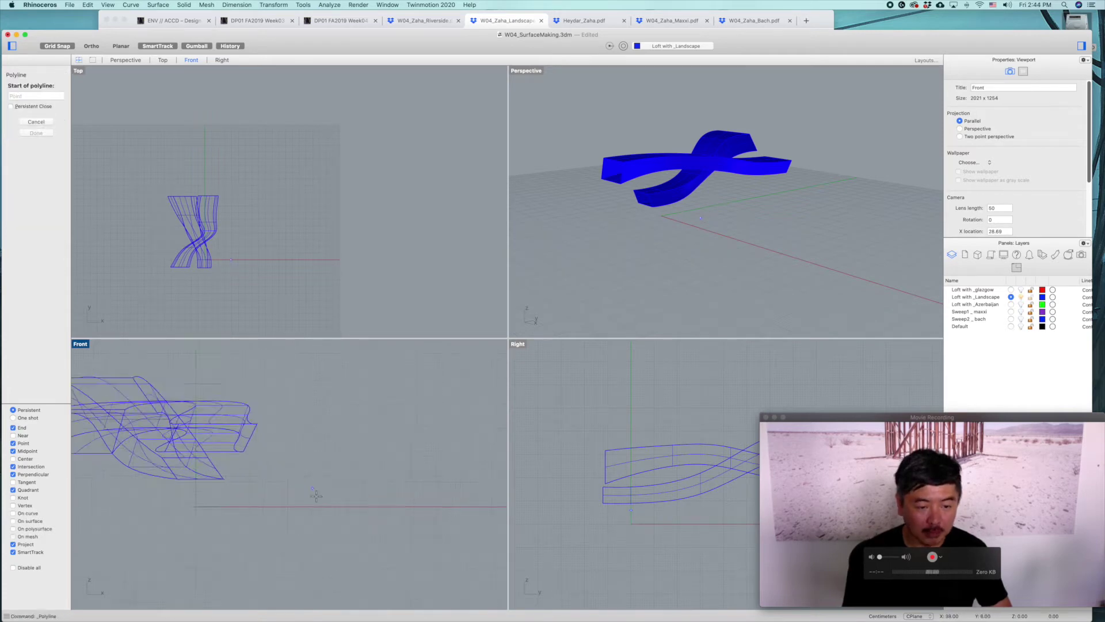
pyautogui.click(325, 526)
pyautogui.hscroll(3, 312, 459)
pyautogui.click(297, 453)
pyautogui.click(432, 452)
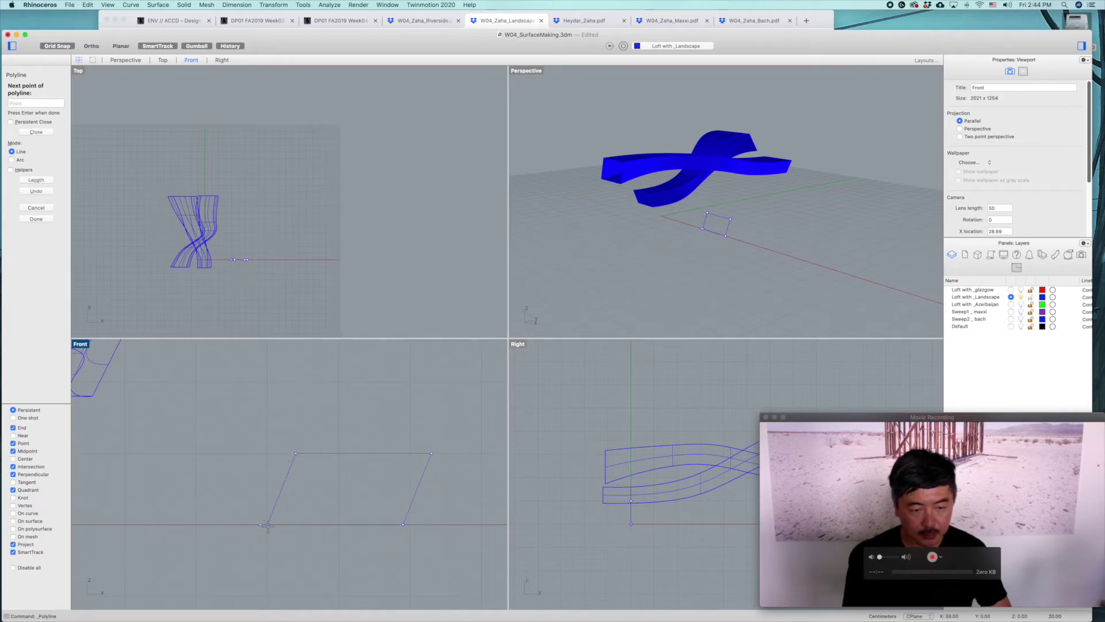
pyautogui.click(267, 525)
# - Copy the parallelogram profile four times at intervals along the y direction in the Perspective view
pyautogui.click(314, 453)
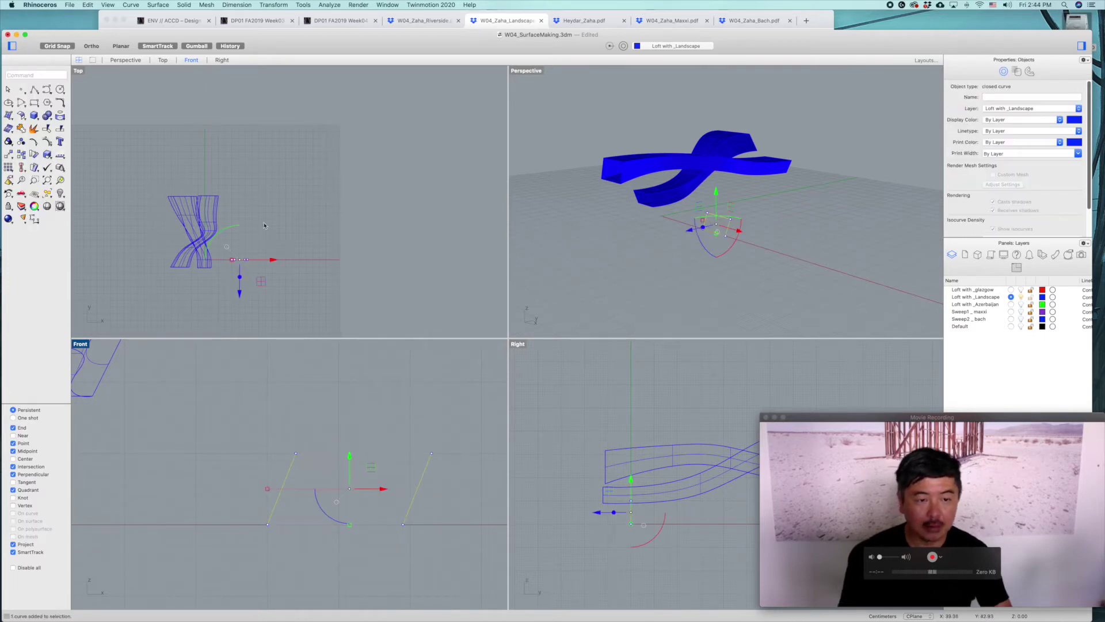
pyautogui.doubleClick(530, 71)
pyautogui.moveTo(633, 241); pyautogui.dragTo(587, 316, button='right')
pyautogui.write('copy')
pyautogui.press('Return')
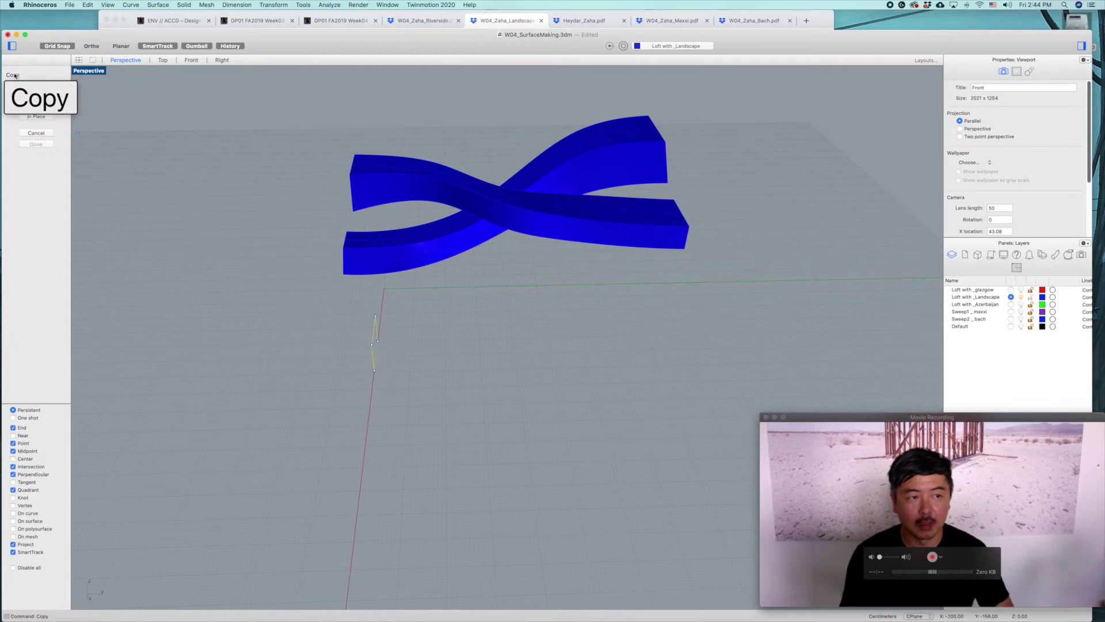
pyautogui.click(388, 375)
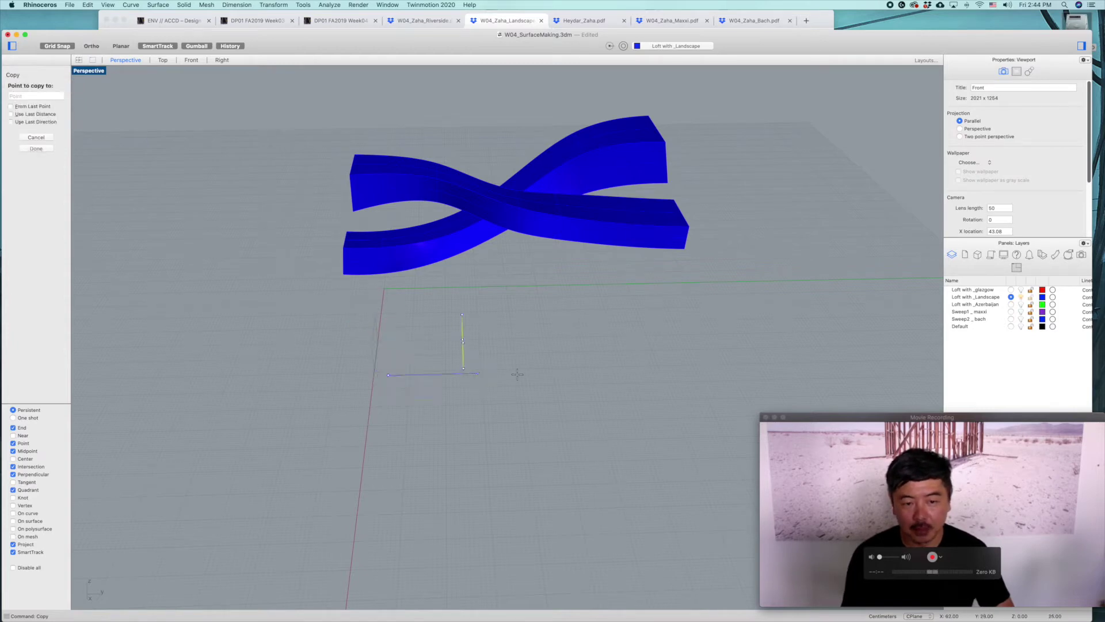
pyautogui.click(564, 375)
pyautogui.click(662, 371)
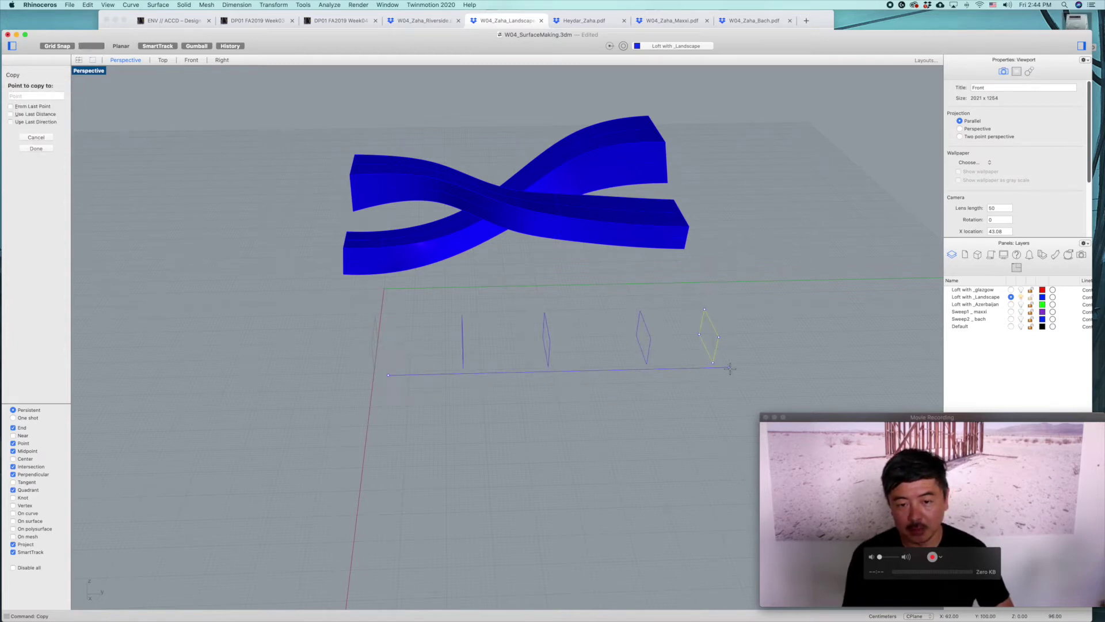
pyautogui.click(730, 368)
pyautogui.press('Return')
# - Start a Loft with the five parallelogram profiles, chosen in order from nearest to farthest
pyautogui.moveTo(494, 425)
pyautogui.mouseDown(button='right')
pyautogui.moveTo(605, 375)
pyautogui.moveTo(506, 408)
pyautogui.mouseUp(button='right')
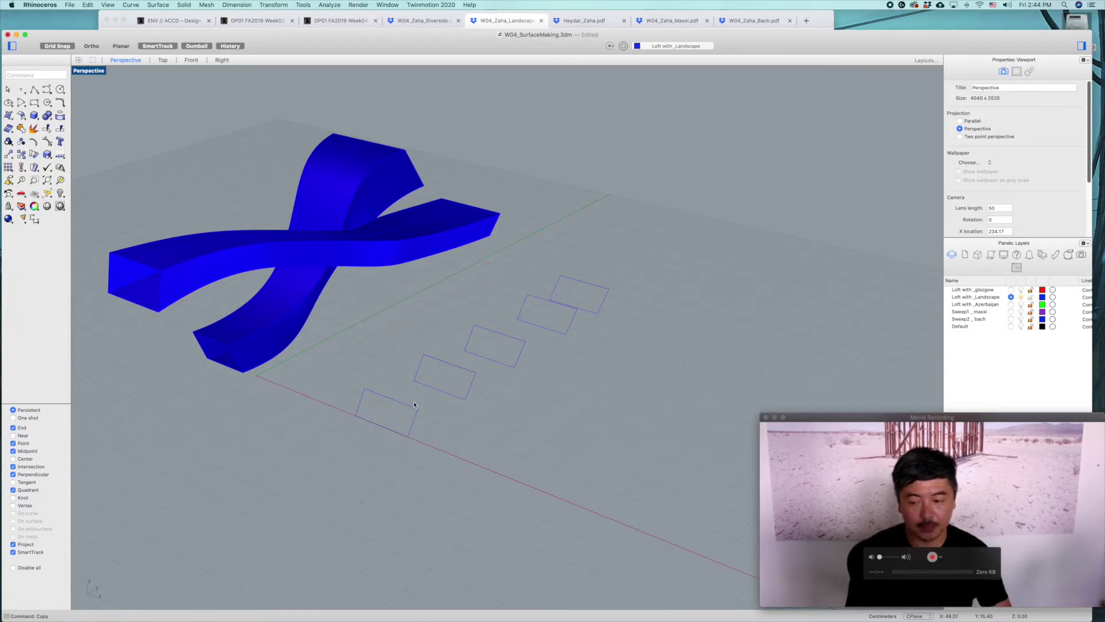
pyautogui.press('Return')
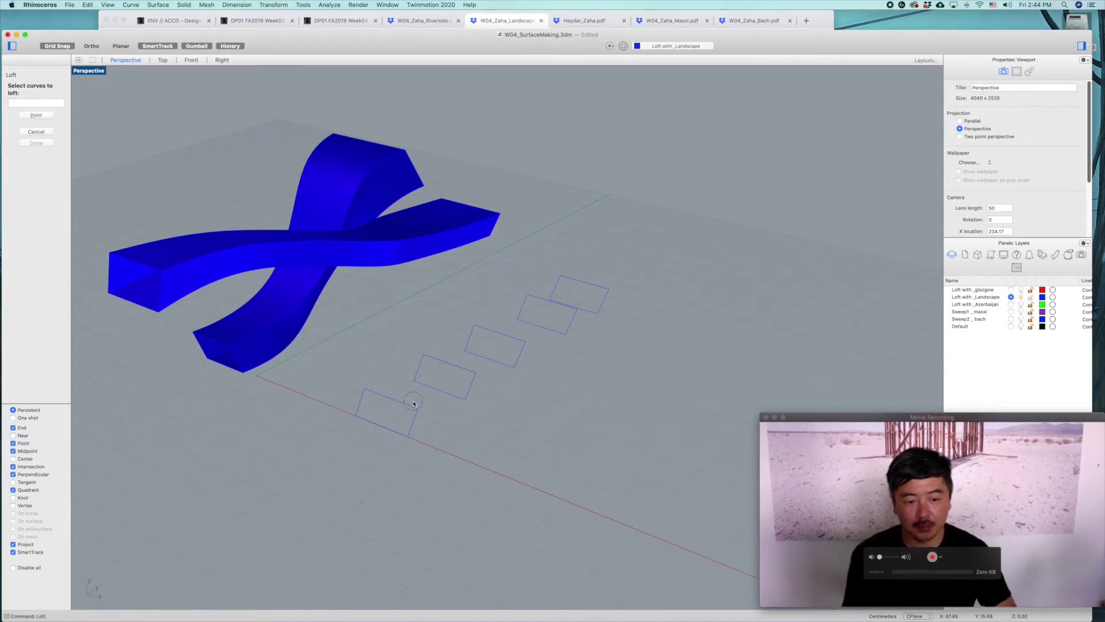
pyautogui.click(471, 372)
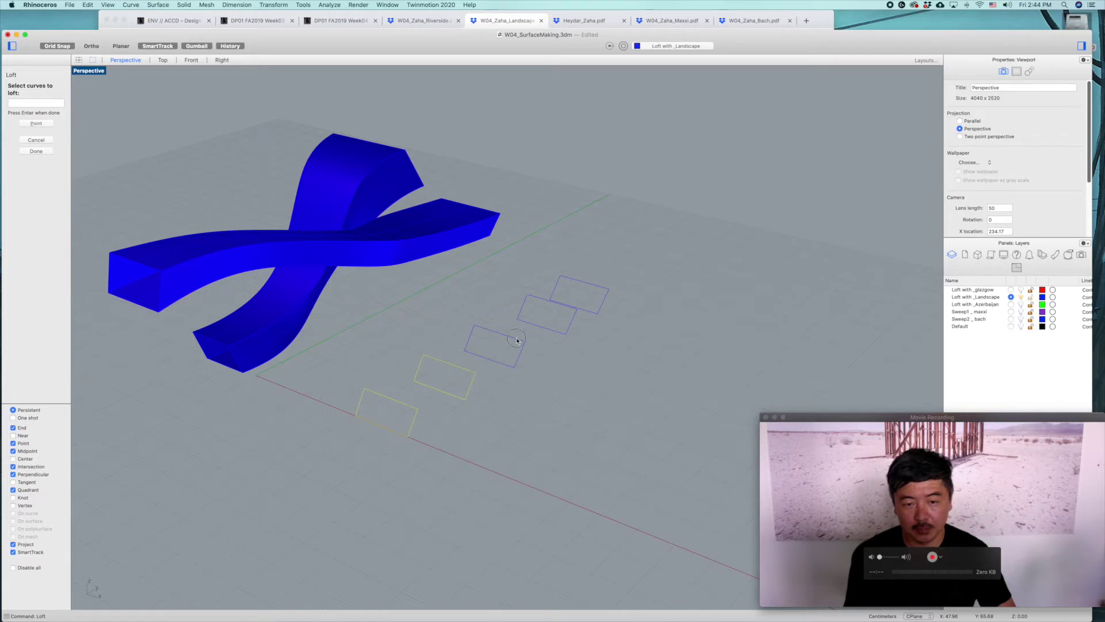
pyautogui.press('Return')
# - Try shifting the nearest profile's loft seam point to another corner, and return it to its original corner
pyautogui.moveTo(592, 313); pyautogui.dragTo(518, 386, button='right')
pyautogui.scroll(4, 572, 365)
pyautogui.scroll(5, 570, 391)
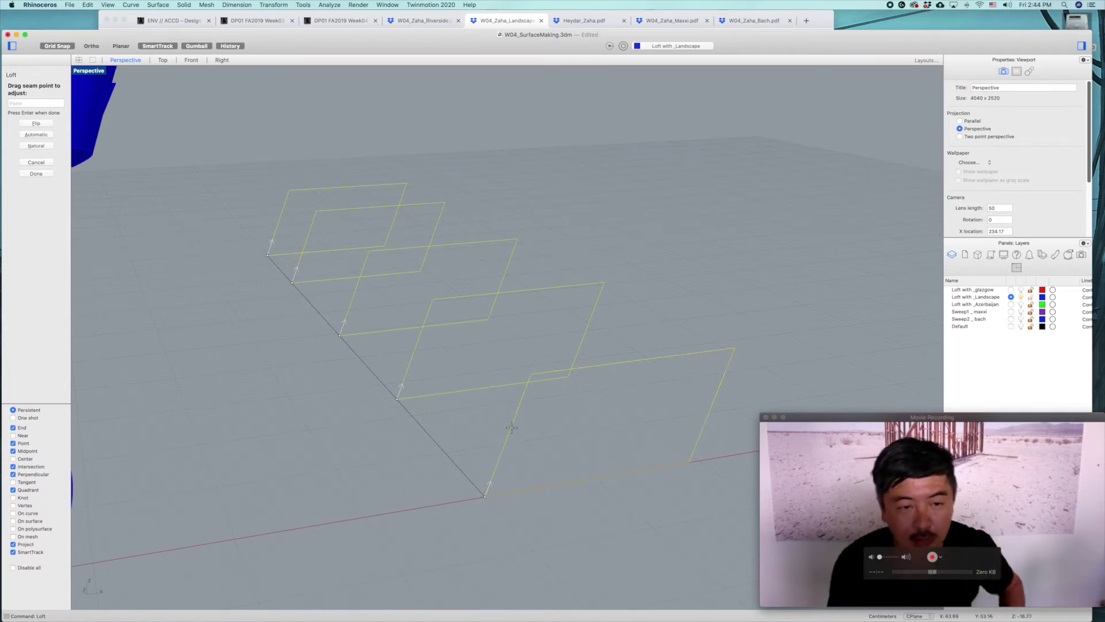
pyautogui.moveTo(516, 388); pyautogui.dragTo(521, 350, button='right')
pyautogui.moveTo(484, 443); pyautogui.dragTo(651, 316)
pyautogui.moveTo(651, 316); pyautogui.dragTo(609, 392, button='right')
pyautogui.moveTo(591, 381); pyautogui.dragTo(435, 515)
# - Create the loft with Normal style and Do not simplify, and turn off isocurves on the resulting polysurface
pyautogui.press('Return')
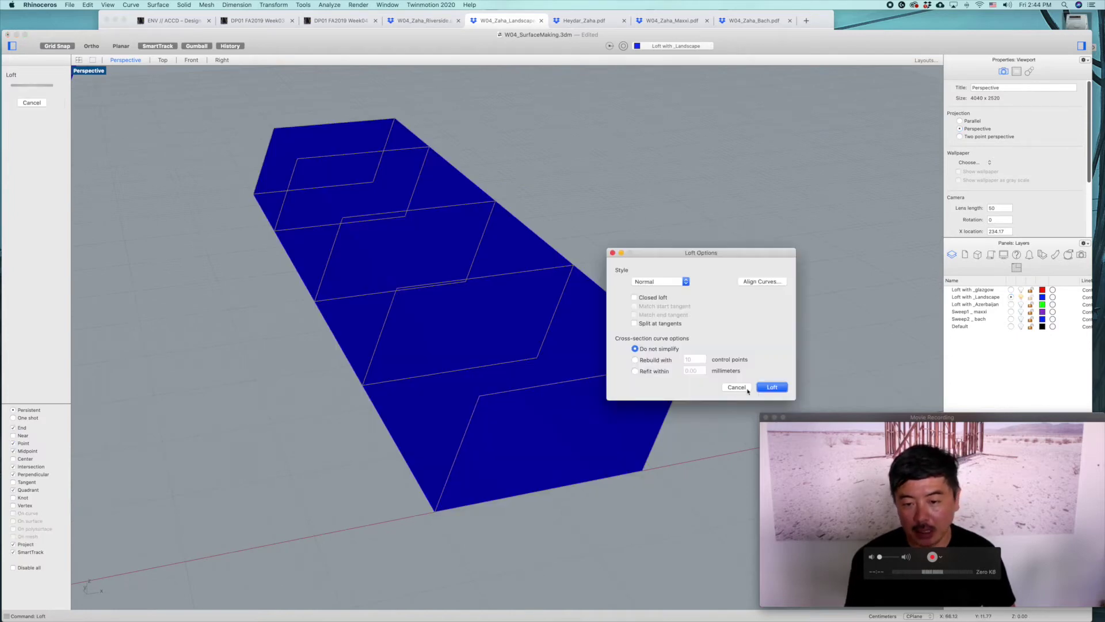
pyautogui.click(772, 387)
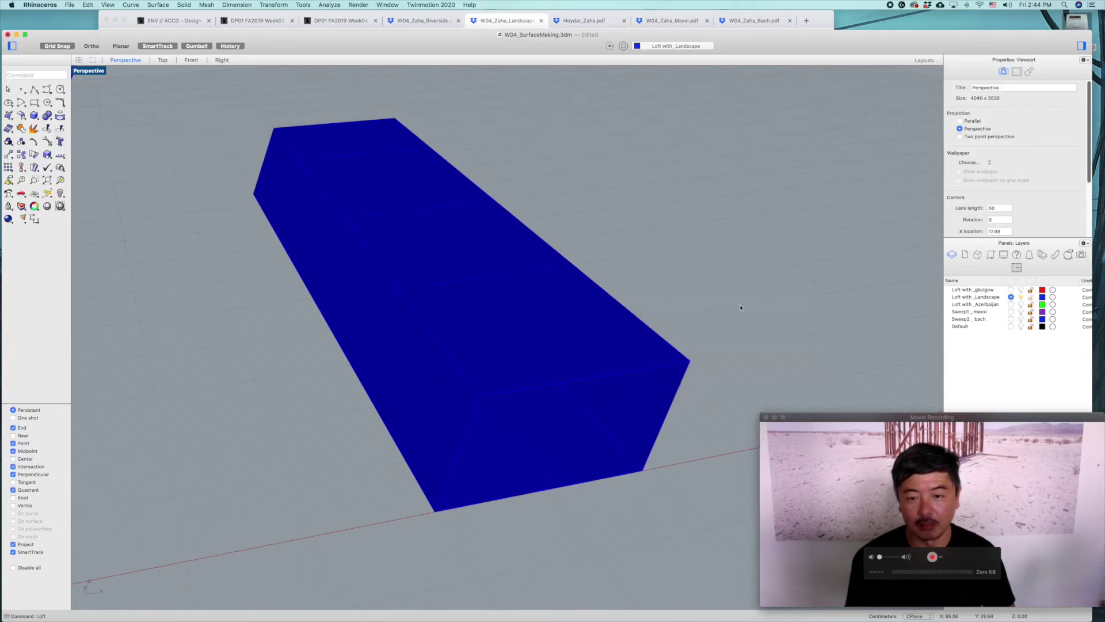
pyautogui.scroll(-3, 743, 317)
pyautogui.moveTo(705, 331); pyautogui.dragTo(536, 286, button='right')
pyautogui.click(535, 286)
pyautogui.scroll(-1, 1006, 228)
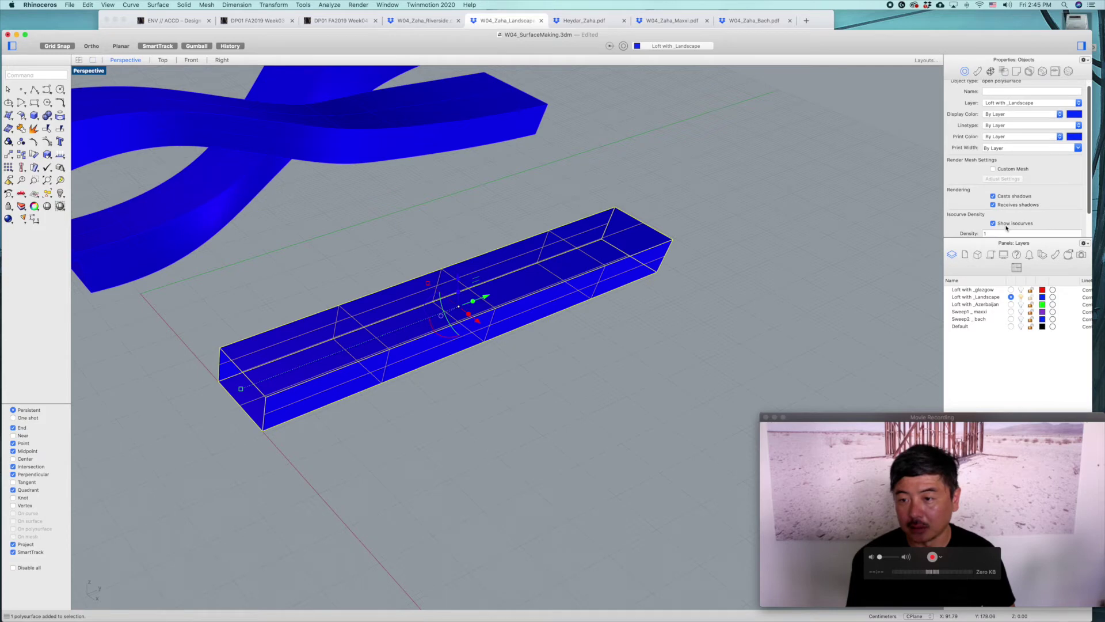
pyautogui.click(993, 223)
pyautogui.click(683, 322)
pyautogui.moveTo(684, 321); pyautogui.dragTo(620, 323, button='right')
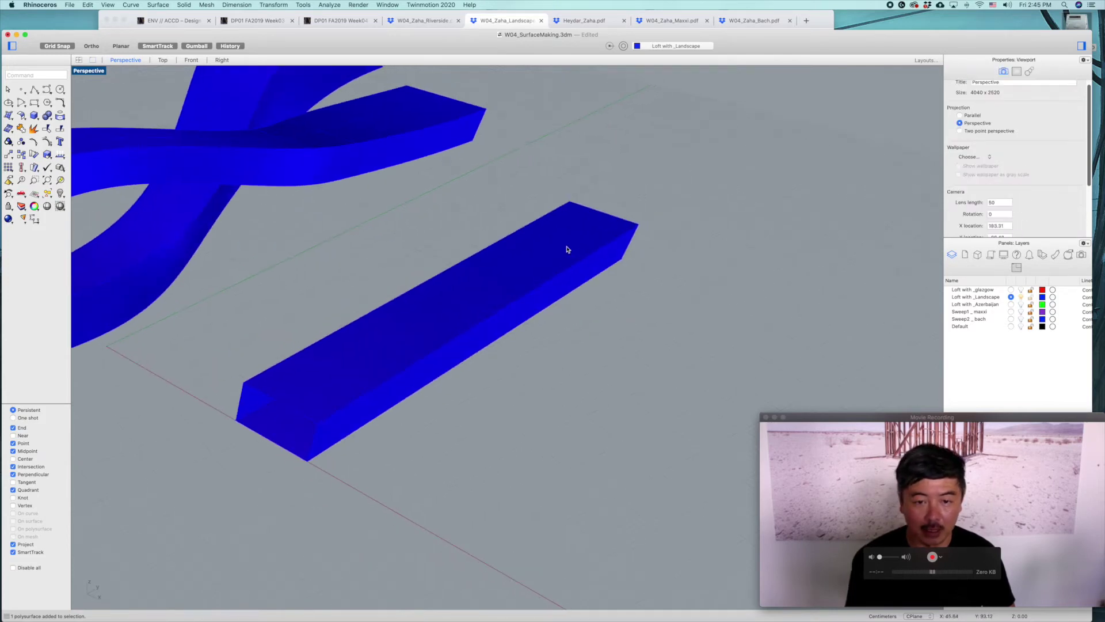
# - Select the three farthest profile curves without the lofted polysurface and shift them sideways along x
pyautogui.click(567, 250)
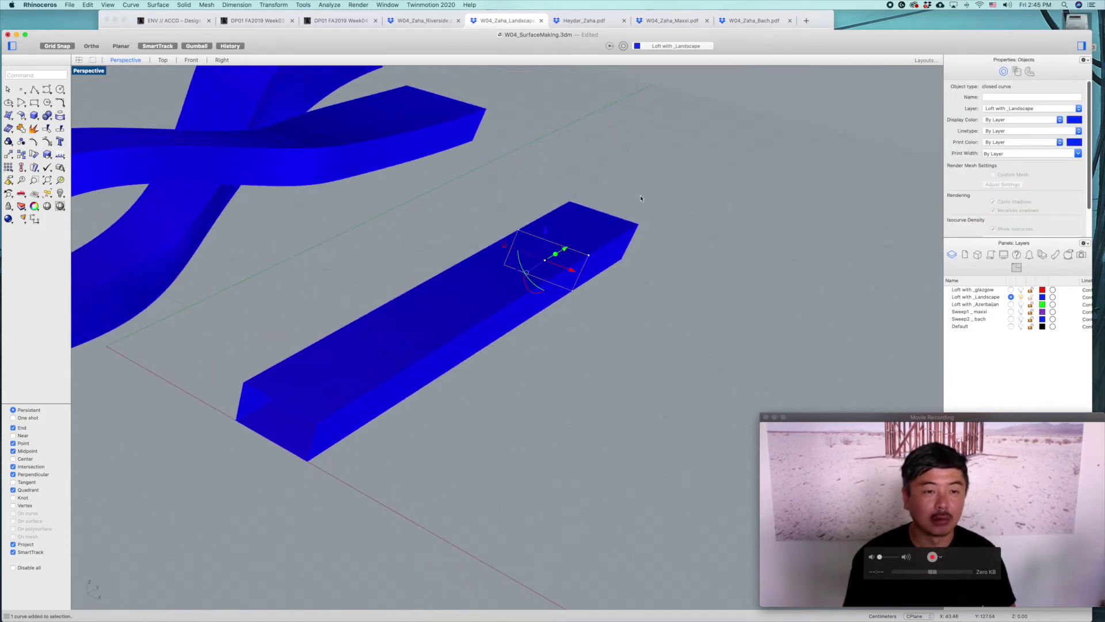
pyautogui.scroll(-5, 641, 198)
pyautogui.click(649, 224)
pyautogui.moveTo(556, 288)
pyautogui.mouseDown(button='right')
pyautogui.moveTo(568, 288)
pyautogui.moveTo(545, 277)
pyautogui.moveTo(544, 298)
pyautogui.mouseUp(button='right')
pyautogui.moveTo(470, 162); pyautogui.dragTo(606, 357)
pyautogui.moveTo(561, 258); pyautogui.dragTo(628, 266)
pyautogui.click(617, 201)
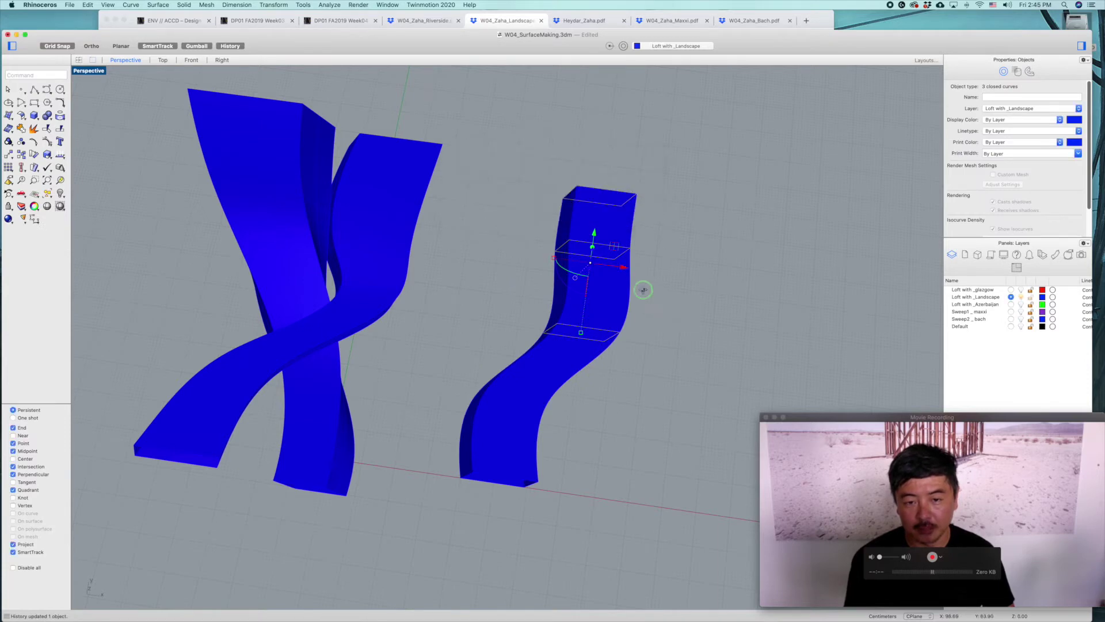
# - Raise the three farthest profile curves along Z so the lofted tube slopes upward
pyautogui.moveTo(641, 289); pyautogui.dragTo(614, 266, button='right')
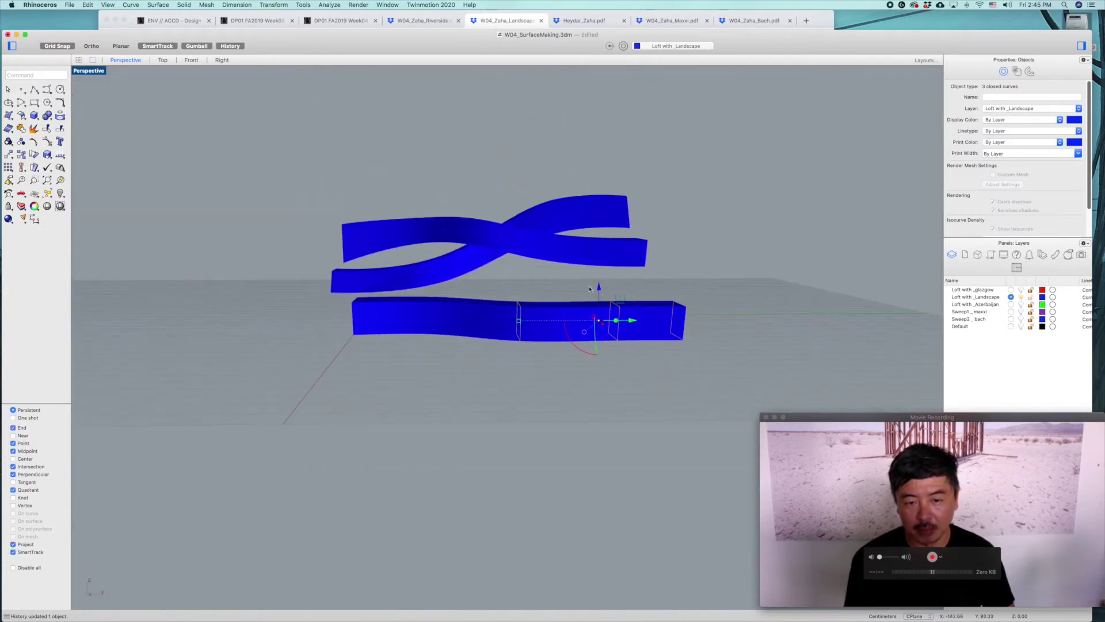
pyautogui.moveTo(601, 288); pyautogui.dragTo(600, 238)
pyautogui.moveTo(650, 298); pyautogui.dragTo(662, 328, button='right')
# - Select only the two farthest profile curves, shift them further along x, and clear the selection
pyautogui.moveTo(591, 254); pyautogui.dragTo(697, 359)
pyautogui.moveTo(698, 359); pyautogui.dragTo(682, 331, button='right')
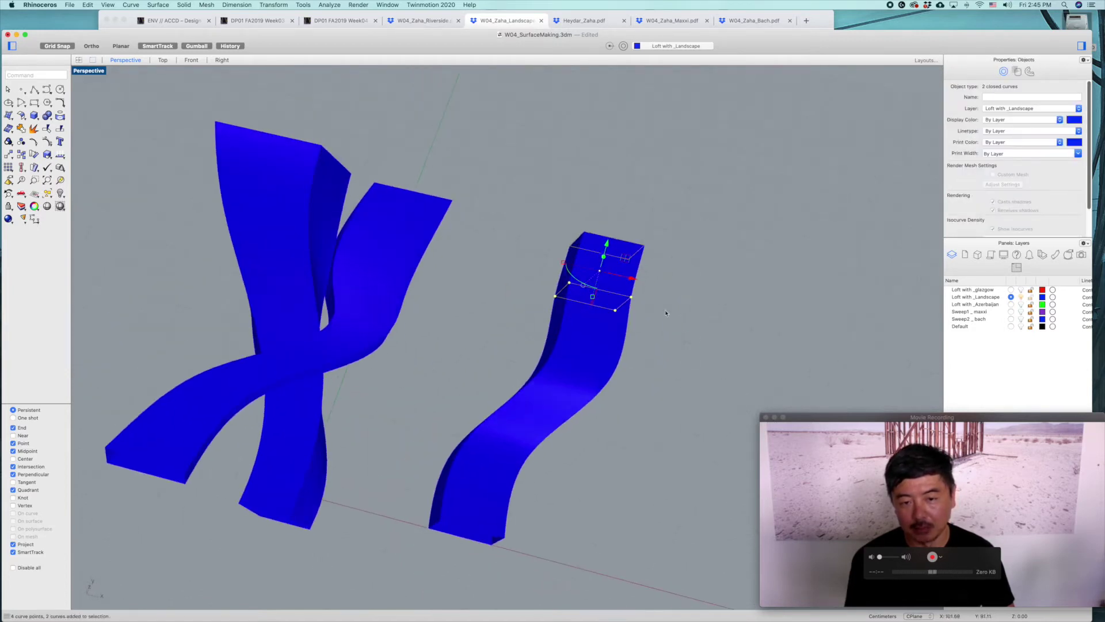
pyautogui.moveTo(629, 280); pyautogui.dragTo(679, 290)
pyautogui.moveTo(705, 364); pyautogui.dragTo(668, 318, button='right')
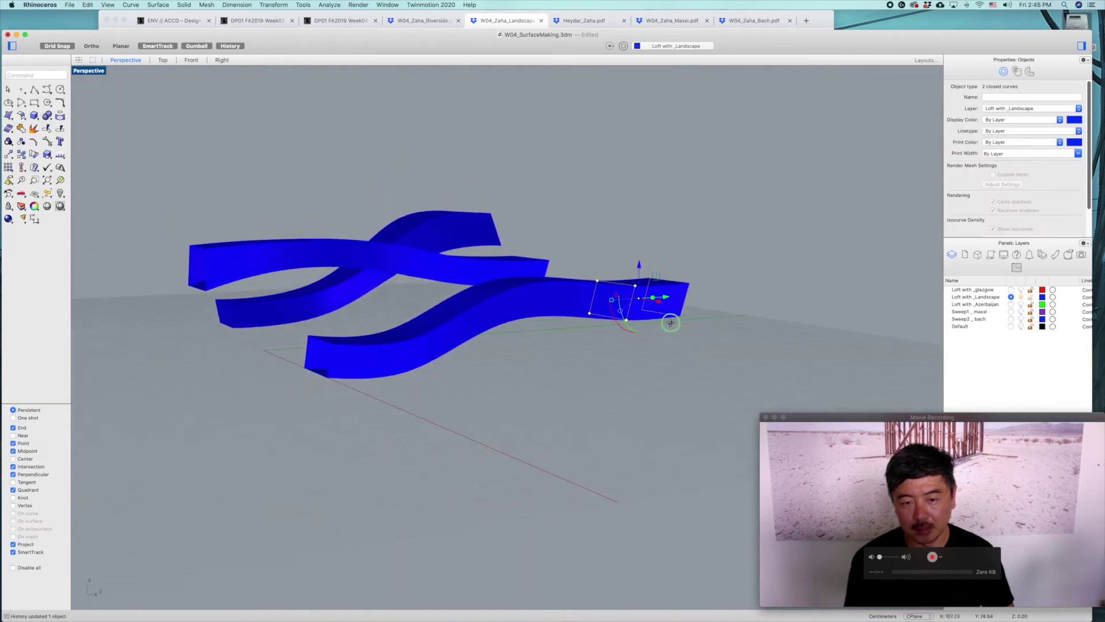
pyautogui.moveTo(639, 280)
pyautogui.mouseDown(button='right')
pyautogui.moveTo(599, 264)
pyautogui.moveTo(632, 278)
pyautogui.mouseUp(button='right')
pyautogui.press('Escape')
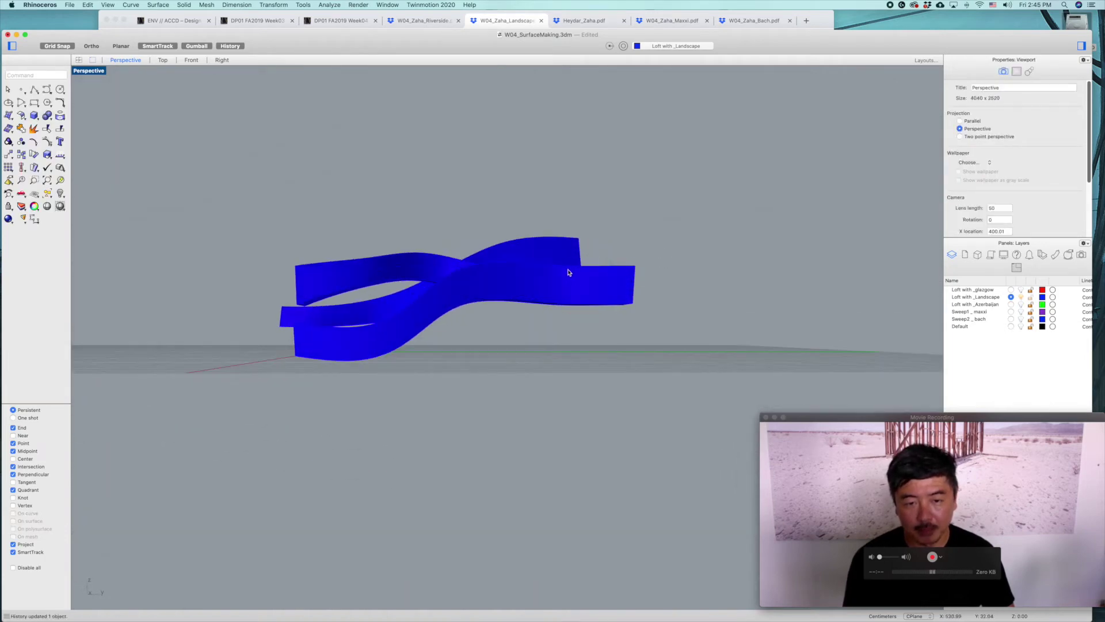
# - Select the second-farthest profile curve without the polysurface, disable grid snapping, and raise the curve slightly along Z
pyautogui.scroll(3, 569, 276)
pyautogui.click(563, 287)
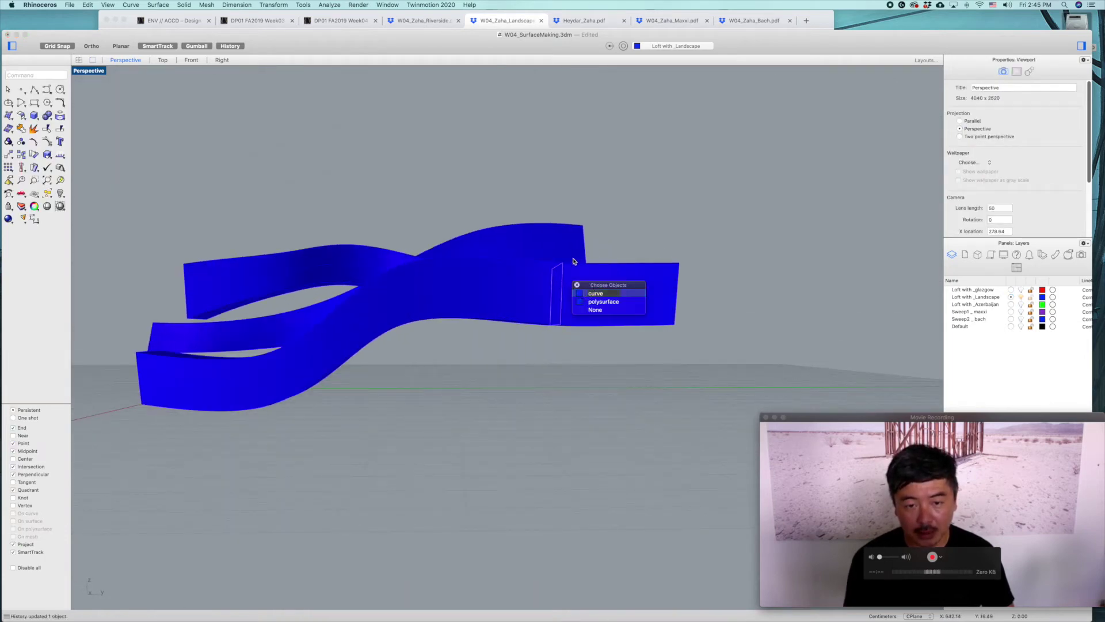
pyautogui.press('Return')
pyautogui.moveTo(557, 262); pyautogui.dragTo(557, 249)
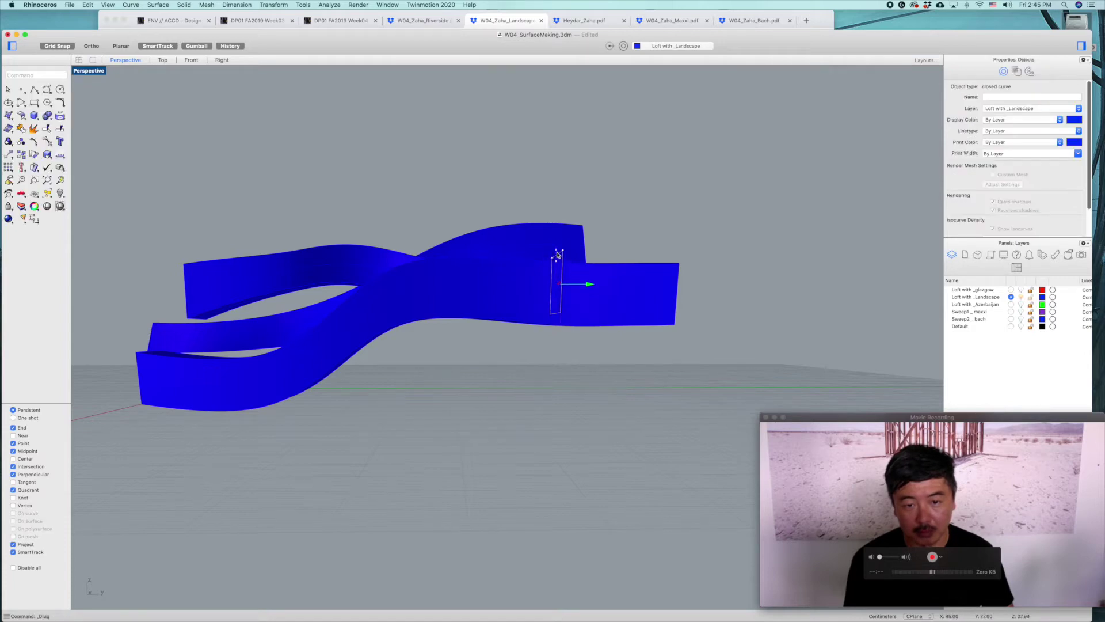
pyautogui.click(57, 47)
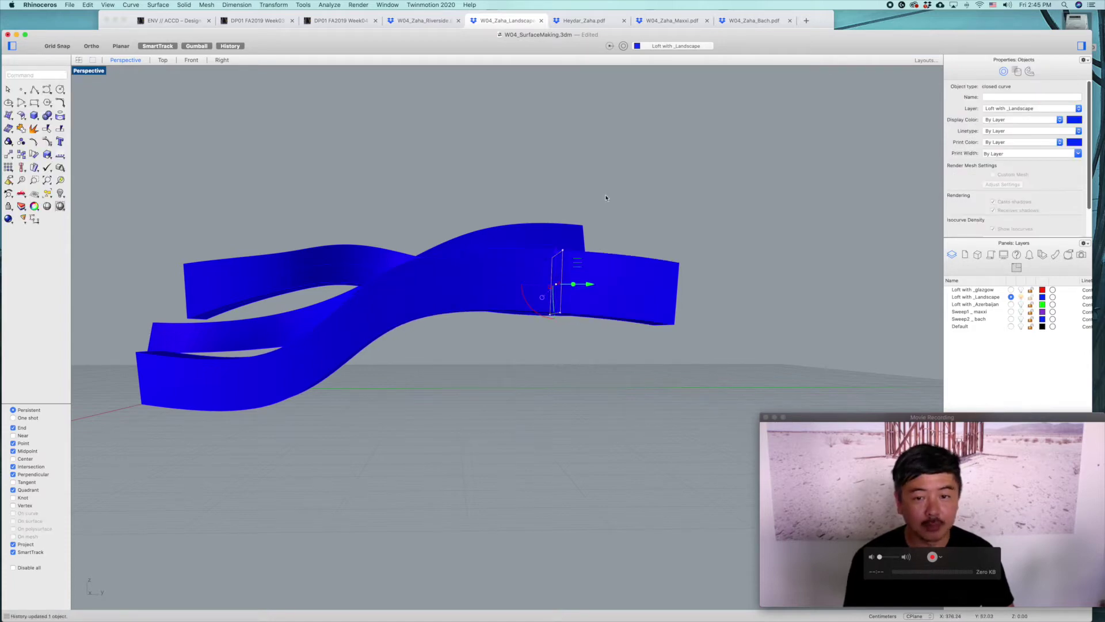
pyautogui.moveTo(646, 208); pyautogui.dragTo(646, 215, button='right')
pyautogui.moveTo(559, 292); pyautogui.dragTo(560, 288)
# - Select the profile curve at the tube's far end, raise it along Z, and clear the selection
pyautogui.moveTo(670, 288); pyautogui.dragTo(677, 279, button='right')
pyautogui.click(686, 296)
pyautogui.click(709, 312)
pyautogui.moveTo(709, 312); pyautogui.dragTo(678, 302, button='right')
pyautogui.moveTo(641, 286); pyautogui.dragTo(640, 270)
pyautogui.click(460, 374)
pyautogui.moveTo(460, 374); pyautogui.dragTo(532, 402, button='right')
pyautogui.scroll(-5, 525, 362)
# - Restore the four-viewport layout and draw a small upright rectangle in the Front view beside the sloping tube, standing on the ground axis
pyautogui.doubleClick(90, 72)
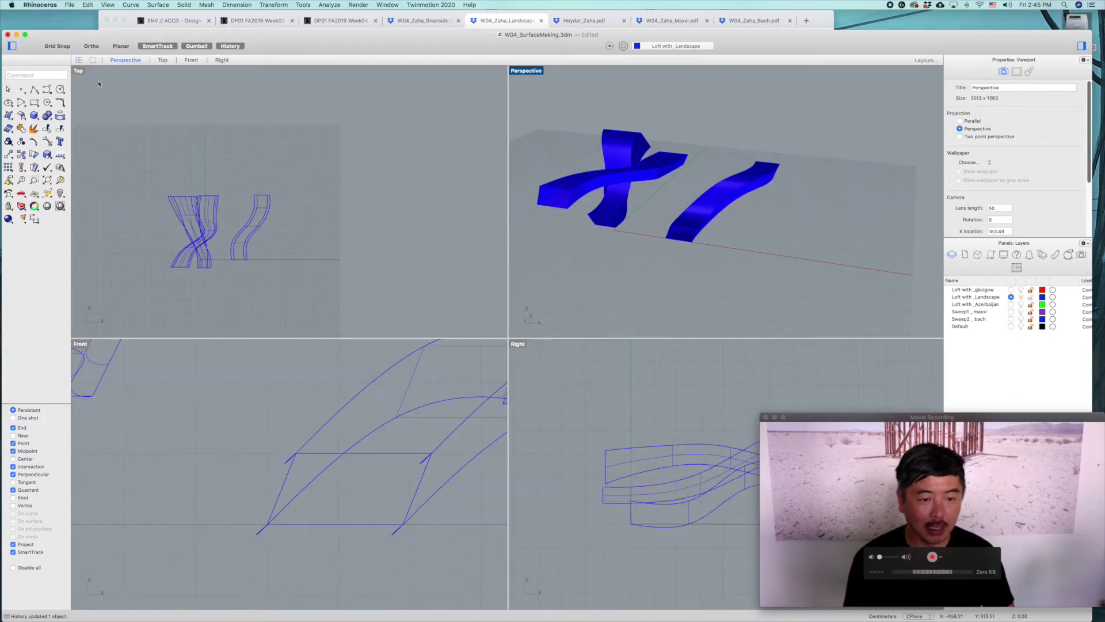
pyautogui.scroll(-5, 368, 469)
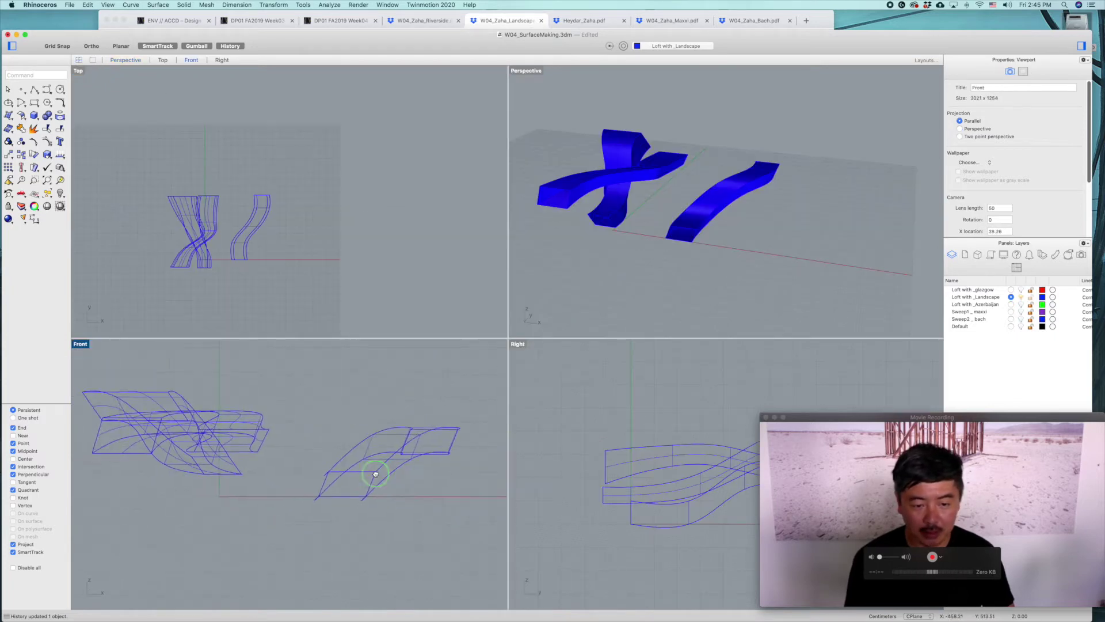
pyautogui.click(34, 103)
pyautogui.scroll(5, 381, 460)
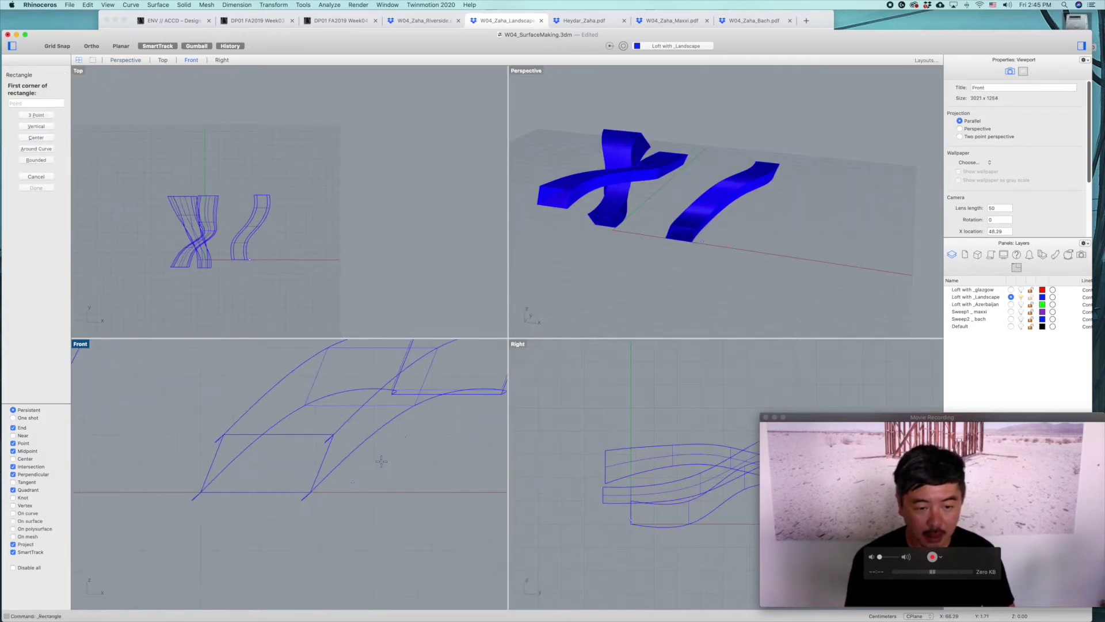
pyautogui.click(406, 433)
pyautogui.click(438, 492)
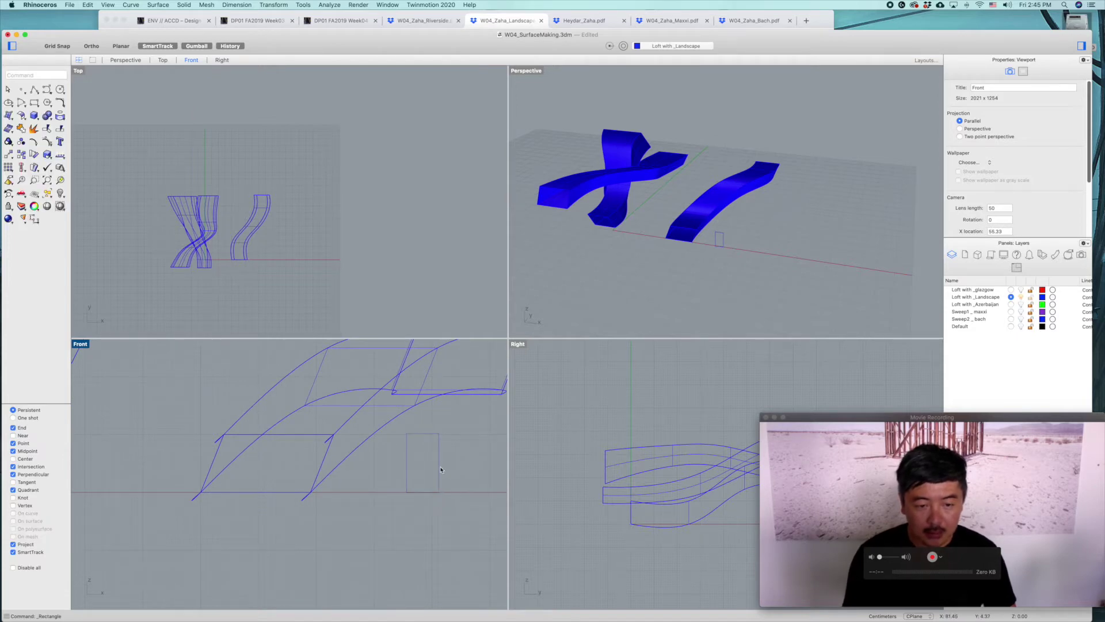
# - Copy the upright rectangle along y in the Top view to make a row of four profiles
pyautogui.scroll(4, 249, 242)
pyautogui.write('c')
pyautogui.press('Return')
pyautogui.click(293, 258)
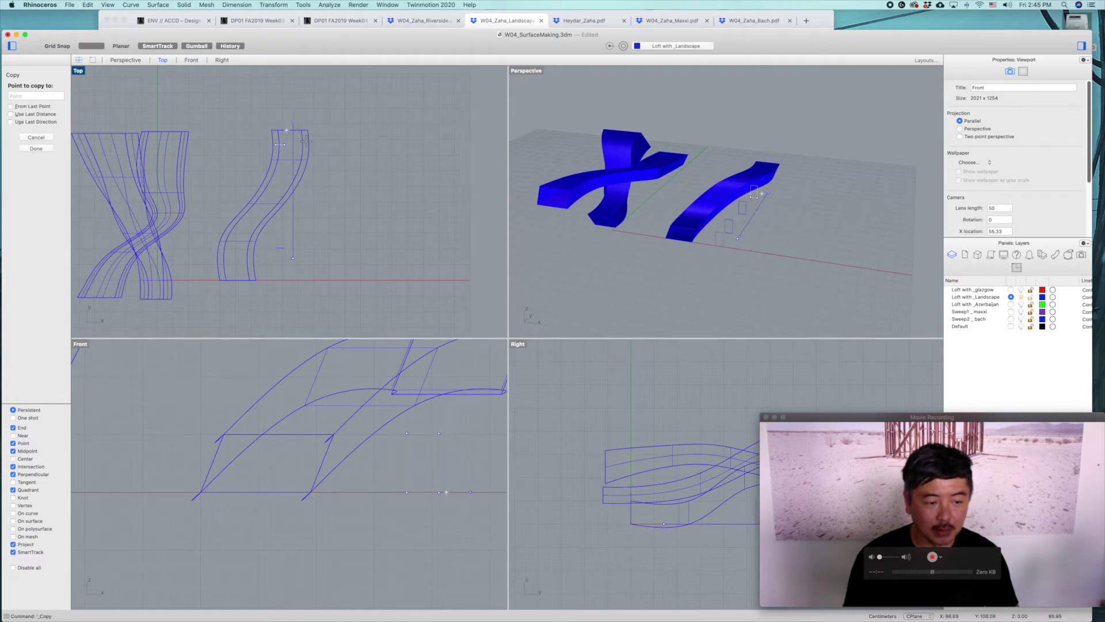
pyautogui.click(306, 141)
pyautogui.press('Return')
# - Maximize the Perspective view and loft the four upright rectangles into a second tube, accepting the seam points and loft options
pyautogui.click(797, 256)
pyautogui.moveTo(798, 256); pyautogui.dragTo(758, 259, button='right')
pyautogui.scroll(4, 714, 251)
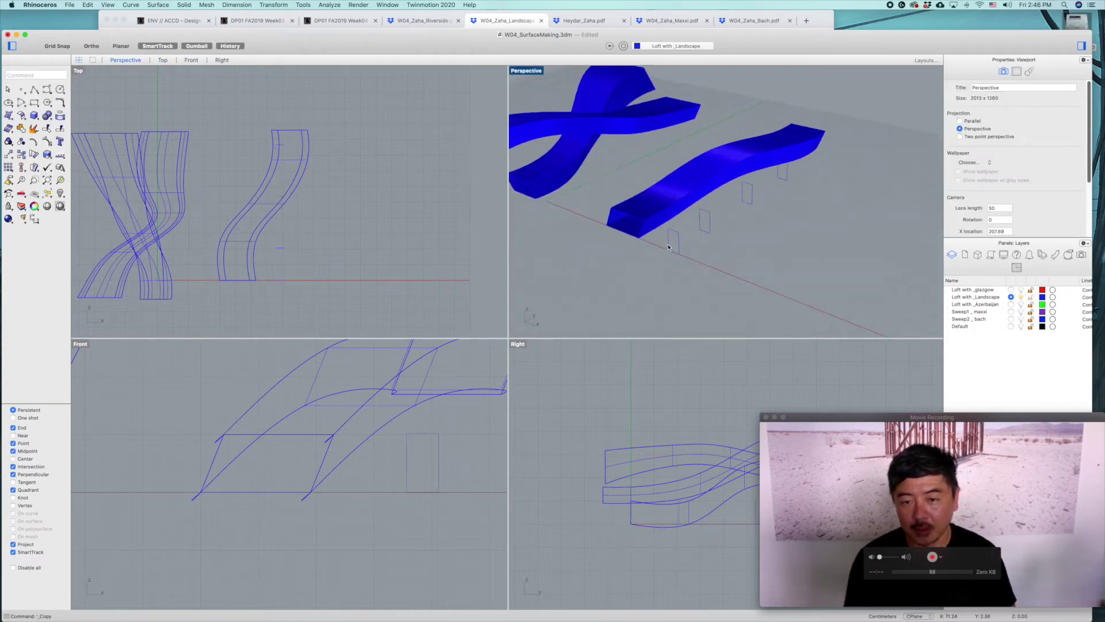
pyautogui.moveTo(702, 239); pyautogui.dragTo(703, 234, button='right')
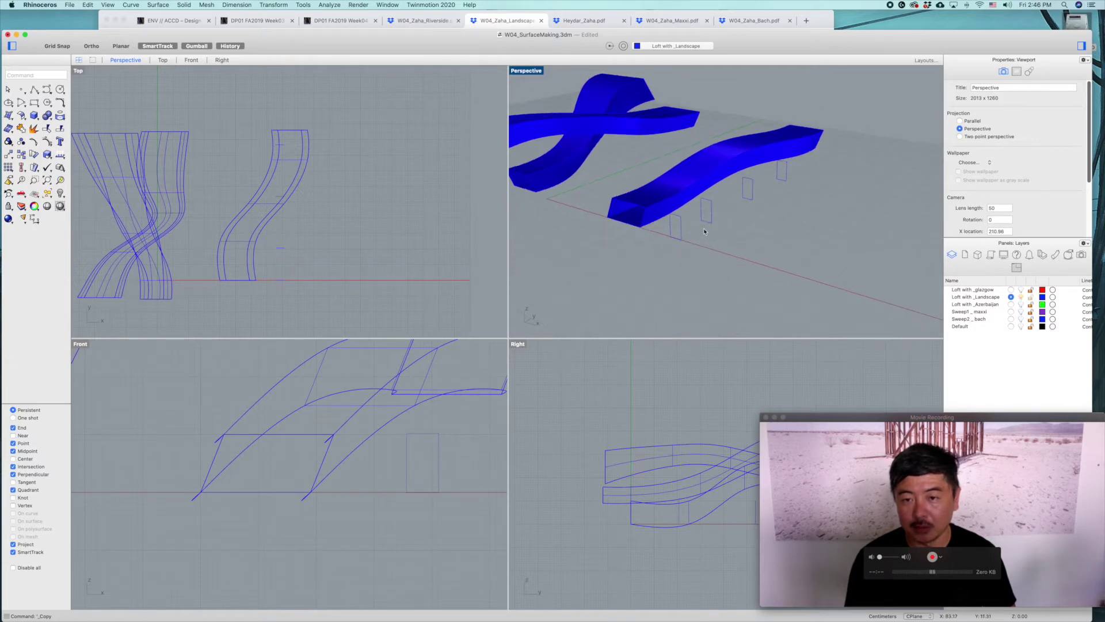
pyautogui.moveTo(782, 192); pyautogui.dragTo(770, 191, button='right')
pyautogui.scroll(2, 770, 191)
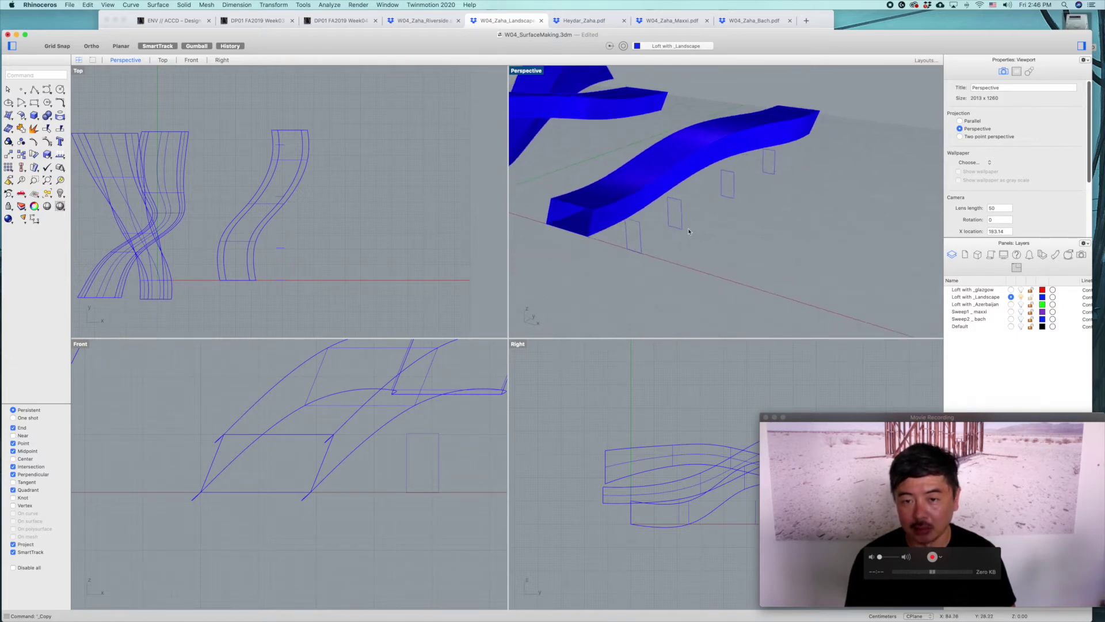
pyautogui.doubleClick(525, 71)
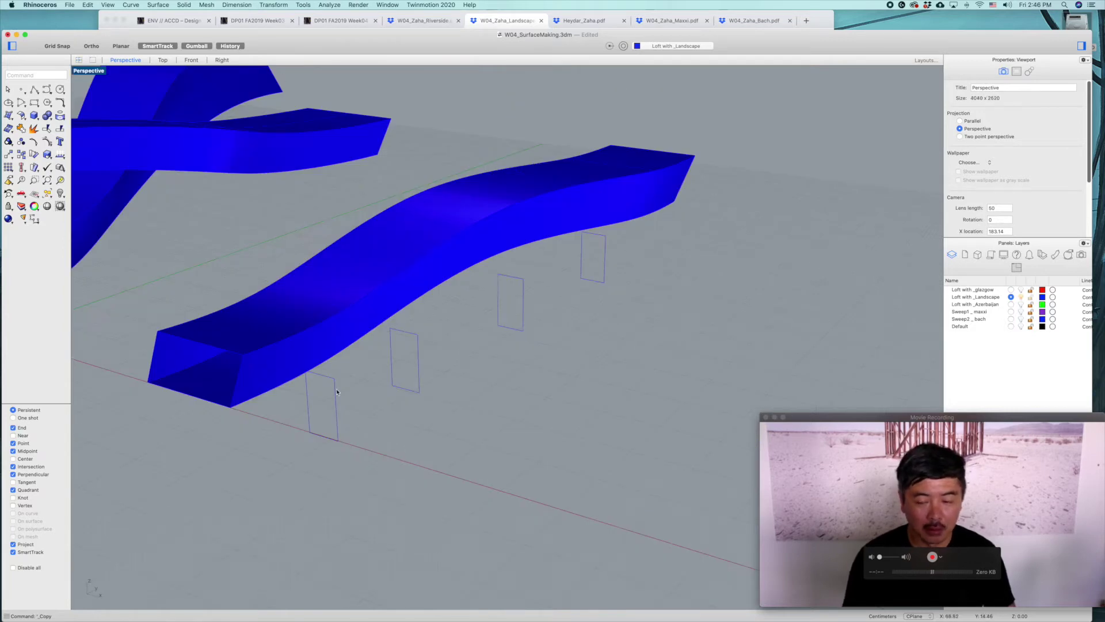
pyautogui.press('Return')
pyautogui.click(338, 427)
pyautogui.click(419, 386)
pyautogui.click(523, 321)
pyautogui.click(602, 269)
pyautogui.press('Return')
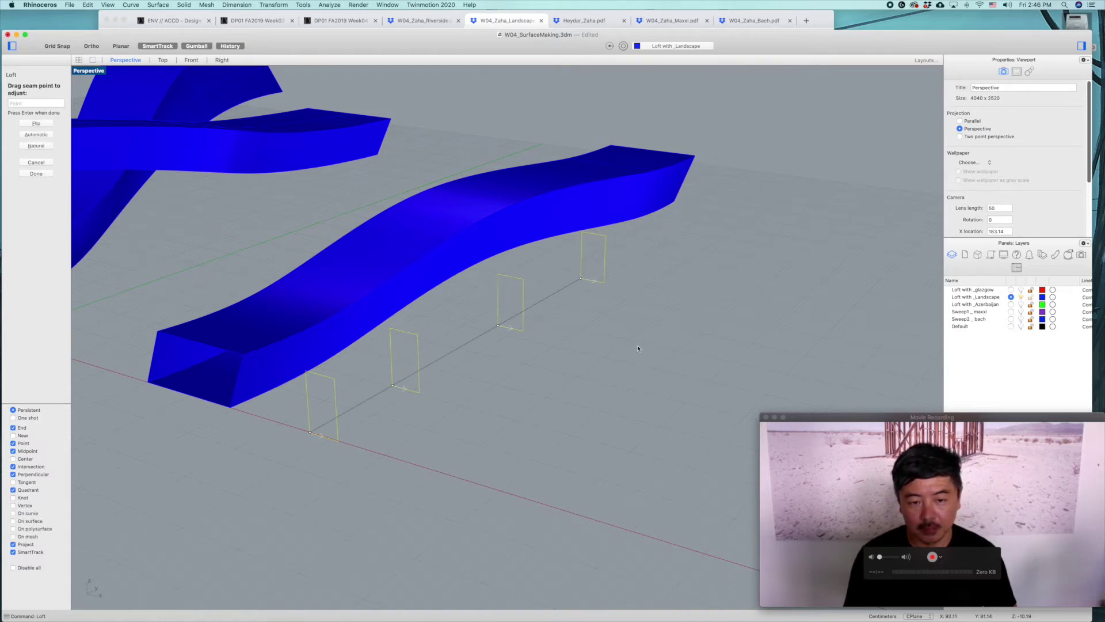
pyautogui.press('Return')
pyautogui.click(760, 385)
# - Select the newly lofted narrow tube, turn off its isocurves, and clear the selection
pyautogui.moveTo(598, 382); pyautogui.dragTo(567, 391, button='right')
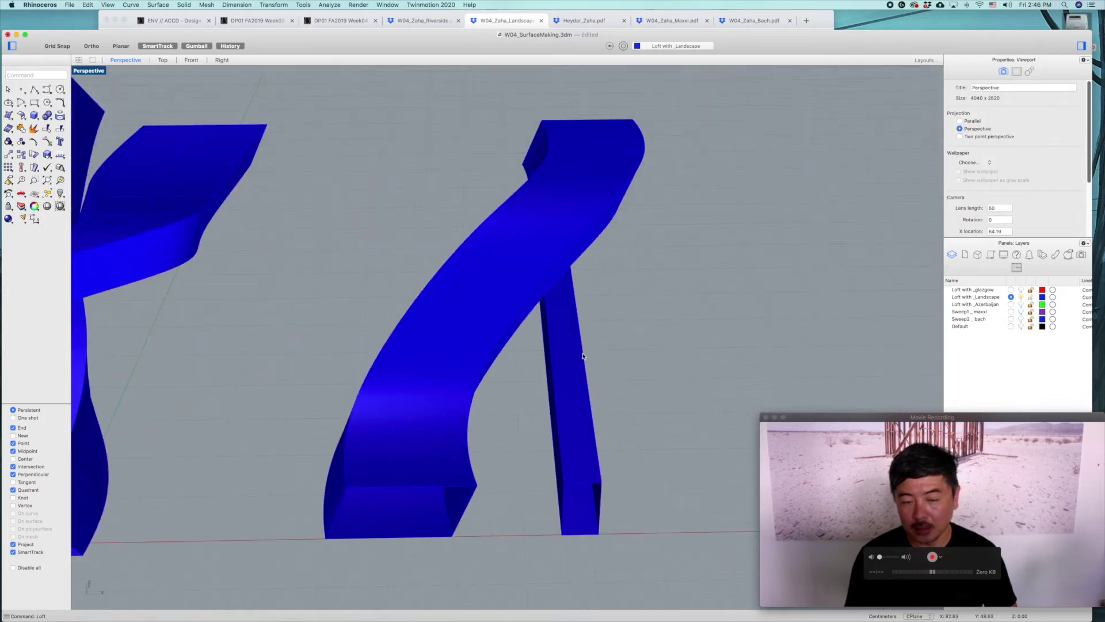
pyautogui.click(568, 361)
pyautogui.click(994, 229)
pyautogui.moveTo(437, 369); pyautogui.dragTo(604, 382, button='right')
pyautogui.click(784, 217)
pyautogui.moveTo(785, 217); pyautogui.dragTo(718, 277, button='right')
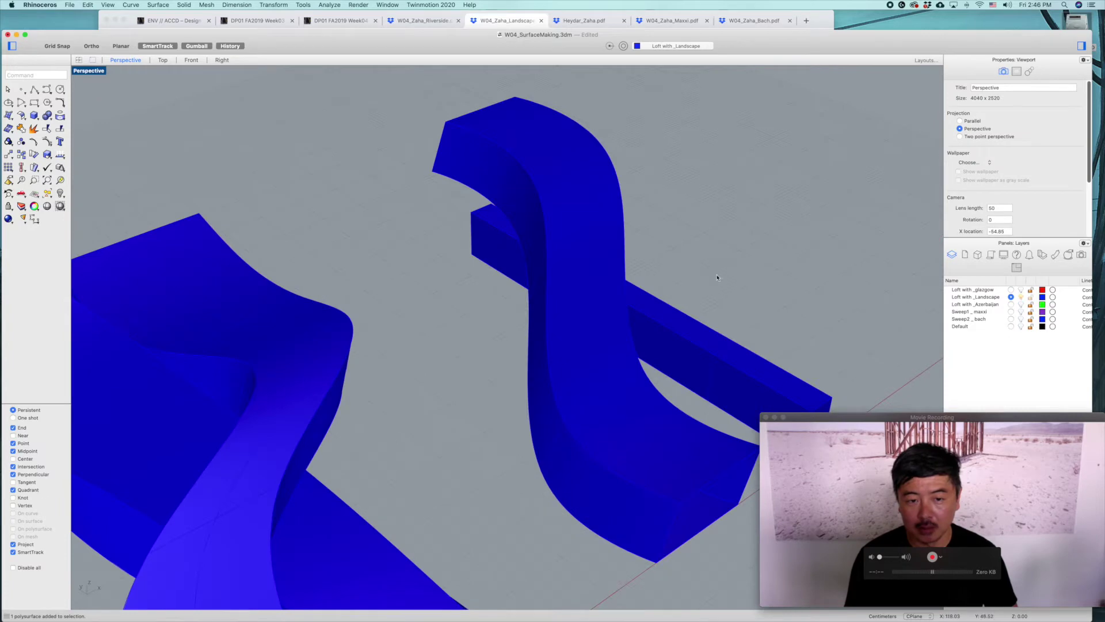
# - Select the two older crossing tubes with their profile curves and hide them
pyautogui.scroll(-5, 717, 278)
pyautogui.moveTo(397, 296); pyautogui.dragTo(252, 517)
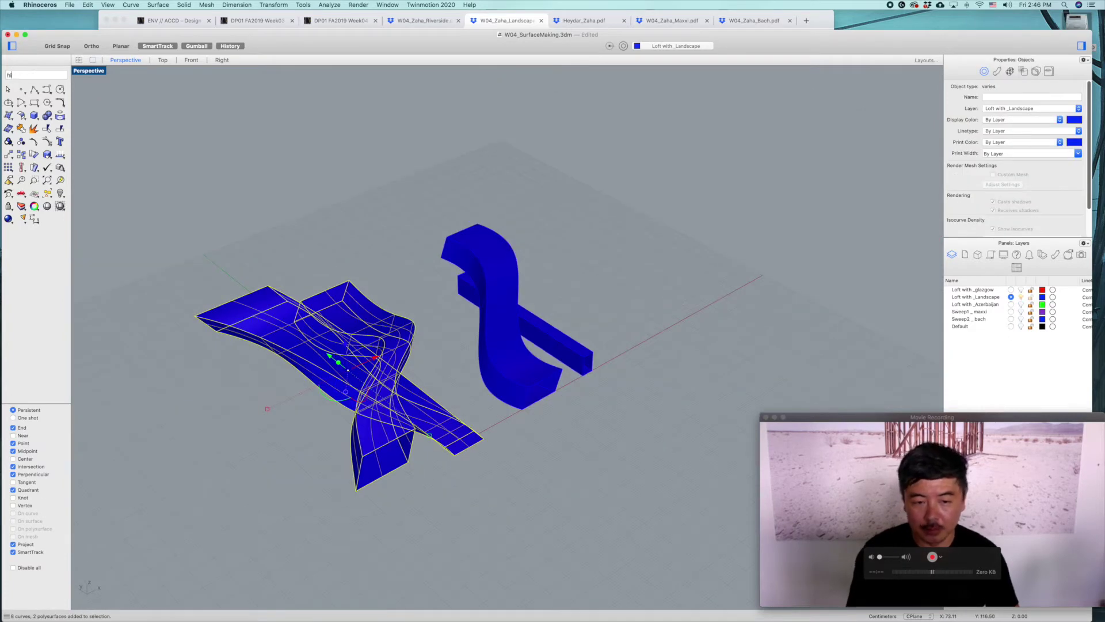
pyautogui.press('super+h')
pyautogui.moveTo(253, 517); pyautogui.dragTo(478, 427, button='right')
pyautogui.scroll(5, 460, 328)
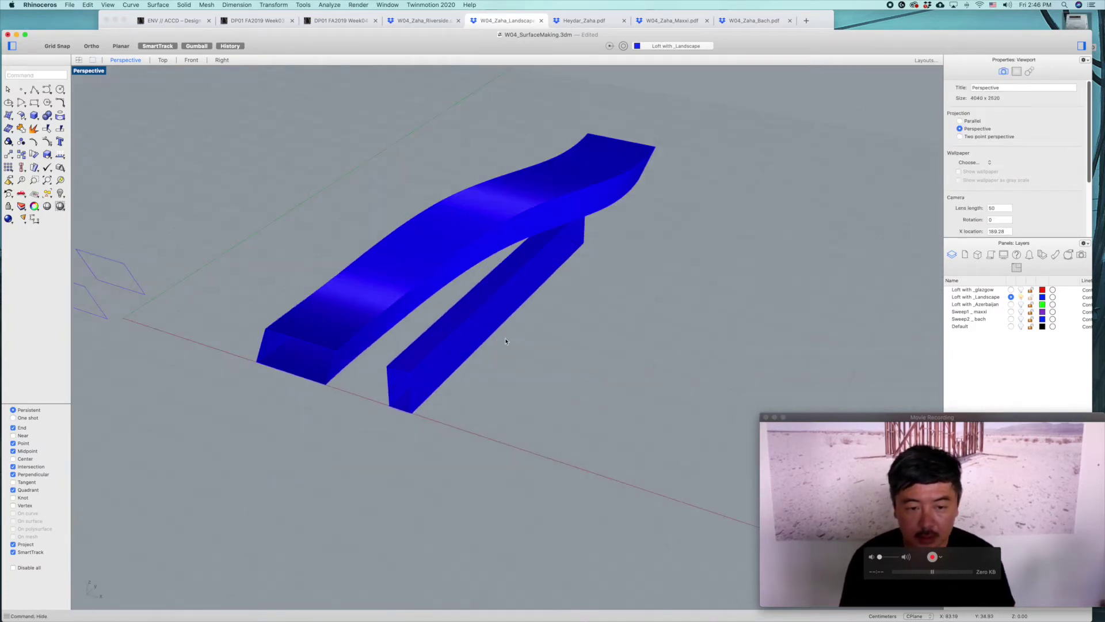
# - Shift the narrow tube's second profile curve sideways along x and acknowledge the history warning
pyautogui.click(433, 316)
pyautogui.moveTo(447, 315); pyautogui.dragTo(466, 305)
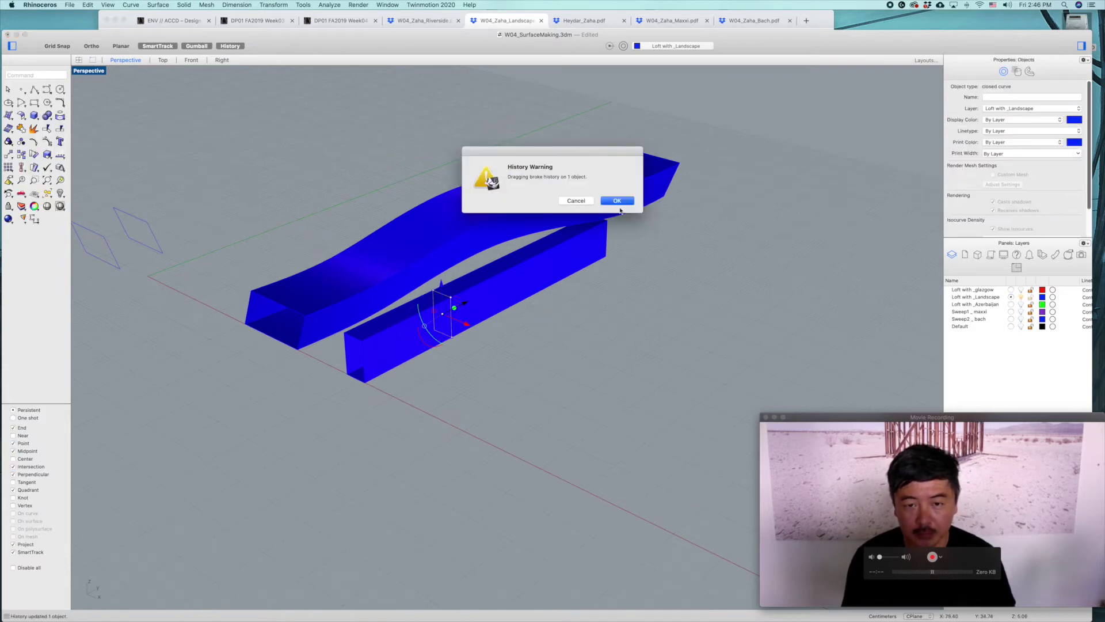
pyautogui.click(618, 200)
pyautogui.moveTo(552, 321); pyautogui.dragTo(523, 355, button='right')
pyautogui.moveTo(521, 328); pyautogui.dragTo(494, 331)
pyautogui.moveTo(466, 322); pyautogui.dragTo(531, 273, button='right')
# - Shift the narrow tube's third profile curve along x in the opposite direction to bend the tube, dismissing the history warning
pyautogui.click(529, 262)
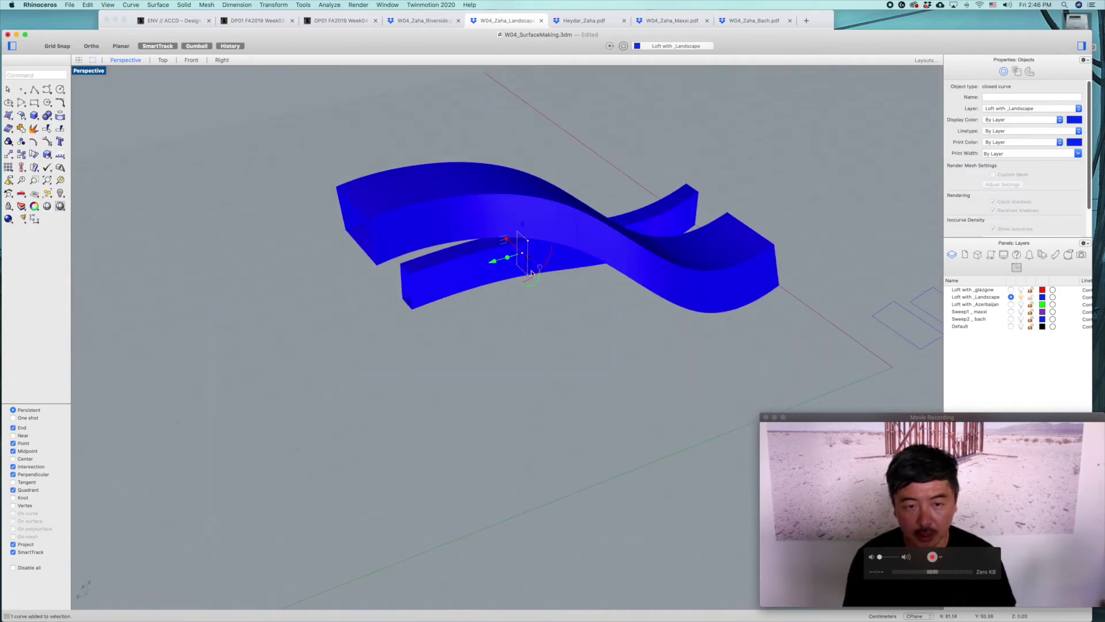
pyautogui.moveTo(514, 247); pyautogui.dragTo(501, 371)
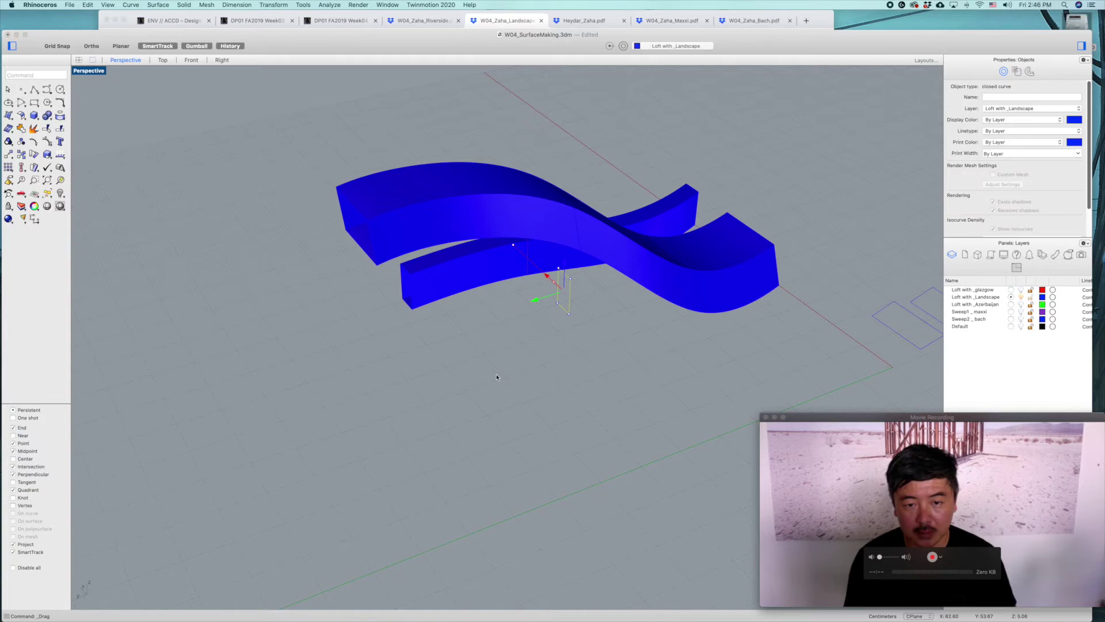
pyautogui.click(617, 200)
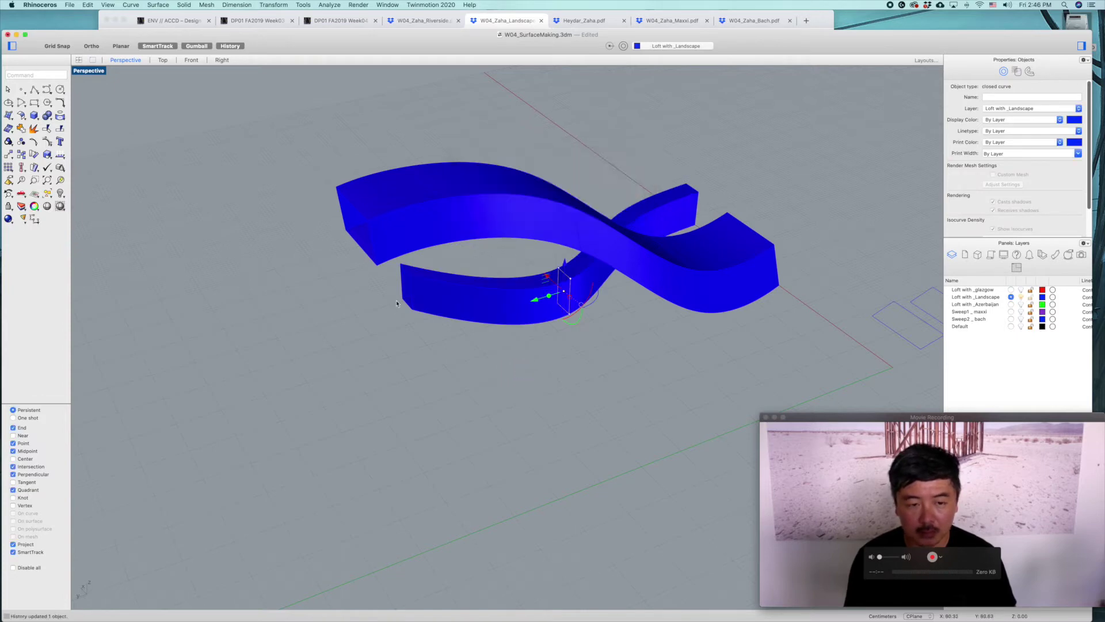
# - Select the narrow tube's far end profile without the polysurface and shift it along x, dismissing the history warning
pyautogui.click(424, 305)
pyautogui.click(410, 302)
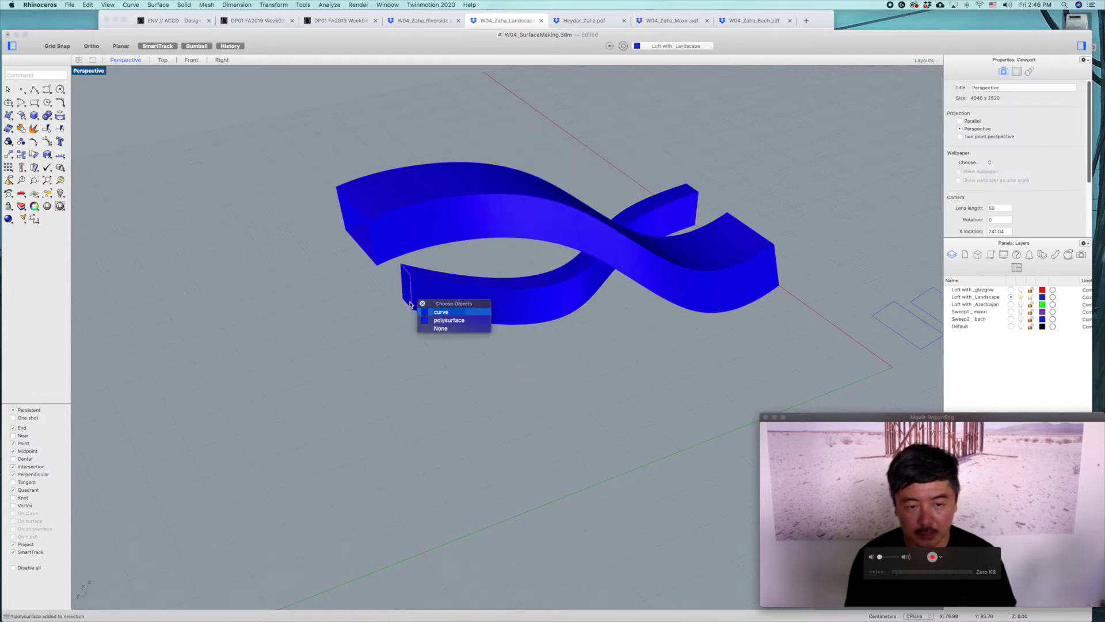
pyautogui.click(426, 312)
pyautogui.moveTo(397, 276); pyautogui.dragTo(458, 340)
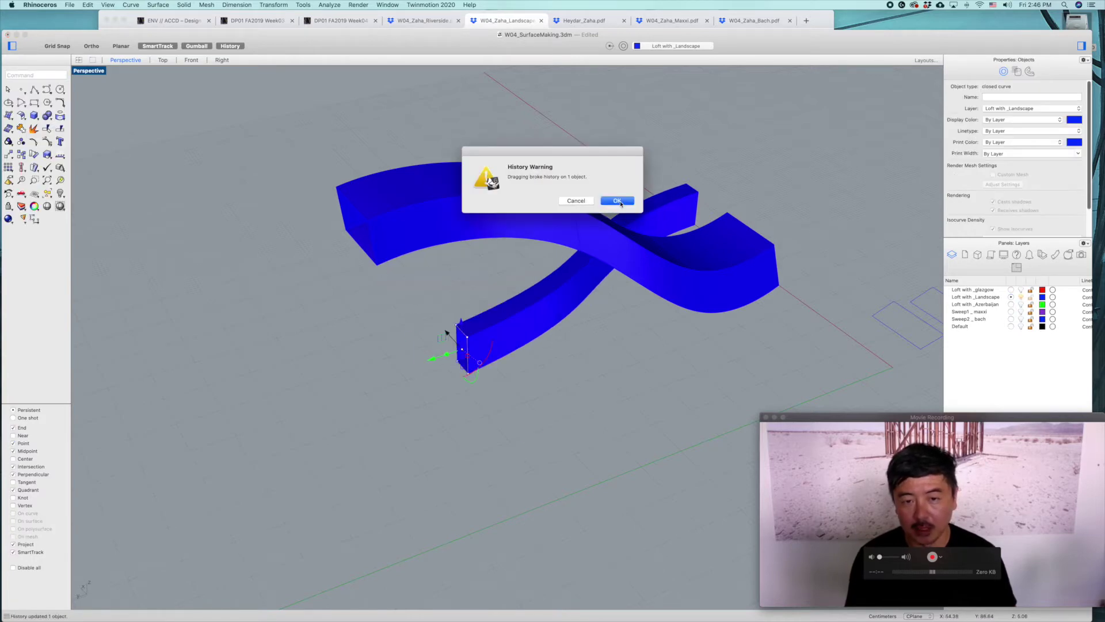
pyautogui.click(617, 200)
# - Rotate the narrow tube's far end profile a quarter turn so it lies flat, and push it outward along y
pyautogui.moveTo(553, 414); pyautogui.dragTo(562, 288, button='right')
pyautogui.scroll(5, 576, 305)
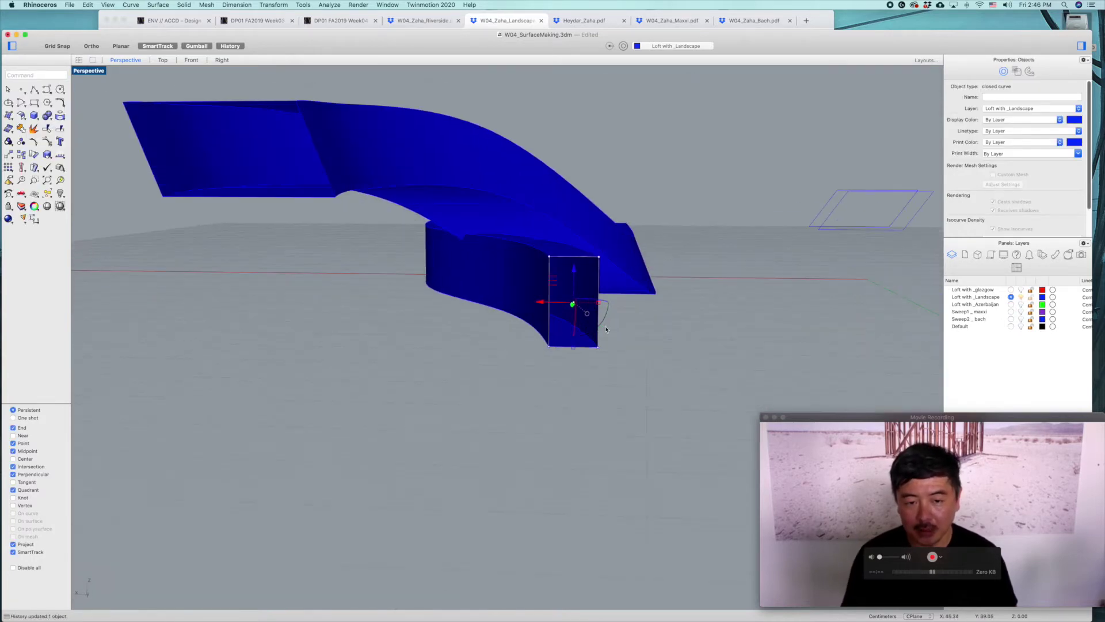
pyautogui.moveTo(601, 328)
pyautogui.mouseDown()
pyautogui.moveTo(572, 309)
pyautogui.moveTo(610, 329)
pyautogui.mouseUp()
pyautogui.moveTo(610, 329); pyautogui.dragTo(500, 354, button='right')
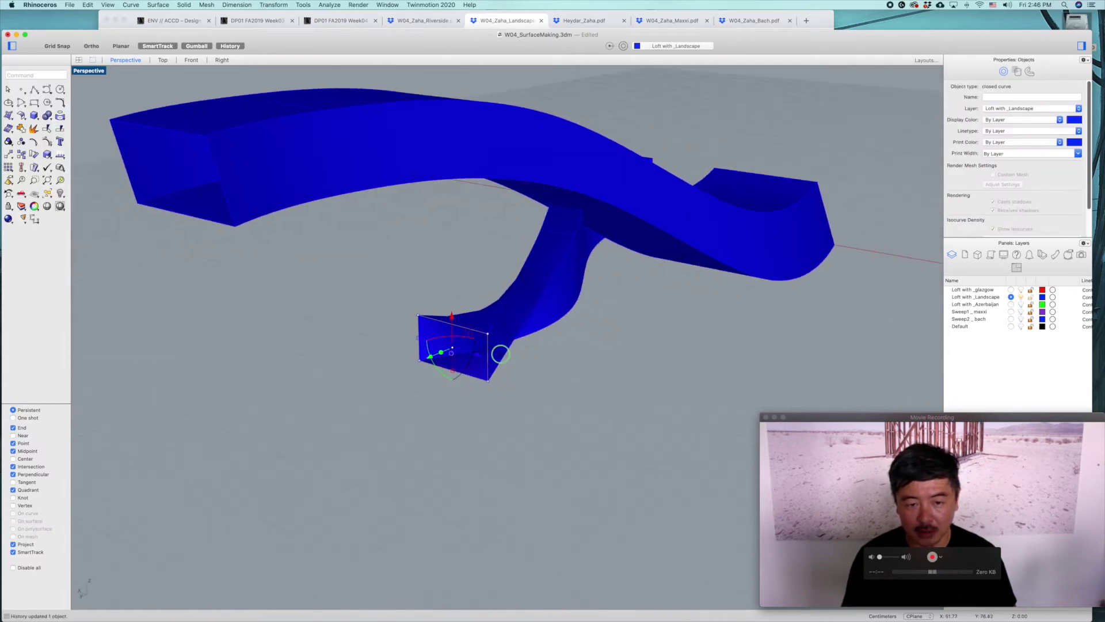
pyautogui.moveTo(429, 360); pyautogui.dragTo(347, 346)
pyautogui.moveTo(554, 402); pyautogui.dragTo(594, 294, button='right')
pyautogui.moveTo(510, 232); pyautogui.dragTo(517, 225, button='right')
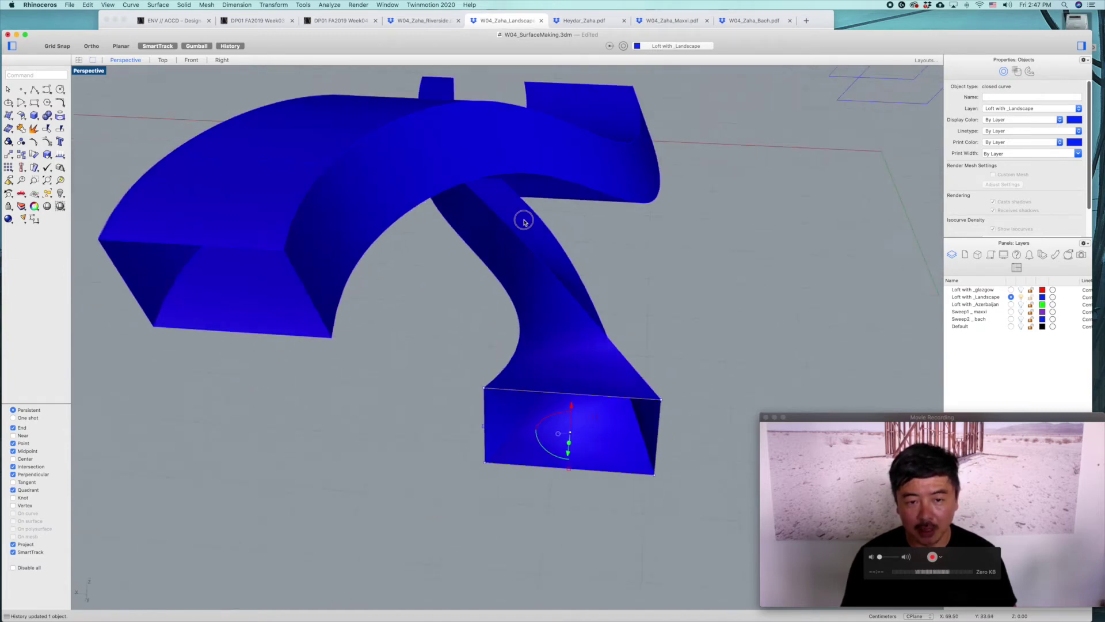
# - Select the third profile curve of the twisted narrow tube and rotate it
pyautogui.click(524, 222)
pyautogui.click(551, 233)
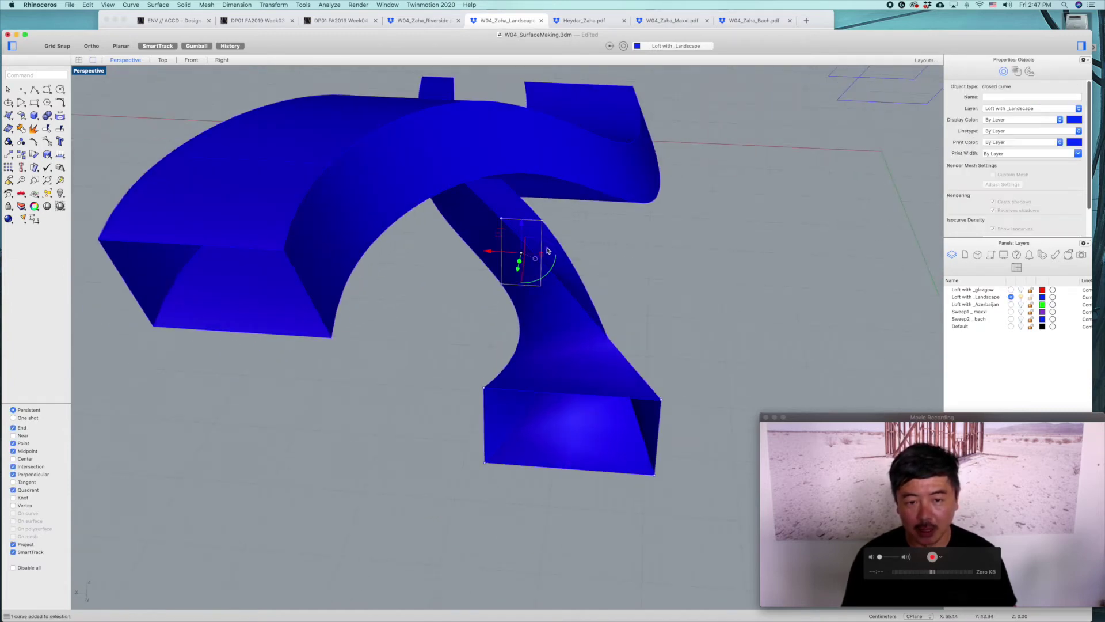
pyautogui.moveTo(535, 258); pyautogui.dragTo(529, 272)
pyautogui.moveTo(645, 304); pyautogui.dragTo(381, 320, button='right')
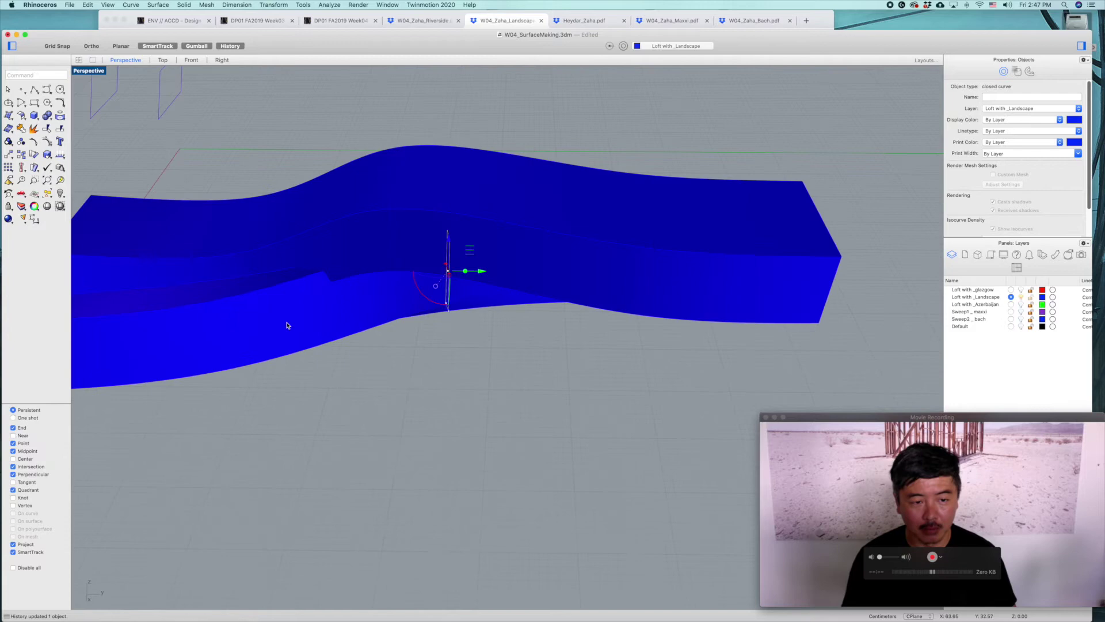
# - Select the second profile curve of the twisted narrow tube and shift it along y
pyautogui.click(229, 331)
pyautogui.moveTo(230, 332); pyautogui.dragTo(296, 360, button='right')
pyautogui.moveTo(268, 339); pyautogui.dragTo(295, 339)
pyautogui.moveTo(274, 364); pyautogui.dragTo(464, 333, button='right')
# - Select the twisted tube's flat end profile without the polysurface, stretch it vertically, raise it, and clear the selection
pyautogui.click(466, 384)
pyautogui.click(479, 336)
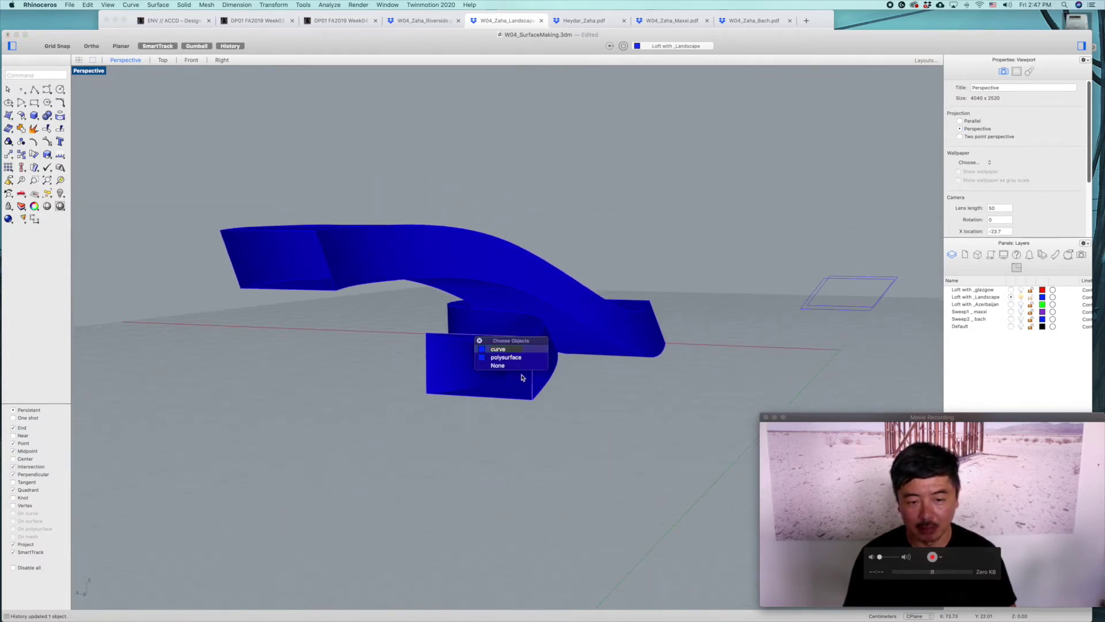
pyautogui.click(502, 349)
pyautogui.moveTo(478, 400); pyautogui.dragTo(478, 412)
pyautogui.moveTo(479, 328); pyautogui.dragTo(479, 302)
pyautogui.moveTo(639, 362); pyautogui.dragTo(564, 376, button='right')
pyautogui.click(538, 378)
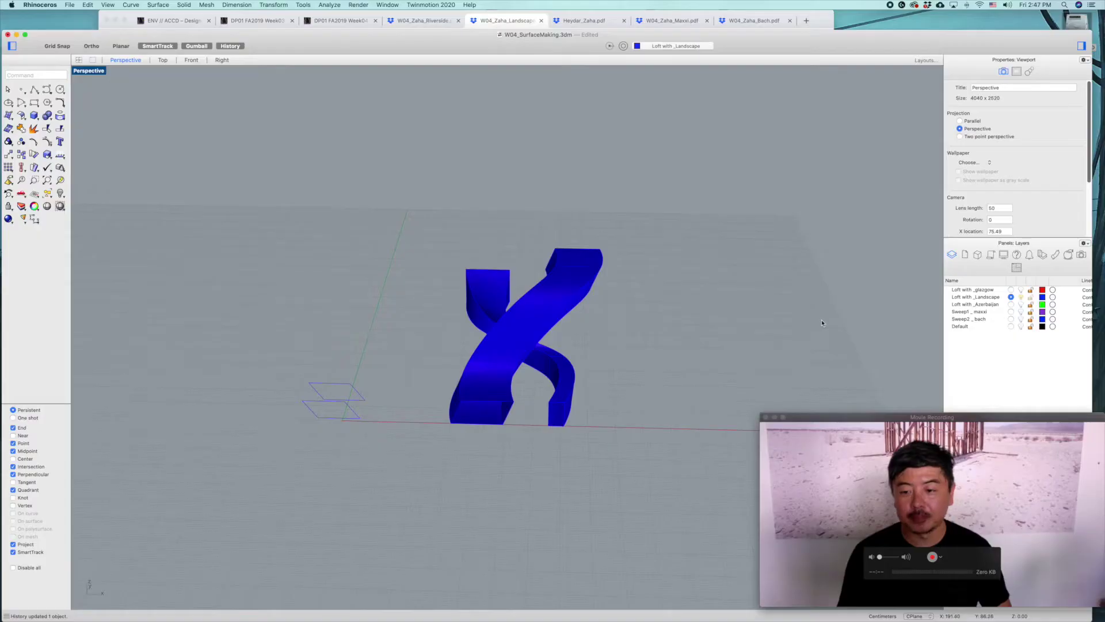
# - Switch to Chrome and examine the building photos in Heydar_Zaha.pdf as reference for the next surface
pyautogui.click(586, 20)
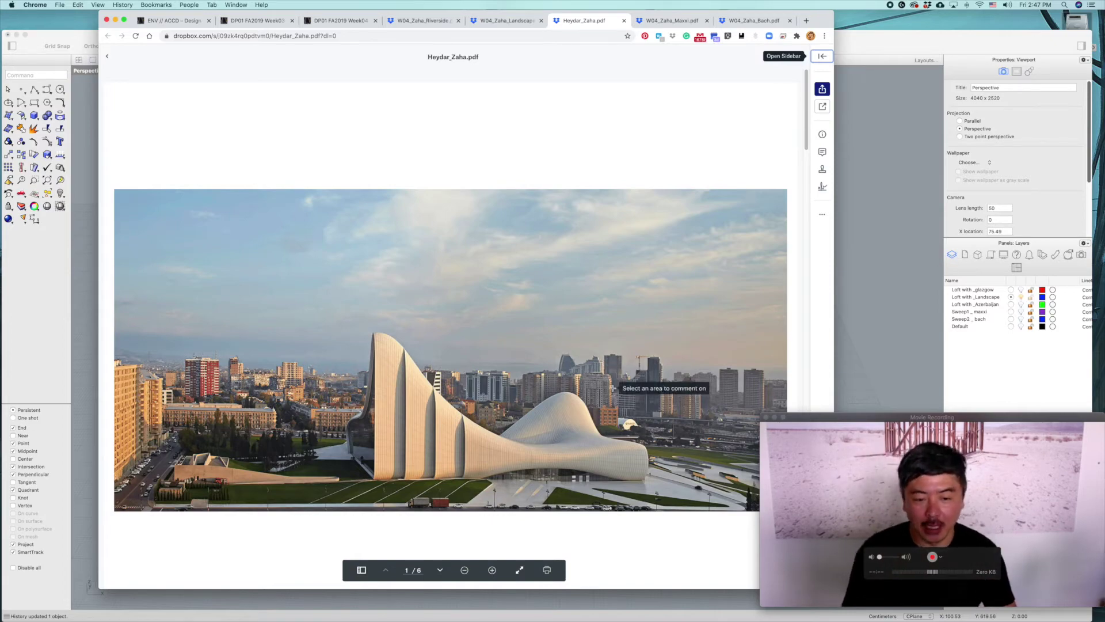
pyautogui.scroll(-5, 607, 414)
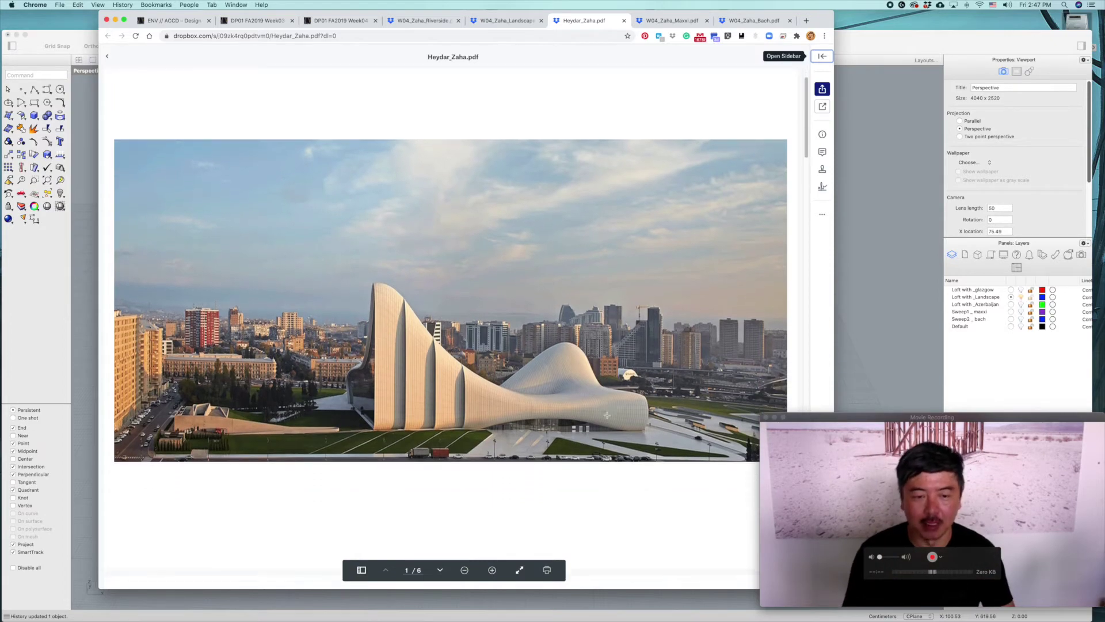
pyautogui.scroll(-10, 607, 416)
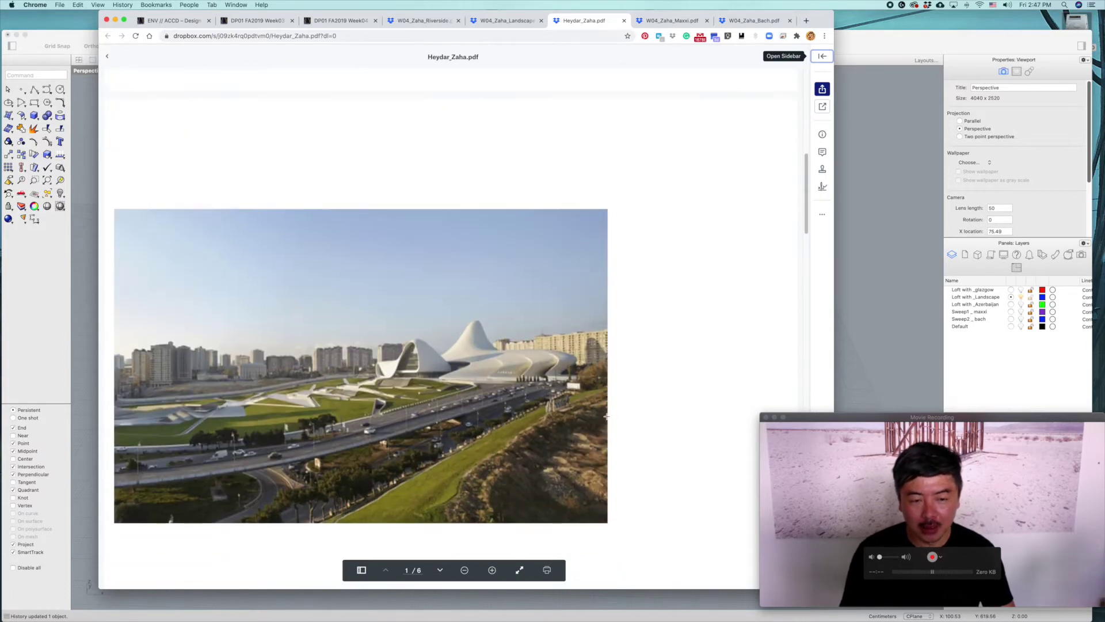
pyautogui.scroll(-8, 607, 416)
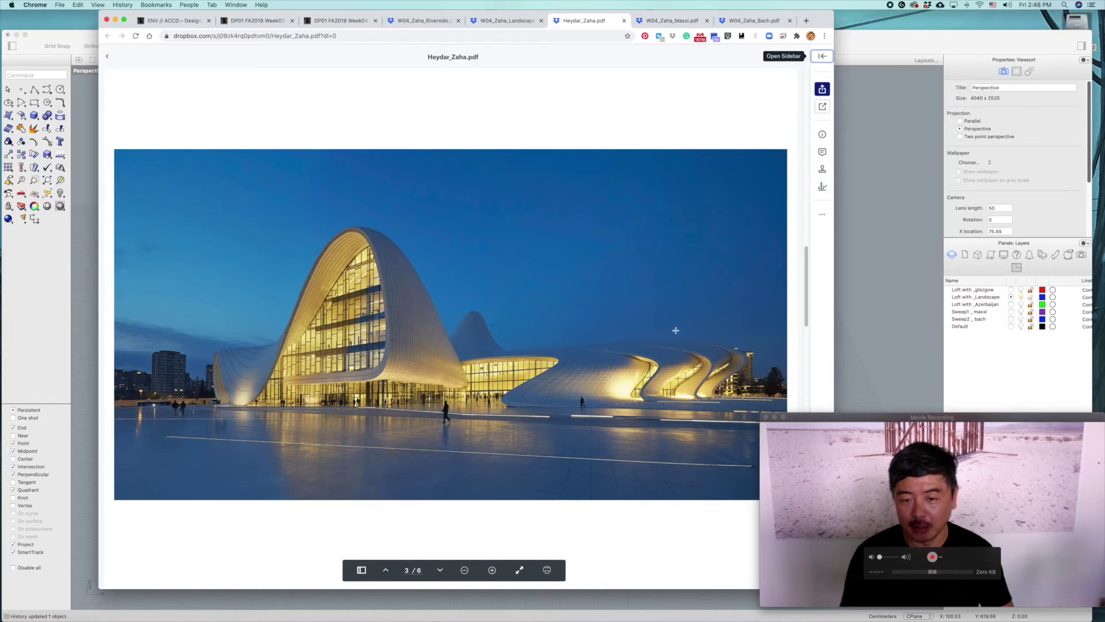
pyautogui.scroll(-10, 628, 428)
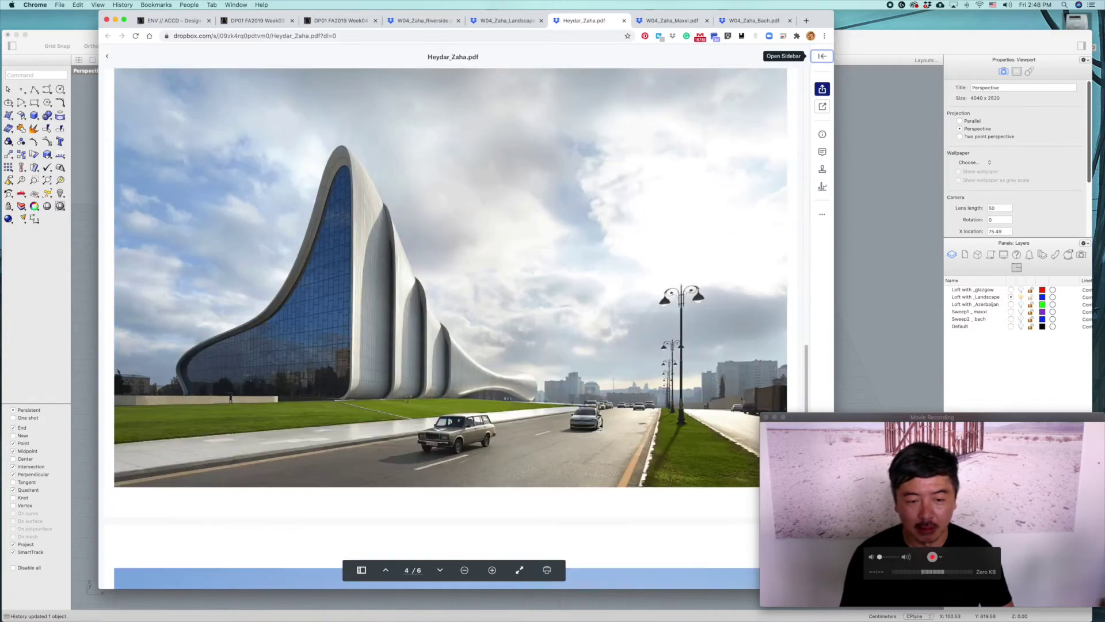
# - Look through the remaining Heydar photos, return to Rhino, make the Loft with _Azerbaijan layer current and turn off the Loft with _Landscape layer
pyautogui.scroll(-10, 600, 430)
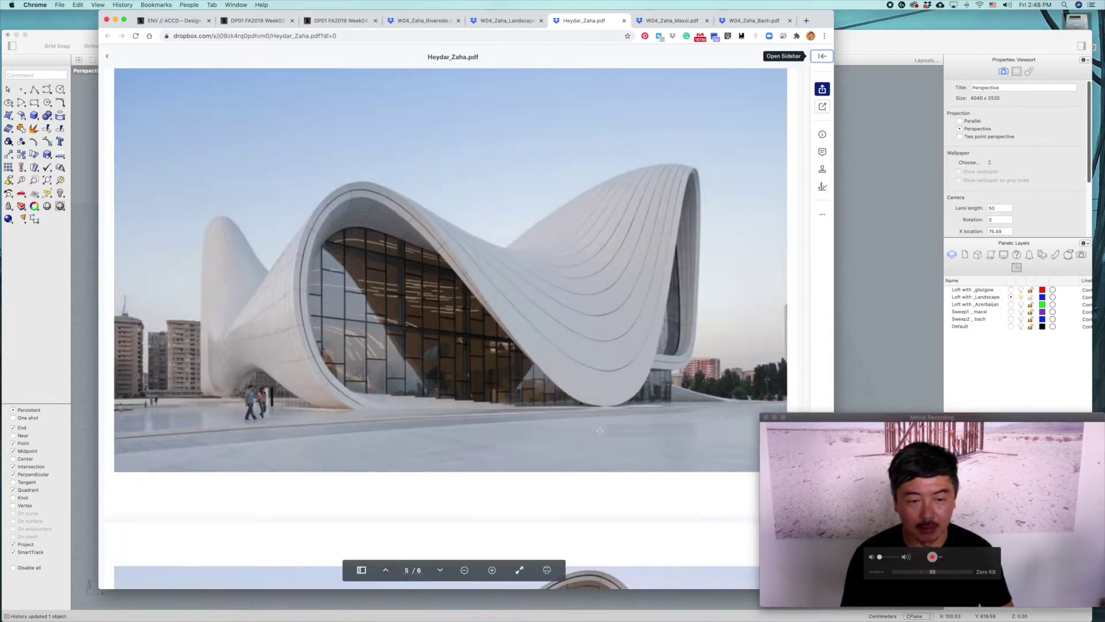
pyautogui.scroll(-6, 601, 430)
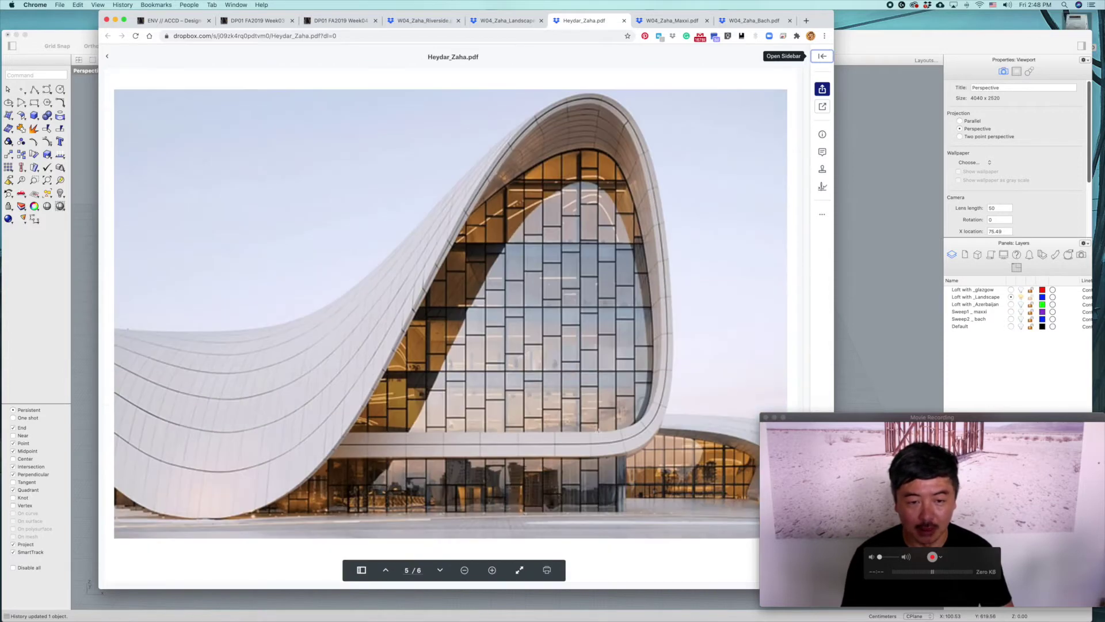
pyautogui.click(988, 332)
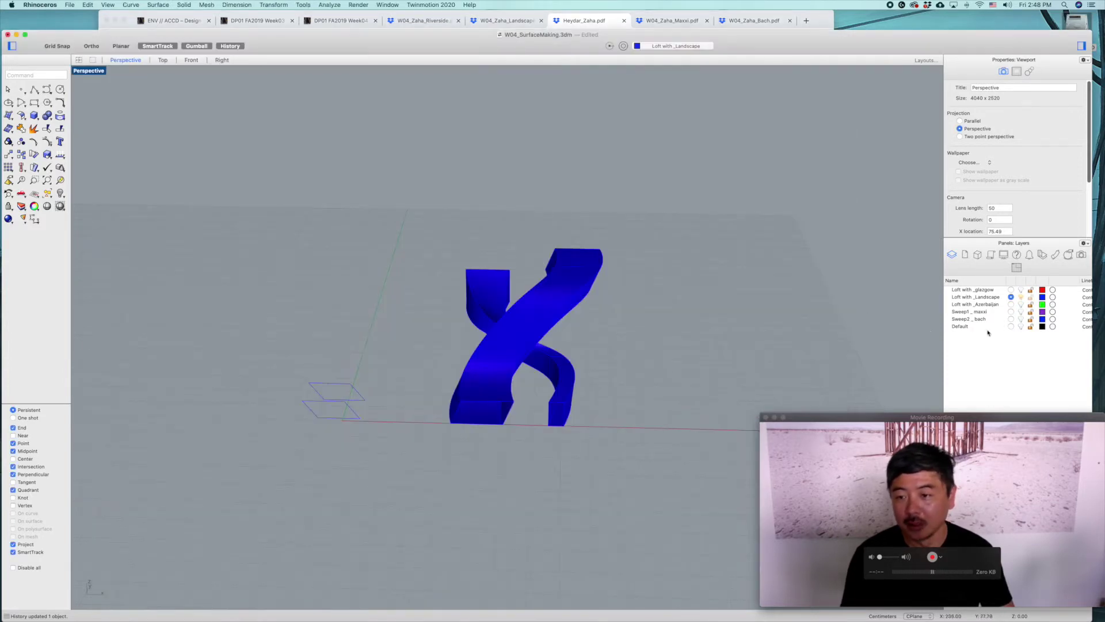
pyautogui.click(1011, 304)
pyautogui.click(1021, 297)
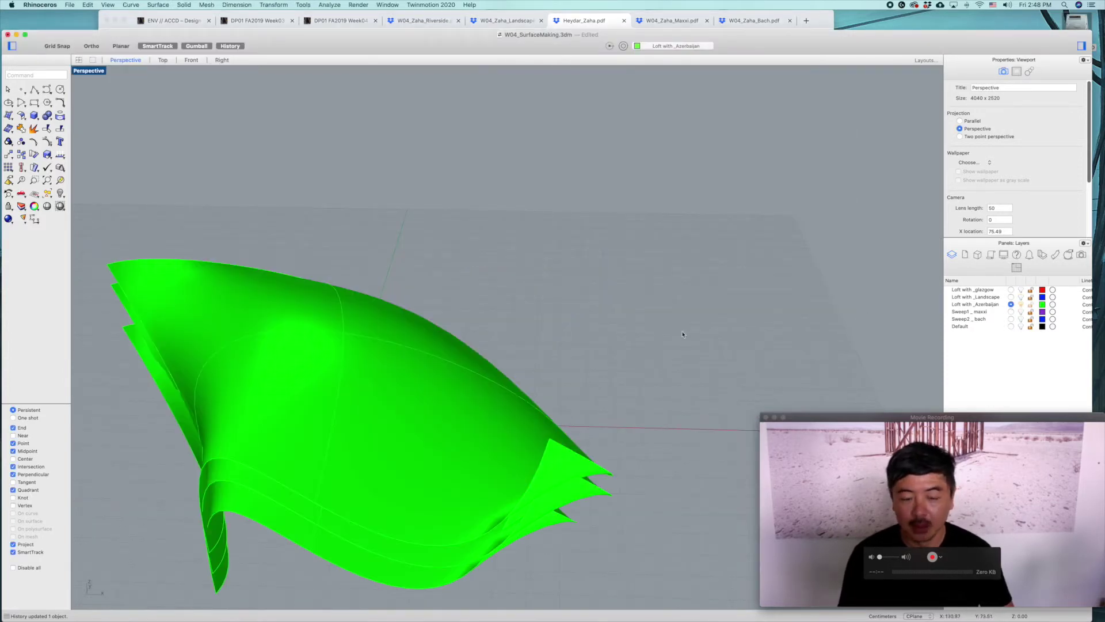
# - Select all the existing green curves and surfaces on the Azerbaijan layer and hide them
pyautogui.scroll(-5, 627, 291)
pyautogui.moveTo(222, 540); pyautogui.dragTo(206, 548)
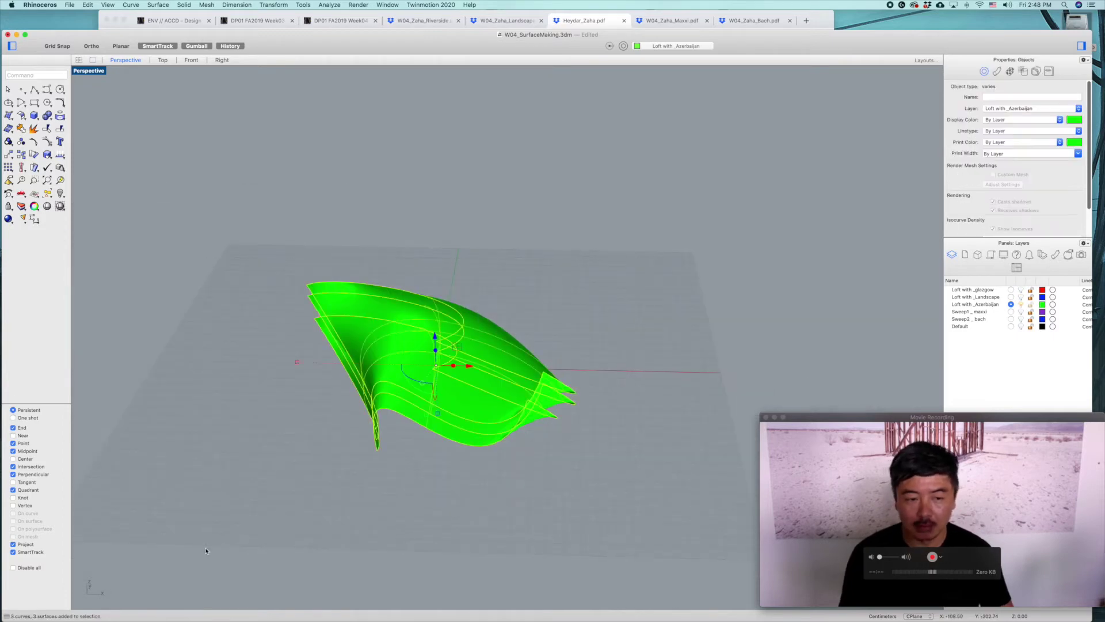
pyautogui.write('e')
pyautogui.press('Return')
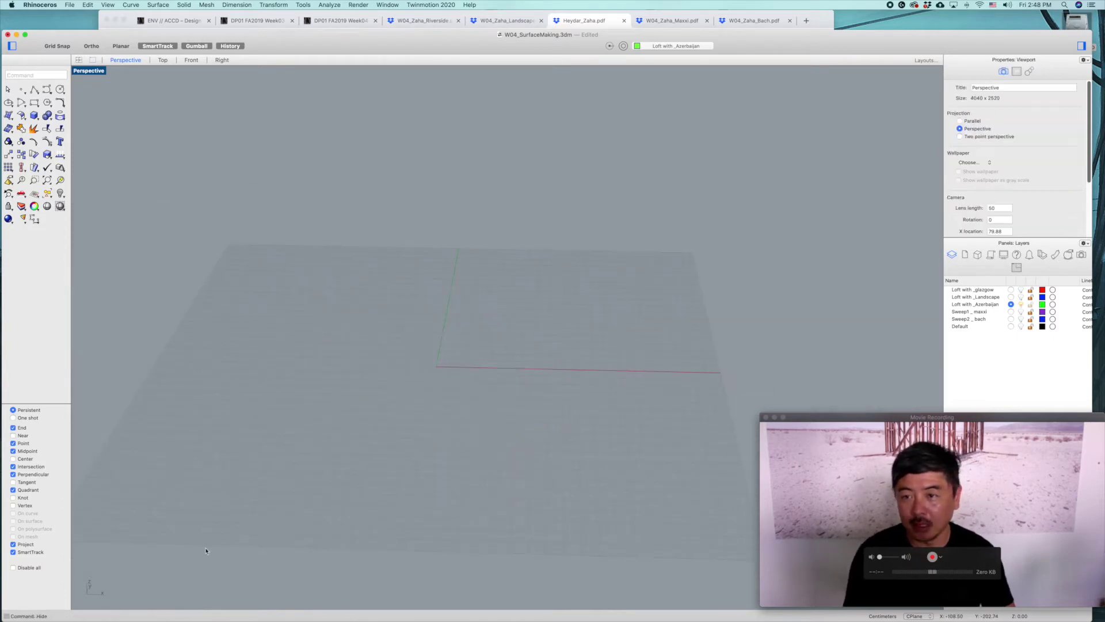
# - Draw a straight open curve across the ground plane, running along the x axis past both sides of the origin
pyautogui.click(47, 90)
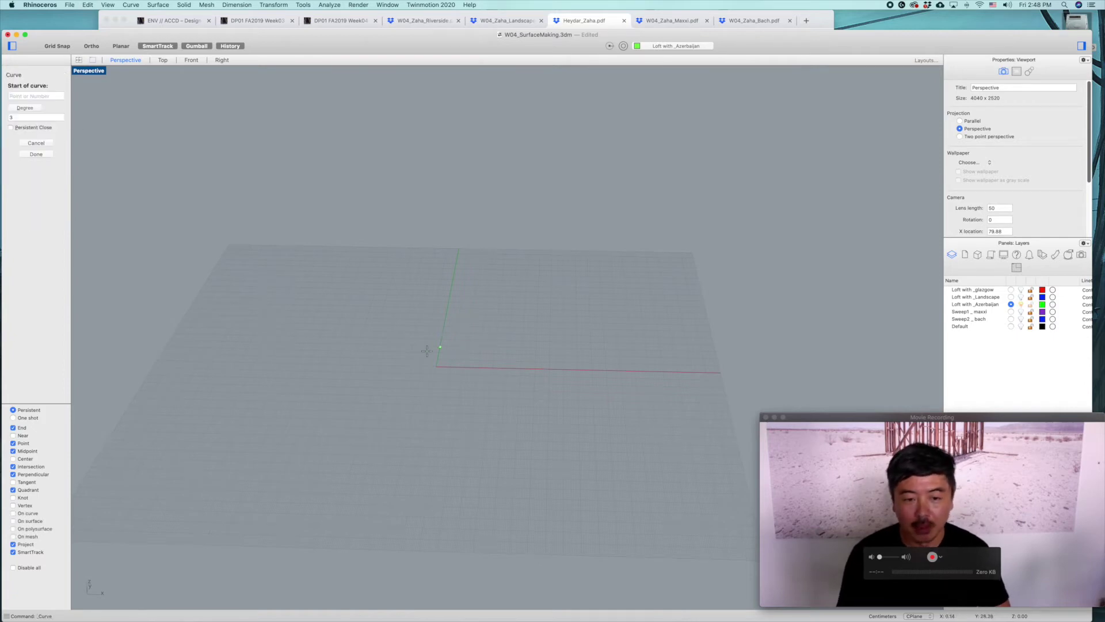
pyautogui.click(352, 369)
pyautogui.click(384, 370)
pyautogui.click(636, 375)
pyautogui.press('Return')
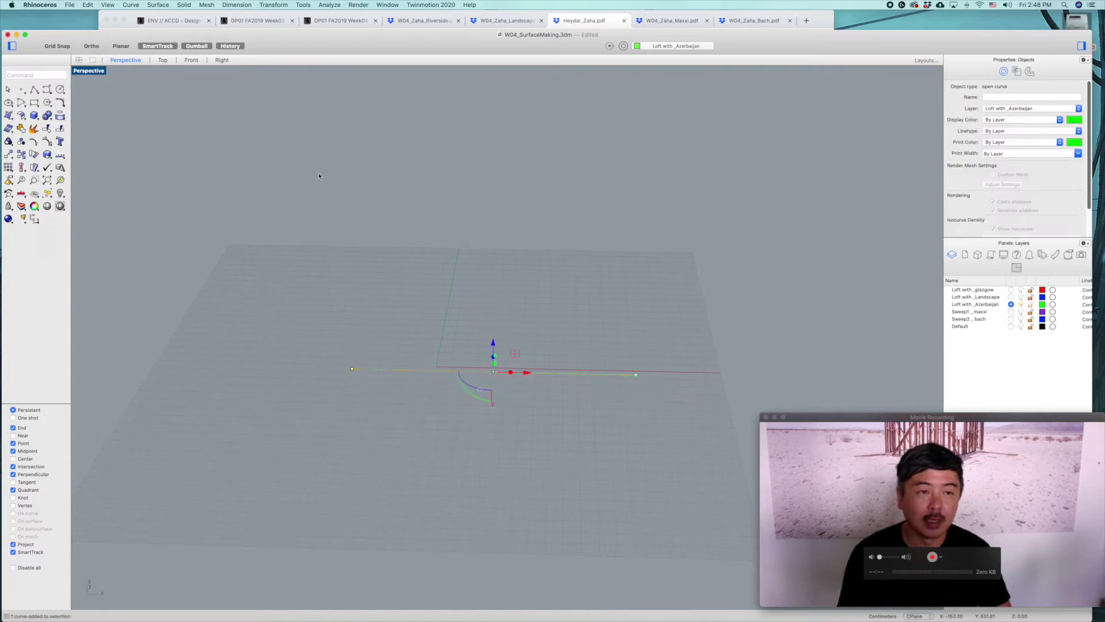
# - Rebuild the straight curve with a point count of 6 and degree 2, deleting the input
pyautogui.write('Rebuild')
pyautogui.press('Return')
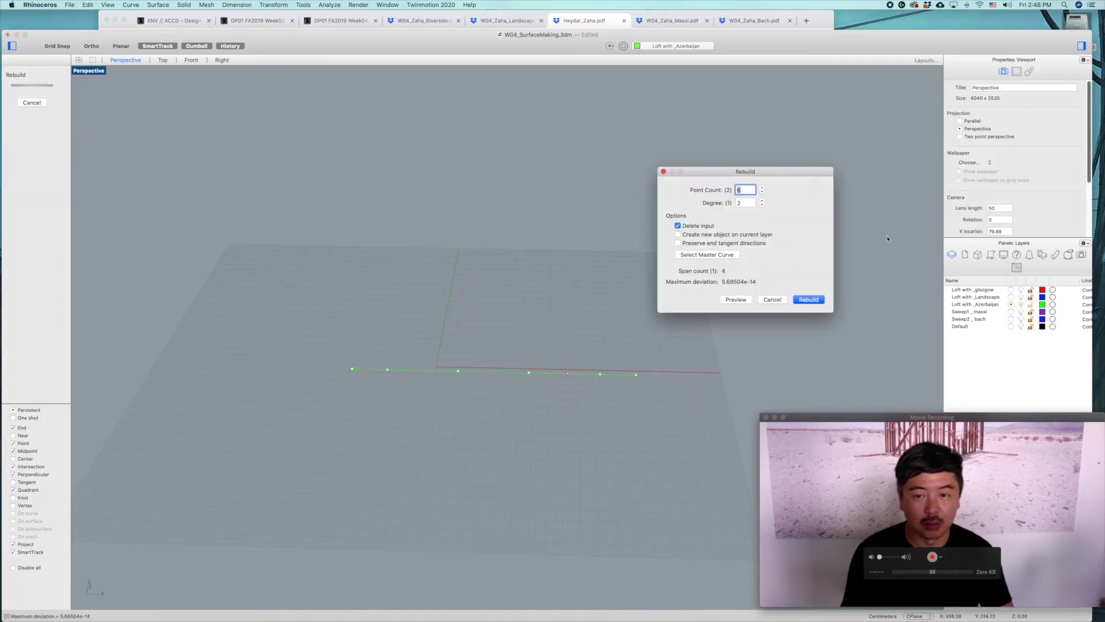
pyautogui.write('5')
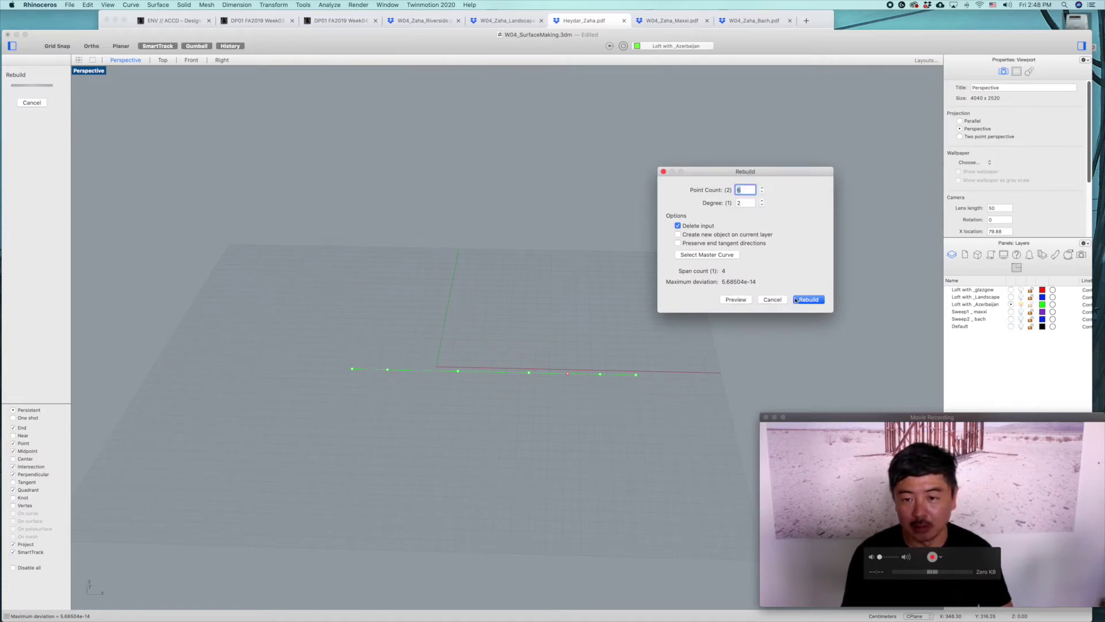
pyautogui.click(777, 303)
# - Copy the rebuilt curve to a parallel position farther along the y direction
pyautogui.click(572, 356)
pyautogui.click(548, 373)
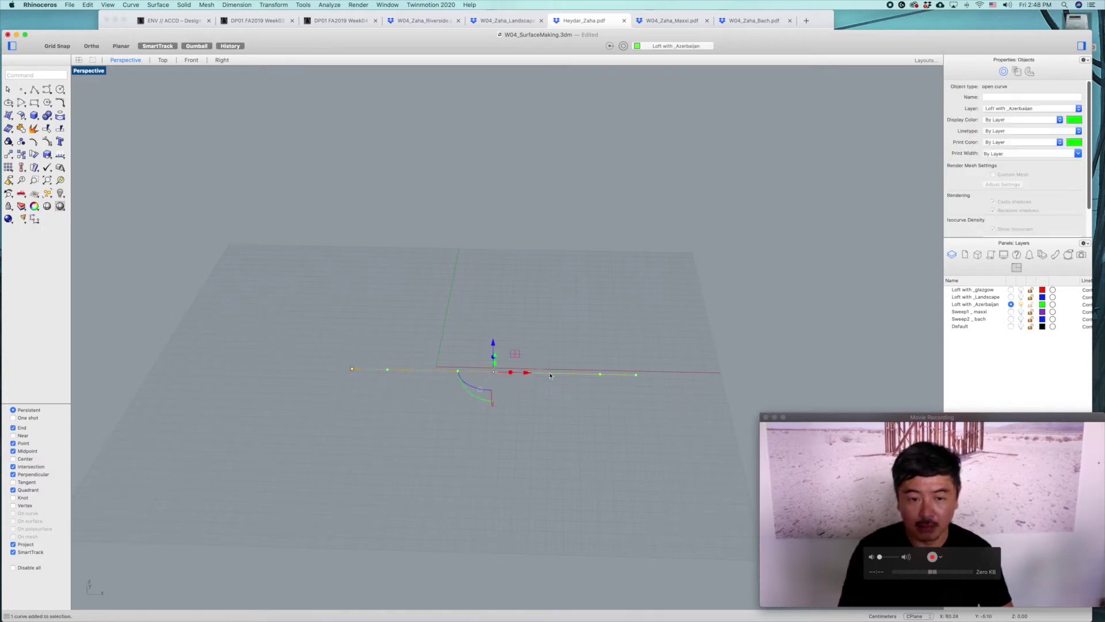
pyautogui.press('Return')
pyautogui.click(560, 373)
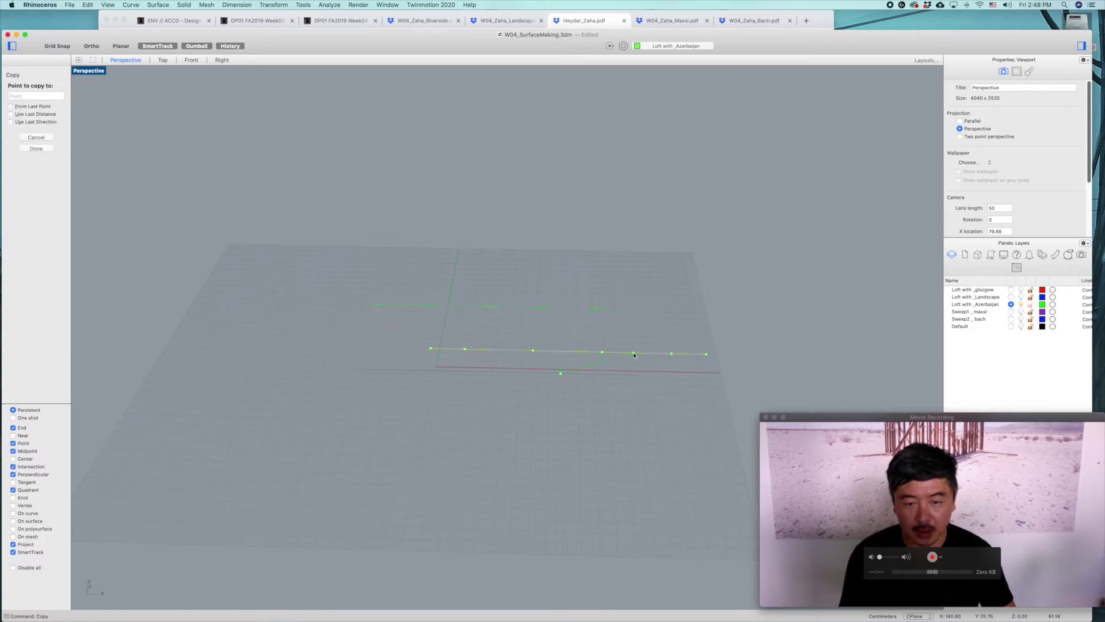
pyautogui.press('Escape')
pyautogui.press('Escape')
# - Loft a flat surface between the two parallel curves
pyautogui.moveTo(633, 352); pyautogui.dragTo(580, 395, button='right')
pyautogui.scroll(3, 570, 383)
pyautogui.click(506, 430)
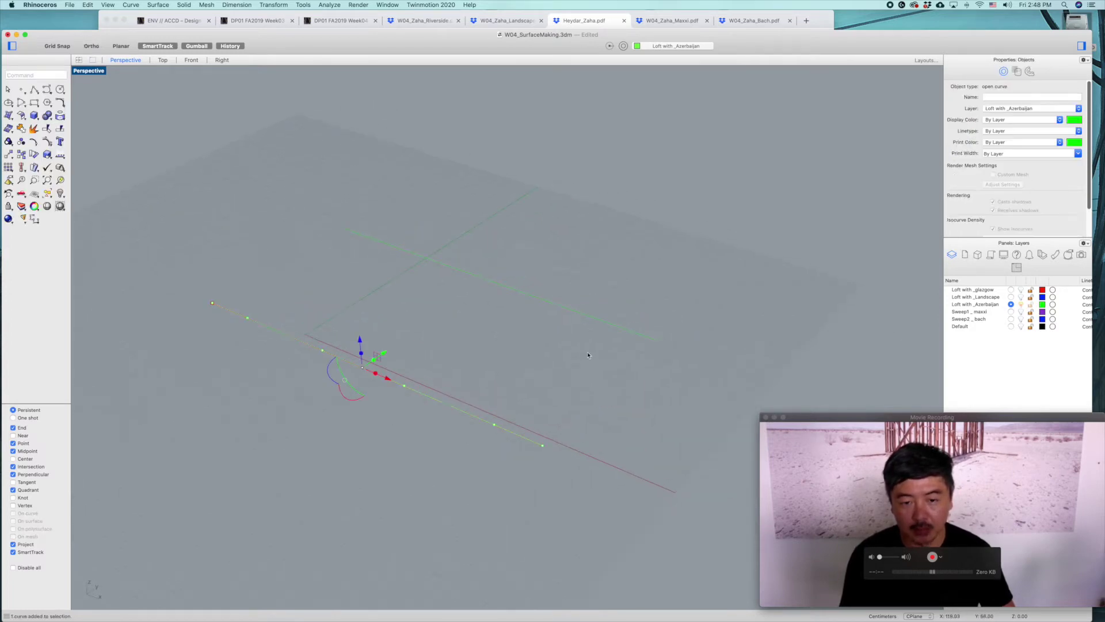
pyautogui.keyDown('shift'); pyautogui.click(622, 330); pyautogui.keyUp('shift')
pyautogui.write('loft')
pyautogui.press('Return')
pyautogui.click(772, 387)
# - Turn off the isocurve display on the lofted surface and clear the selection
pyautogui.moveTo(604, 381); pyautogui.dragTo(560, 357, button='right')
pyautogui.click(560, 357)
pyautogui.click(993, 228)
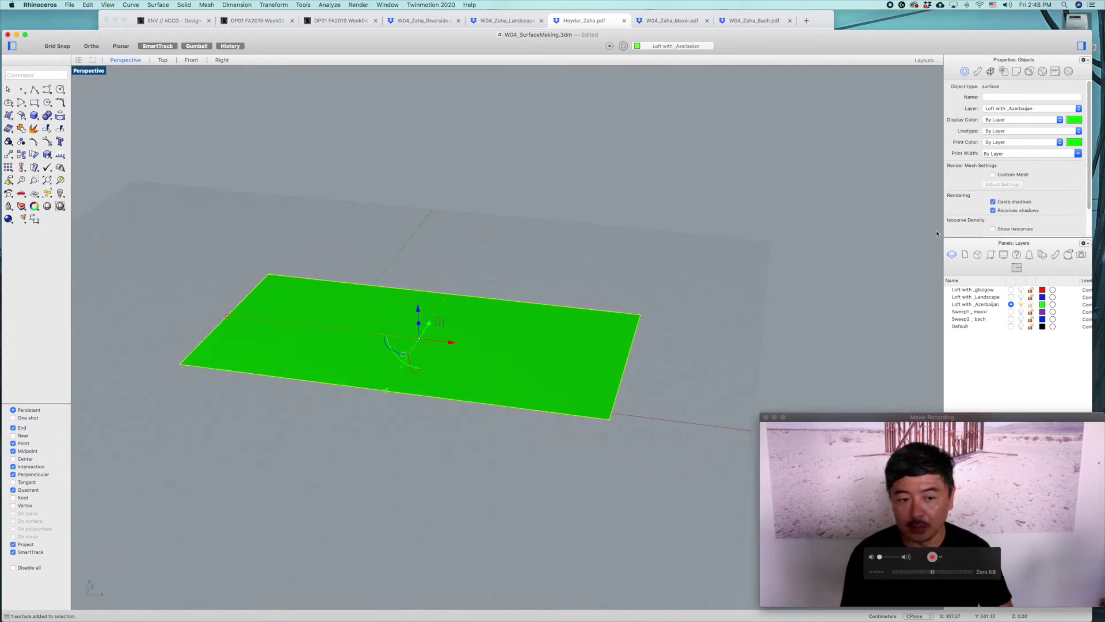
pyautogui.press('Escape')
# - Select the two edge curves without the lofted surface and turn on their control points
pyautogui.click(529, 303)
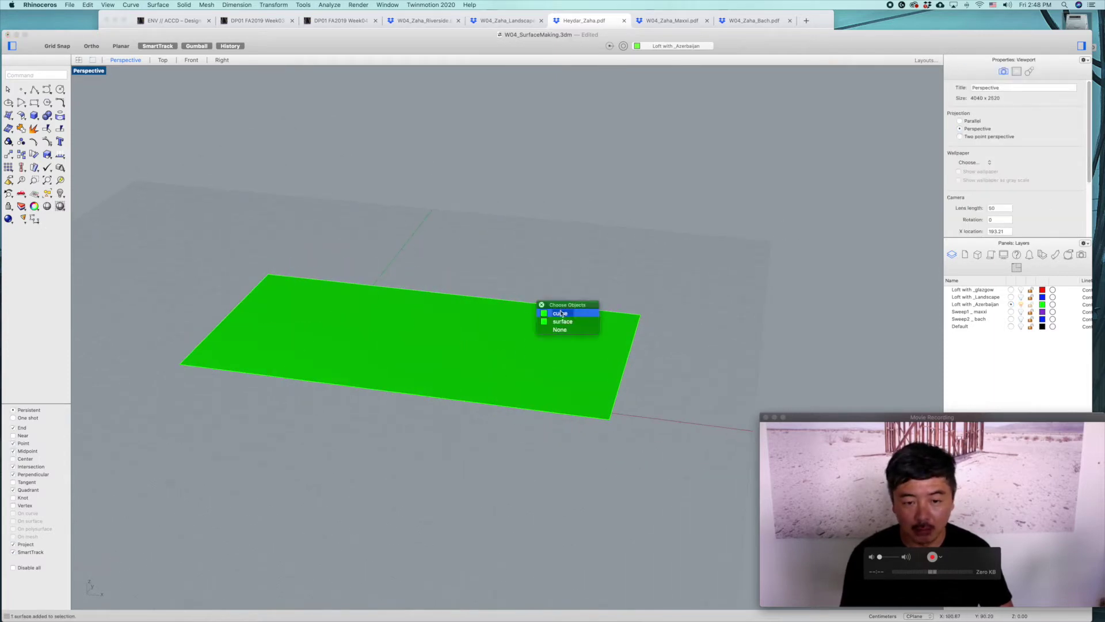
pyautogui.click(562, 314)
pyautogui.keyDown('shift'); pyautogui.click(506, 410); pyautogui.keyUp('shift')
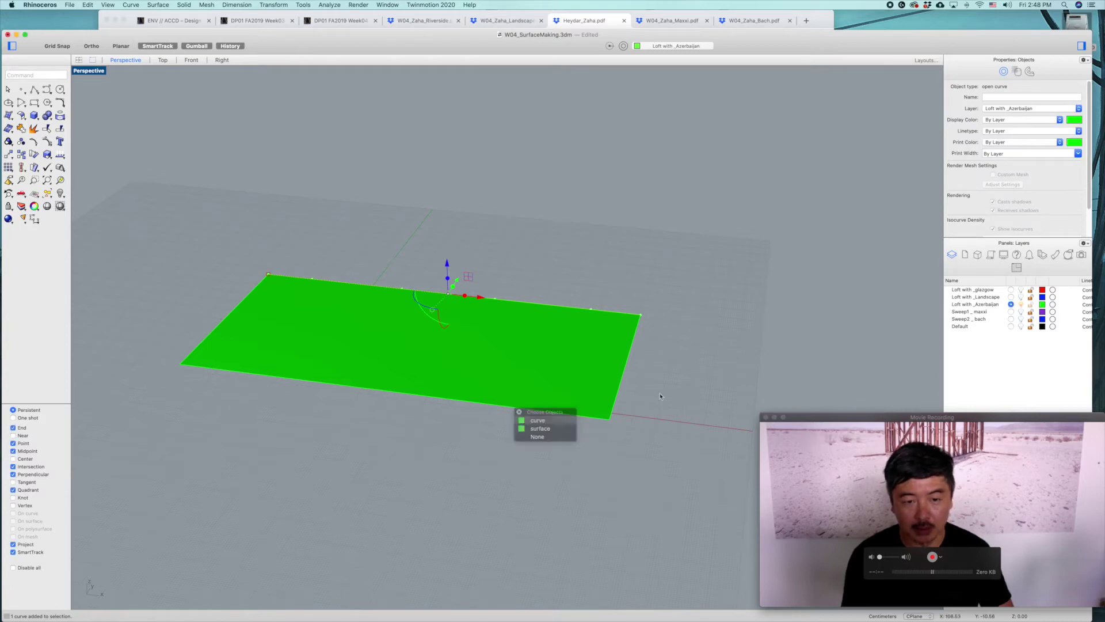
pyautogui.click(536, 419)
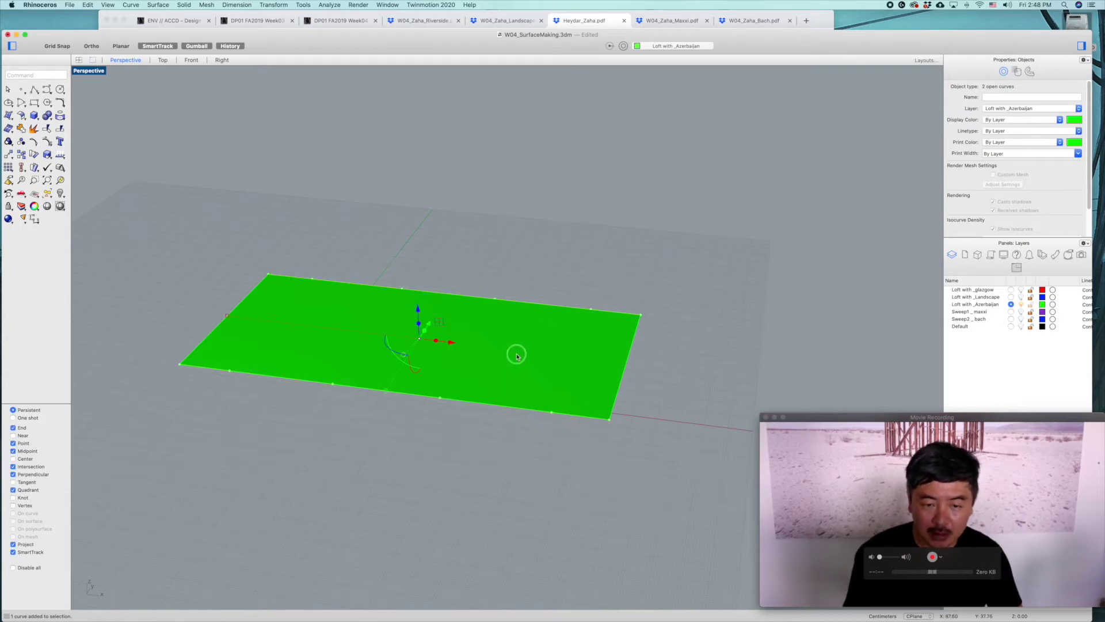
pyautogui.keyDown('shift'); pyautogui.moveTo(517, 354); pyautogui.dragTo(561, 337, button='right'); pyautogui.keyUp('shift')
pyautogui.moveTo(476, 343); pyautogui.dragTo(446, 338, button='right')
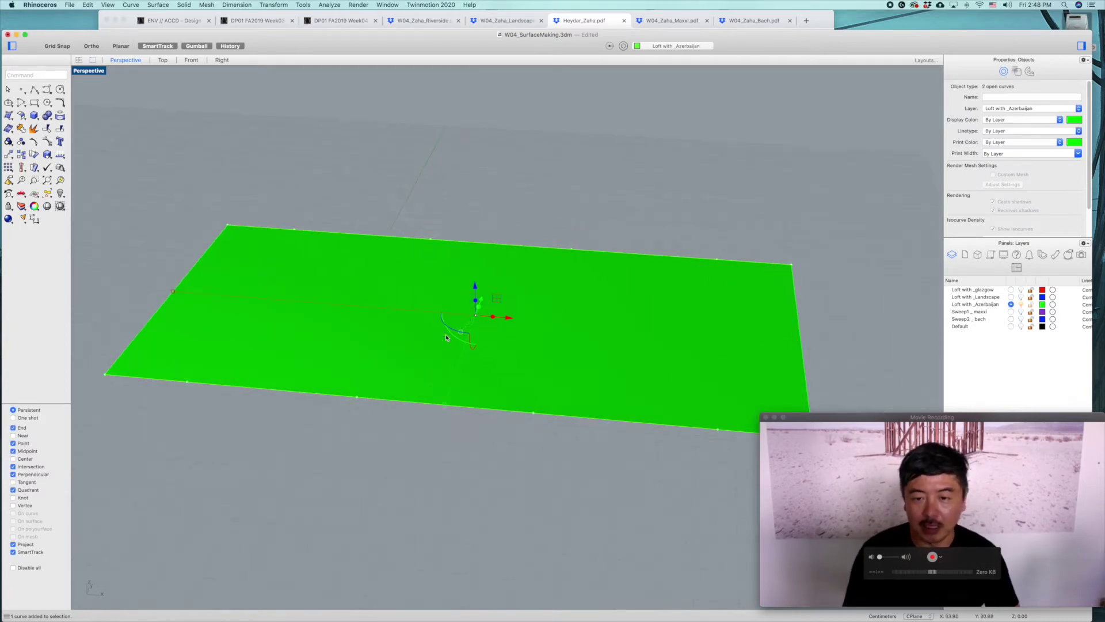
pyautogui.write('pointson')
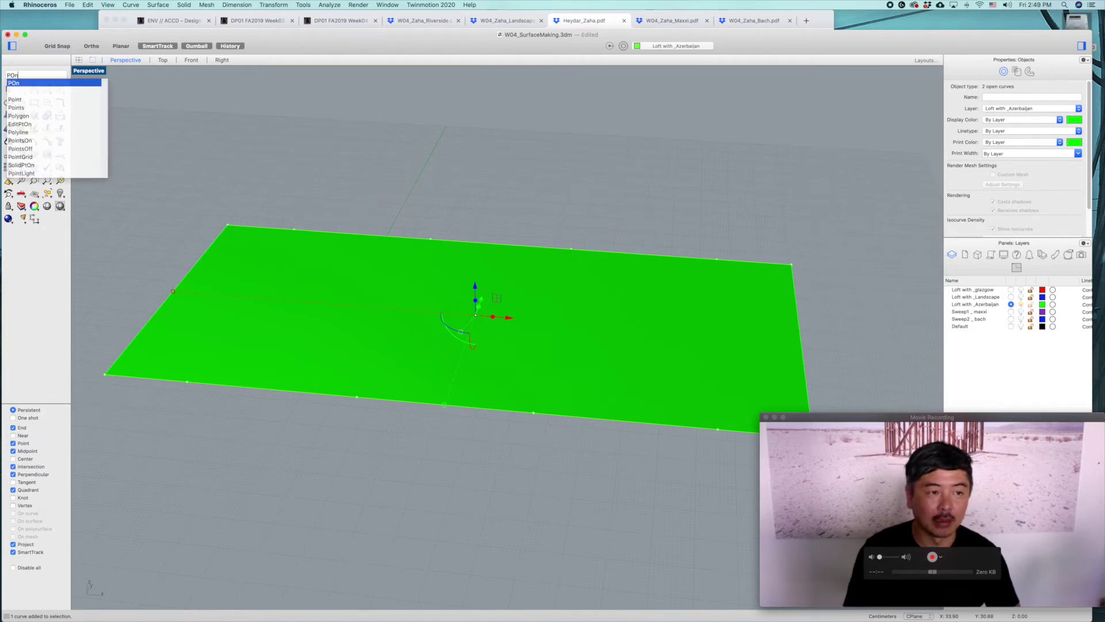
pyautogui.press('Return')
# - Select the control points on the low-x half of both curves and raise them vertically
pyautogui.moveTo(304, 232); pyautogui.dragTo(373, 241, button='right')
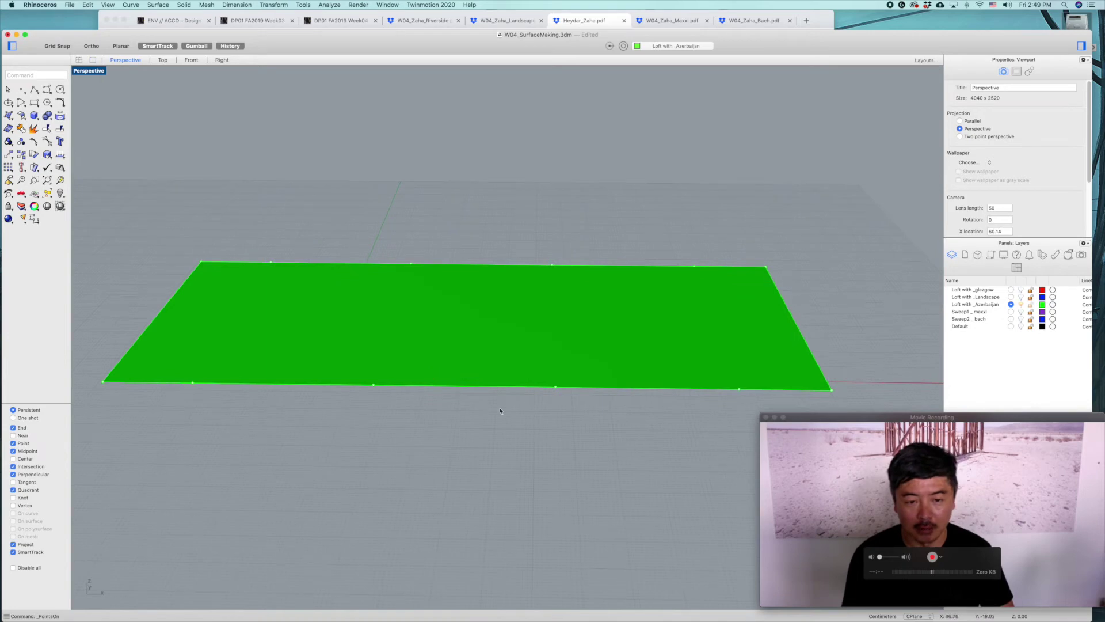
pyautogui.scroll(-3, 500, 411)
pyautogui.moveTo(204, 255); pyautogui.dragTo(564, 421)
pyautogui.moveTo(393, 307); pyautogui.dragTo(393, 228)
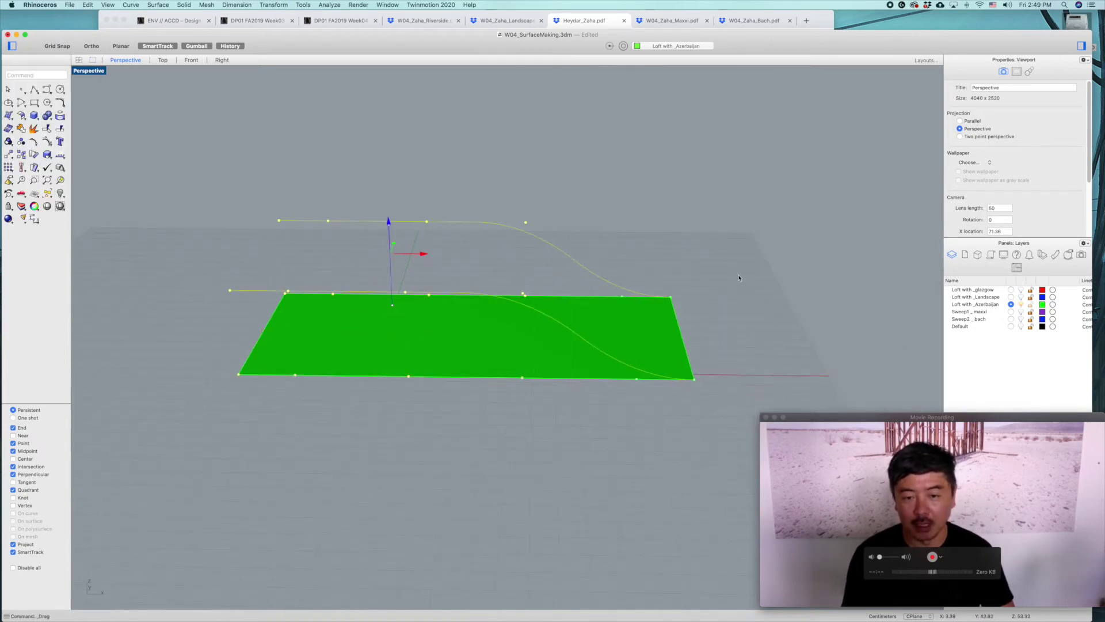
pyautogui.click(618, 201)
pyautogui.moveTo(614, 288); pyautogui.dragTo(621, 256, button='right')
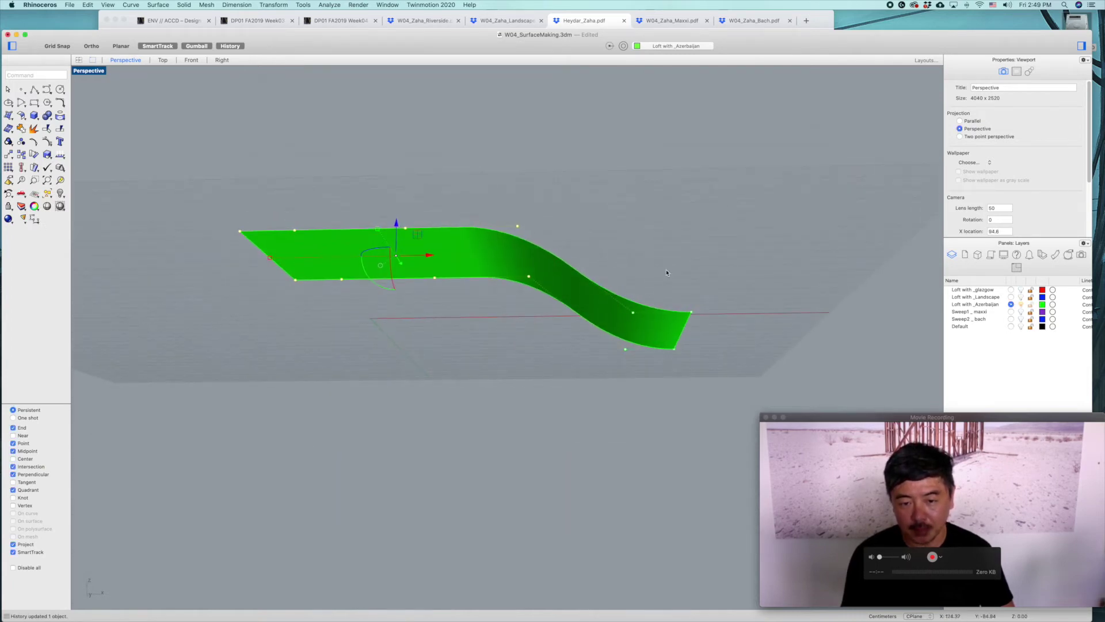
# - Pull the control points at the low end of both curves back along x beneath the raised part, shaping a curl
pyautogui.moveTo(706, 373); pyautogui.dragTo(711, 380)
pyautogui.moveTo(711, 380); pyautogui.dragTo(714, 365, button='right')
pyautogui.moveTo(716, 339); pyautogui.dragTo(529, 339)
pyautogui.moveTo(495, 301); pyautogui.dragTo(496, 274)
pyautogui.moveTo(527, 311); pyautogui.dragTo(460, 285)
pyautogui.moveTo(569, 340); pyautogui.dragTo(629, 282)
# - Lower the front curve's raised end control point toward the ground, and lower its middle control point slightly
pyautogui.moveTo(592, 223); pyautogui.dragTo(385, 263, button='right')
pyautogui.click(312, 274)
pyautogui.moveTo(384, 252); pyautogui.dragTo(384, 339)
pyautogui.moveTo(529, 293); pyautogui.dragTo(448, 292, button='right')
pyautogui.click(434, 270)
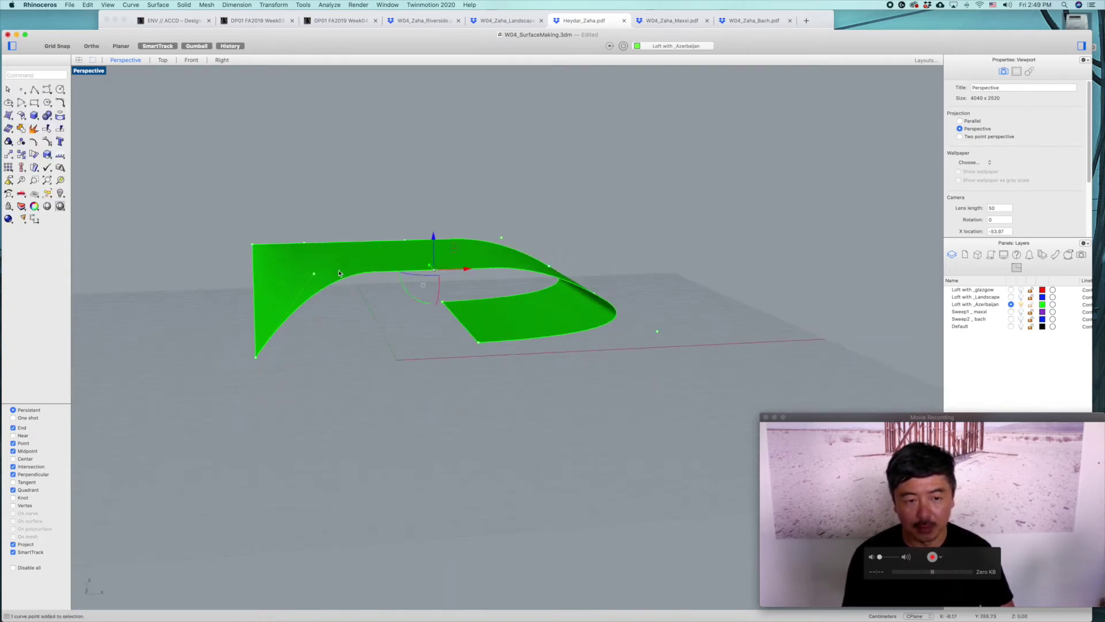
pyautogui.moveTo(434, 248); pyautogui.dragTo(434, 282)
pyautogui.moveTo(354, 248); pyautogui.dragTo(377, 244, button='right')
# - Check the curved glass facade photo in Heydar_Zaha.pdf against the surface, and return to Rhino
pyautogui.click(748, 24)
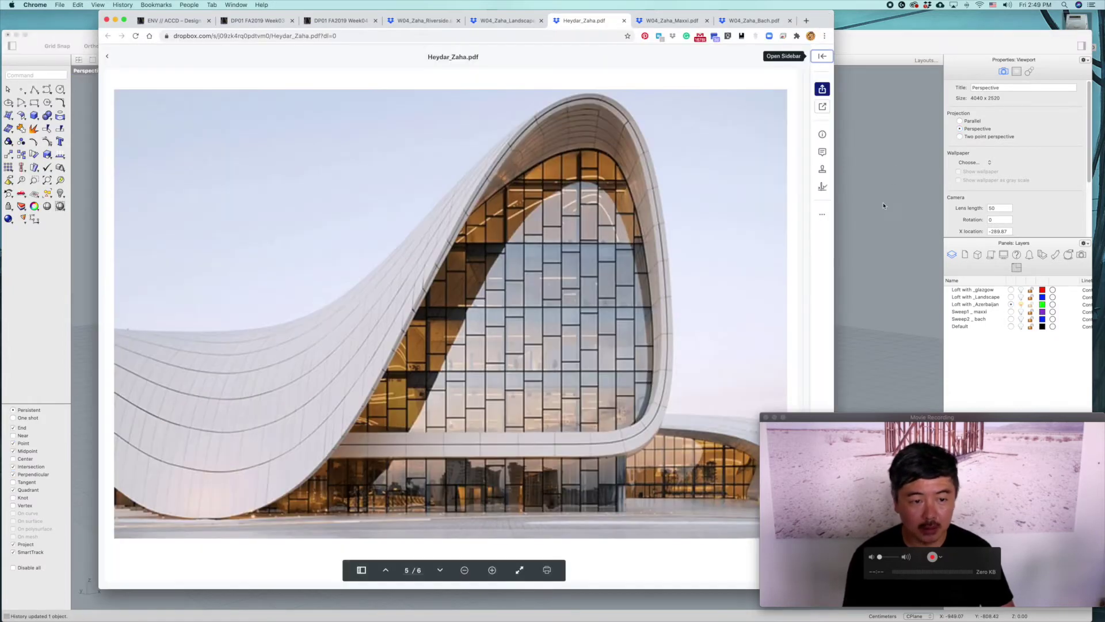
pyautogui.click(884, 204)
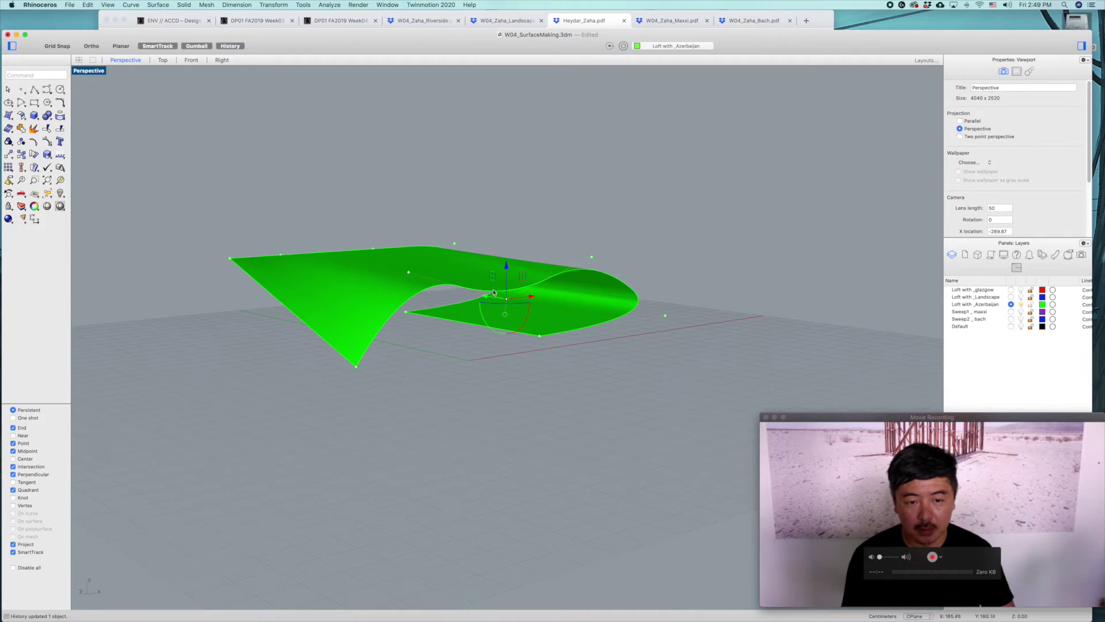
pyautogui.click(820, 22)
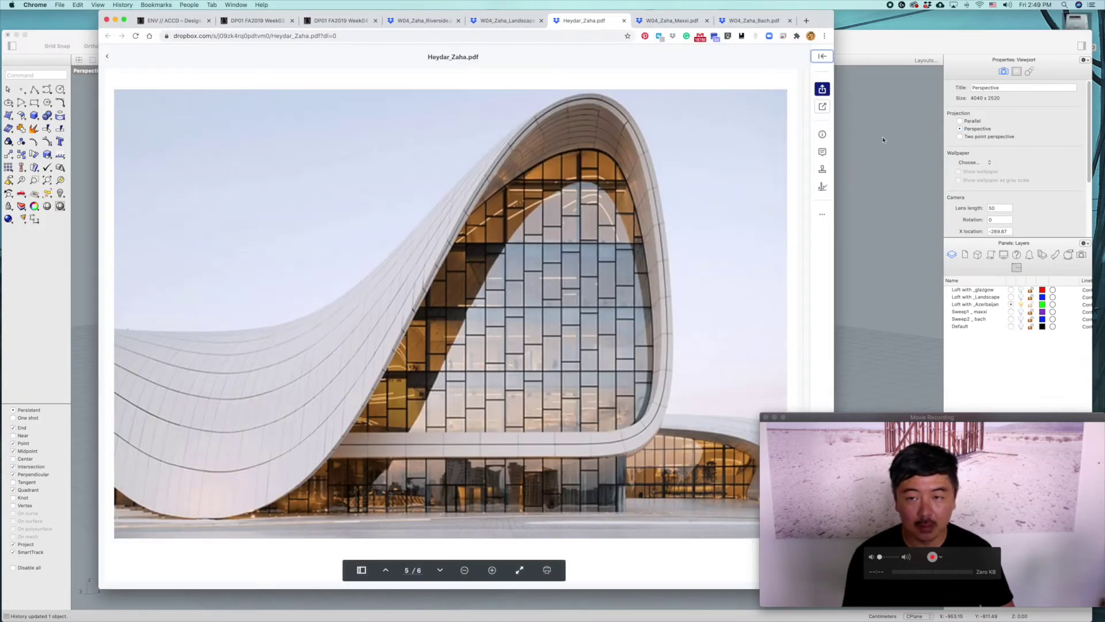
pyautogui.scroll(5, 592, 317)
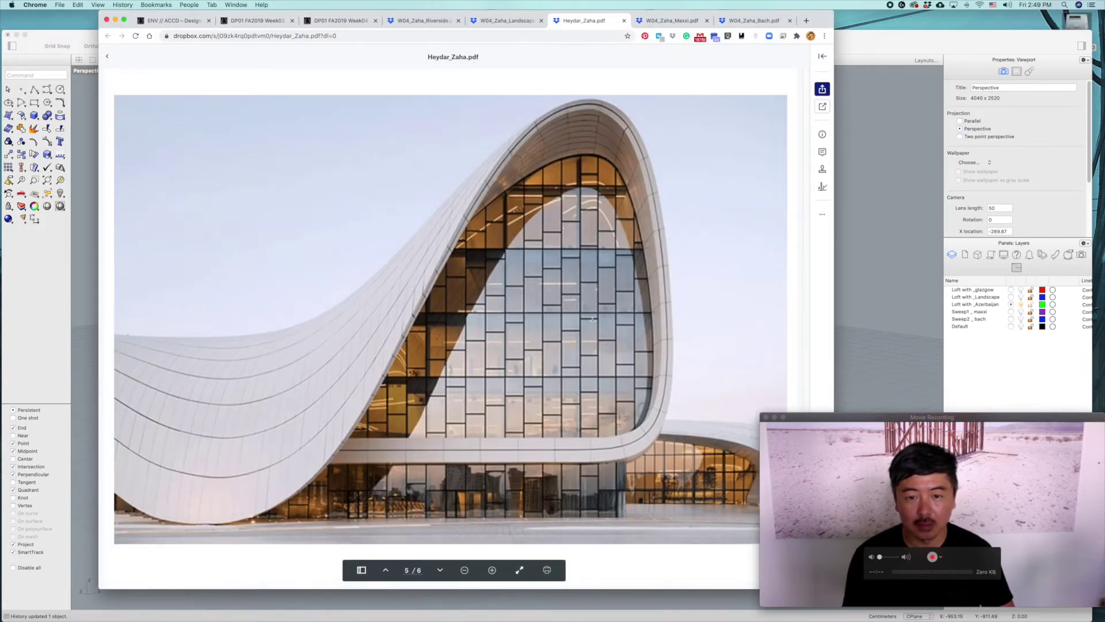
pyautogui.scroll(4, 593, 320)
pyautogui.click(881, 237)
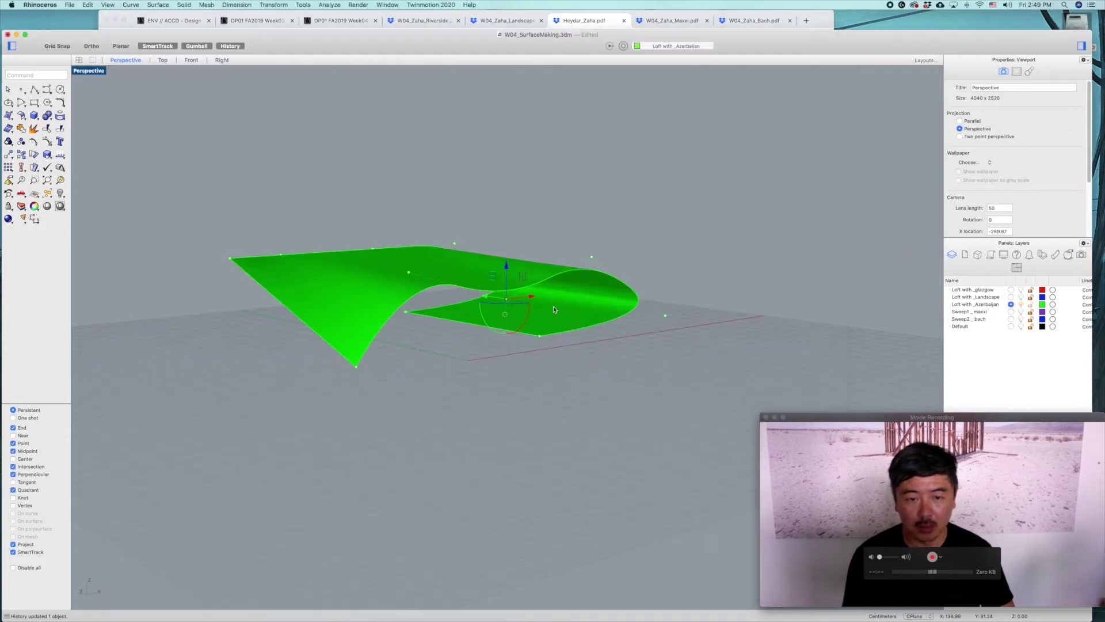
# - Lower the front curve's middle control point to form a deep dip, and reposition the adjacent point above the curl
pyautogui.moveTo(534, 303); pyautogui.dragTo(516, 303, button='right')
pyautogui.moveTo(442, 278); pyautogui.dragTo(441, 329)
pyautogui.click(551, 258)
pyautogui.moveTo(580, 259); pyautogui.dragTo(508, 205)
# - Raise the front curve's second control point slightly and slide its end control point inward along x
pyautogui.click(321, 261)
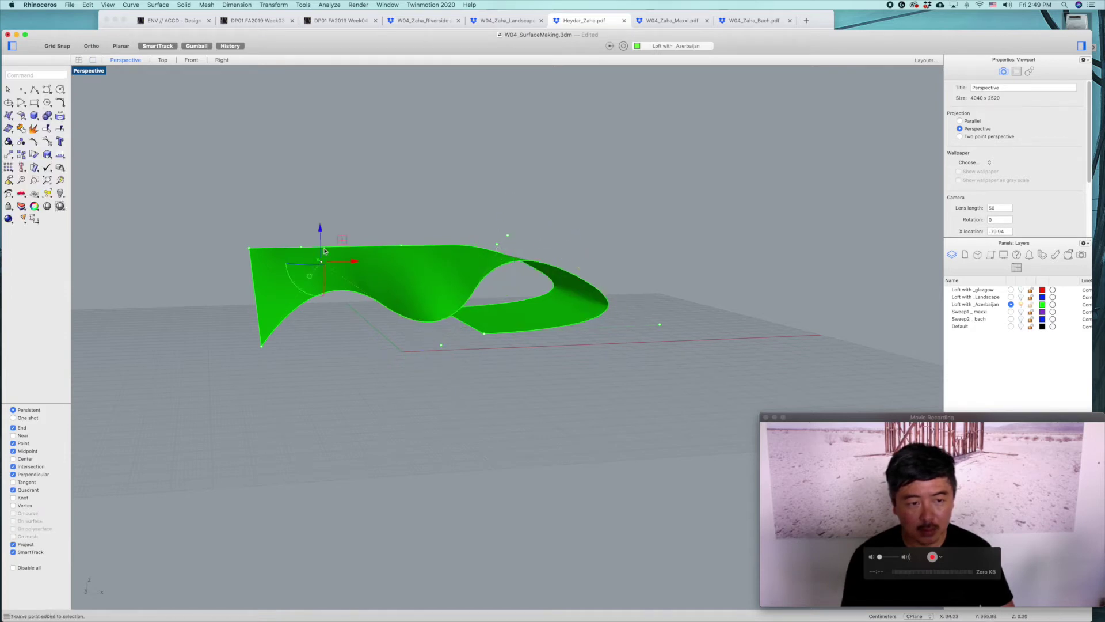
pyautogui.moveTo(322, 229); pyautogui.dragTo(322, 217)
pyautogui.click(262, 346)
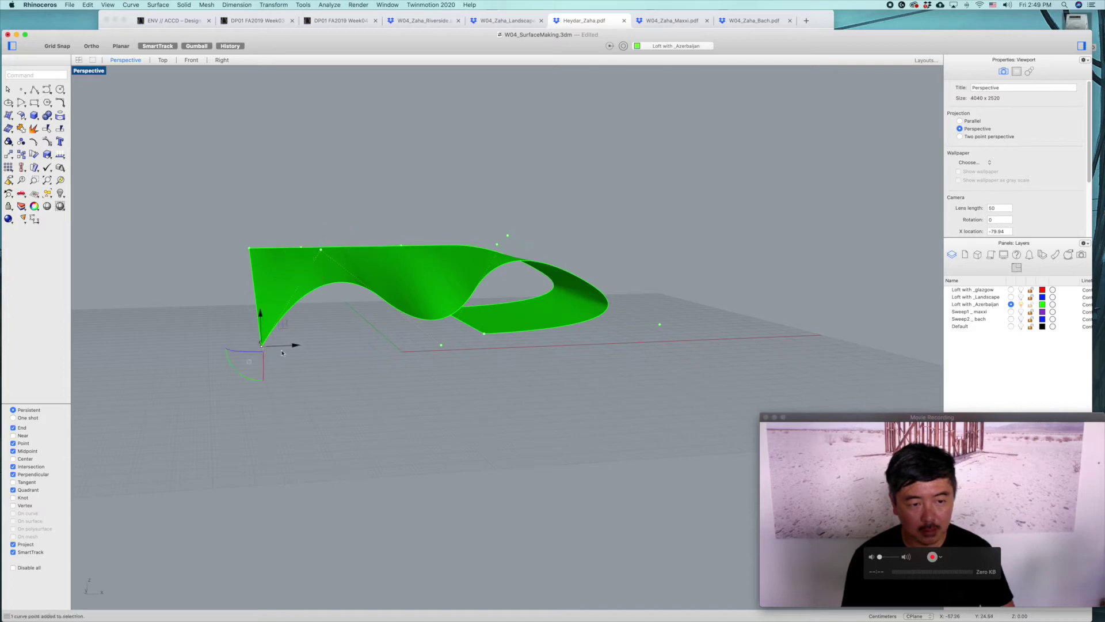
pyautogui.moveTo(297, 346); pyautogui.dragTo(377, 339)
pyautogui.moveTo(433, 369); pyautogui.dragTo(457, 377, button='right')
# - Reposition the back curve's end control point opposite the curl, and shift the control point beside it
pyautogui.click(549, 380)
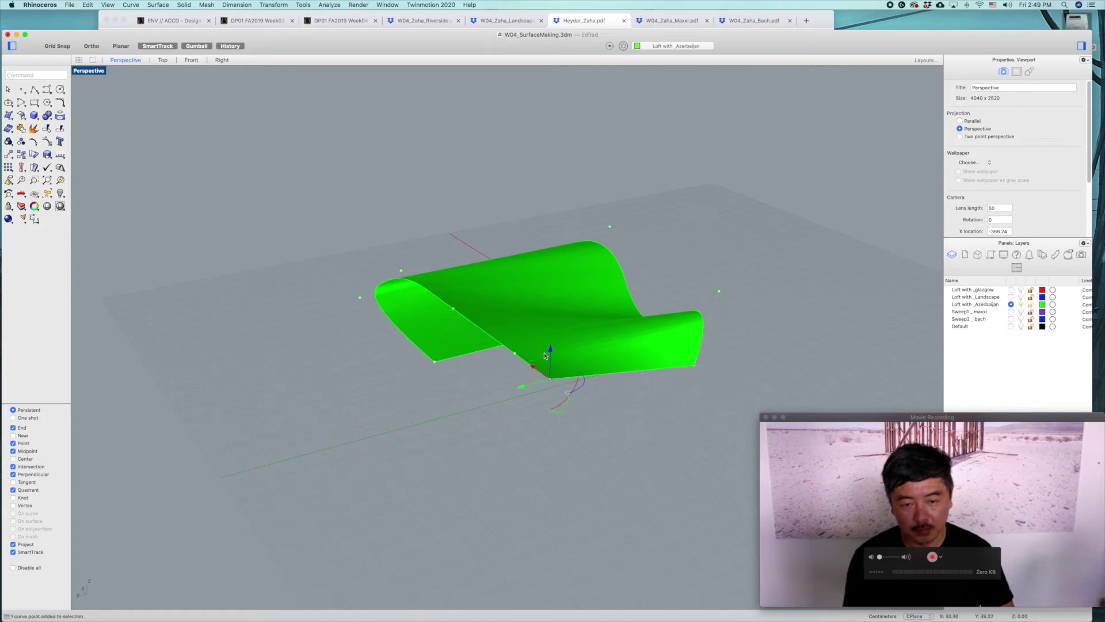
pyautogui.moveTo(549, 373); pyautogui.dragTo(574, 406)
pyautogui.click(514, 354)
pyautogui.moveTo(481, 361); pyautogui.dragTo(554, 342)
# - Reposition the back curve's outermost control point at the curl and the control point above it
pyautogui.moveTo(458, 311); pyautogui.dragTo(530, 419, button='right')
pyautogui.moveTo(522, 425); pyautogui.dragTo(567, 398)
pyautogui.moveTo(567, 400); pyautogui.dragTo(564, 420, button='right')
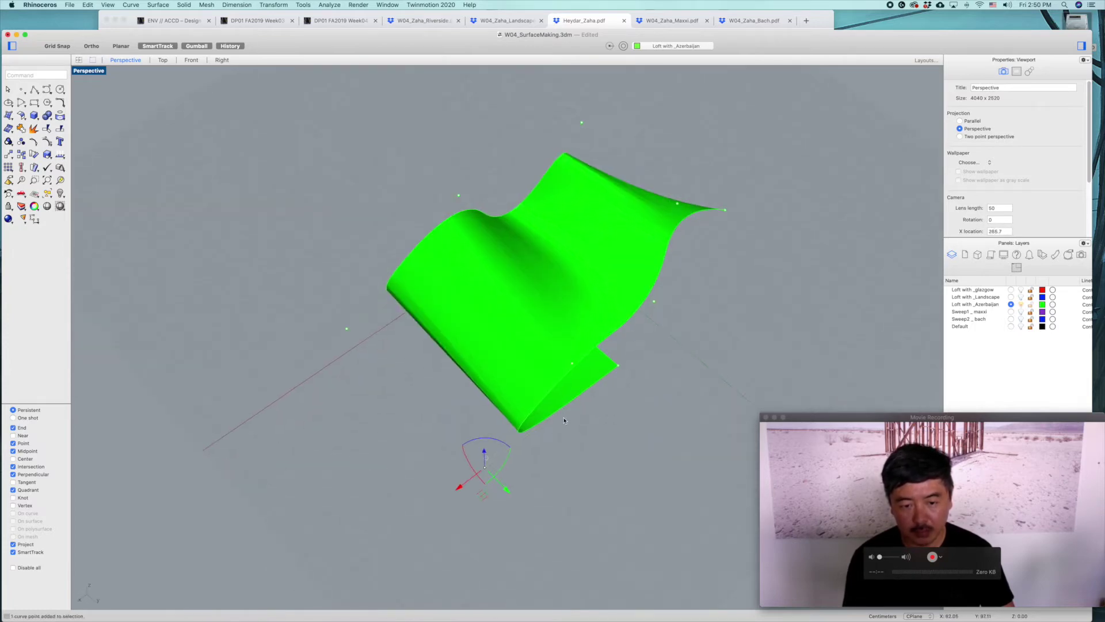
pyautogui.moveTo(481, 494); pyautogui.dragTo(490, 406)
pyautogui.moveTo(483, 472); pyautogui.dragTo(527, 377, button='right')
pyautogui.click(575, 349)
pyautogui.moveTo(477, 402); pyautogui.dragTo(507, 372)
# - Select the lofted surface and delete it, keeping the two shaped edge curves
pyautogui.moveTo(612, 395); pyautogui.dragTo(565, 350, button='right')
pyautogui.moveTo(697, 340); pyautogui.dragTo(590, 336, button='right')
pyautogui.moveTo(498, 274); pyautogui.dragTo(568, 277, button='right')
pyautogui.click(518, 297)
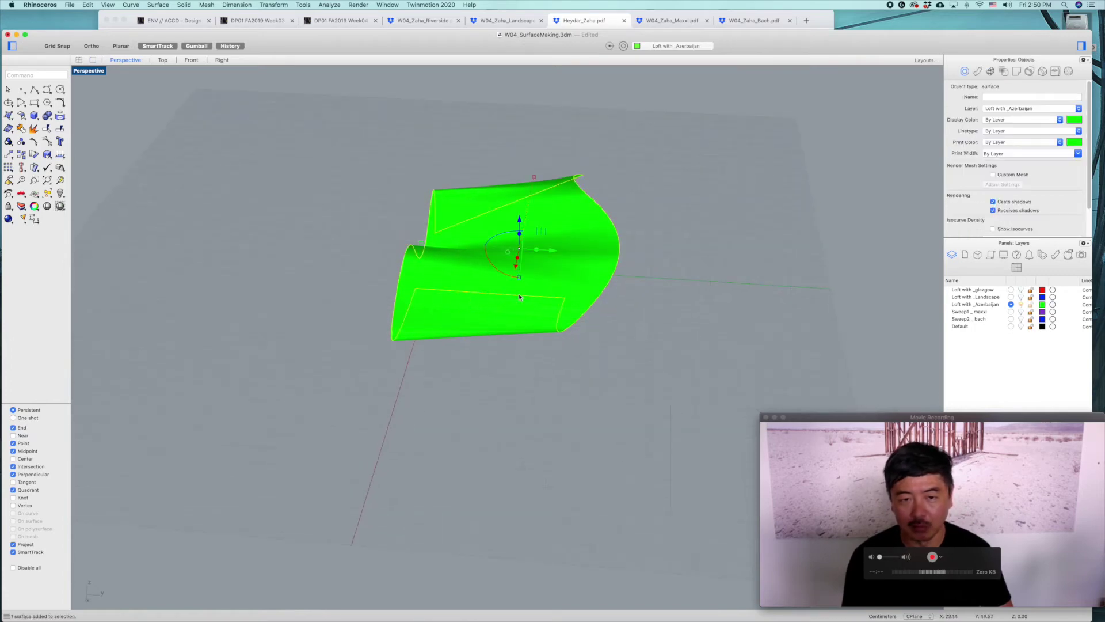
pyautogui.press('Delete')
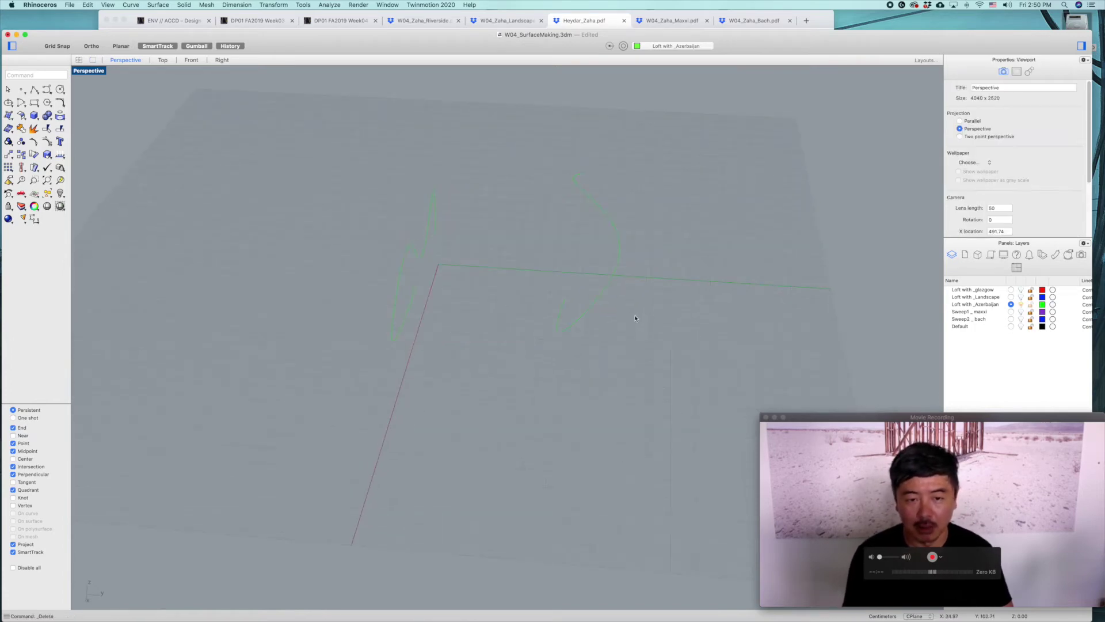
# - Copy the back edge curve once, placing the duplicate farther back behind it
pyautogui.click(560, 297)
pyautogui.write('copy')
pyautogui.press('Return')
pyautogui.click(630, 323)
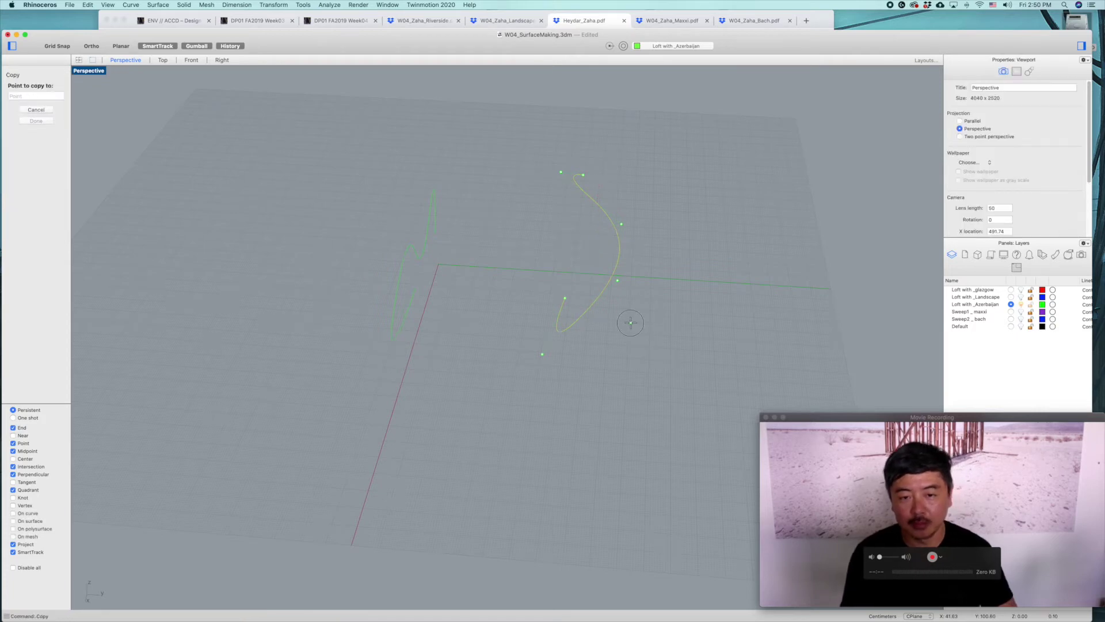
pyautogui.click(760, 331)
pyautogui.press('Return')
# - Select both back curves and shift them together along y toward the front curve
pyautogui.moveTo(778, 249); pyautogui.dragTo(556, 281)
pyautogui.moveTo(678, 249); pyautogui.dragTo(607, 250)
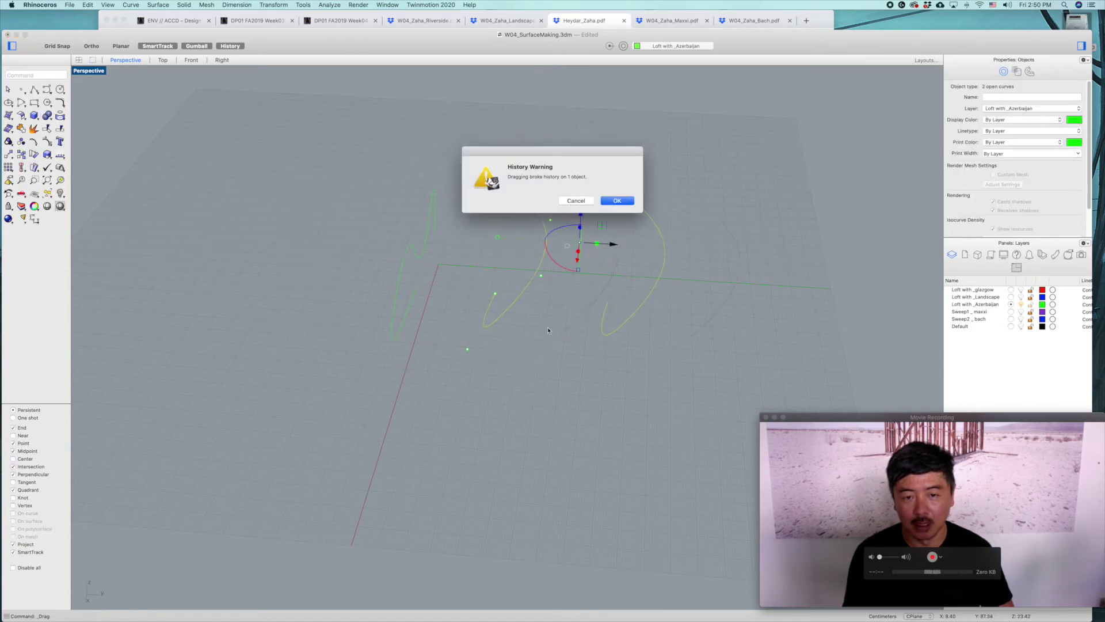
pyautogui.click(611, 203)
pyautogui.click(563, 403)
# - Loft a surface through the three edge curves, accepting the loft options
pyautogui.moveTo(563, 403)
pyautogui.mouseDown(button='right')
pyautogui.moveTo(550, 407)
pyautogui.moveTo(563, 406)
pyautogui.mouseUp(button='right')
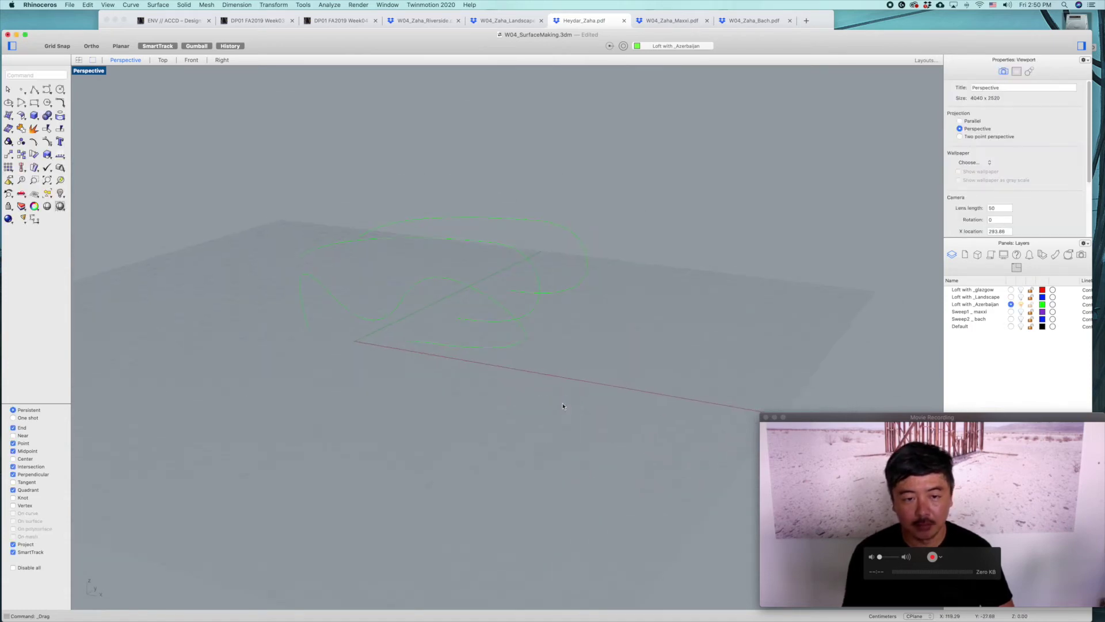
pyautogui.write('lof')
pyautogui.press('Return')
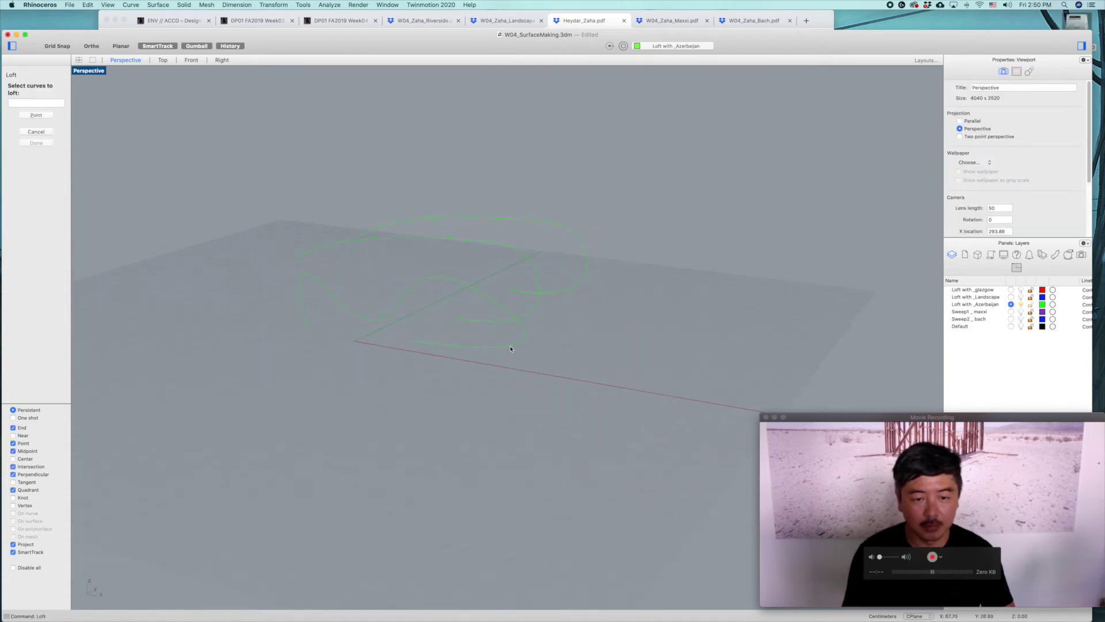
pyautogui.click(480, 320)
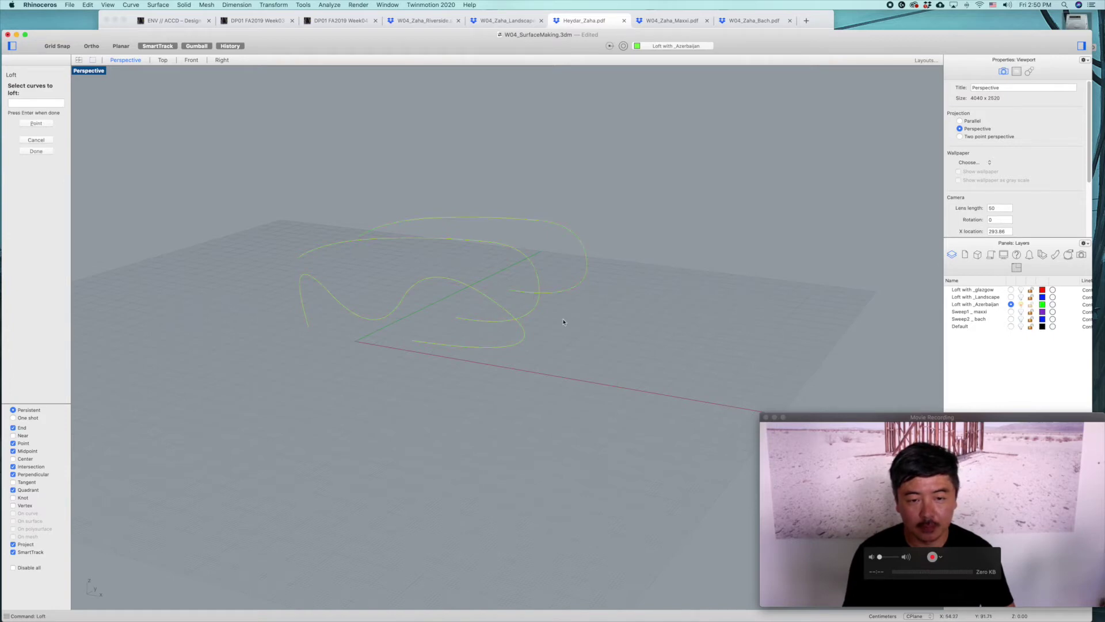
pyautogui.press('Return')
pyautogui.press('Return')
pyautogui.moveTo(558, 399); pyautogui.dragTo(405, 338, button='right')
pyautogui.moveTo(356, 297); pyautogui.dragTo(364, 299, button='right')
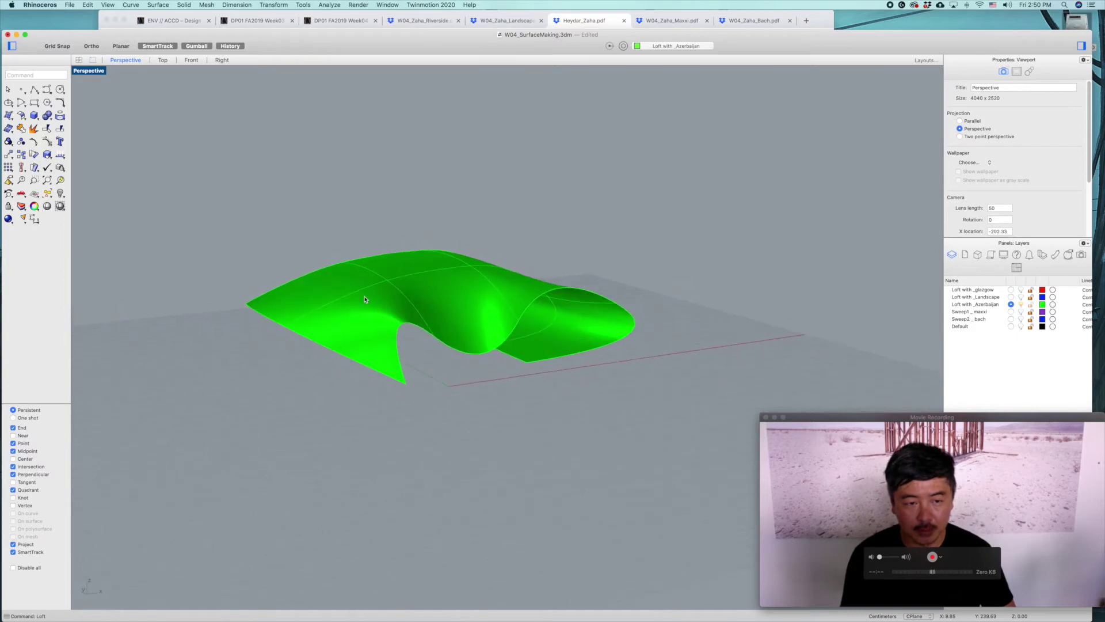
# - Reshape the loft's rear edge by sliding control points at the end opposite the curl inward along x
pyautogui.click(351, 293)
pyautogui.click(376, 305)
pyautogui.moveTo(264, 342); pyautogui.dragTo(284, 321)
pyautogui.moveTo(362, 340); pyautogui.dragTo(604, 407, button='right')
pyautogui.click(404, 415)
pyautogui.click(419, 428)
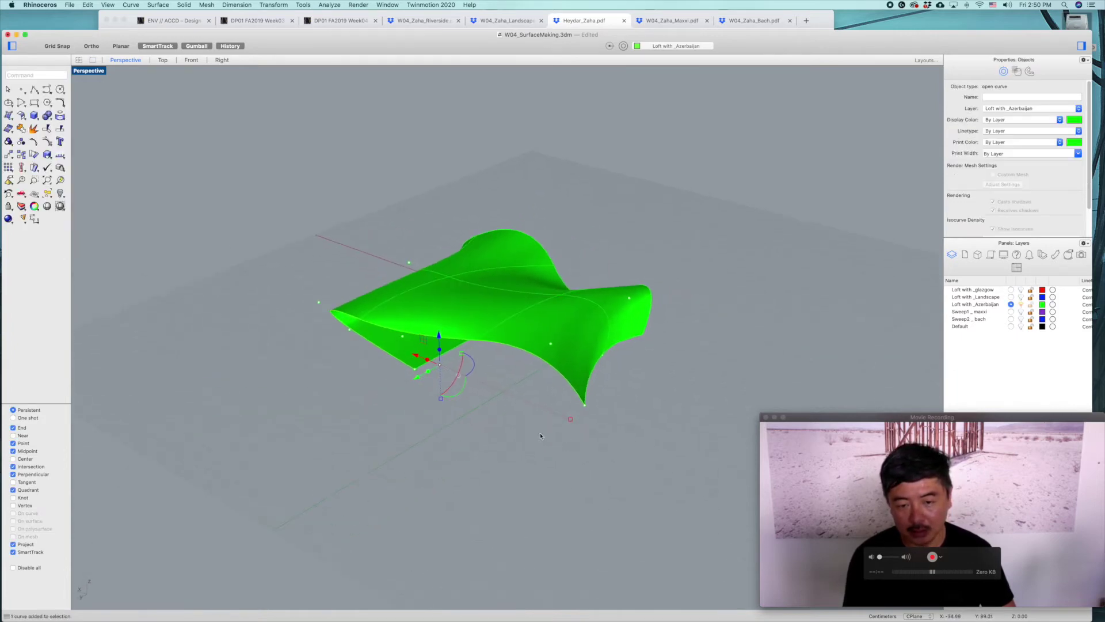
pyautogui.moveTo(567, 398); pyautogui.dragTo(473, 361)
pyautogui.moveTo(598, 403); pyautogui.dragTo(585, 264, button='right')
pyautogui.click(482, 326)
pyautogui.moveTo(592, 260); pyautogui.dragTo(498, 279)
pyautogui.moveTo(498, 278); pyautogui.dragTo(550, 255, button='right')
# - Raise the front curve's crest control point and slide its outermost curl control point inward along x
pyautogui.click(588, 293)
pyautogui.click(612, 304)
pyautogui.click(534, 222)
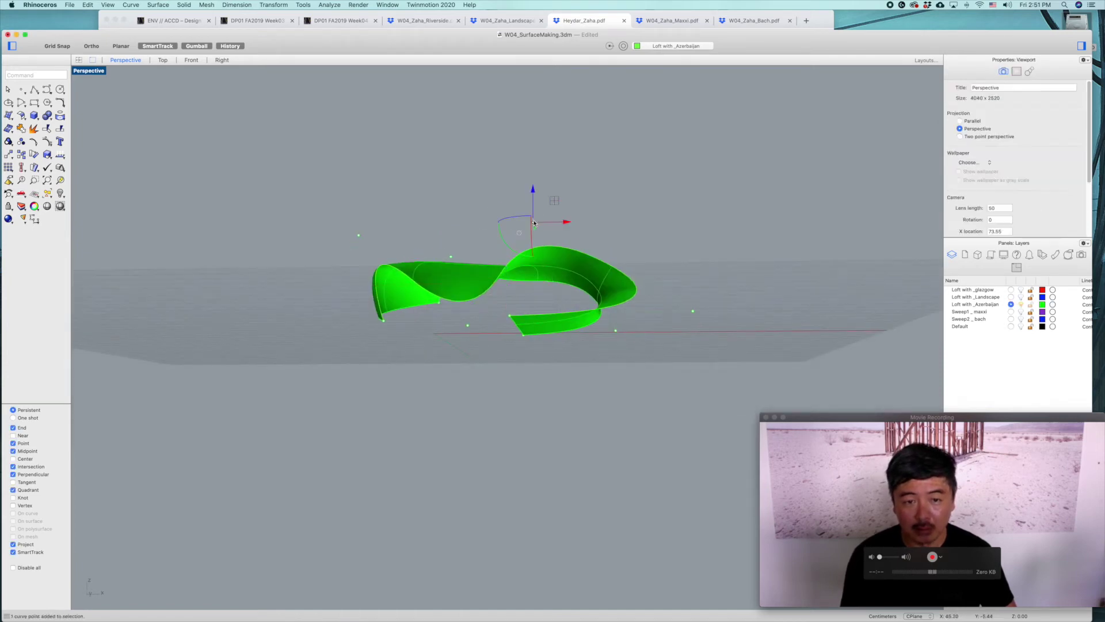
pyautogui.moveTo(534, 205); pyautogui.dragTo(533, 164)
pyautogui.moveTo(610, 283); pyautogui.dragTo(649, 296, button='right')
pyautogui.click(701, 322)
pyautogui.moveTo(727, 320); pyautogui.dragTo(689, 321)
# - Slide the back curve's outermost curl control point and the neighbouring control point inward along x
pyautogui.moveTo(691, 322); pyautogui.dragTo(469, 348, button='right')
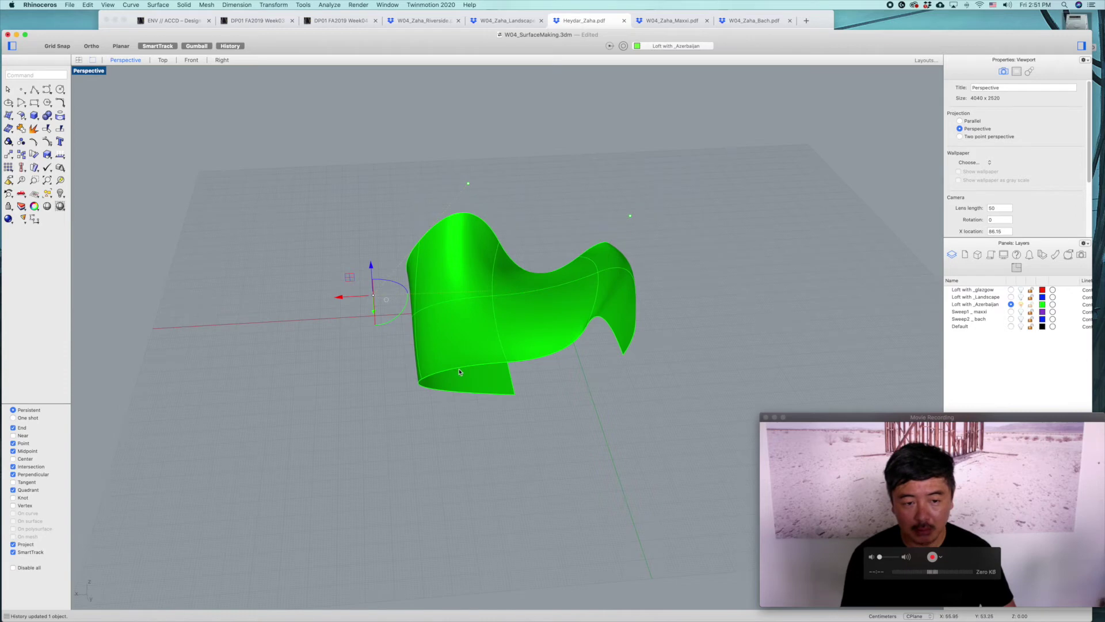
pyautogui.click(460, 372)
pyautogui.click(487, 385)
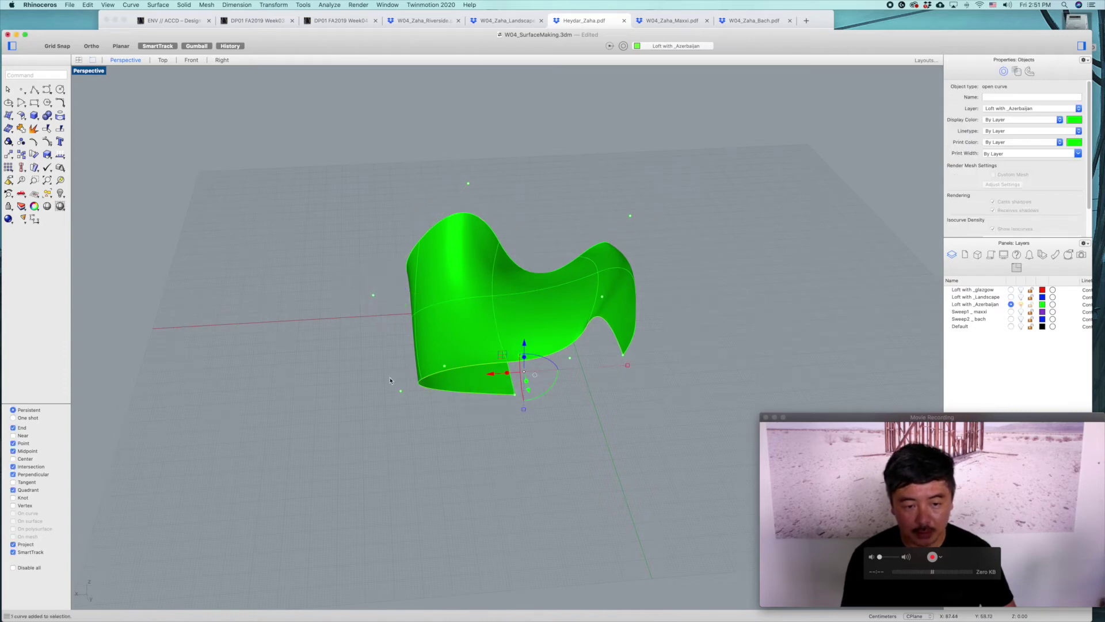
pyautogui.click(401, 391)
pyautogui.moveTo(373, 392); pyautogui.dragTo(447, 365)
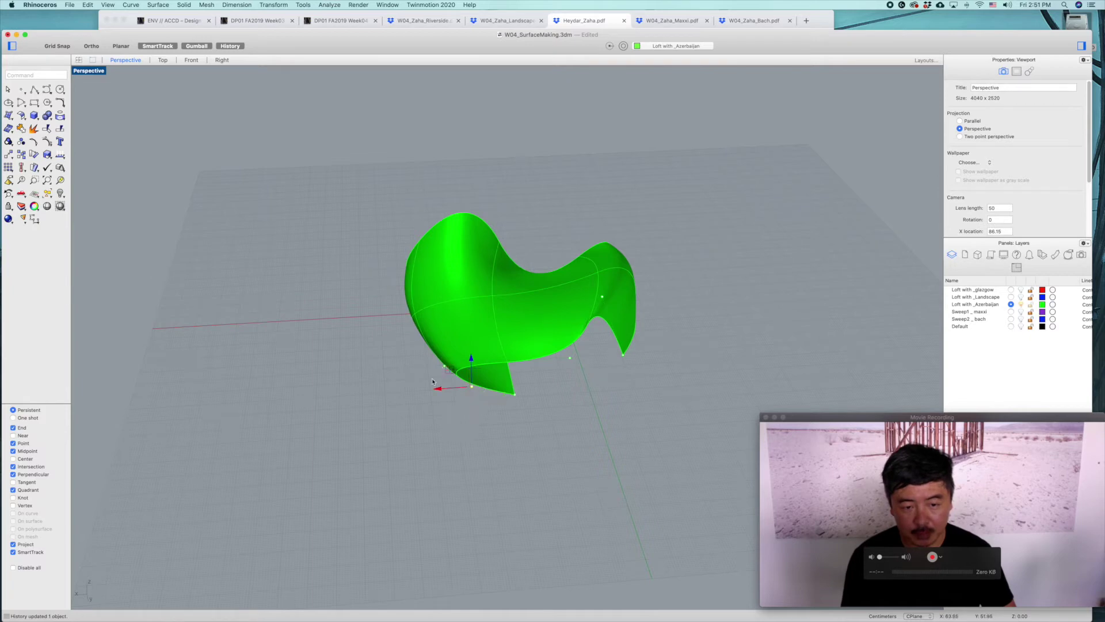
pyautogui.keyDown('shift'); pyautogui.click(443, 367); pyautogui.keyUp('shift')
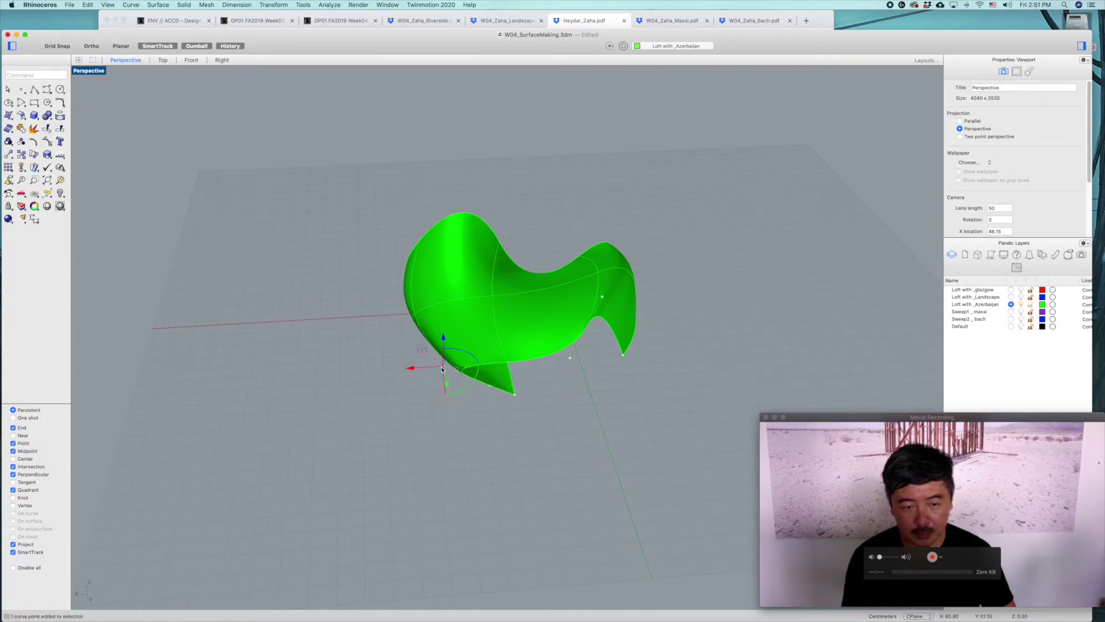
pyautogui.moveTo(429, 369); pyautogui.dragTo(452, 367)
pyautogui.press('Escape')
pyautogui.press('Escape')
# - Restore the four-view layout and copy the lofted surface twice at successive distances straight along y
pyautogui.moveTo(606, 413); pyautogui.dragTo(566, 389, button='right')
pyautogui.click(559, 339)
pyautogui.doubleClick(95, 71)
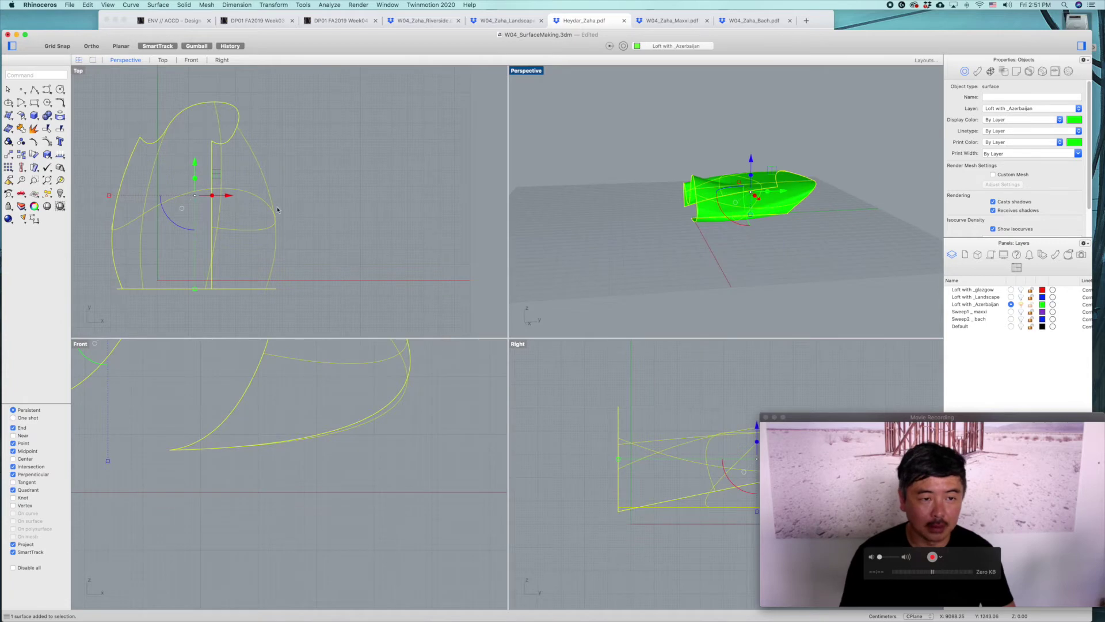
pyautogui.write('copy')
pyautogui.click(319, 212)
pyautogui.press('Return')
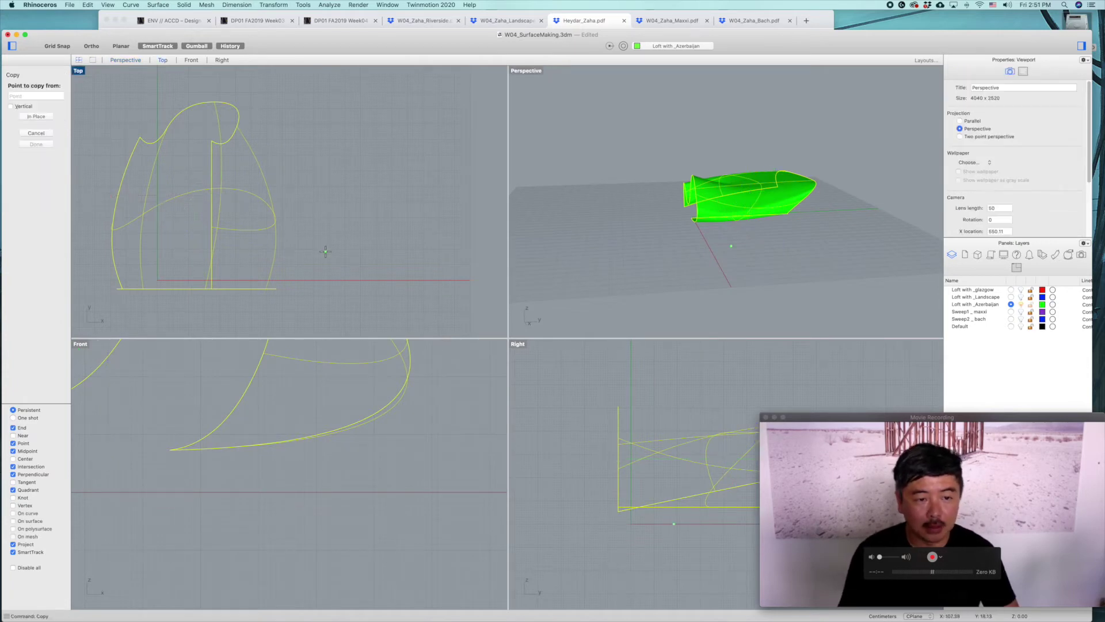
pyautogui.click(325, 251)
pyautogui.scroll(4, 325, 228)
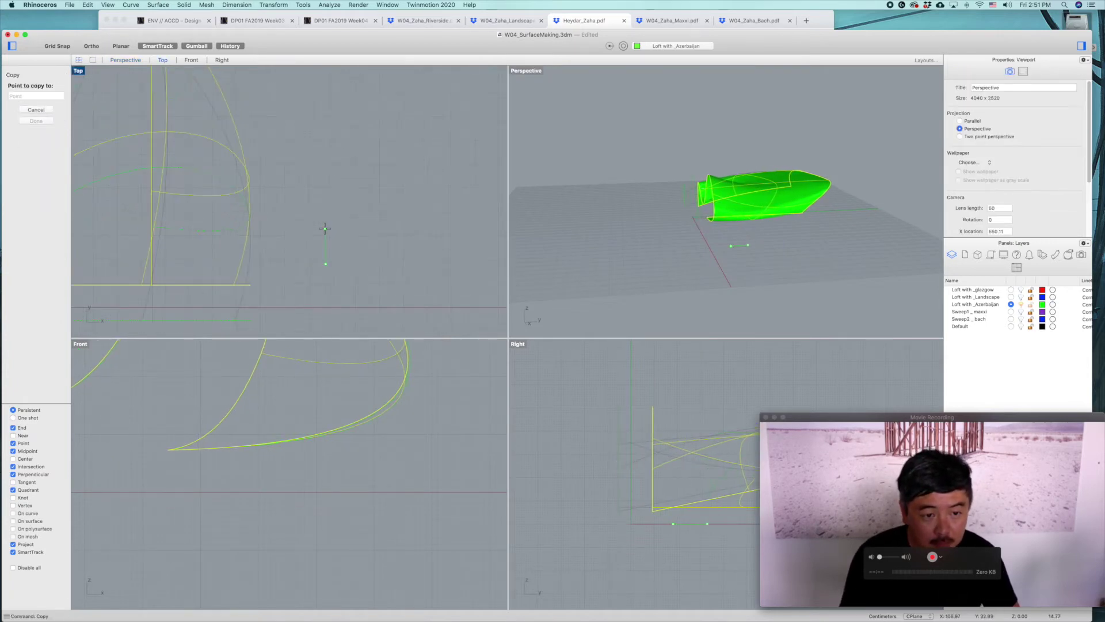
pyautogui.keyDown('shift'); pyautogui.click(325, 227); pyautogui.keyUp('shift')
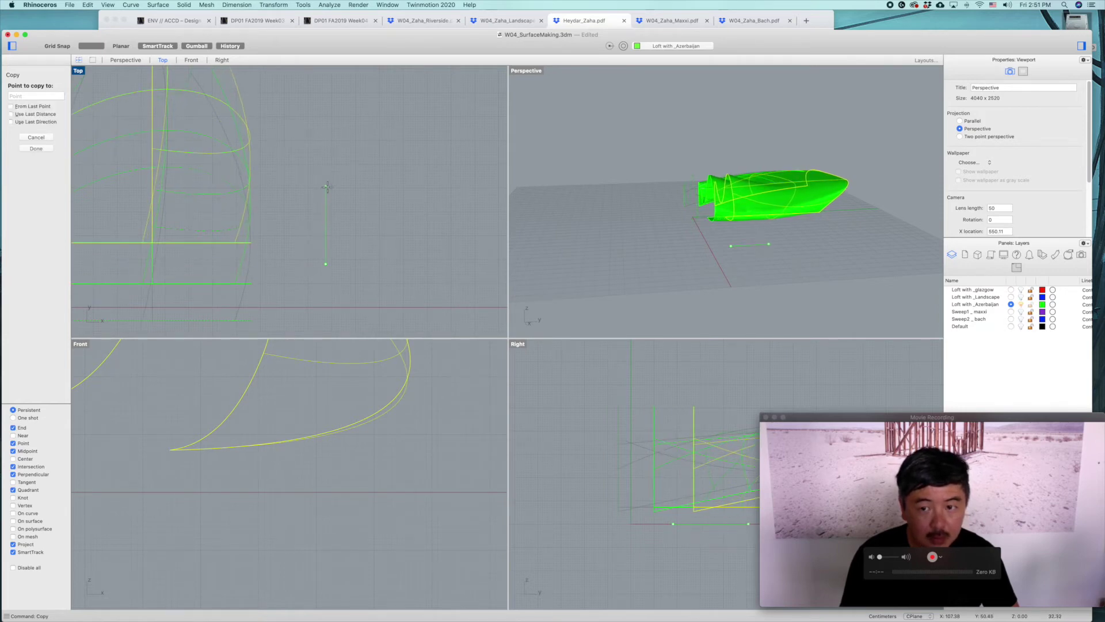
pyautogui.keyDown('shift'); pyautogui.click(325, 187); pyautogui.keyUp('shift')
pyautogui.press('Return')
# - Scale the middle surface copy uniformly by 1.2, accepting the broken history
pyautogui.moveTo(661, 247); pyautogui.dragTo(782, 233, button='right')
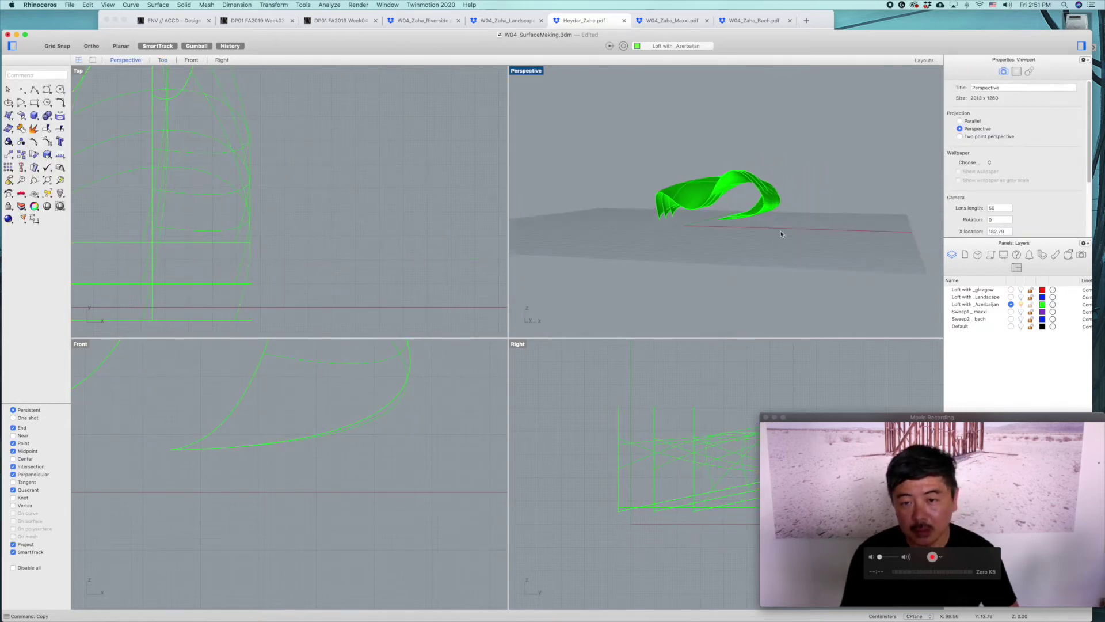
pyautogui.scroll(7, 785, 196)
pyautogui.moveTo(784, 196); pyautogui.dragTo(669, 216, button='right')
pyautogui.click(674, 212)
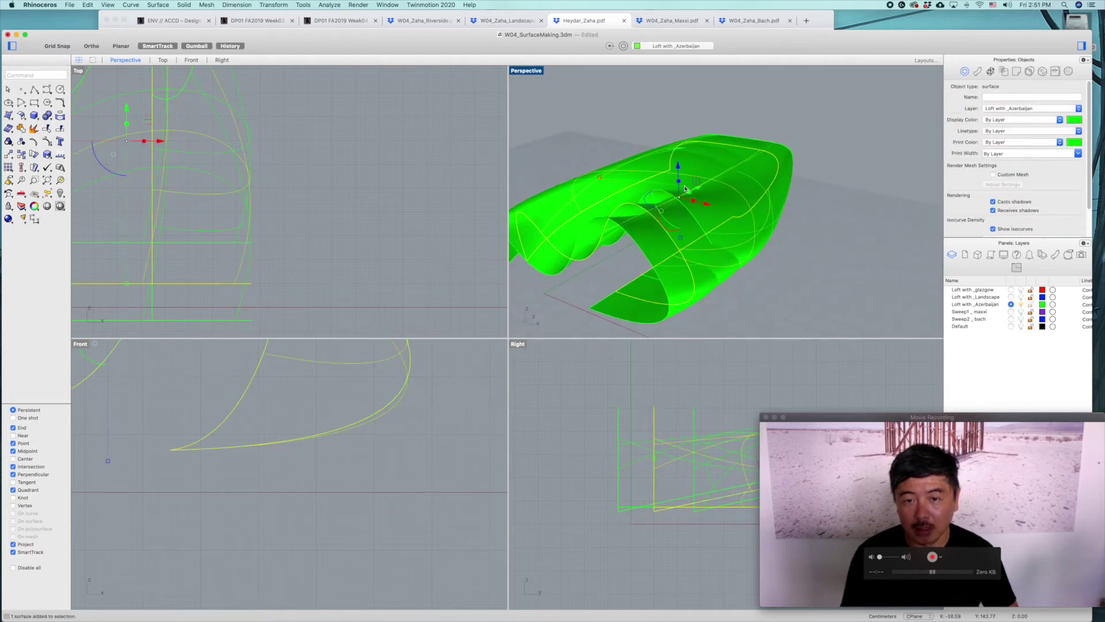
pyautogui.click(600, 179)
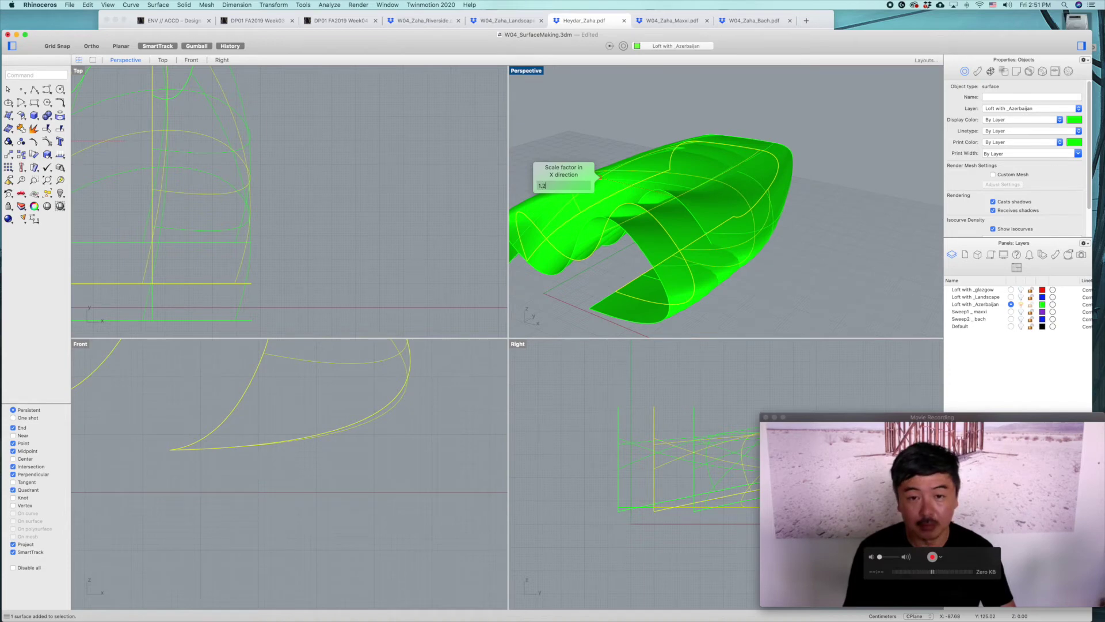
pyautogui.press('Return')
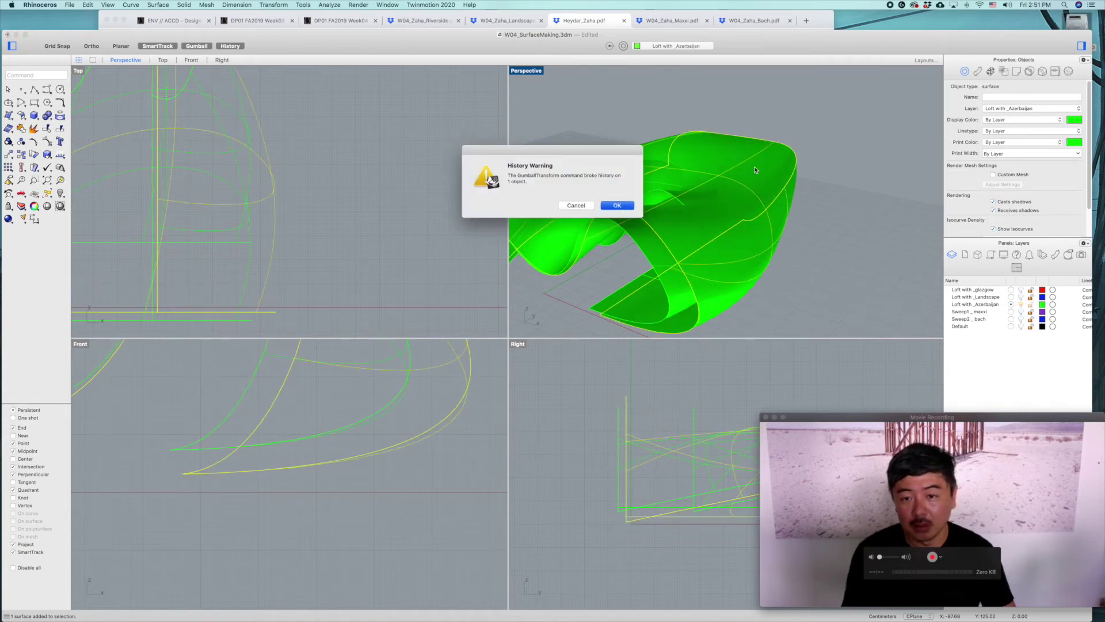
pyautogui.press('Return')
# - Try scaling the middle surface copy uniformly by a further factor of 1.4
pyautogui.click(585, 175)
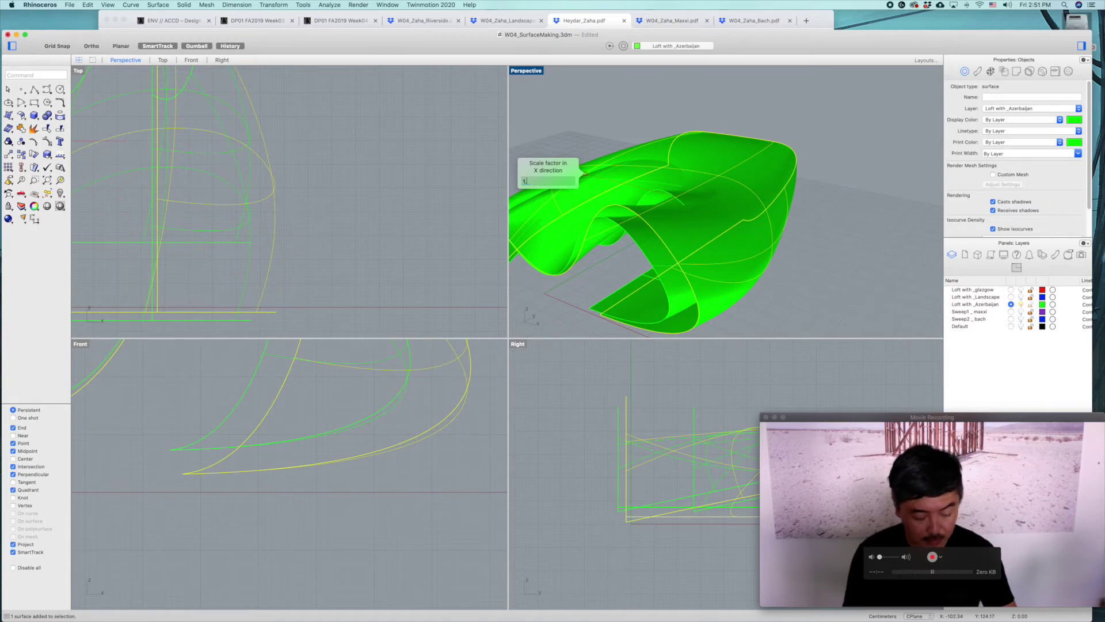
pyautogui.write('1.4')
pyautogui.press('Return')
pyautogui.click(863, 155)
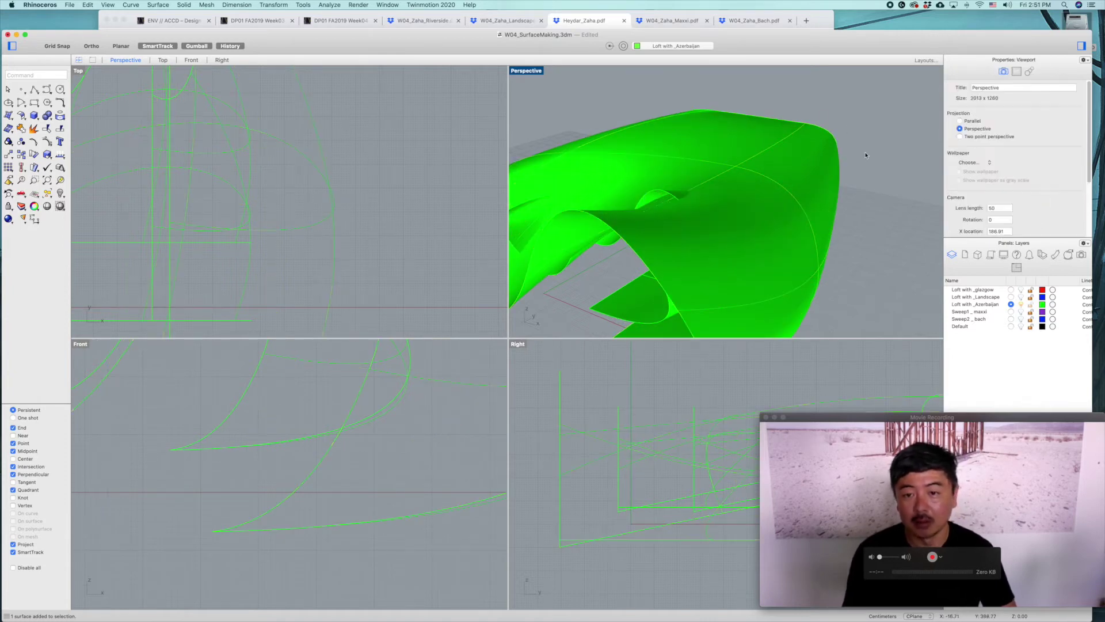
pyautogui.scroll(-3, 863, 173)
pyautogui.moveTo(863, 190); pyautogui.dragTo(865, 179, button='right')
pyautogui.moveTo(865, 179); pyautogui.dragTo(848, 225, button='right')
# - Enlarge the rearmost surface copy uniformly beyond the size of the middle copy, accepting the broken history
pyautogui.click(863, 185)
pyautogui.scroll(2, 763, 183)
pyautogui.click(763, 185)
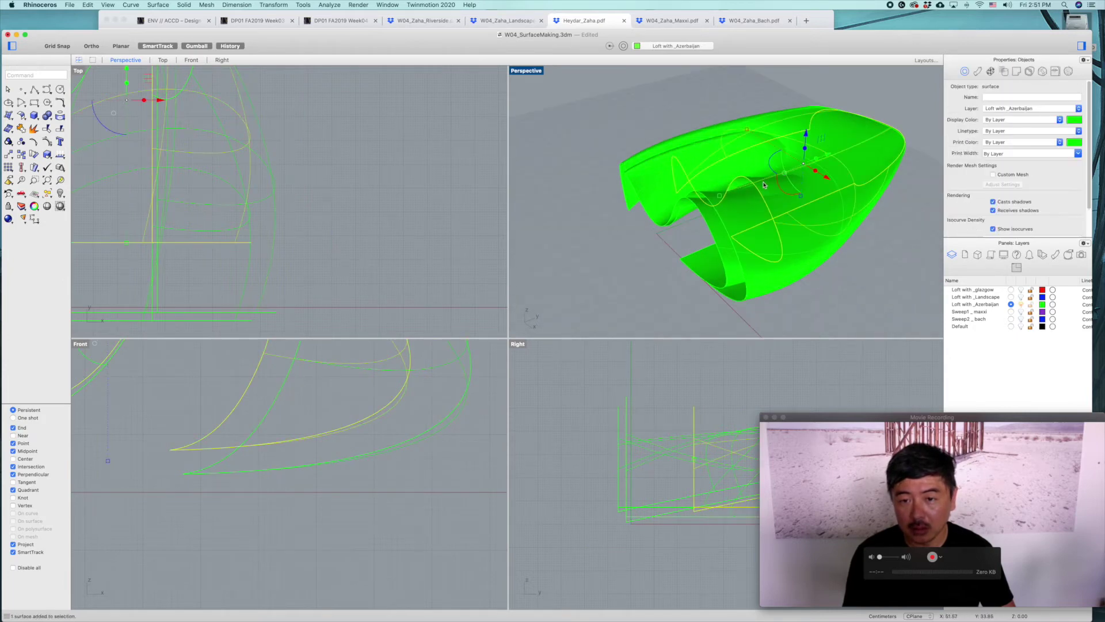
pyautogui.moveTo(740, 126); pyautogui.dragTo(728, 117)
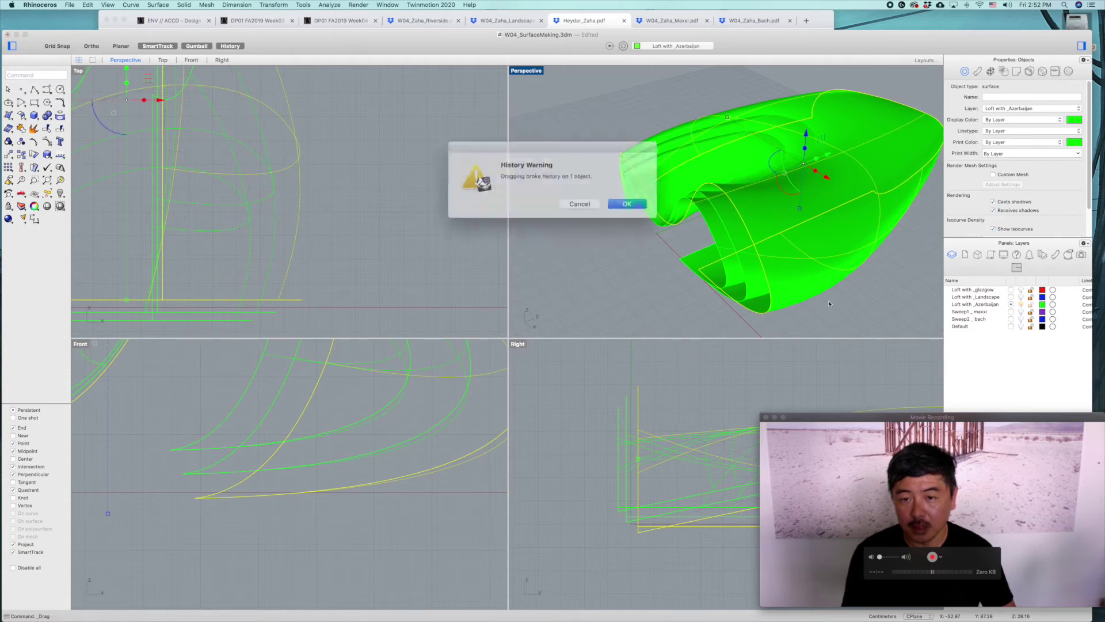
pyautogui.click(614, 200)
# - Lower the original and middle surfaces together, and lower the original further so its base lines up with the larger shells
pyautogui.moveTo(627, 266); pyautogui.dragTo(794, 205, button='right')
pyautogui.click(794, 233)
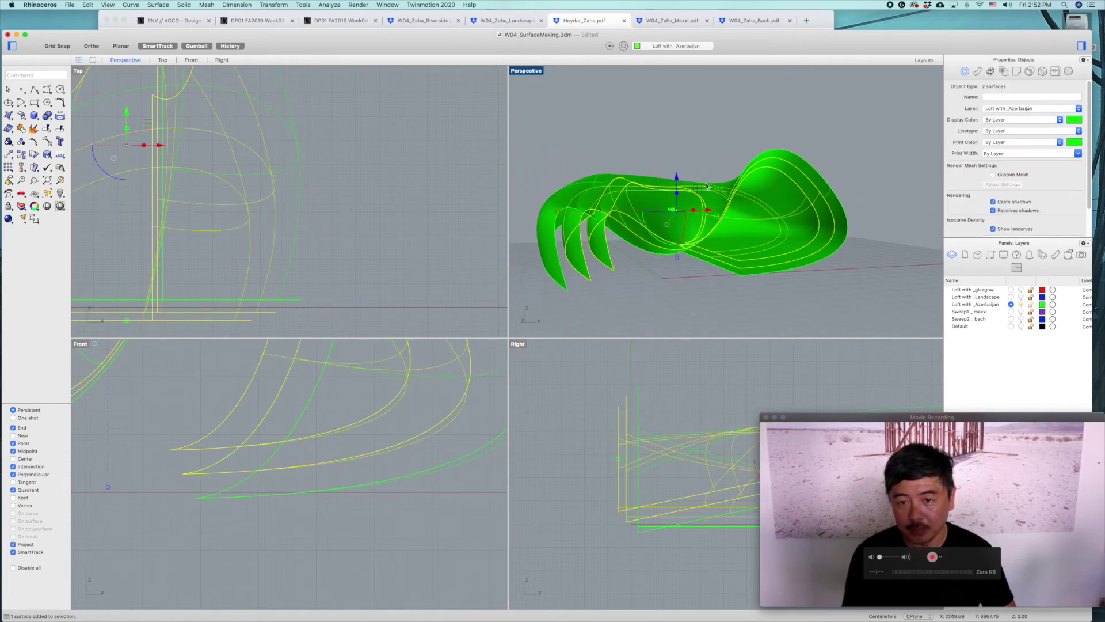
pyautogui.moveTo(682, 178); pyautogui.dragTo(677, 190)
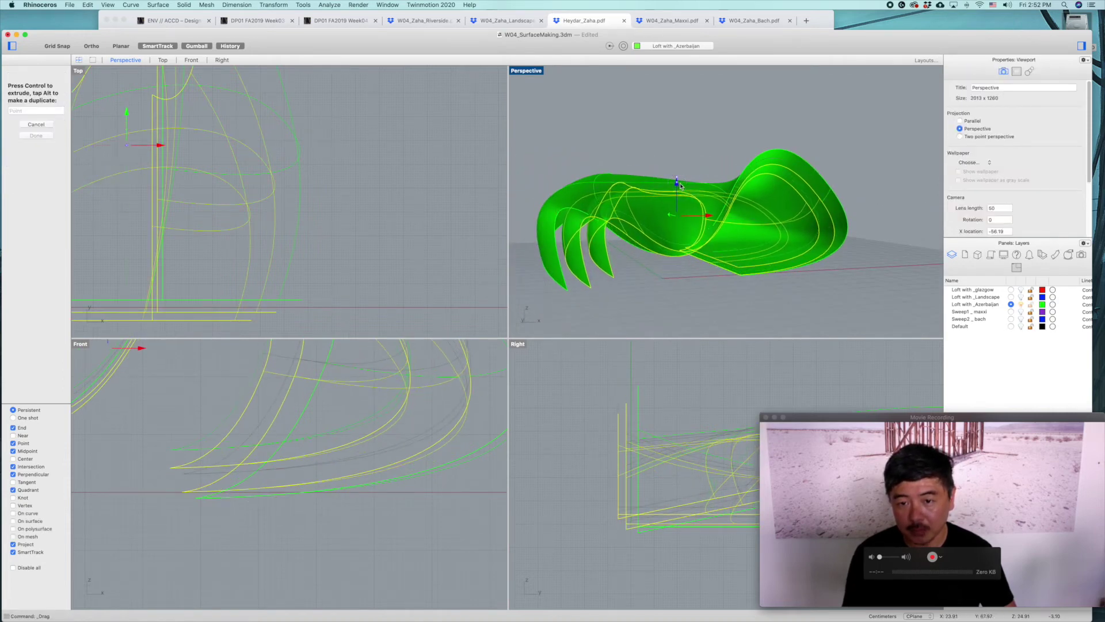
pyautogui.click(617, 200)
pyautogui.press('Escape')
pyautogui.click(762, 254)
pyautogui.moveTo(678, 186); pyautogui.dragTo(682, 191)
pyautogui.click(732, 291)
# - Select all the construction curves and hide them, leaving only the three nested surfaces
pyautogui.moveTo(812, 283); pyautogui.dragTo(745, 288, button='right')
pyautogui.write('se')
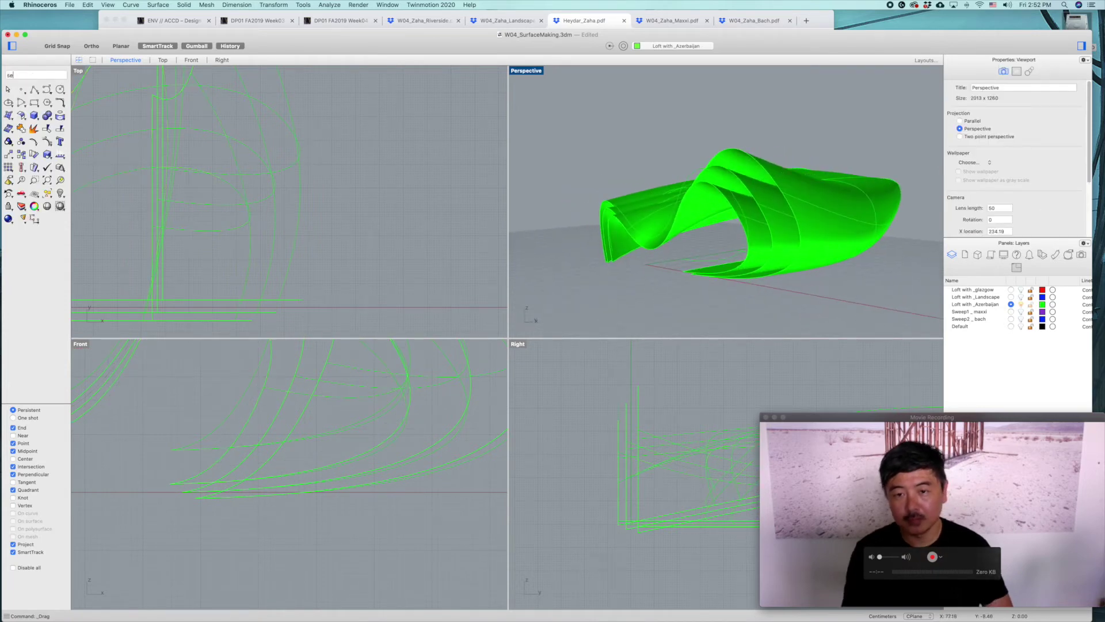
pyautogui.press('Return')
pyautogui.write('h')
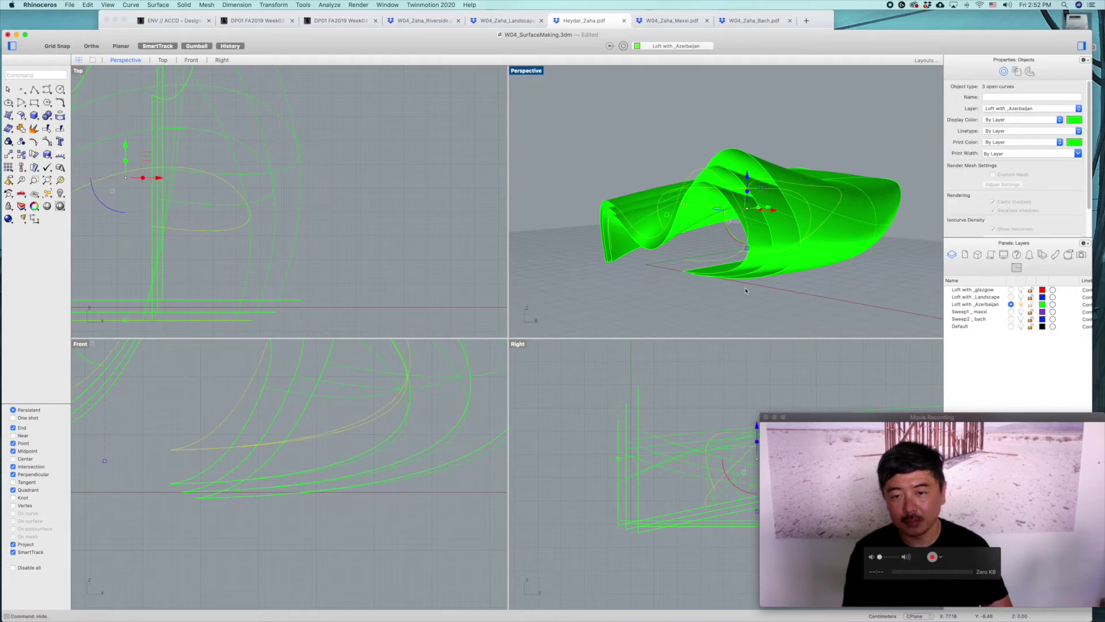
pyautogui.moveTo(791, 258); pyautogui.dragTo(915, 262, button='right')
pyautogui.moveTo(710, 294); pyautogui.dragTo(808, 232, button='right')
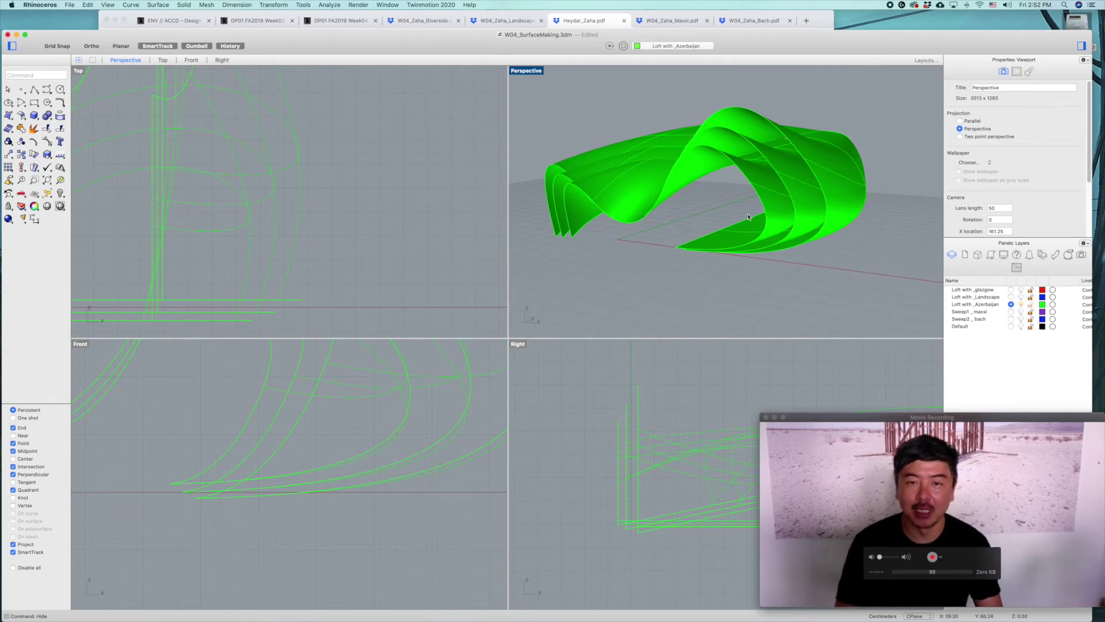
# - Switch to Chrome to compare the model with the building photo in Heydar_Zaha.pdf, and return to Rhino
pyautogui.click(593, 22)
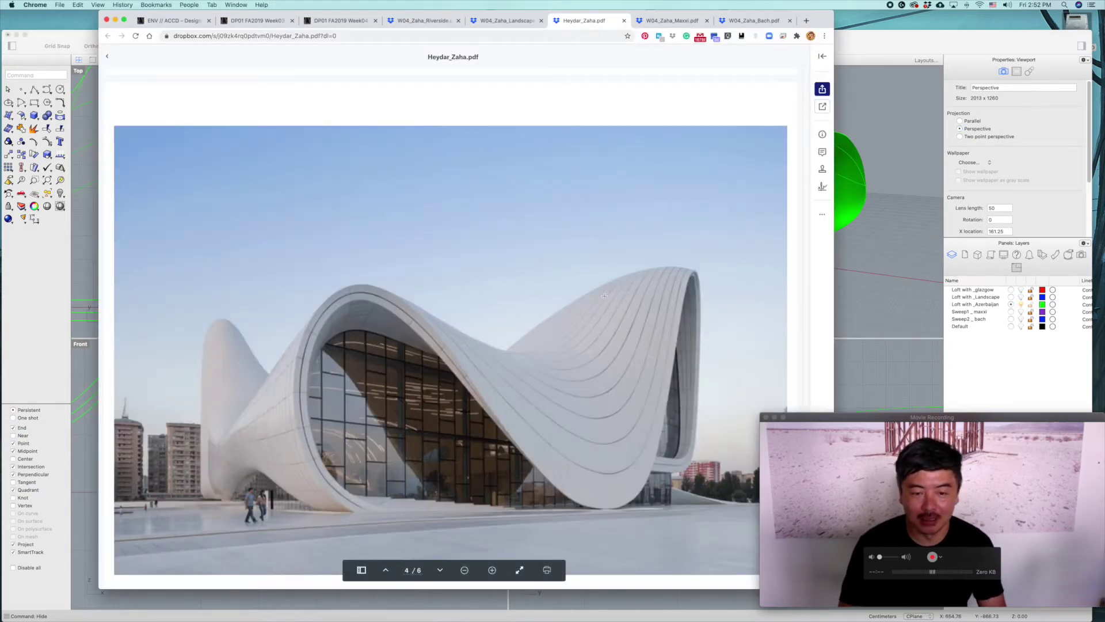
pyautogui.scroll(1, 604, 296)
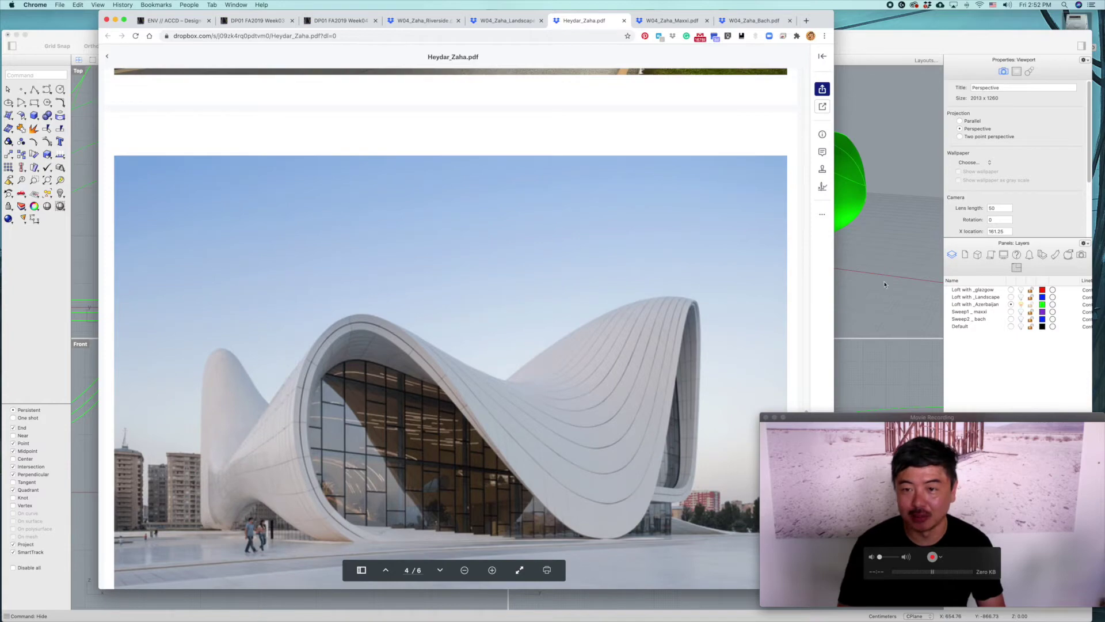
pyautogui.click(856, 237)
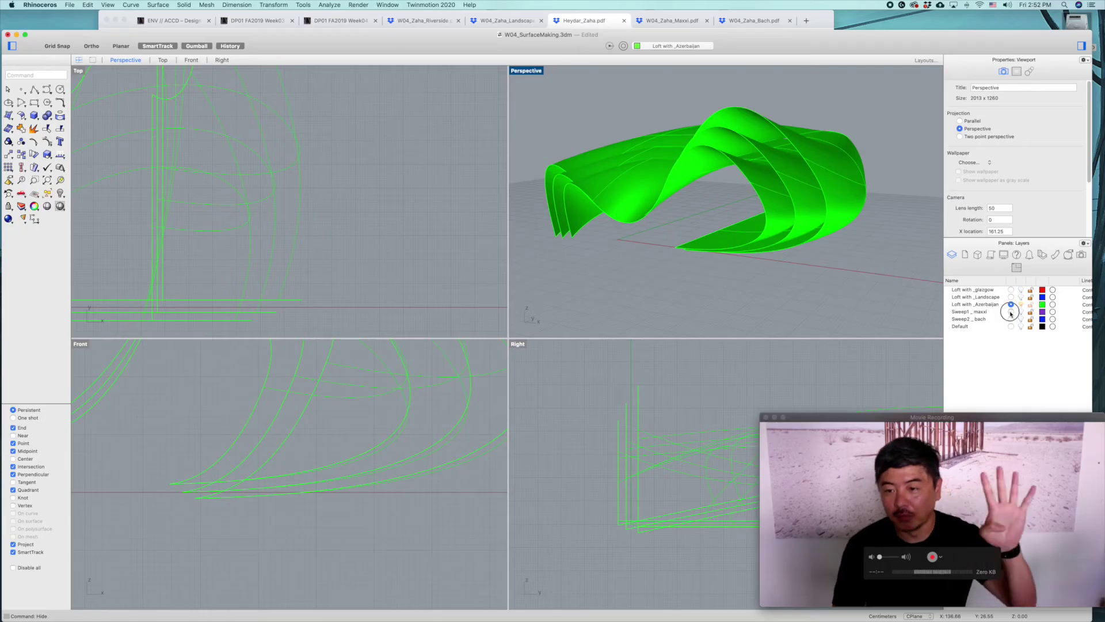
# - Make the Sweep1 _ maxxi layer current and turn off the Loft with _Azerbaijan layer
pyautogui.click(1022, 311)
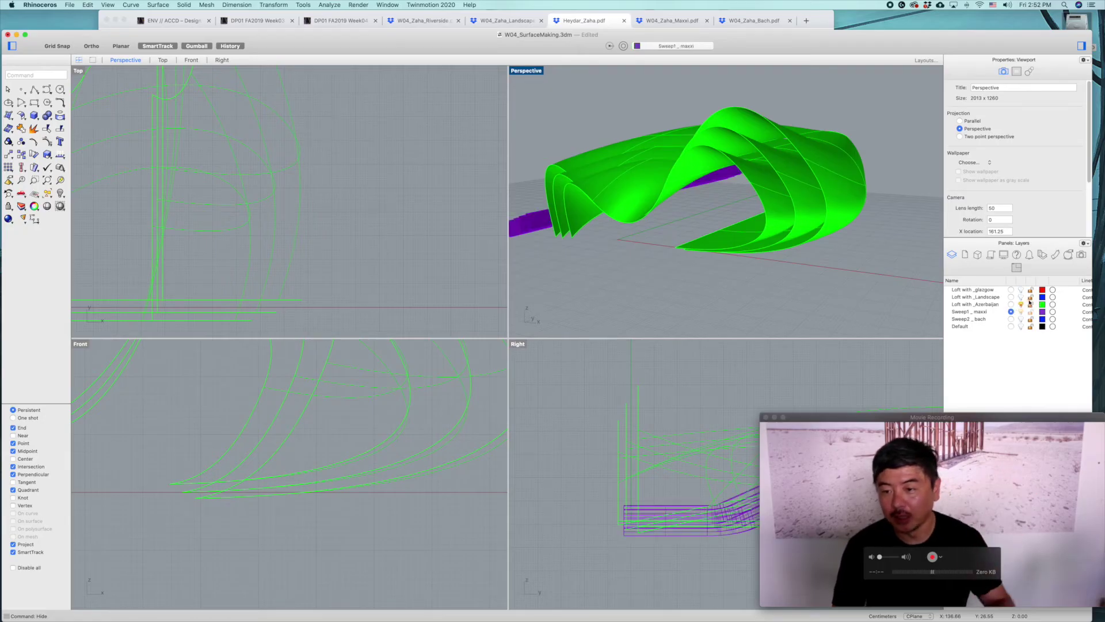
pyautogui.click(1020, 304)
pyautogui.moveTo(767, 247); pyautogui.dragTo(726, 275, button='right')
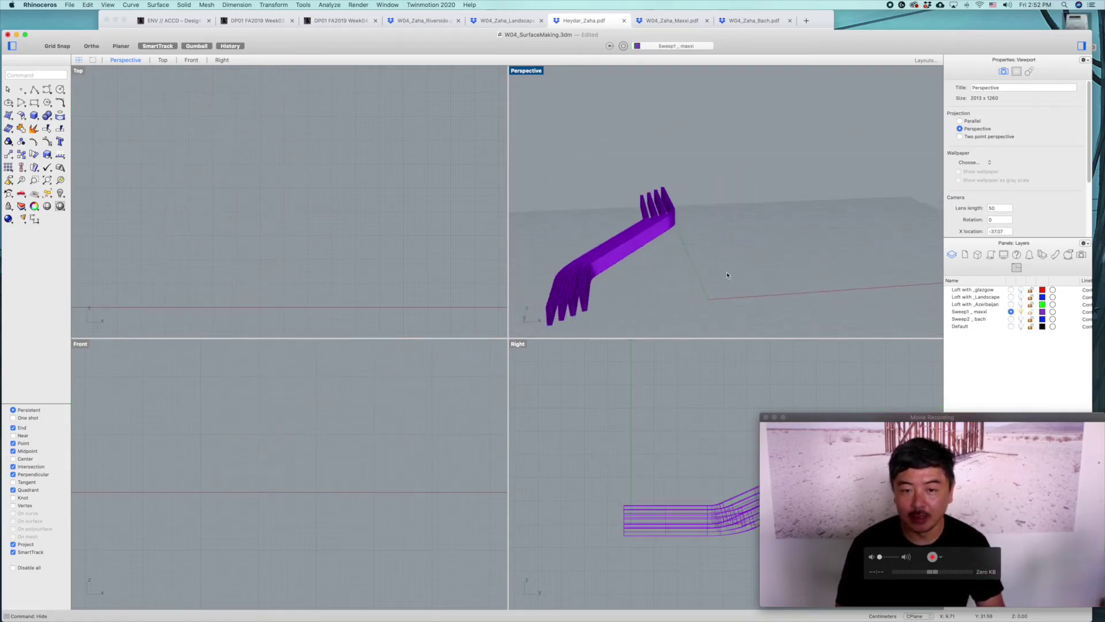
# - Switch to Chrome and examine the museum reference images in W04_Zaha_Maxxi.pdf
pyautogui.click(666, 23)
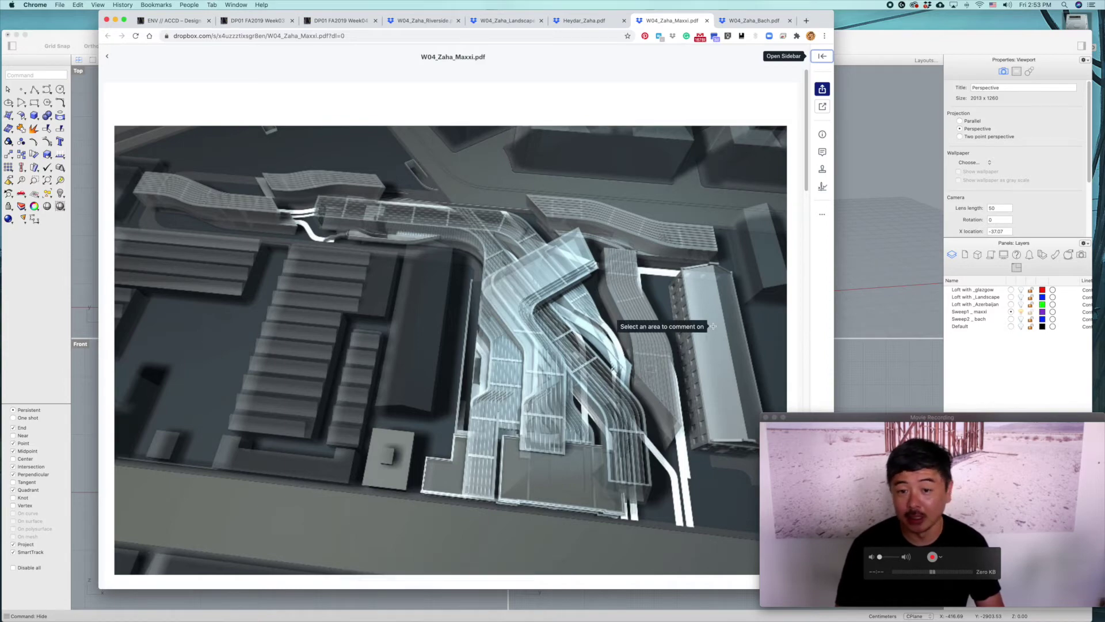
pyautogui.scroll(-1, 713, 327)
pyautogui.scroll(-10, 713, 327)
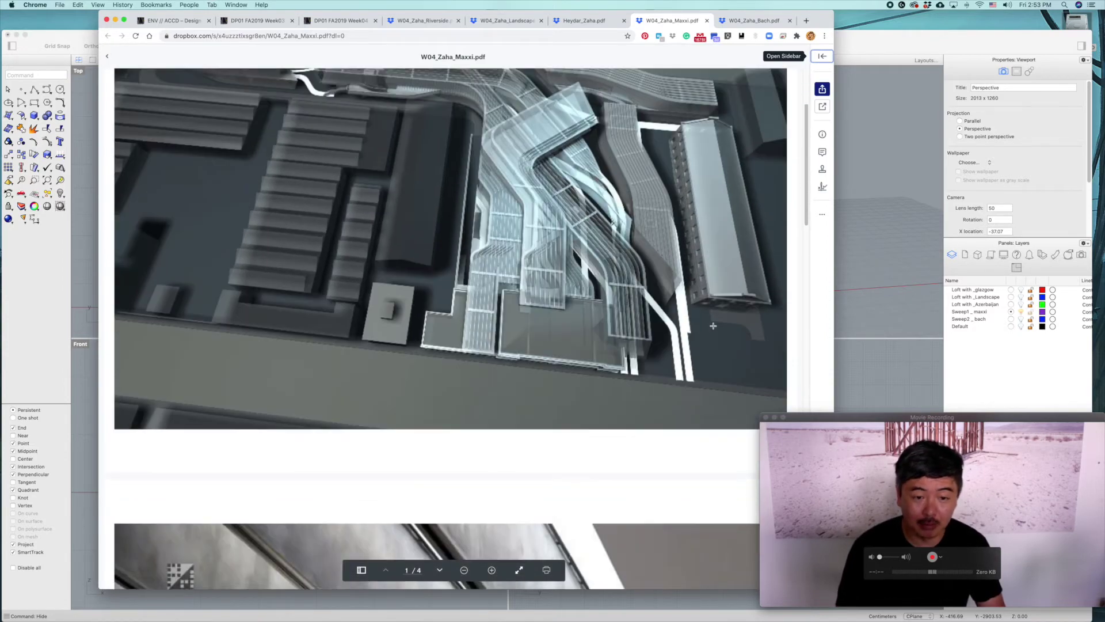
# - Look through the aerial and interior reference images in W04_Zaha_Maxxi.pdf
pyautogui.scroll(-10, 713, 327)
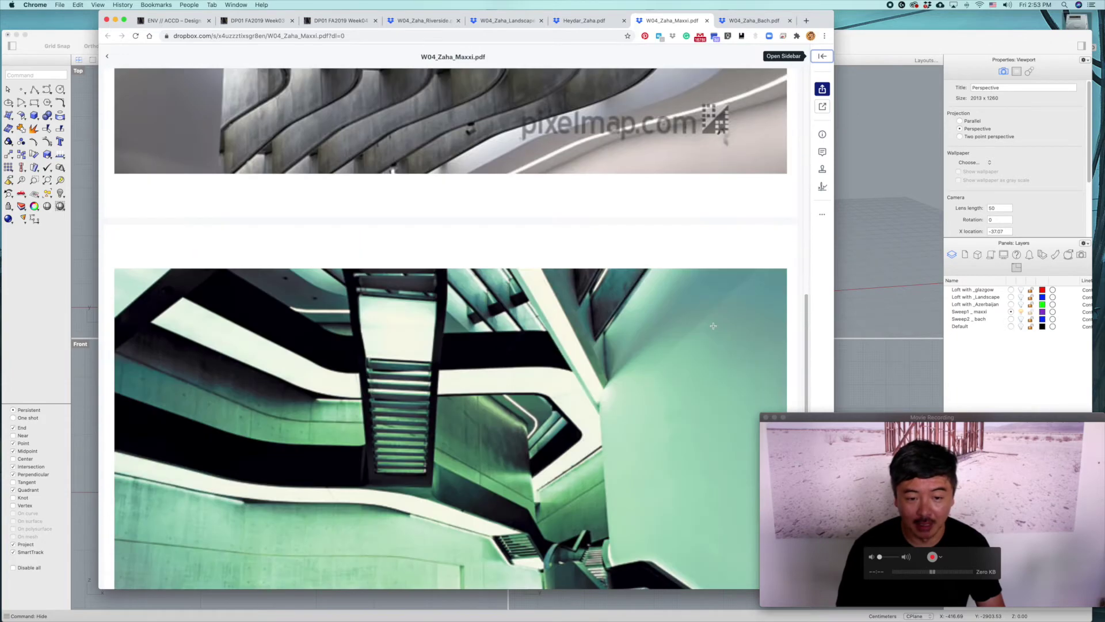
pyautogui.scroll(-10, 713, 327)
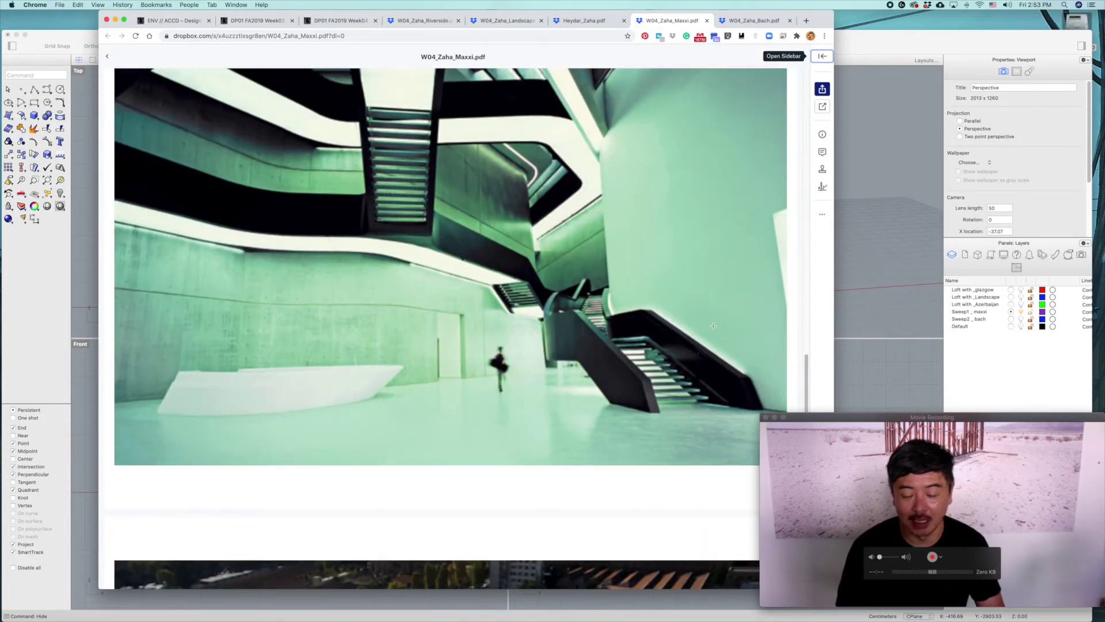
pyautogui.scroll(-2, 713, 327)
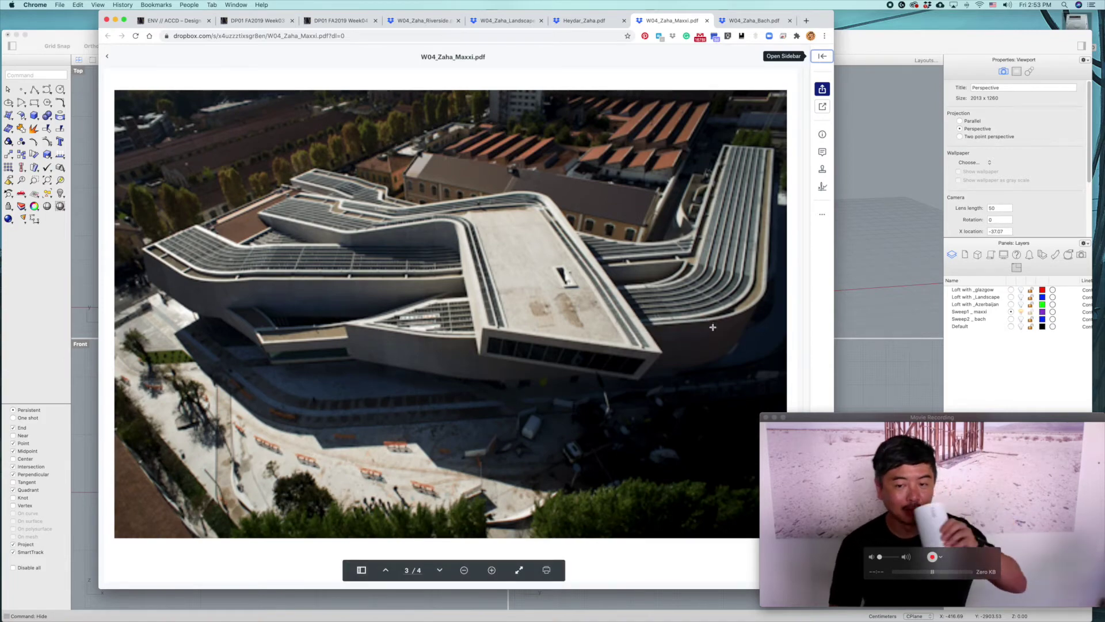
pyautogui.scroll(10, 713, 327)
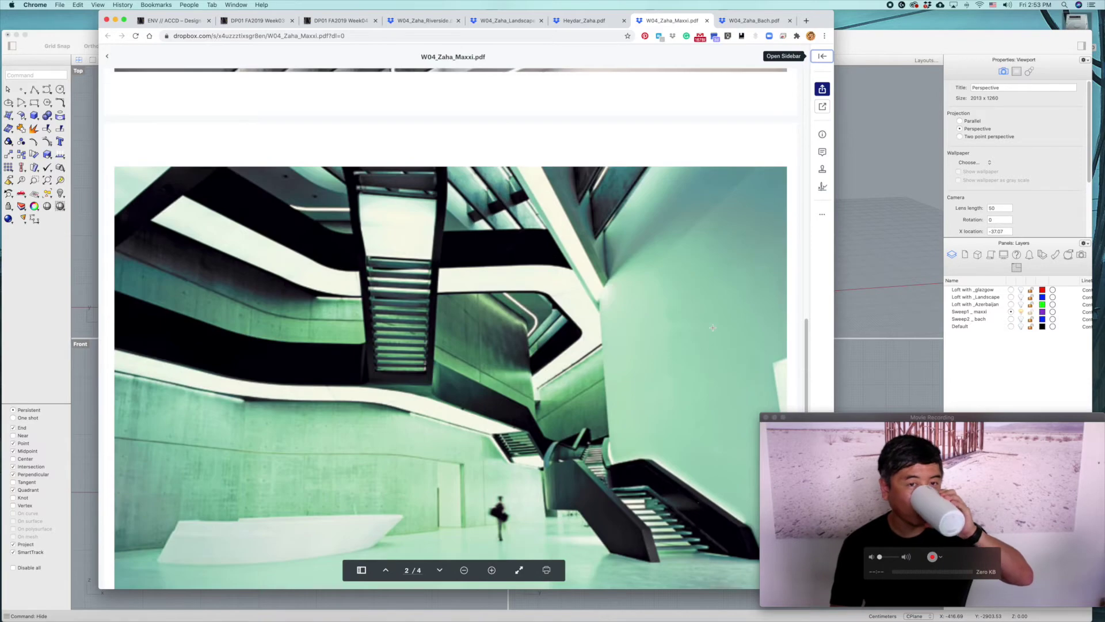
pyautogui.scroll(15, 713, 328)
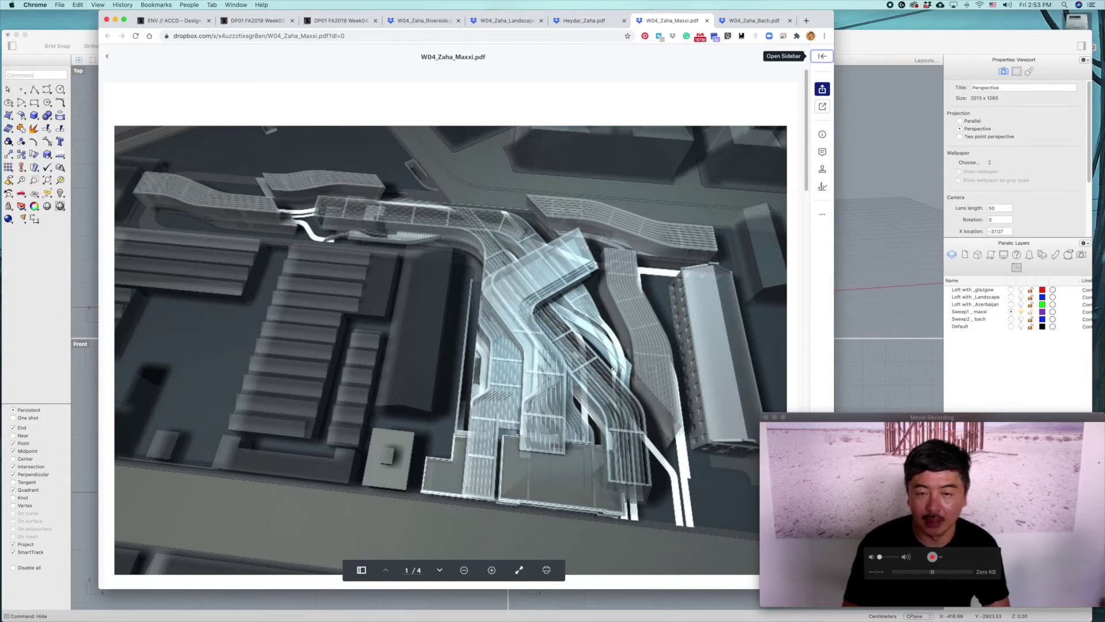
# - Switch to Rhinoceros and draw a vertical polyline with grid snap in the maximized Top view, starting at X 40 on the x-axis
pyautogui.click(868, 203)
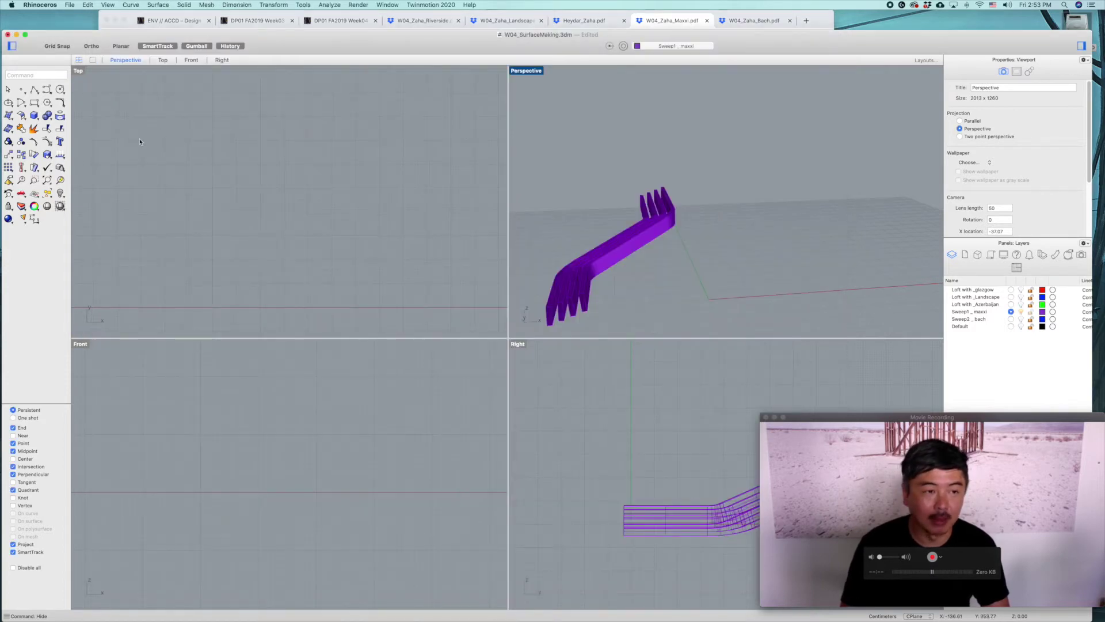
pyautogui.doubleClick(78, 71)
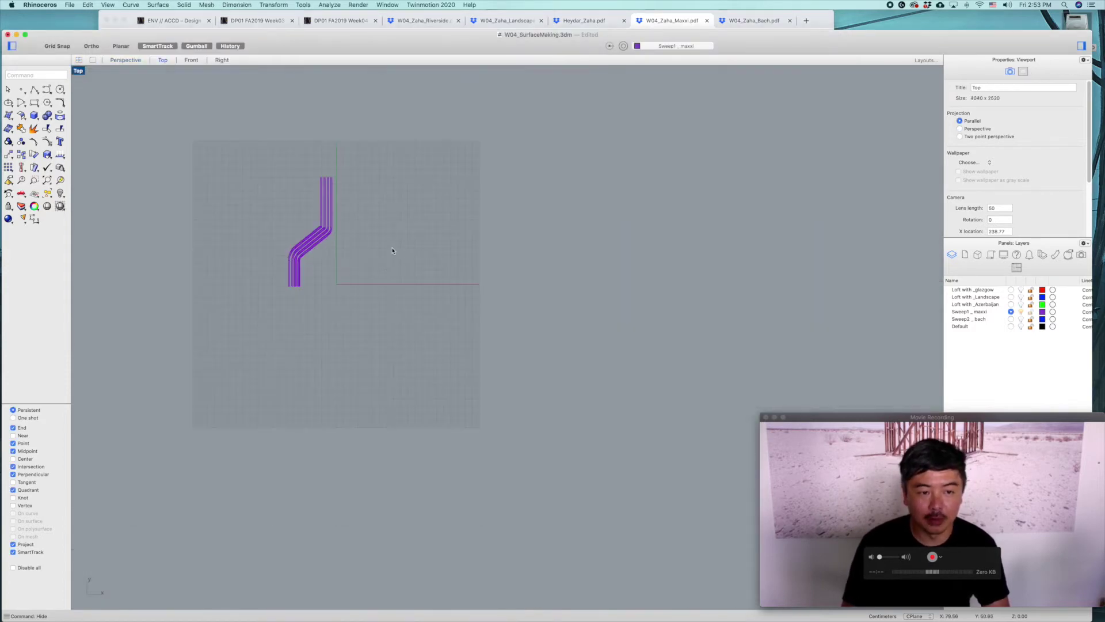
pyautogui.click(34, 91)
pyautogui.scroll(5, 347, 279)
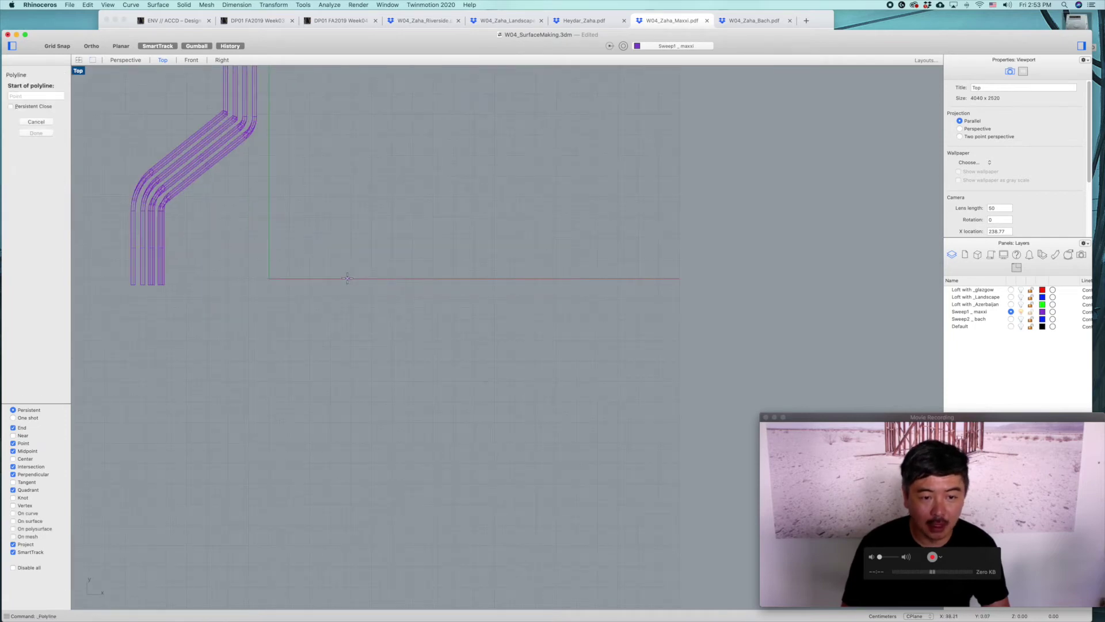
pyautogui.press('F9')
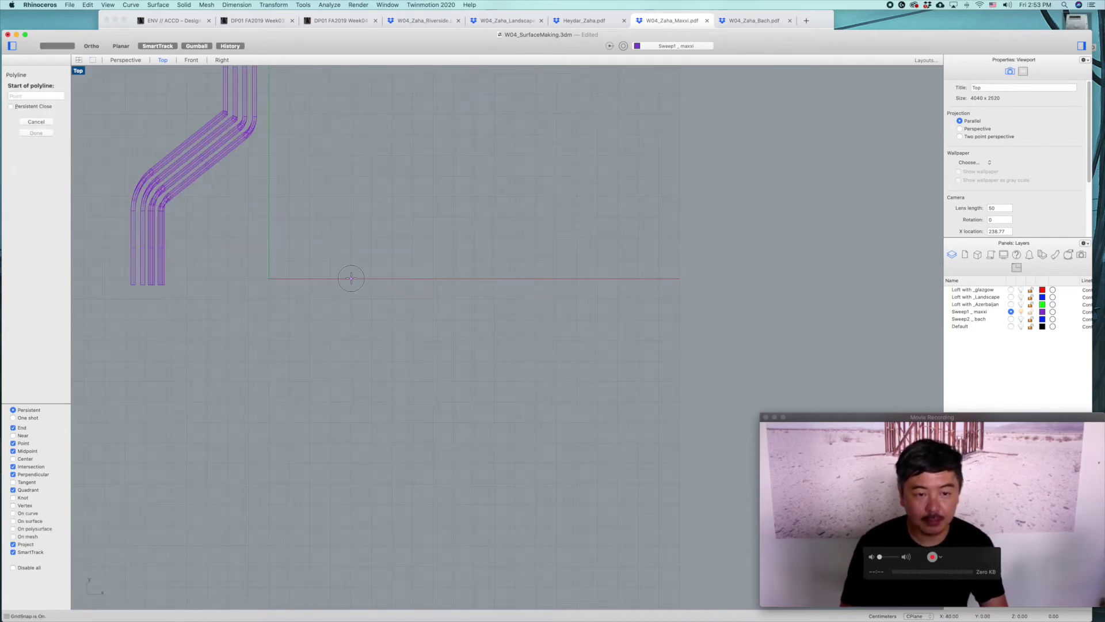
pyautogui.click(351, 278)
pyautogui.moveTo(360, 136); pyautogui.dragTo(351, 190, button='right')
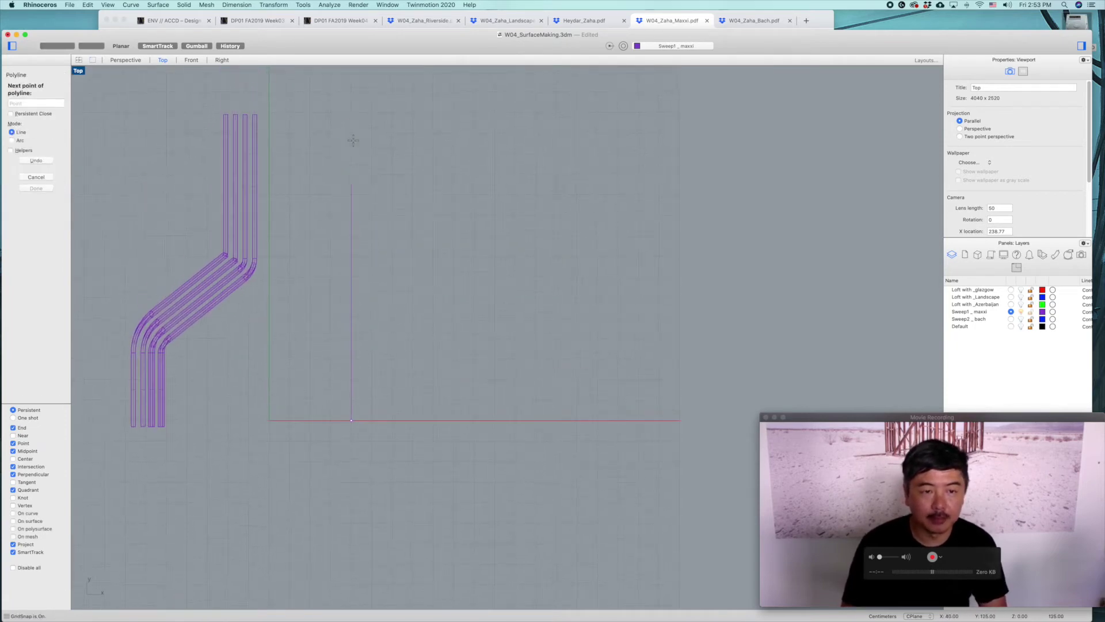
pyautogui.click(351, 111)
pyautogui.press('Return')
# - Rebuild the vertical line with a point count of 6 and degree 1
pyautogui.moveTo(329, 158); pyautogui.dragTo(330, 159)
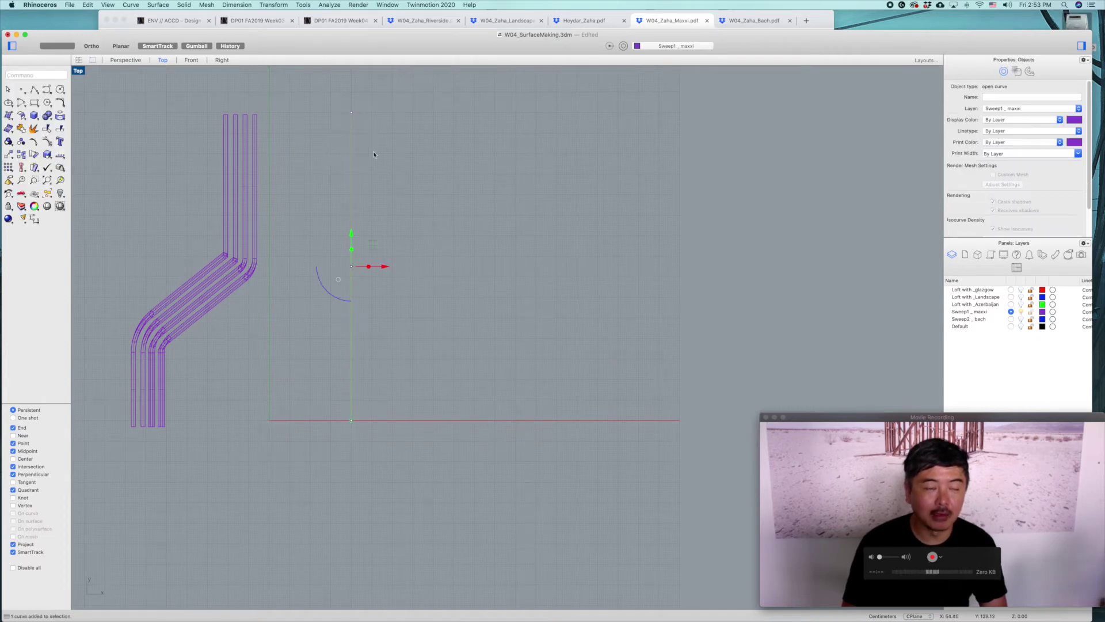
pyautogui.write('Rebuild')
pyautogui.press('Return')
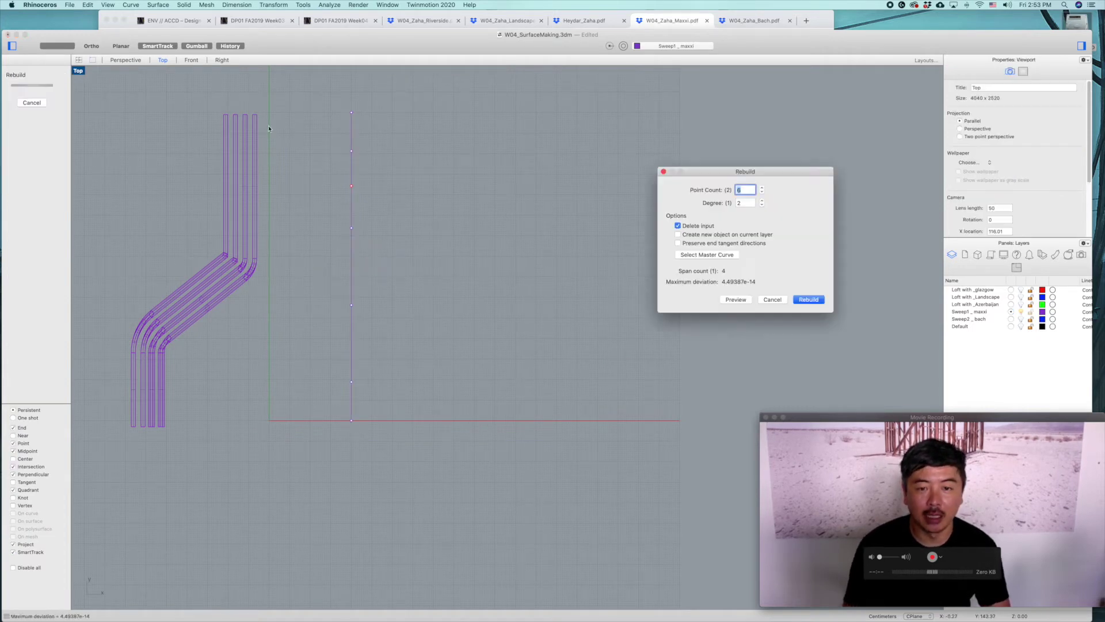
pyautogui.press('Tab')
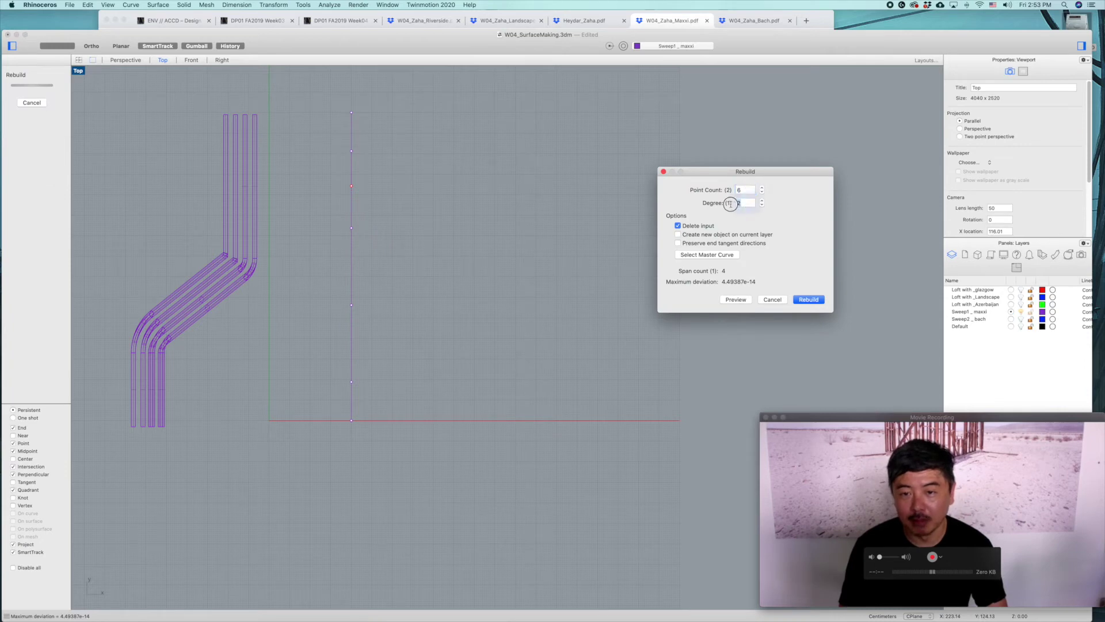
pyautogui.click(808, 299)
pyautogui.click(405, 298)
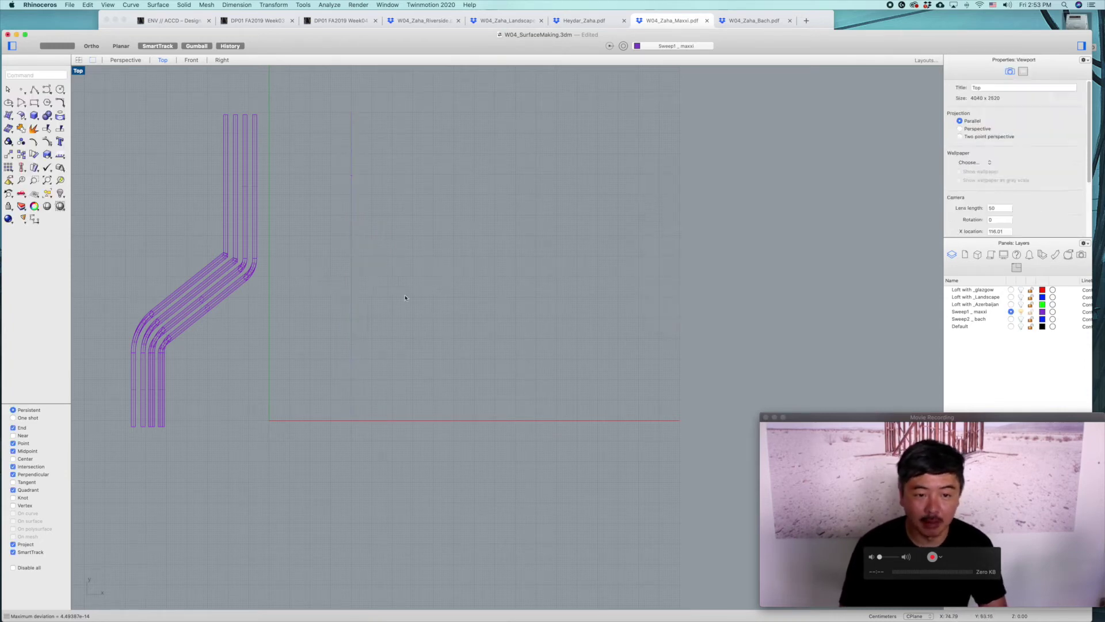
pyautogui.moveTo(325, 326); pyautogui.dragTo(326, 322)
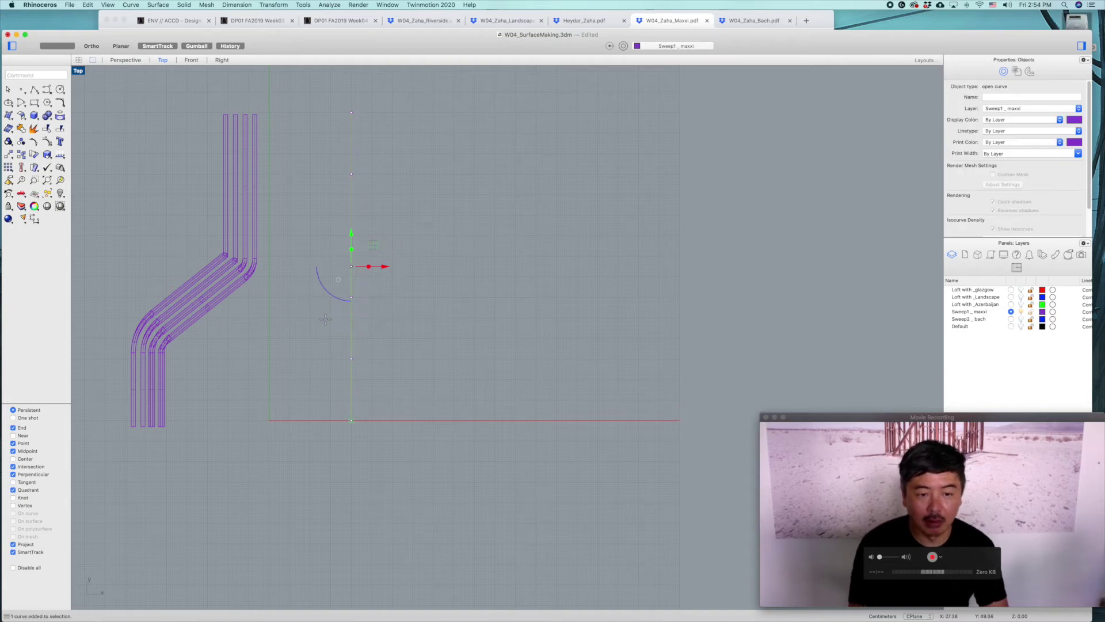
pyautogui.press('c')
pyautogui.scroll(8, 360, 412)
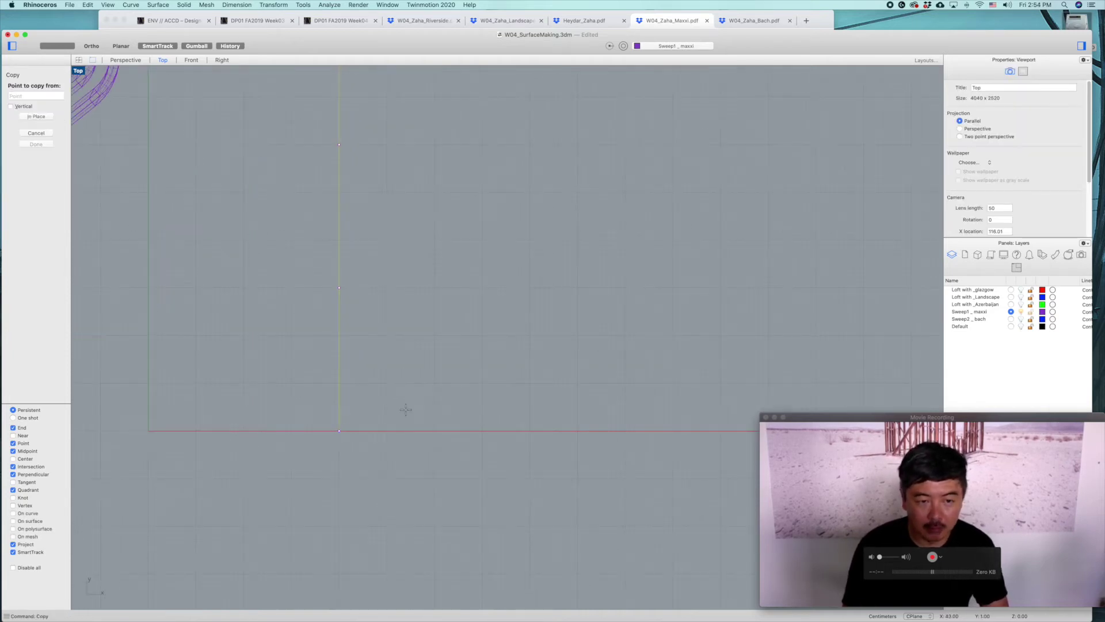
pyautogui.press('Escape')
pyautogui.press('Escape')
pyautogui.scroll(-3, 461, 394)
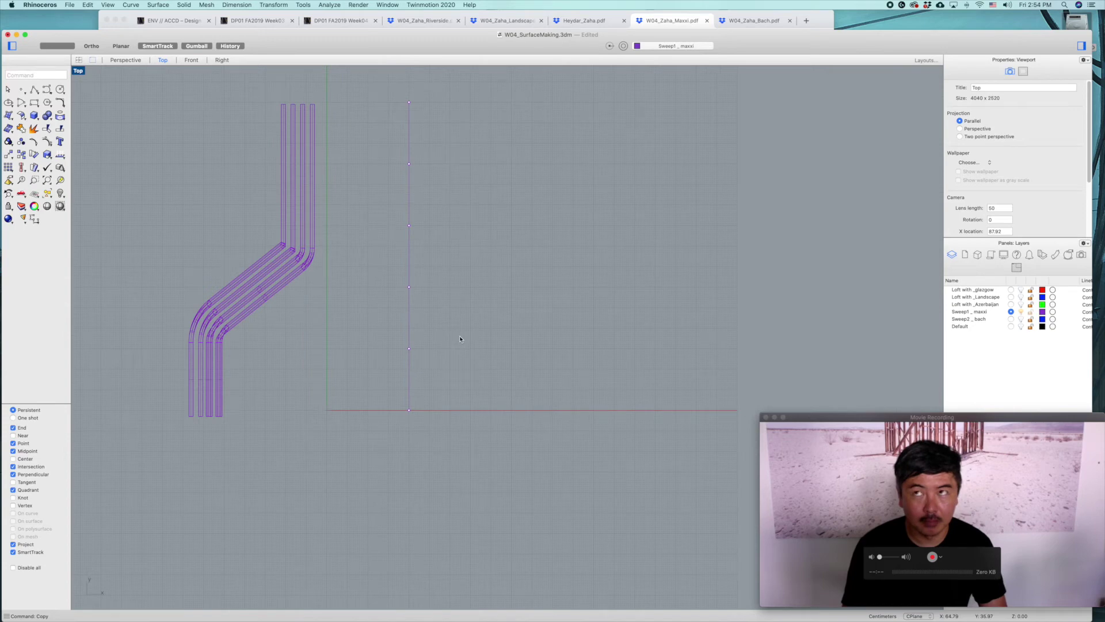
# - Copy the rebuilt line five times in the positive X direction, spaced about 10 cm apart
pyautogui.click(410, 394)
pyautogui.write('copy')
pyautogui.press('Return')
pyautogui.click(408, 391)
pyautogui.keyDown('shift'); pyautogui.click(430, 393); pyautogui.keyUp('shift')
pyautogui.keyDown('shift'); pyautogui.click(450, 392); pyautogui.keyUp('shift')
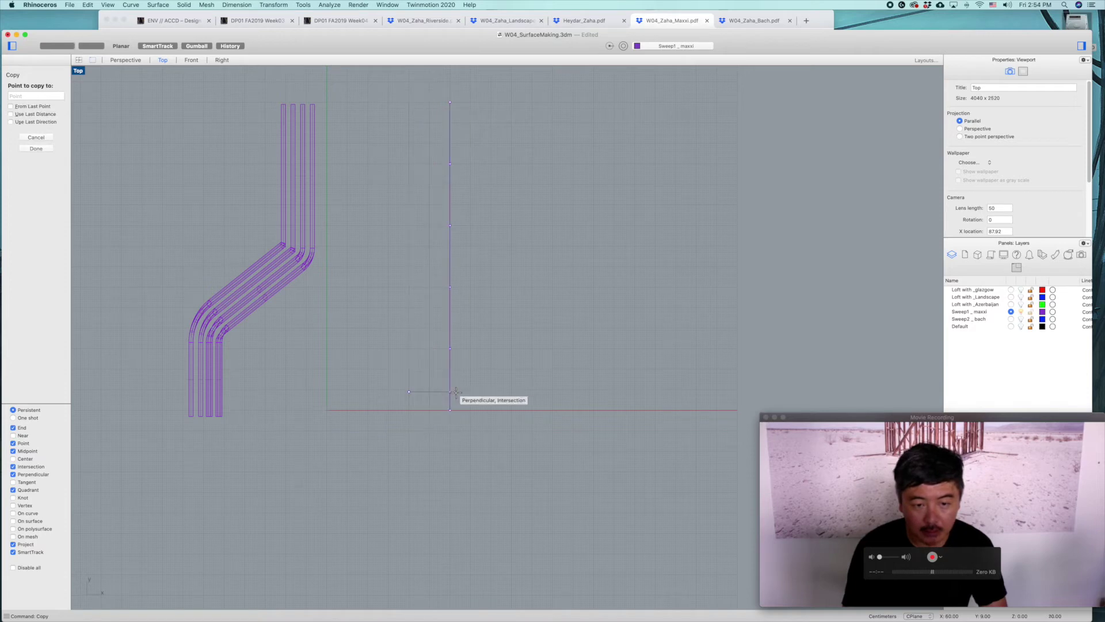
pyautogui.click(470, 393)
pyautogui.click(471, 392)
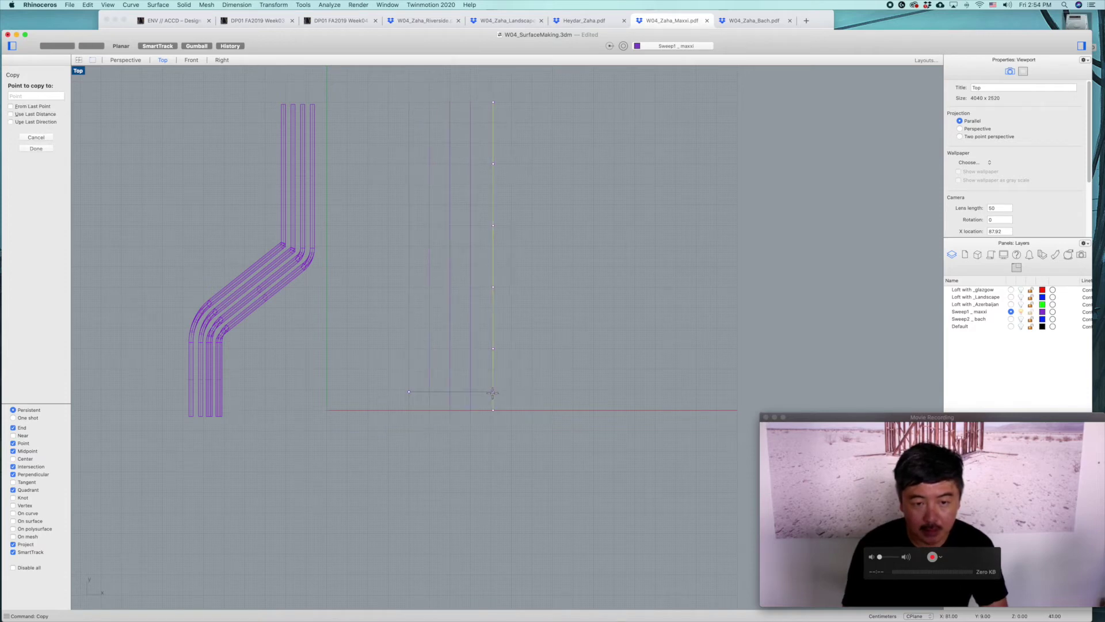
pyautogui.click(491, 392)
pyautogui.click(511, 392)
pyautogui.press('Return')
# - Turn on the control points of all six vertical lines
pyautogui.moveTo(377, 357); pyautogui.dragTo(377, 357)
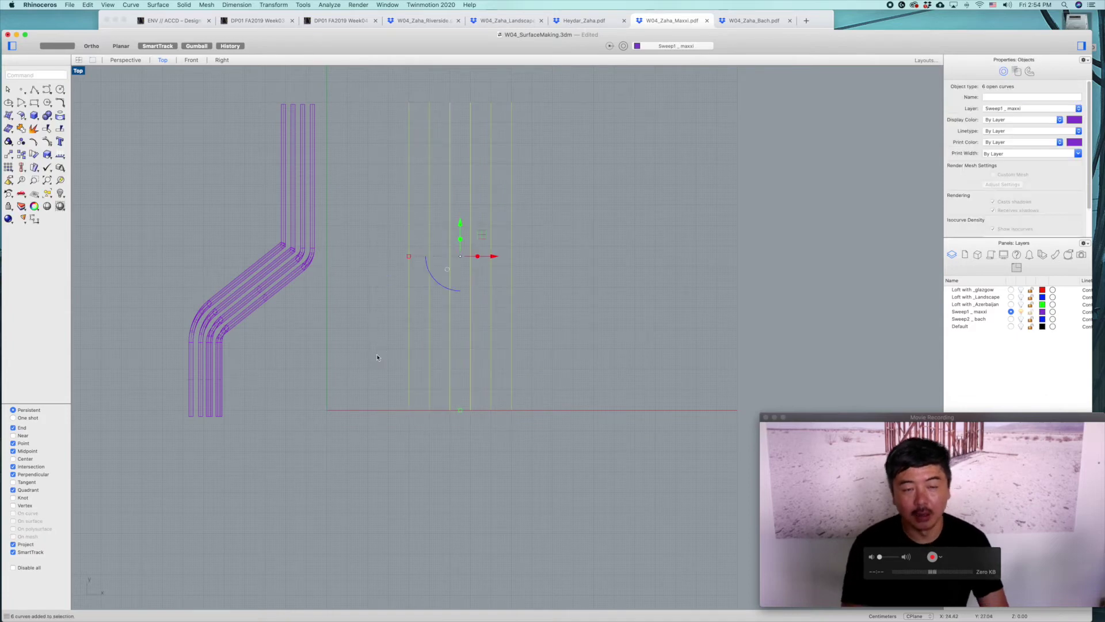
pyautogui.write('pon')
pyautogui.press('Return')
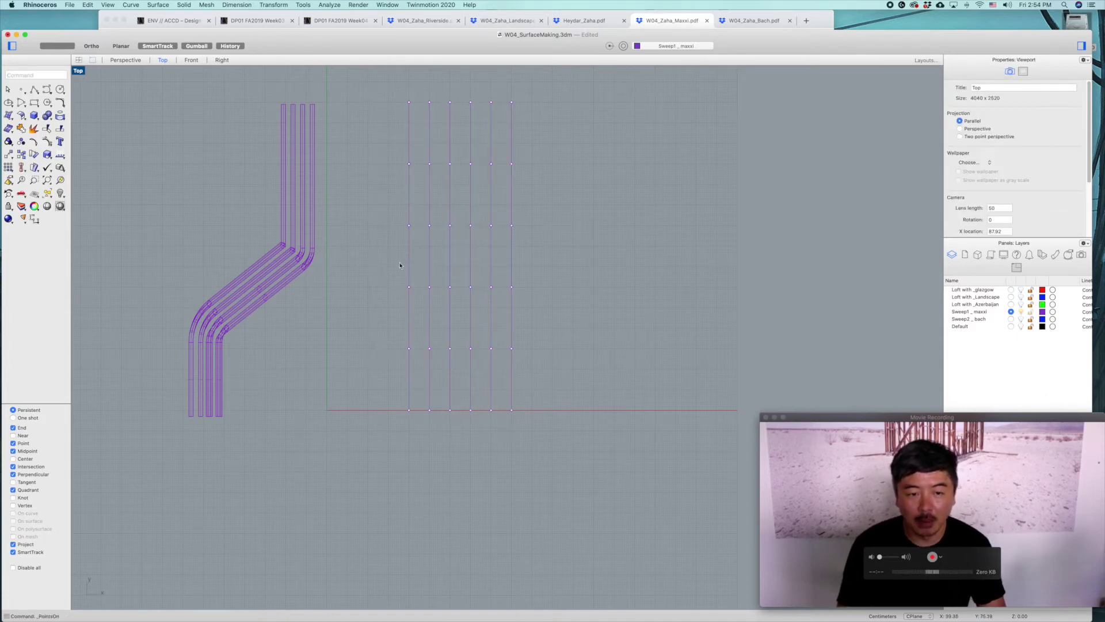
# - Narrow the three control-point rows nearest the x-axis to about half their width and align them with the leftmost line
pyautogui.moveTo(378, 275); pyautogui.dragTo(544, 445)
pyautogui.scroll(4, 433, 353)
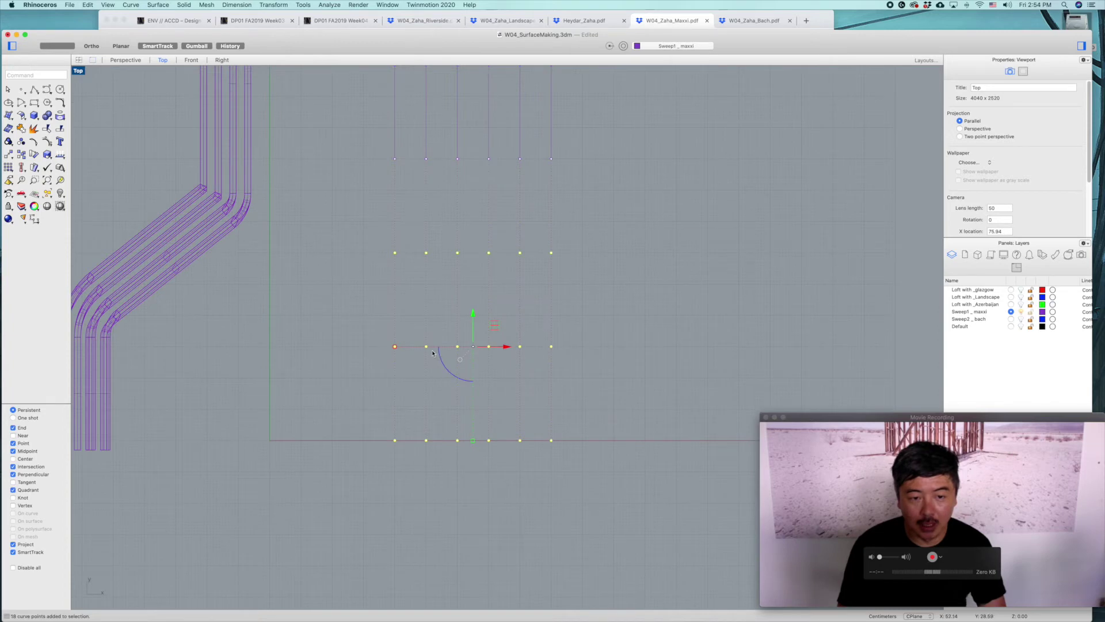
pyautogui.moveTo(395, 348); pyautogui.dragTo(432, 347)
pyautogui.click(616, 201)
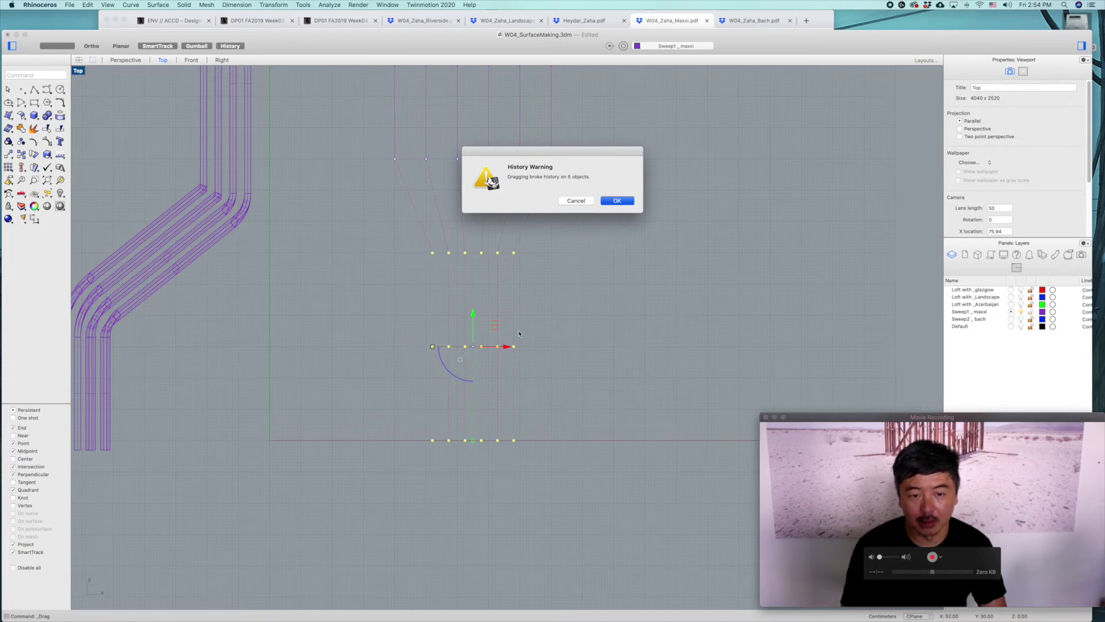
pyautogui.press('super+z')
pyautogui.moveTo(579, 331); pyautogui.dragTo(562, 354, button='right')
pyautogui.scroll(-6, 578, 328)
pyautogui.moveTo(580, 305); pyautogui.dragTo(555, 363, button='right')
# - Widen the two control-point rows farthest from the x-axis slightly and shift them in the positive X direction
pyautogui.moveTo(429, 202); pyautogui.dragTo(546, 276)
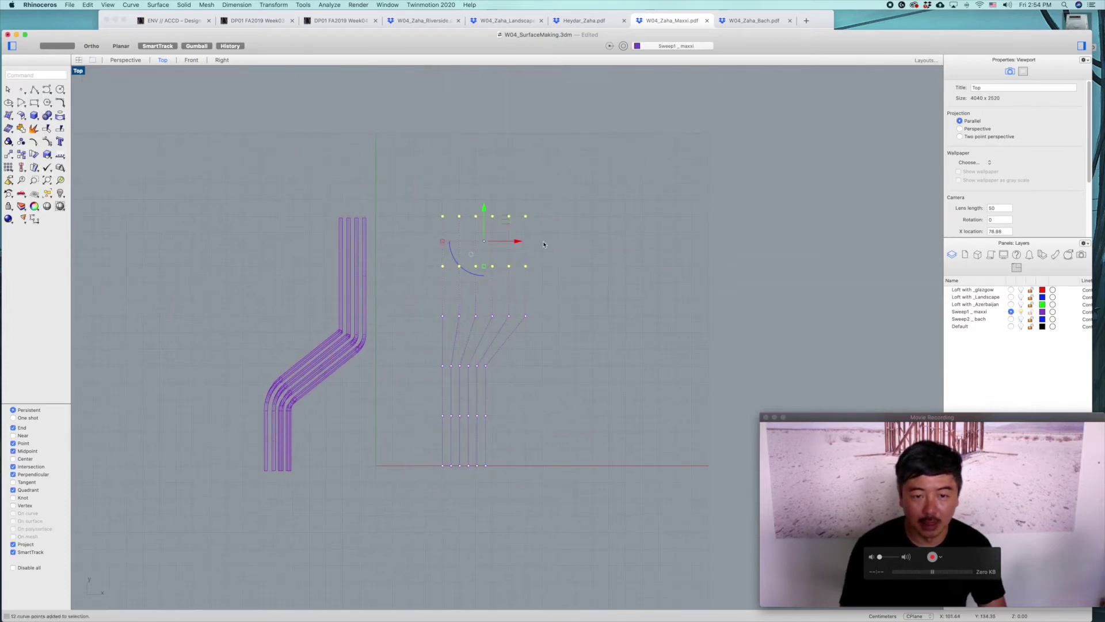
pyautogui.moveTo(444, 242); pyautogui.dragTo(434, 243)
pyautogui.moveTo(517, 243); pyautogui.dragTo(547, 245)
pyautogui.click(569, 384)
pyautogui.moveTo(568, 385); pyautogui.dragTo(547, 383, button='right')
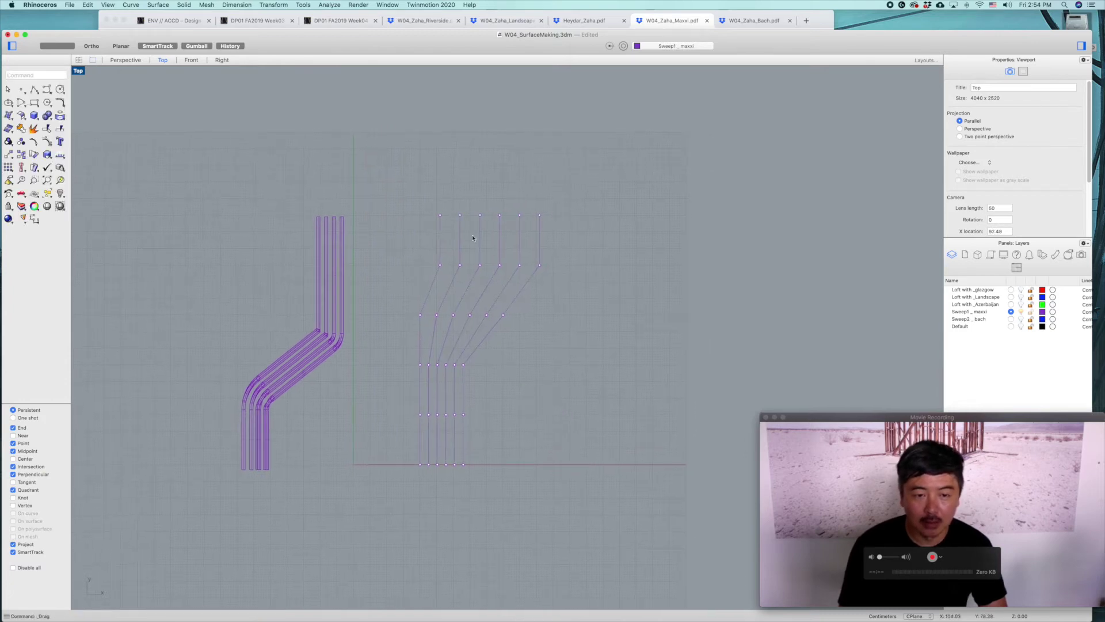
# - Restore the four-view layout and raise the four control-point rows farthest from the x-axis vertically in the Perspective view
pyautogui.doubleClick(78, 70)
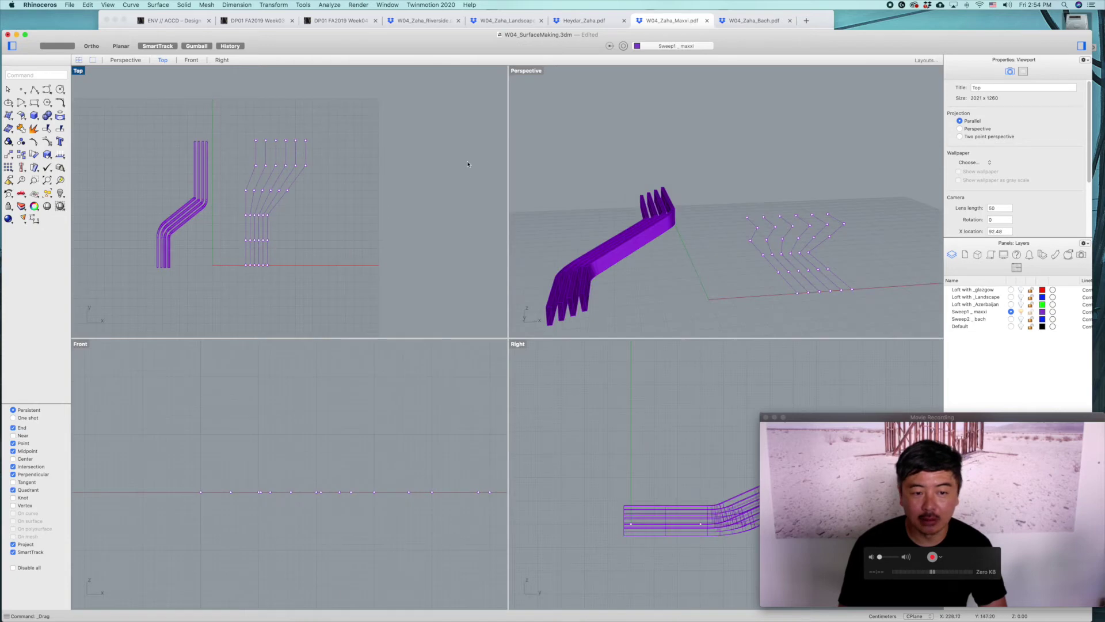
pyautogui.moveTo(777, 235); pyautogui.dragTo(863, 294, button='right')
pyautogui.moveTo(863, 293); pyautogui.dragTo(865, 294)
pyautogui.moveTo(776, 248); pyautogui.dragTo(773, 215)
pyautogui.click(806, 283)
pyautogui.moveTo(806, 283); pyautogui.dragTo(728, 241, button='right')
# - Lower the last two control-point rows at the far end to below the construction plane
pyautogui.moveTo(757, 232); pyautogui.dragTo(849, 313)
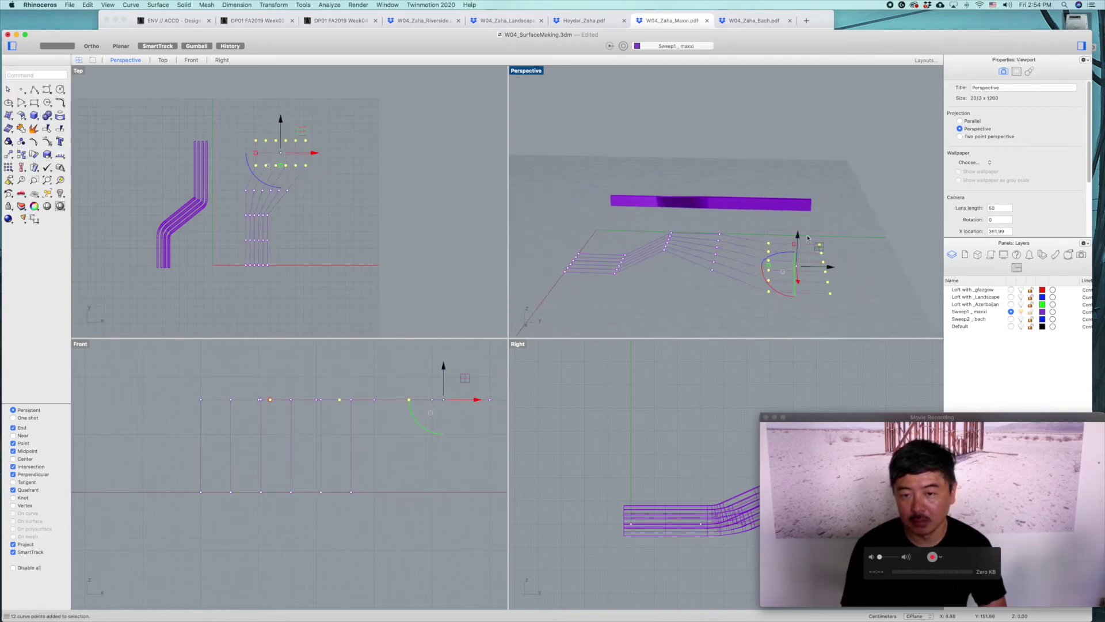
pyautogui.moveTo(797, 236); pyautogui.dragTo(799, 272)
pyautogui.moveTo(829, 265); pyautogui.dragTo(693, 254, button='right')
pyautogui.click(847, 229)
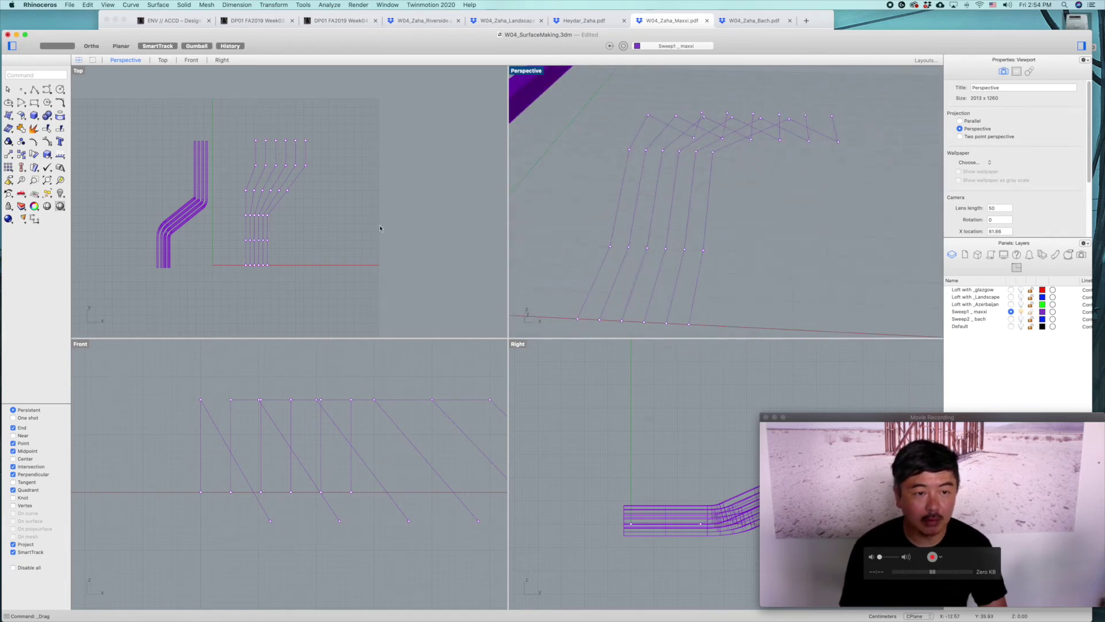
# - Shift the three control-point rows nearest the x-axis toward the y-axis in the Top view
pyautogui.scroll(3, 236, 222)
pyautogui.moveTo(237, 199); pyautogui.dragTo(316, 298)
pyautogui.moveTo(308, 250); pyautogui.dragTo(285, 251)
pyautogui.click(732, 228)
pyautogui.moveTo(732, 228); pyautogui.dragTo(765, 249, button='right')
# - Try to fillet the first line's bend nearest the x-axis with a radius of 0.3
pyautogui.write('fillet')
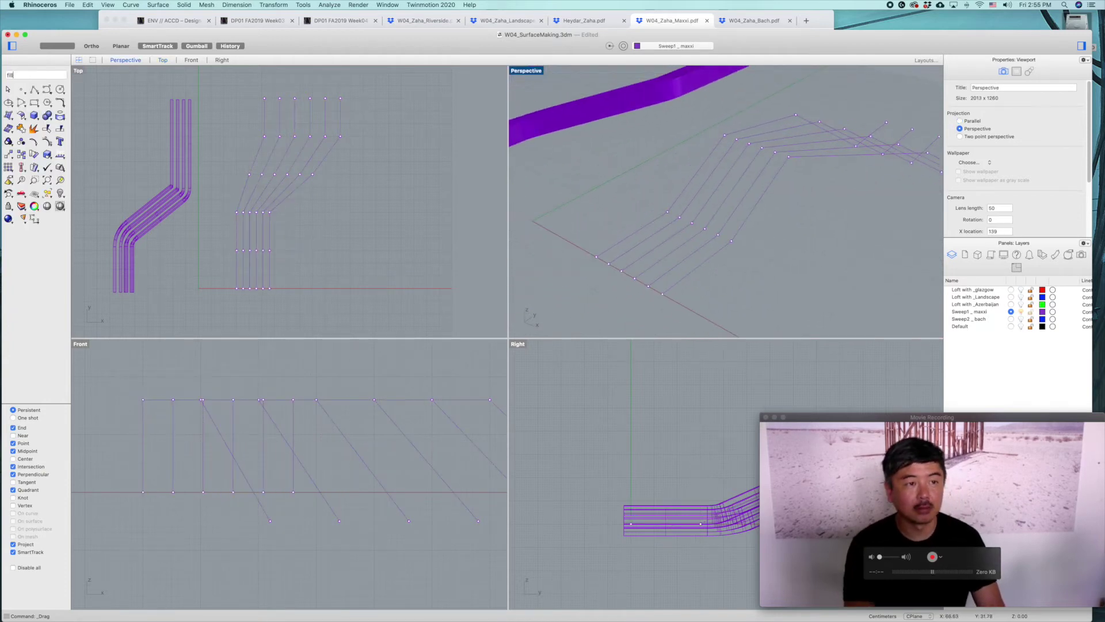
pyautogui.press('Return')
pyautogui.scroll(3, 655, 229)
pyautogui.click(648, 257)
pyautogui.click(659, 245)
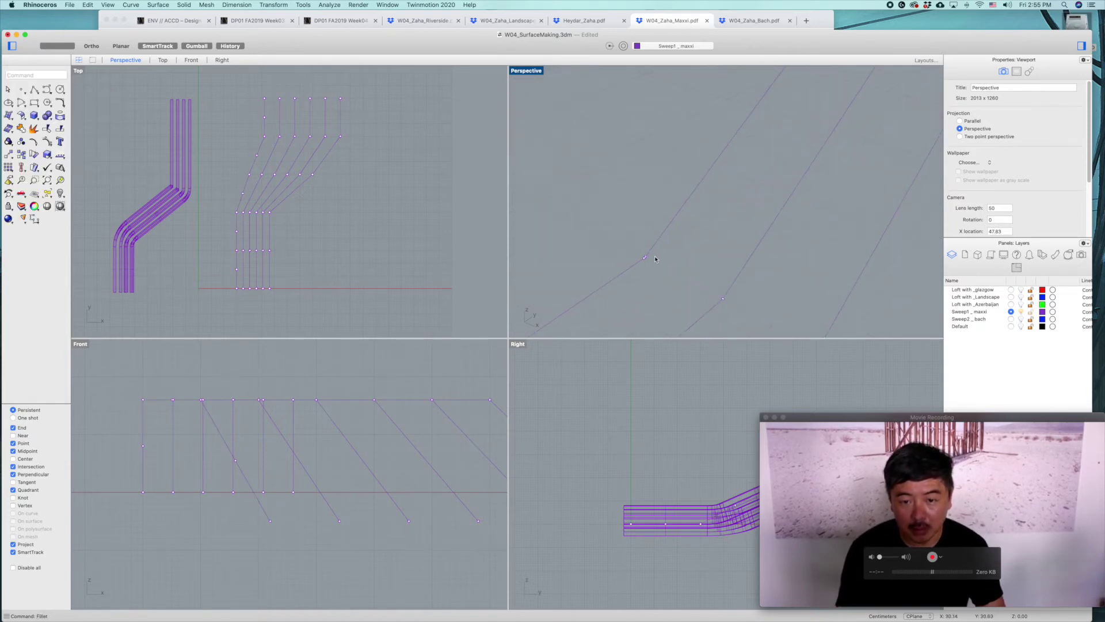
pyautogui.press('super+z')
# - Fillet the first line's bend nearest the x-axis with a radius of 1
pyautogui.press('Return')
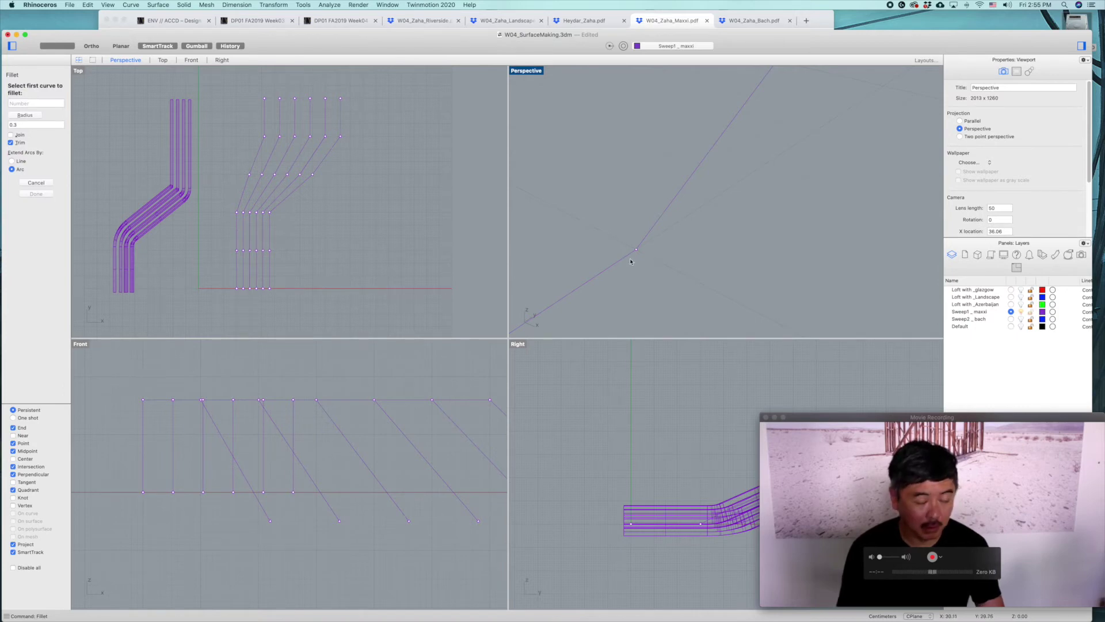
pyautogui.write('1')
pyautogui.press('Return')
pyautogui.click(632, 248)
pyautogui.click(638, 241)
# - Fillet the matching bend on the second line with the same radius of 1
pyautogui.press('Return')
pyautogui.click(713, 264)
pyautogui.click(739, 289)
pyautogui.scroll(-3, 760, 279)
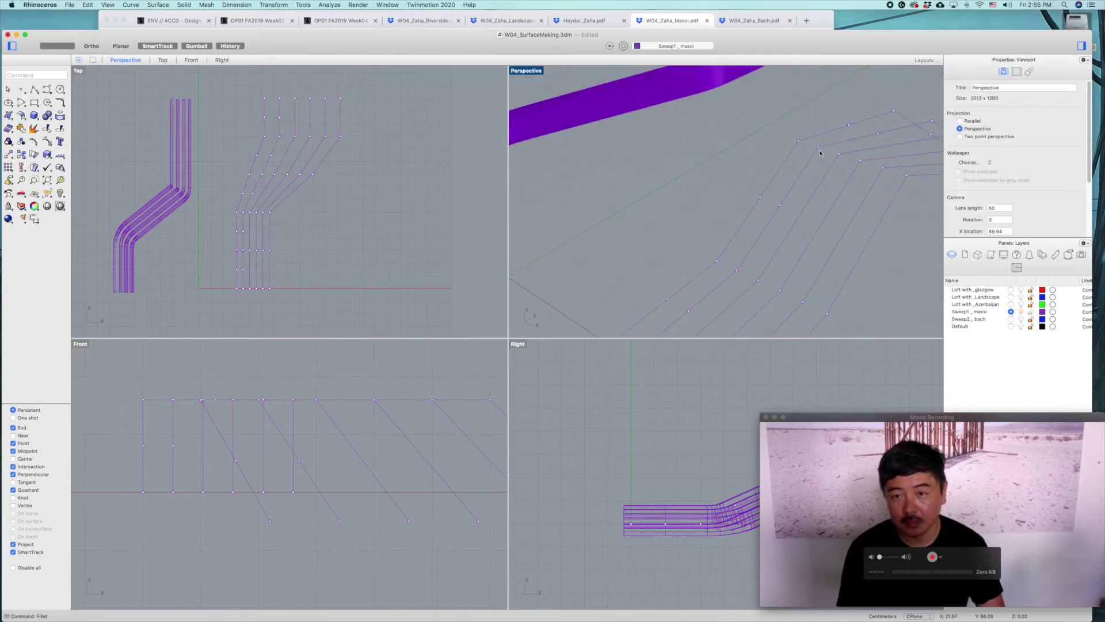
# - Leave the Fillet command and undo the last fillet
pyautogui.press('Return')
pyautogui.moveTo(762, 201); pyautogui.dragTo(741, 198, button='right')
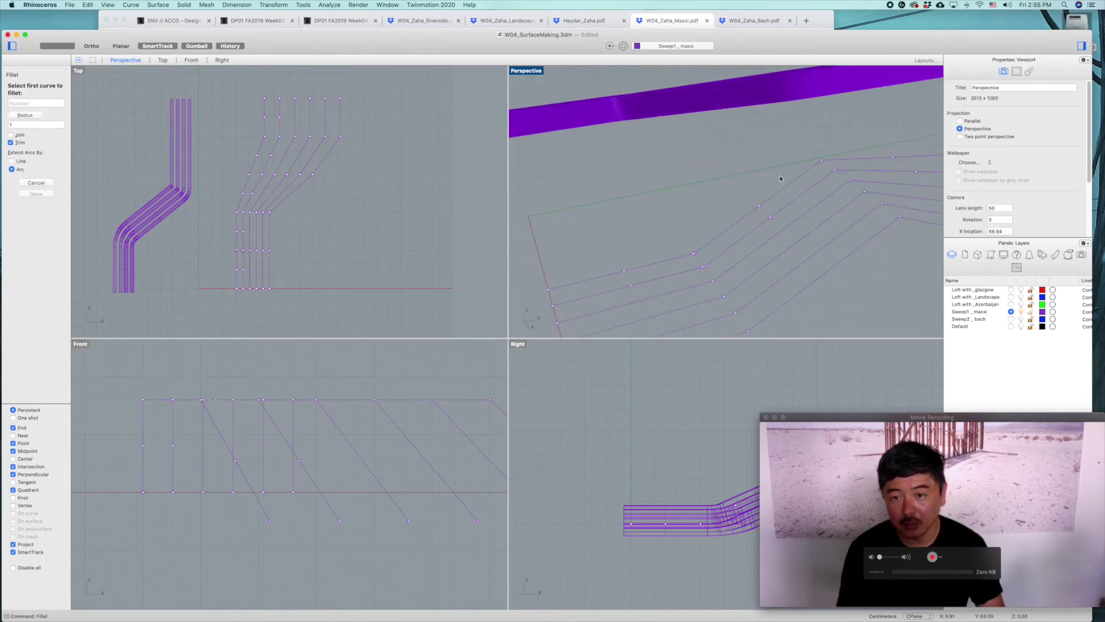
pyautogui.press('Escape')
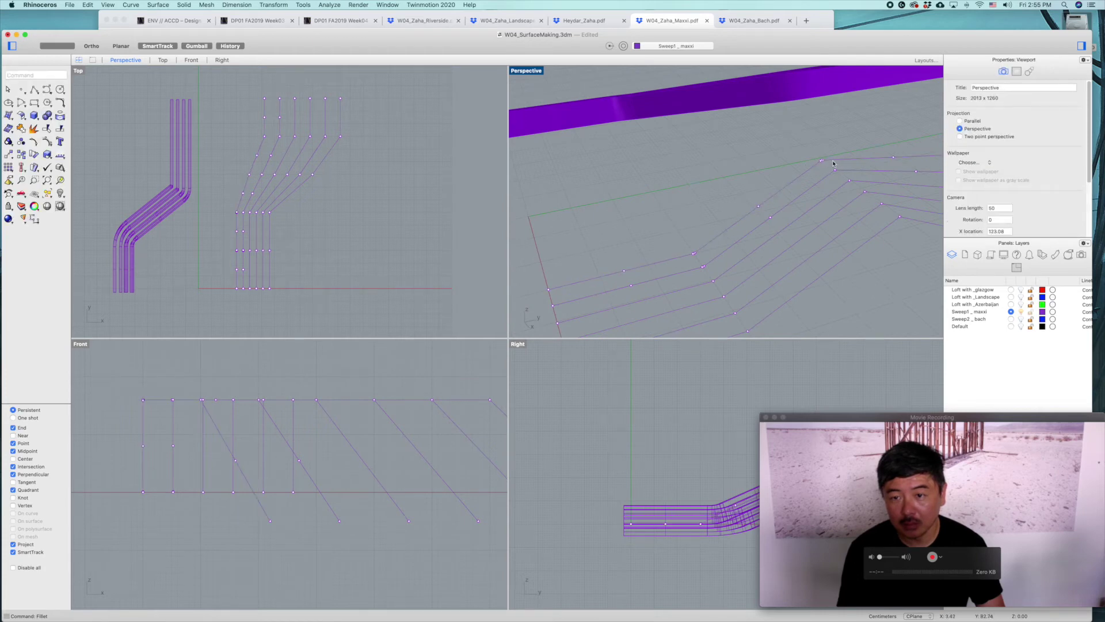
pyautogui.scroll(3, 824, 173)
pyautogui.press('super+z')
pyautogui.scroll(-3, 721, 217)
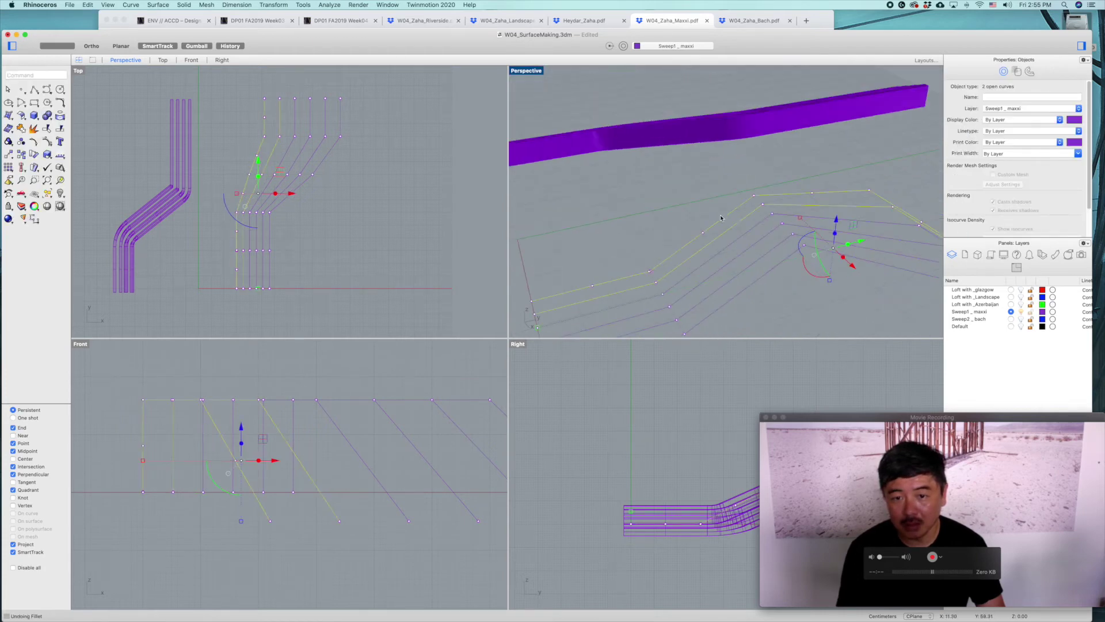
# - Undo the remaining radius 1 fillet on the first line's bend nearest the x-axis
pyautogui.press('Return')
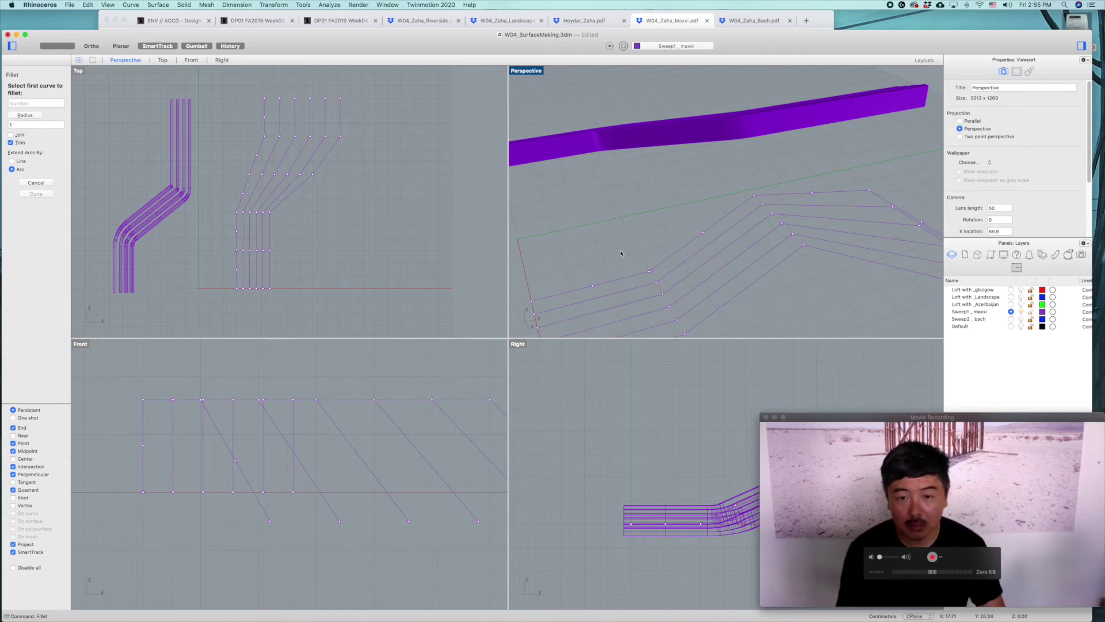
pyautogui.press('Escape')
pyautogui.press('super+z')
pyautogui.press('Escape')
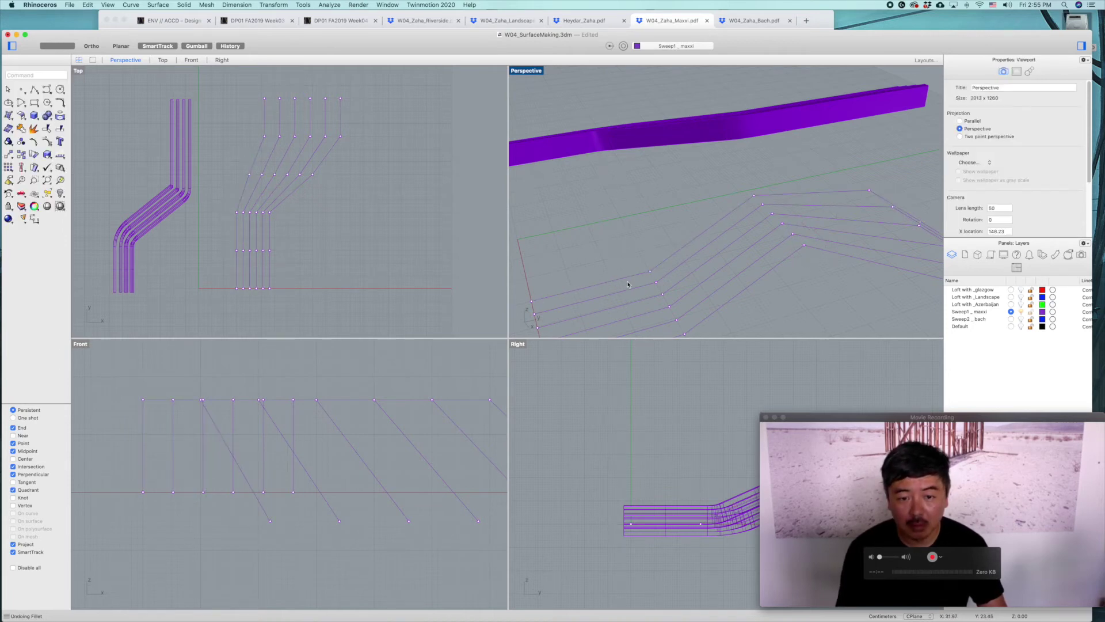
# - Fillet the first line's bend nearest the x-axis with a radius of 4
pyautogui.keyDown('shift'); pyautogui.moveTo(628, 283); pyautogui.dragTo(661, 235, button='right'); pyautogui.keyUp('shift')
pyautogui.write('f')
pyautogui.press('Return')
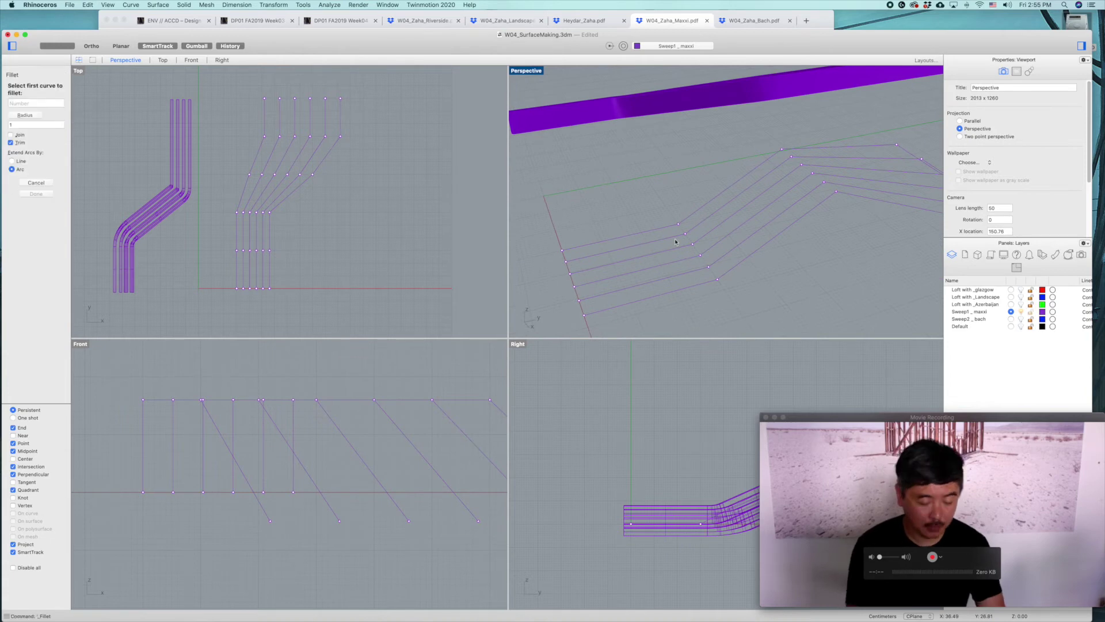
pyautogui.write('4')
pyautogui.press('Return')
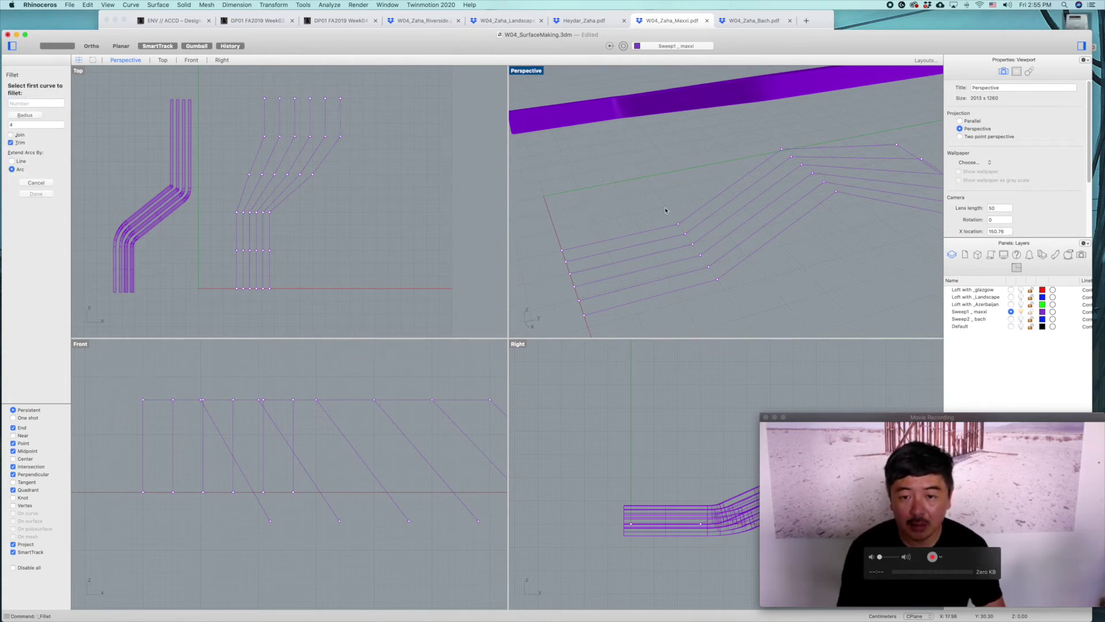
pyautogui.click(667, 227)
pyautogui.click(689, 216)
# - Fillet the remaining bends of the first line with the same radius of 4
pyautogui.scroll(6, 785, 153)
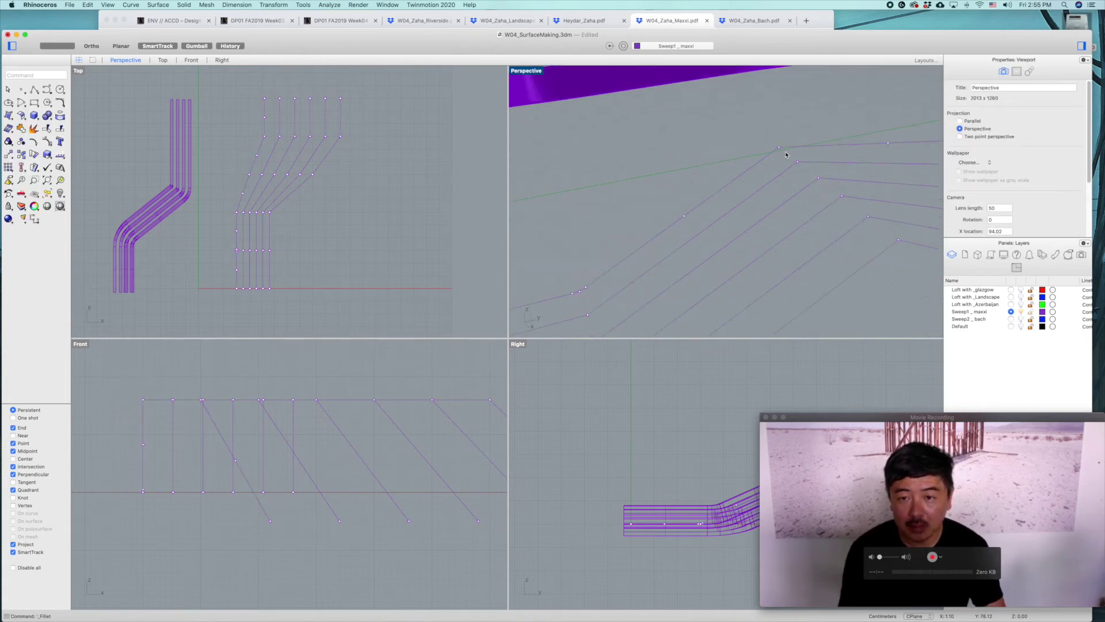
pyautogui.moveTo(712, 212)
pyautogui.mouseDown(button='right')
pyautogui.moveTo(718, 185)
pyautogui.moveTo(724, 204)
pyautogui.mouseUp(button='right')
pyautogui.rightClick(748, 181)
pyautogui.click(748, 179)
pyautogui.click(786, 170)
pyautogui.keyDown('shift'); pyautogui.moveTo(864, 171); pyautogui.dragTo(745, 205, button='right'); pyautogui.keyUp('shift')
pyautogui.rightClick(810, 172)
pyautogui.press('Escape')
pyautogui.rightClick(787, 234)
pyautogui.press('Escape')
pyautogui.moveTo(788, 235); pyautogui.dragTo(689, 237, button='right')
pyautogui.write('filletm')
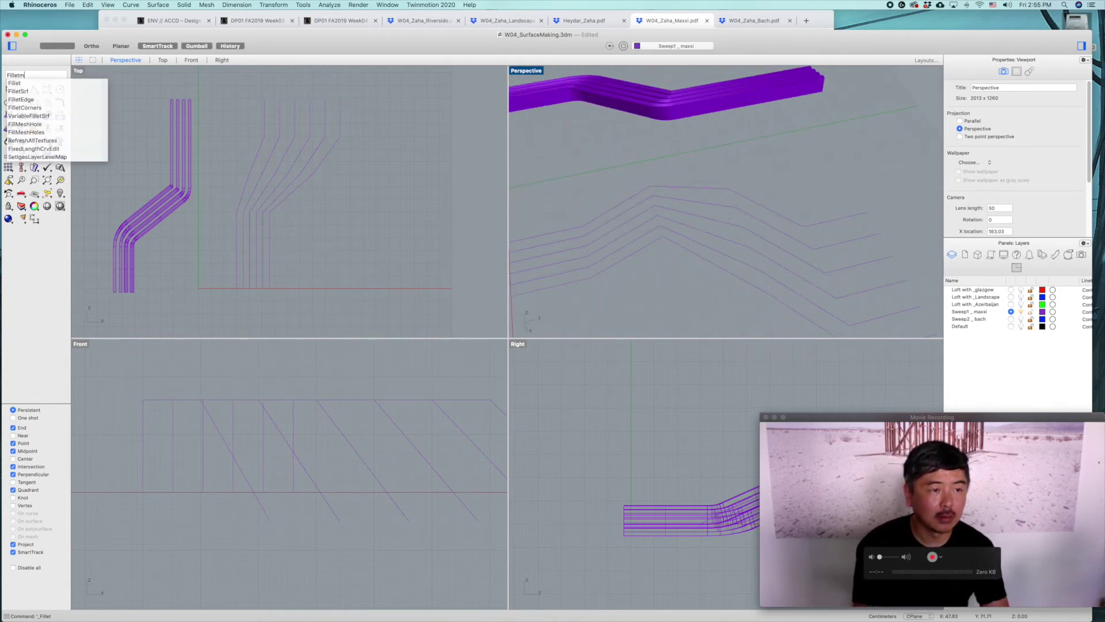
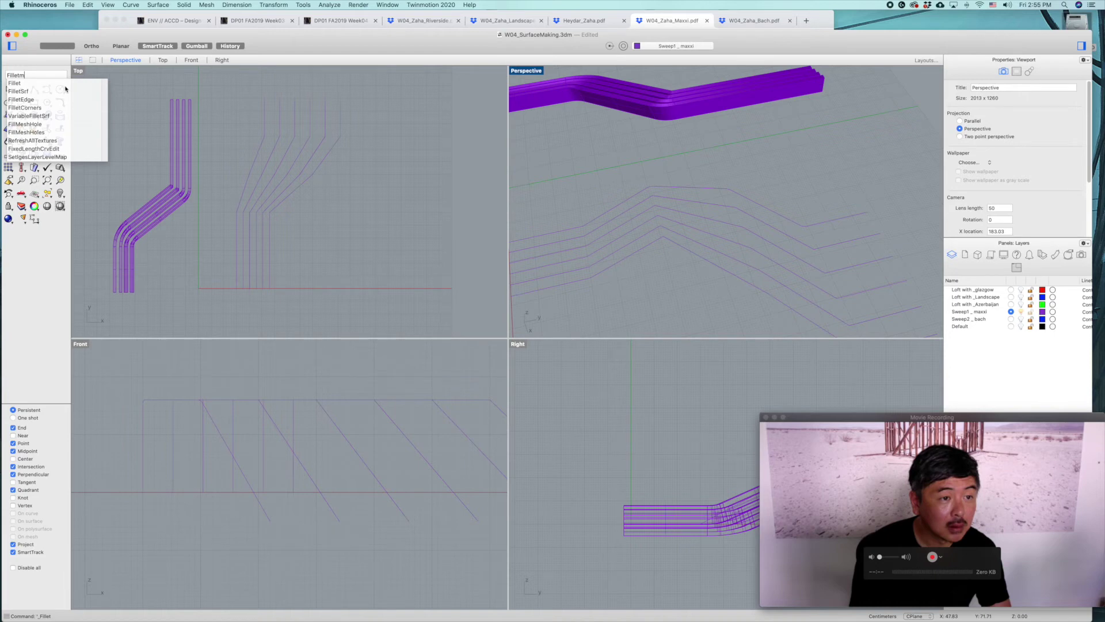
pyautogui.press('BackSpace')
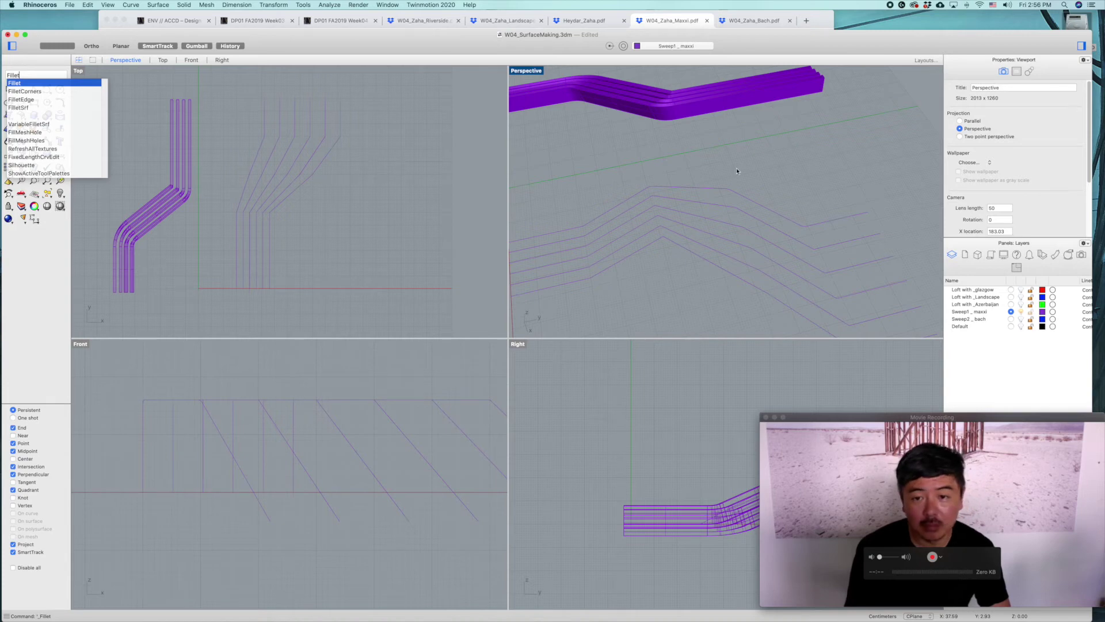
pyautogui.press('Return')
pyautogui.scroll(3, 710, 219)
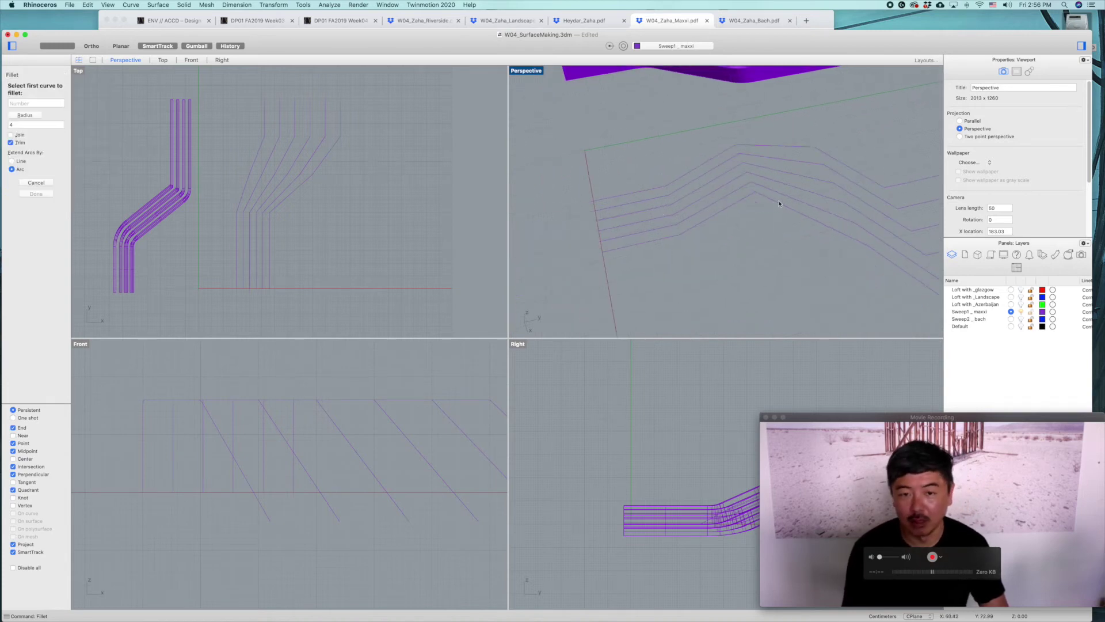
pyautogui.press('Escape')
# - Fillet the second line's two bends nearest the x-axis with a radius of 4
pyautogui.click(678, 192)
pyautogui.press('Return')
pyautogui.click(663, 197)
pyautogui.click(699, 179)
pyautogui.press('Return')
pyautogui.click(796, 121)
pyautogui.click(834, 116)
# - Fillet the second line's two bends farthest from the x-axis with the same radius of 4
pyautogui.scroll(-4, 852, 124)
pyautogui.keyDown('shift'); pyautogui.moveTo(886, 132); pyautogui.dragTo(731, 147, button='right'); pyautogui.keyUp('shift')
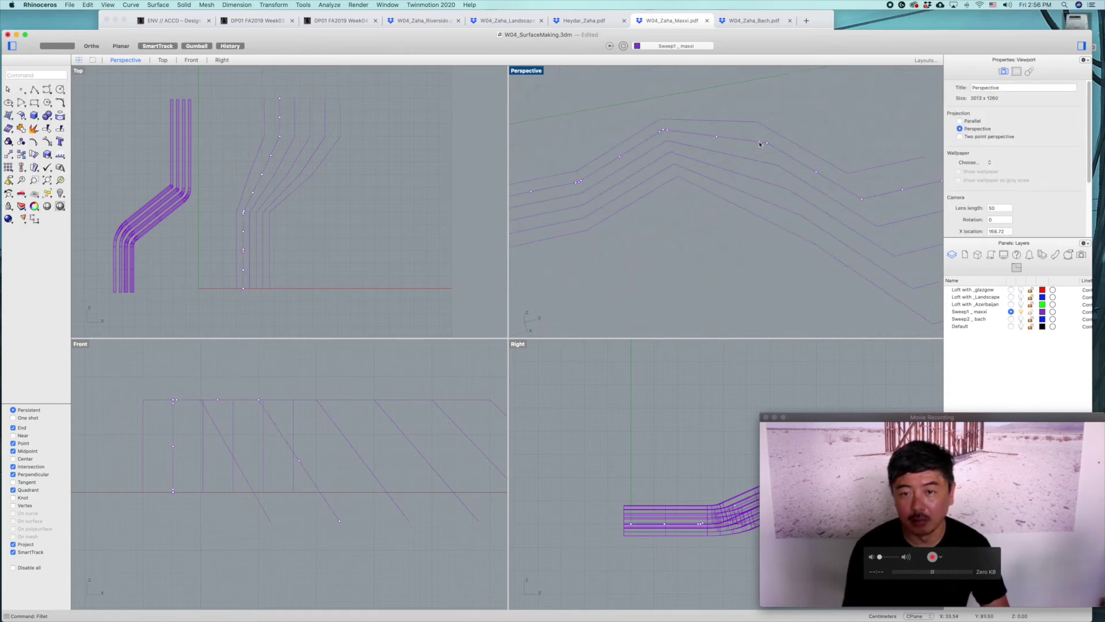
pyautogui.press('Return')
pyautogui.click(759, 143)
pyautogui.click(796, 159)
pyautogui.keyDown('shift'); pyautogui.moveTo(853, 196); pyautogui.dragTo(770, 181, button='right'); pyautogui.keyUp('shift')
pyautogui.press('Return')
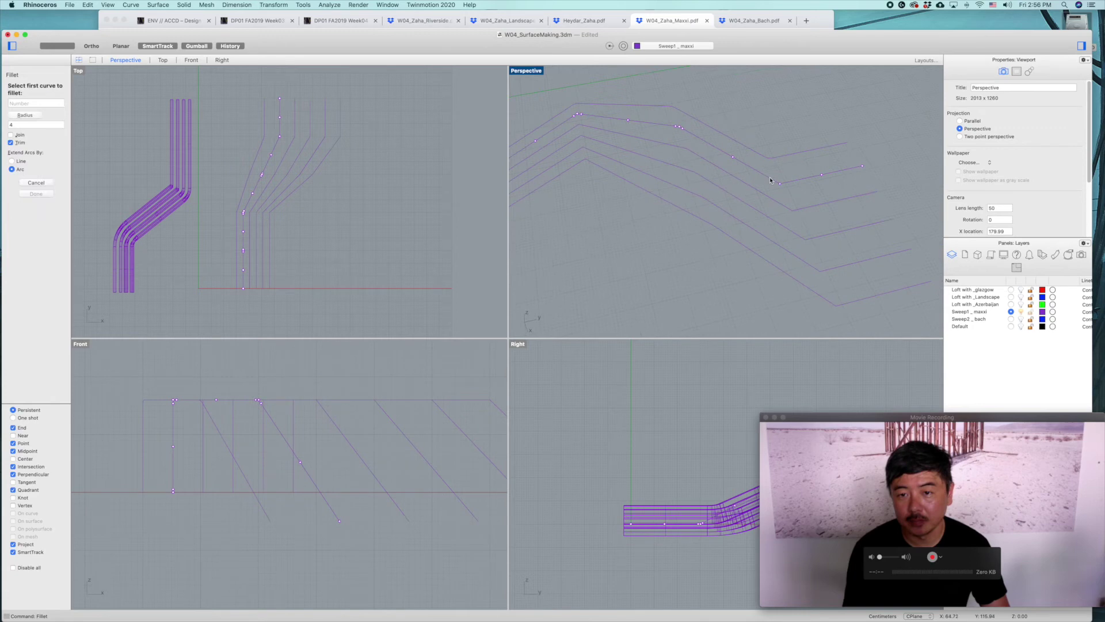
pyautogui.press('Escape')
# - Fillet the bends of the third line with a radius of 4
pyautogui.press('Return')
pyautogui.click(786, 211)
pyautogui.press('Escape')
pyautogui.press('Return')
pyautogui.click(677, 147)
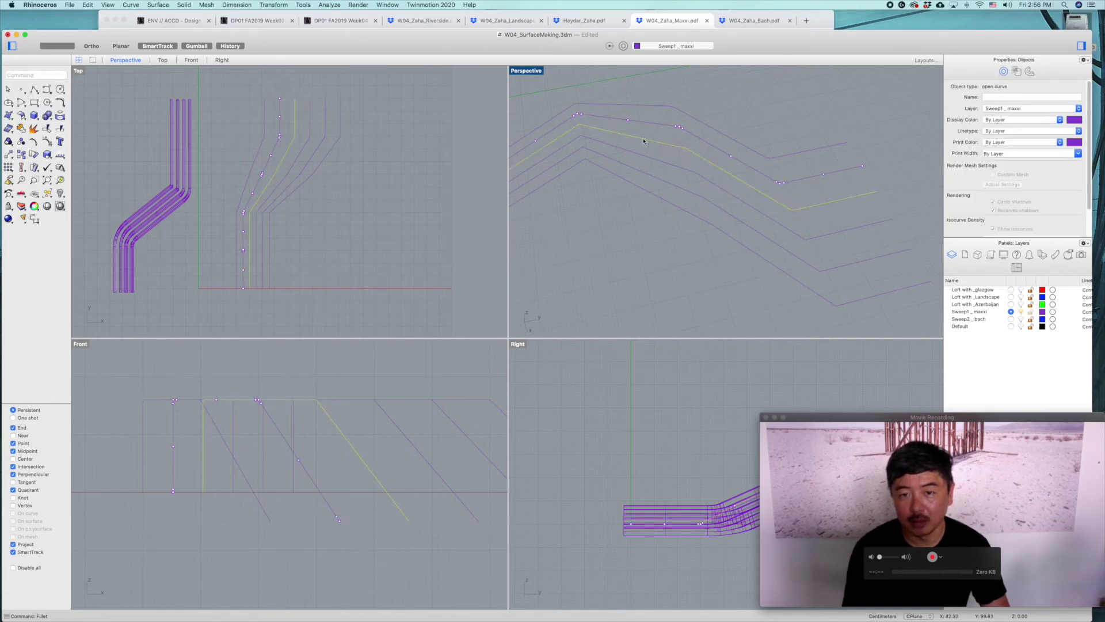
pyautogui.press('Return')
pyautogui.click(586, 126)
pyautogui.click(571, 130)
# - Fillet the bends of the fourth line with a radius of 4, from the x-axis end to the far end
pyautogui.keyDown('shift'); pyautogui.moveTo(564, 152); pyautogui.dragTo(732, 143, button='right'); pyautogui.keyUp('shift')
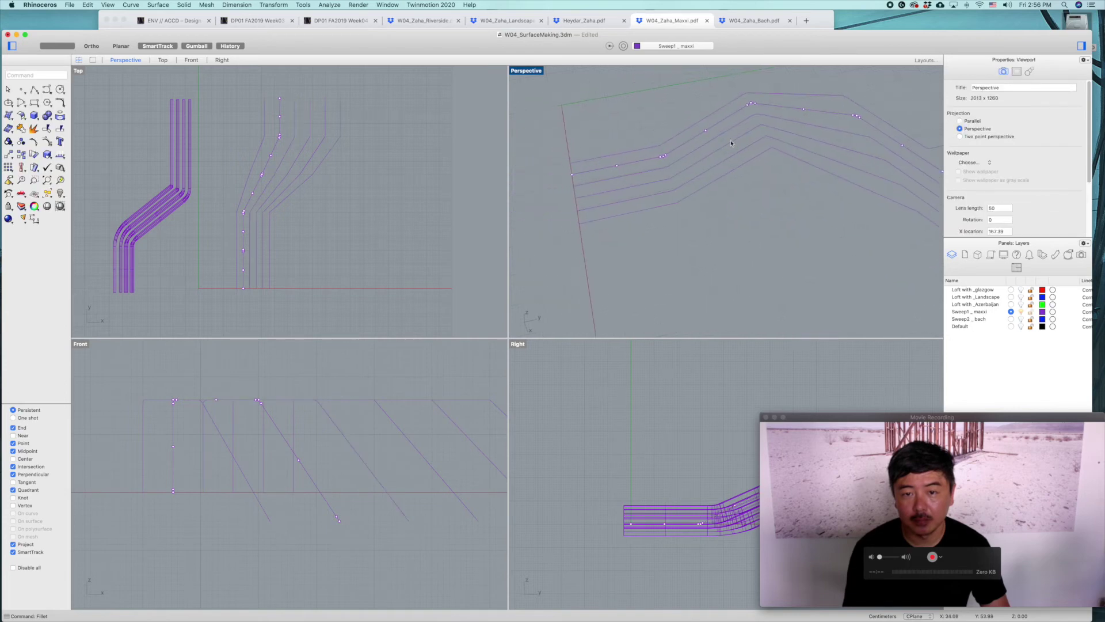
pyautogui.press('Return')
pyautogui.click(678, 175)
pyautogui.press('Return')
pyautogui.click(753, 130)
pyautogui.click(778, 130)
pyautogui.press('Return')
pyautogui.click(893, 167)
pyautogui.keyDown('shift'); pyautogui.moveTo(895, 168); pyautogui.dragTo(745, 154, button='right'); pyautogui.keyUp('shift')
pyautogui.click(812, 210)
# - Fillet the bends of the fifth line with a radius of 4, working from the far end toward the x-axis
pyautogui.press('Return')
pyautogui.click(808, 233)
pyautogui.press('Return')
pyautogui.click(716, 173)
pyautogui.click(680, 156)
pyautogui.press('Return')
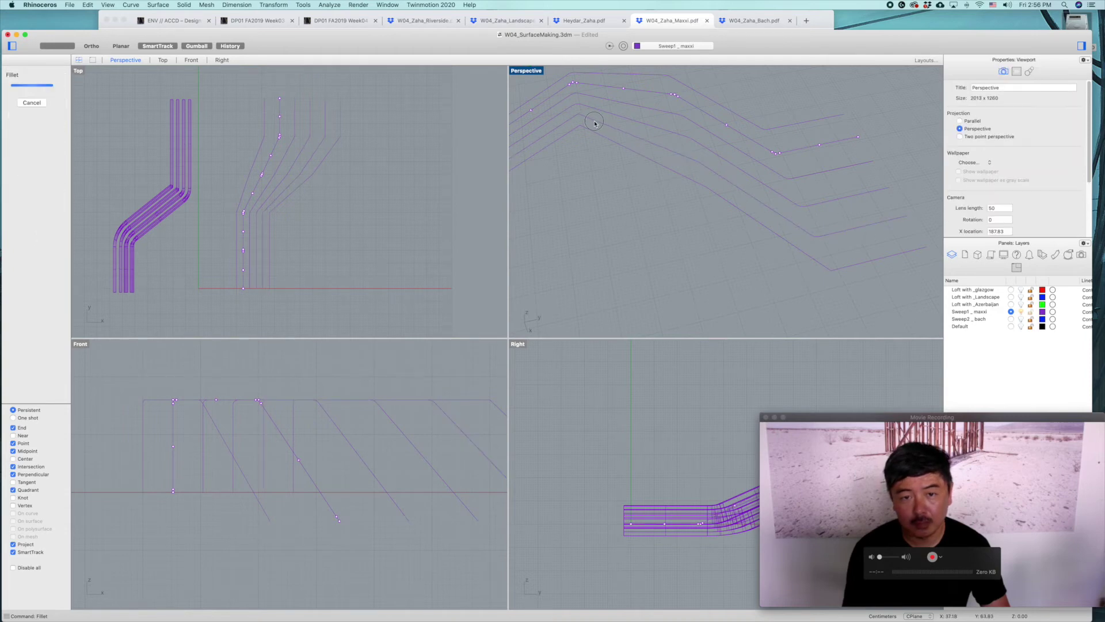
# - Fillet the bends of the sixth, outermost line with a radius of 4
pyautogui.keyDown('shift'); pyautogui.moveTo(678, 163); pyautogui.dragTo(775, 145, button='right'); pyautogui.keyUp('shift')
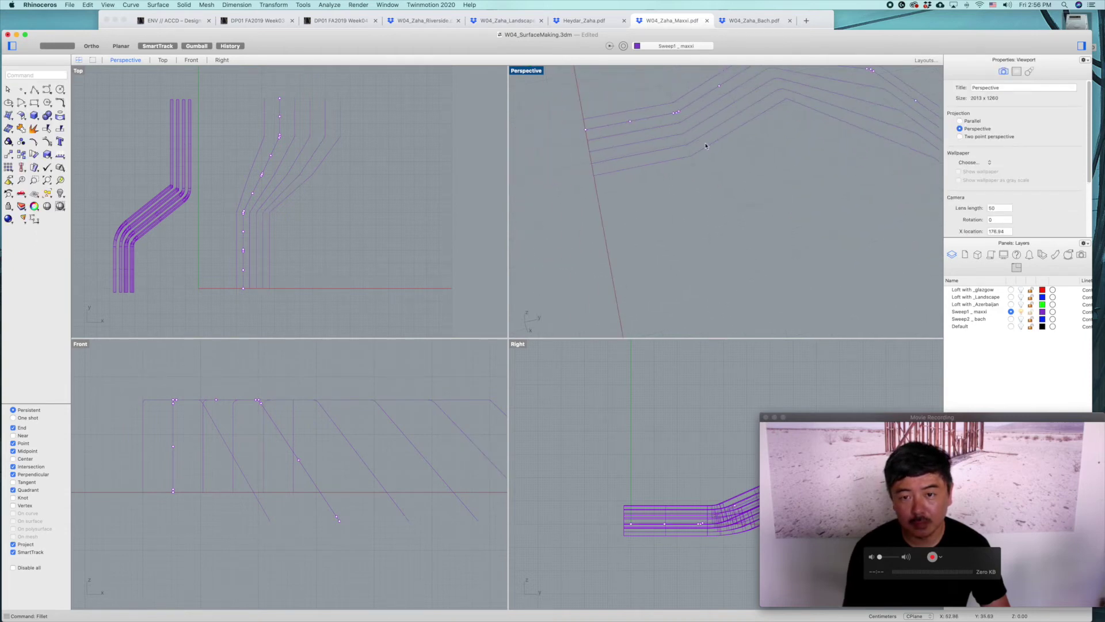
pyautogui.press('Return')
pyautogui.click(672, 150)
pyautogui.click(680, 156)
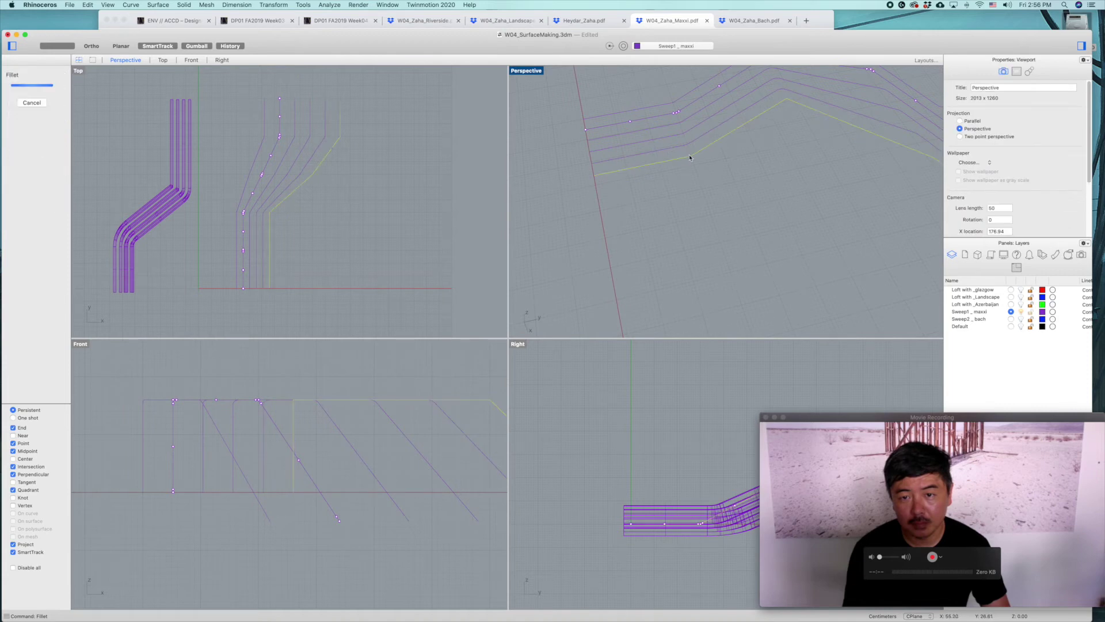
pyautogui.press('Return')
pyautogui.click(771, 109)
pyautogui.click(802, 103)
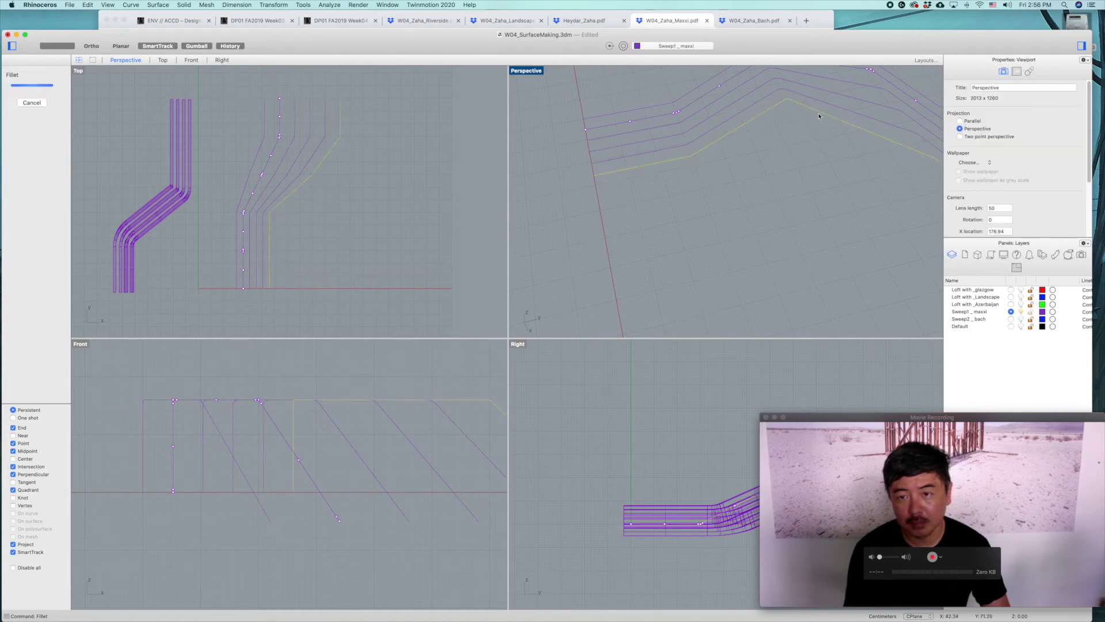
pyautogui.keyDown('shift'); pyautogui.moveTo(899, 162); pyautogui.dragTo(740, 152, button='right'); pyautogui.keyUp('shift')
pyautogui.press('Return')
pyautogui.click(895, 232)
pyautogui.click(898, 234)
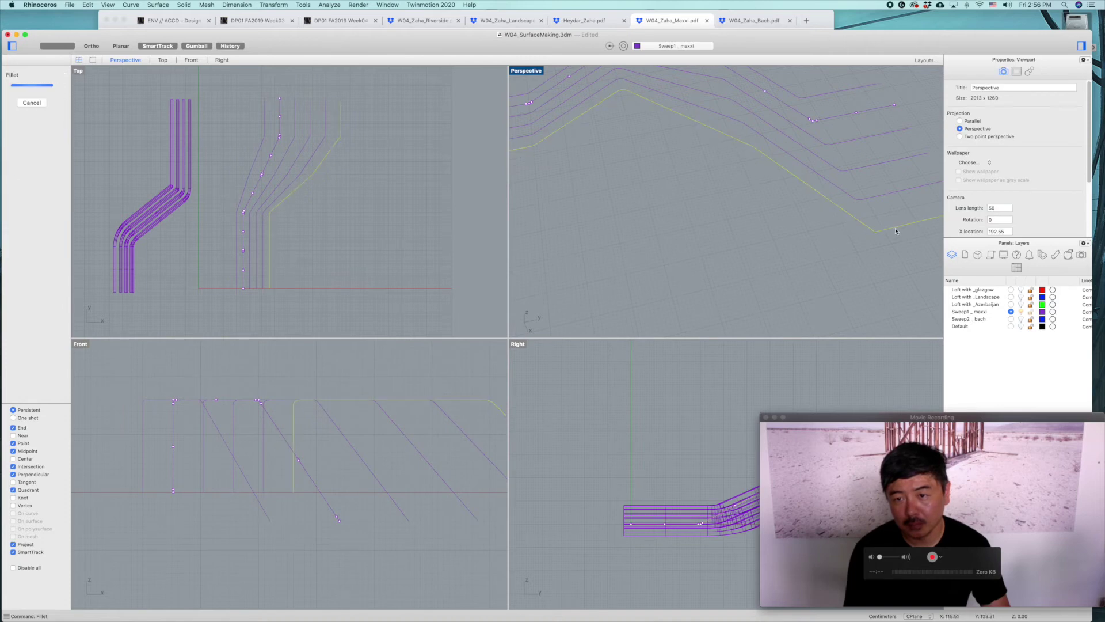
# - Draw a tall, narrow rectangle in the Front view around the first line's start, with its base on the x-axis
pyautogui.scroll(-5, 895, 230)
pyautogui.moveTo(852, 245); pyautogui.dragTo(708, 236, button='right')
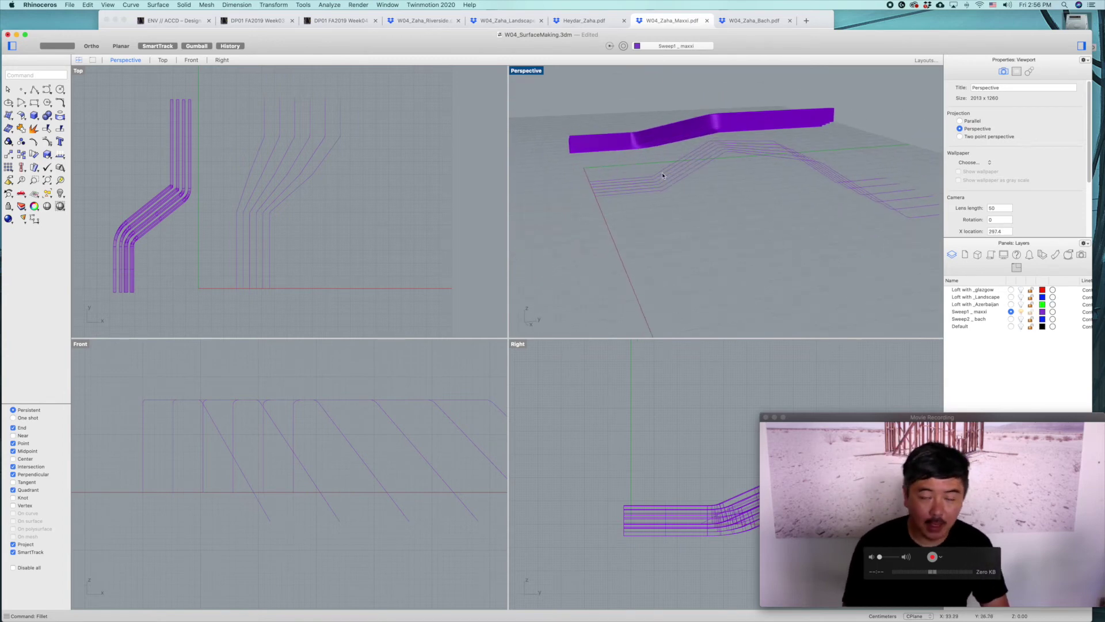
pyautogui.moveTo(688, 222); pyautogui.dragTo(576, 172)
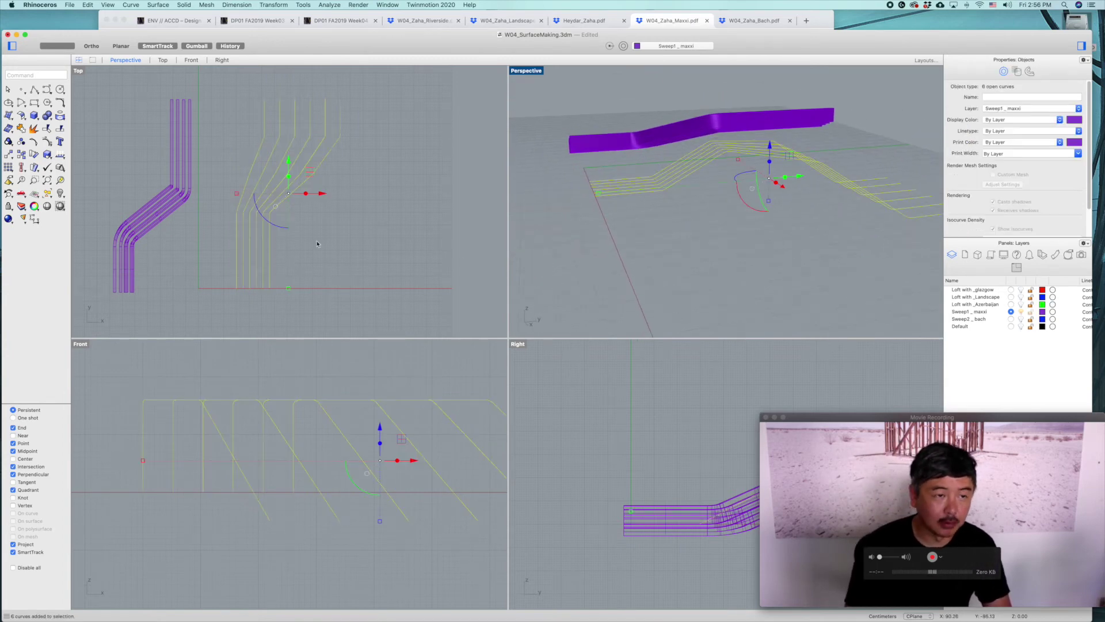
pyautogui.click(36, 102)
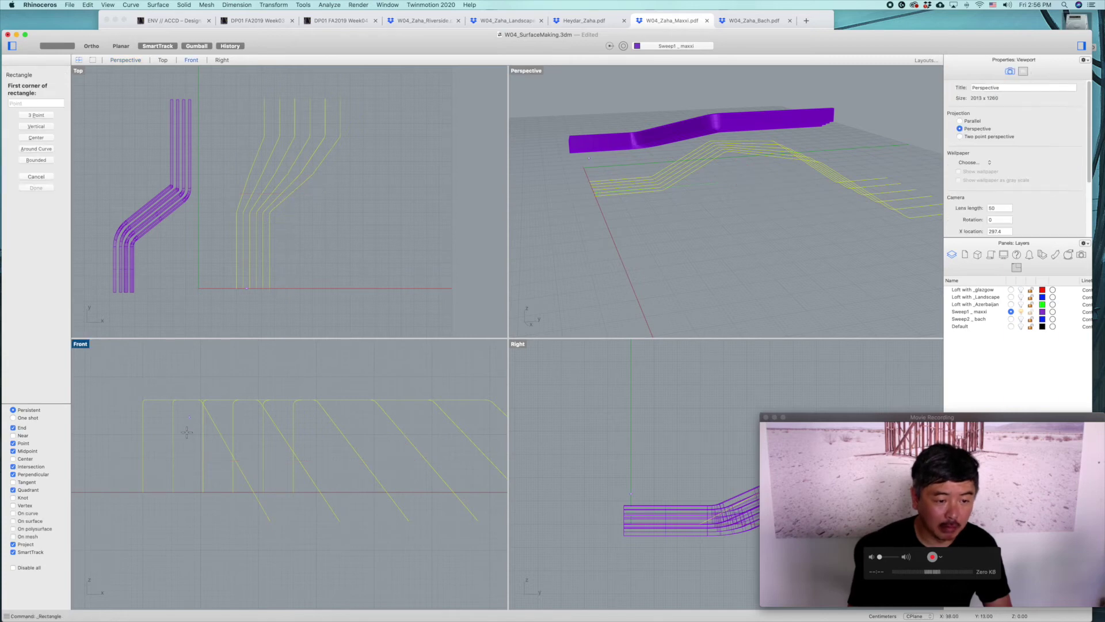
pyautogui.moveTo(188, 434); pyautogui.dragTo(247, 401, button='right')
pyautogui.scroll(10, 225, 461)
pyautogui.click(243, 458)
pyautogui.scroll(2, 270, 431)
pyautogui.click(273, 376)
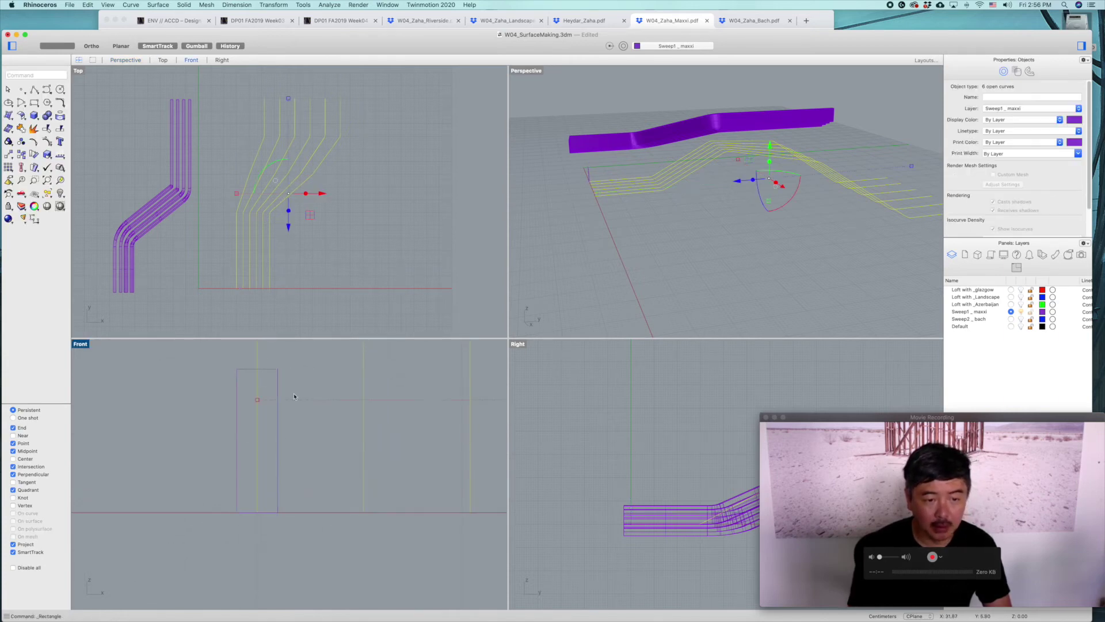
# - Select the new rectangle to check its placement, maximize the Perspective view and clear the selection
pyautogui.click(278, 390)
pyautogui.scroll(5, 660, 229)
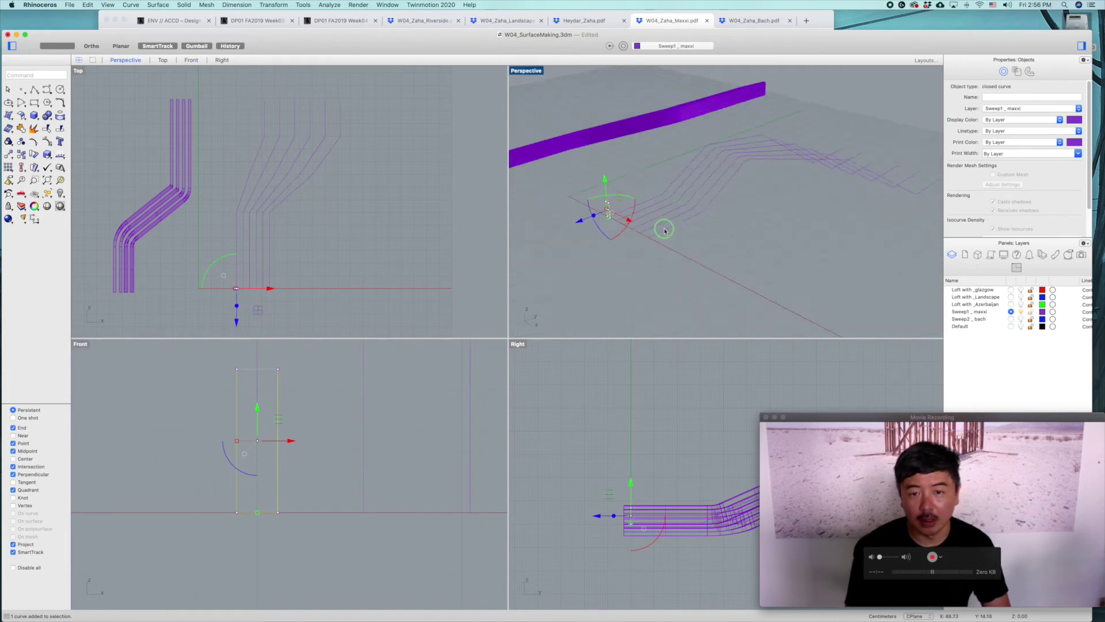
pyautogui.doubleClick(525, 71)
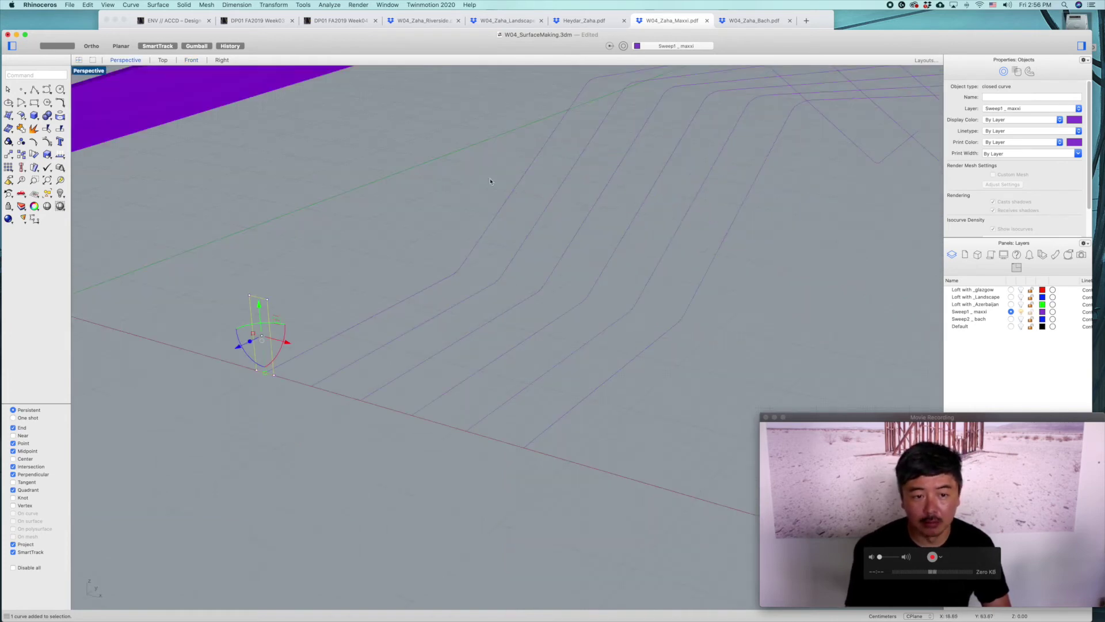
pyautogui.click(440, 257)
pyautogui.scroll(5, 487, 240)
pyautogui.moveTo(564, 246)
pyautogui.keyDown('shift'); pyautogui.mouseDown(button='right')
pyautogui.moveTo(494, 277)
pyautogui.moveTo(533, 278)
pyautogui.moveTo(582, 251)
pyautogui.mouseUp(button='right'); pyautogui.keyUp('shift')
pyautogui.scroll(-5, 558, 258)
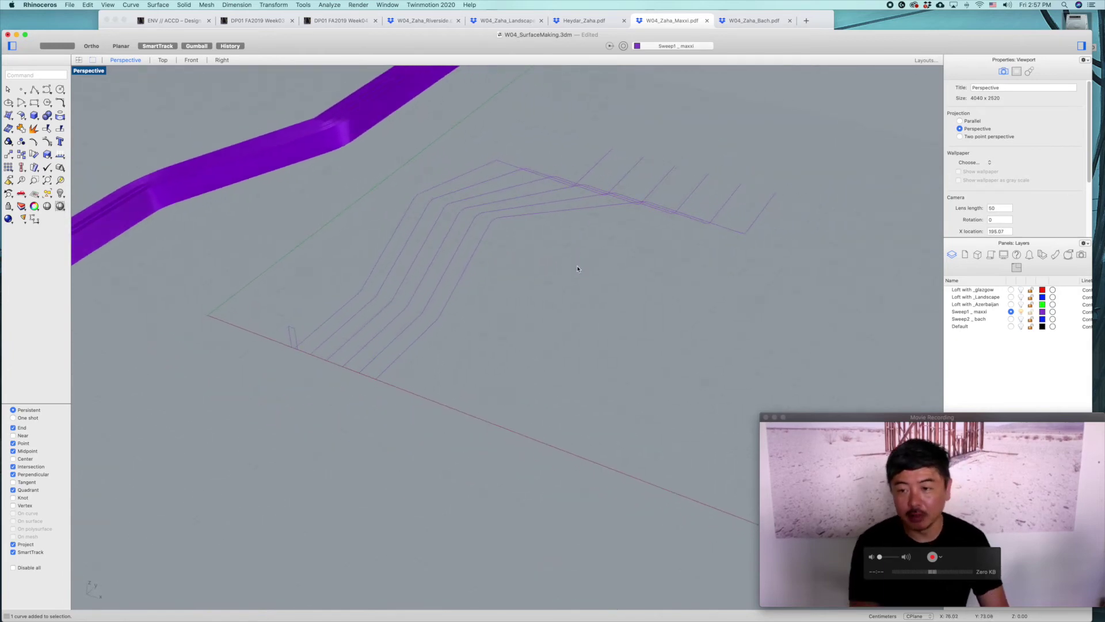
pyautogui.write('swe')
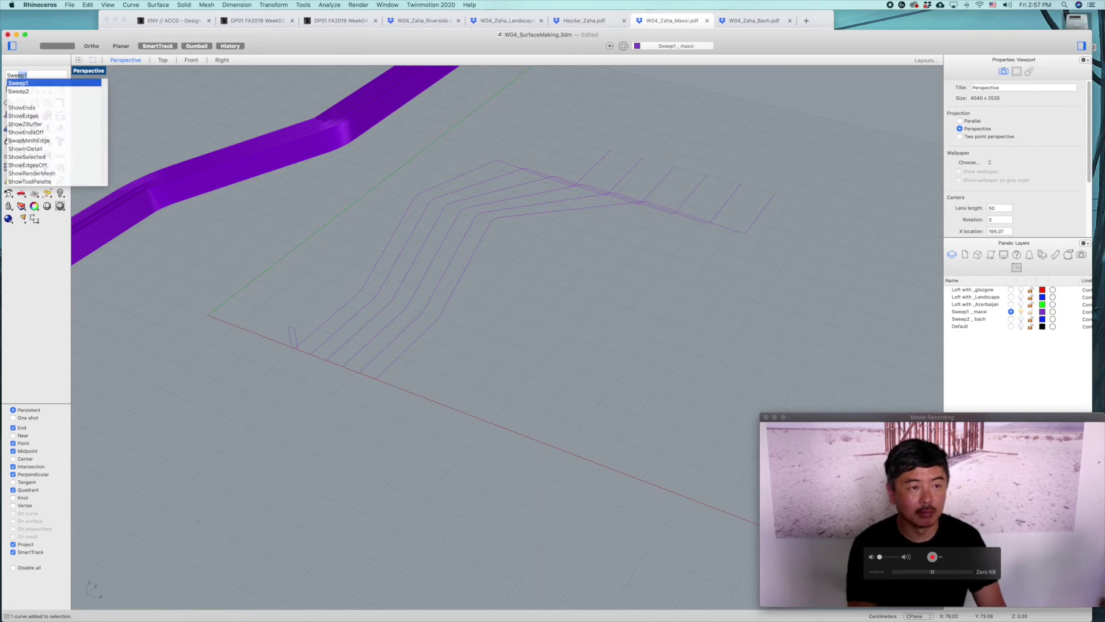
pyautogui.write('ep2')
pyautogui.press('Return')
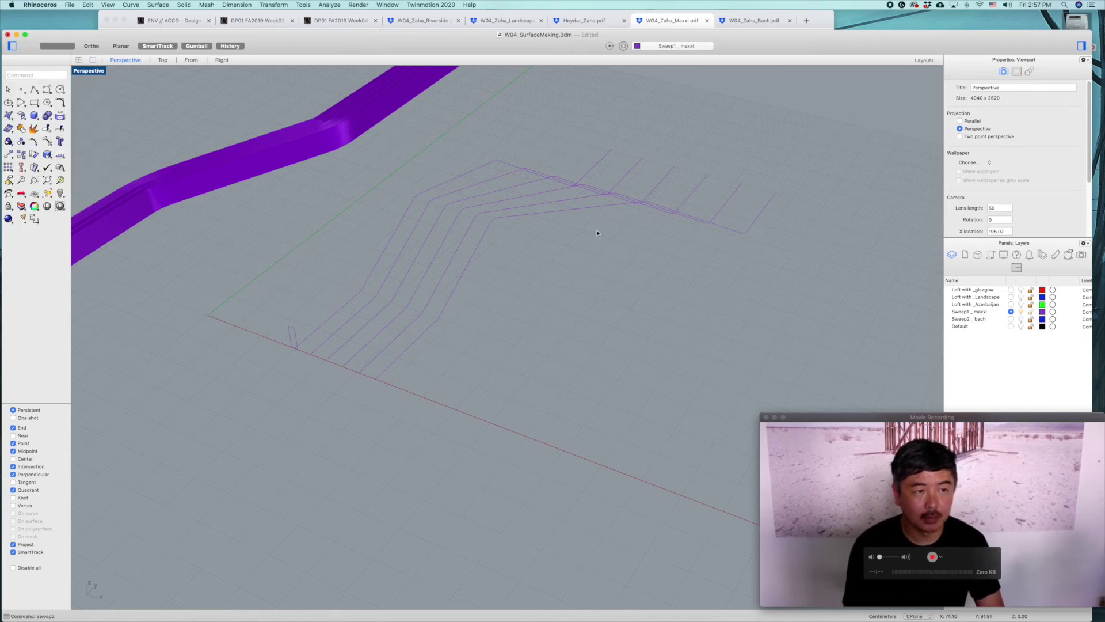
pyautogui.press('Escape')
# - Try a Sweep1 of the rectangle along the first line with the Freeform frame style, and undo it
pyautogui.write('Seweep1')
pyautogui.press('Return')
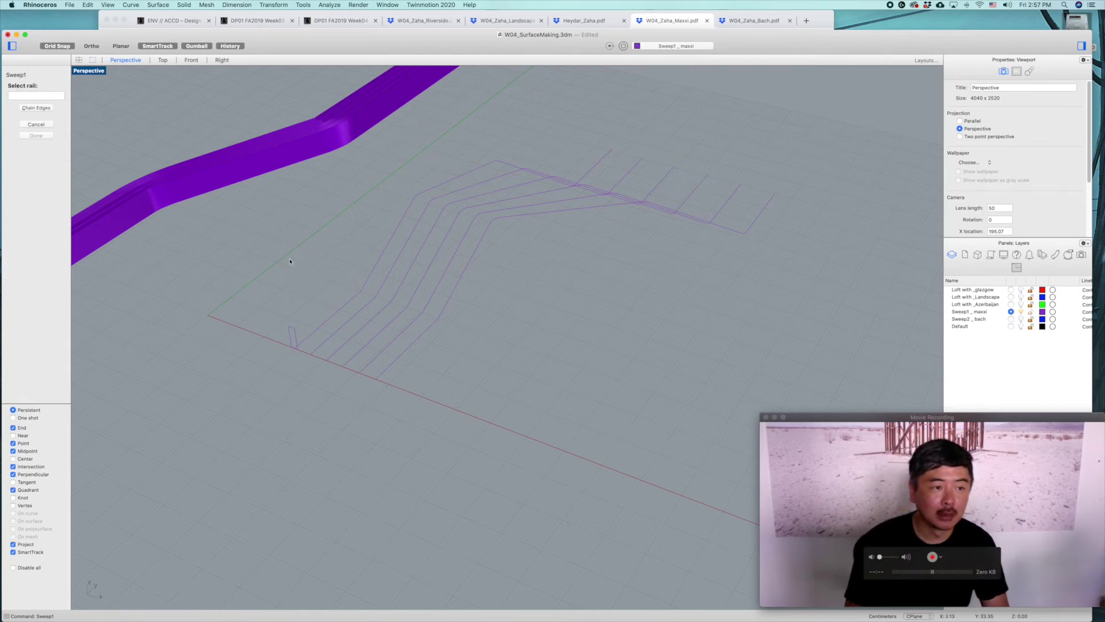
pyautogui.click(314, 332)
pyautogui.scroll(5, 353, 294)
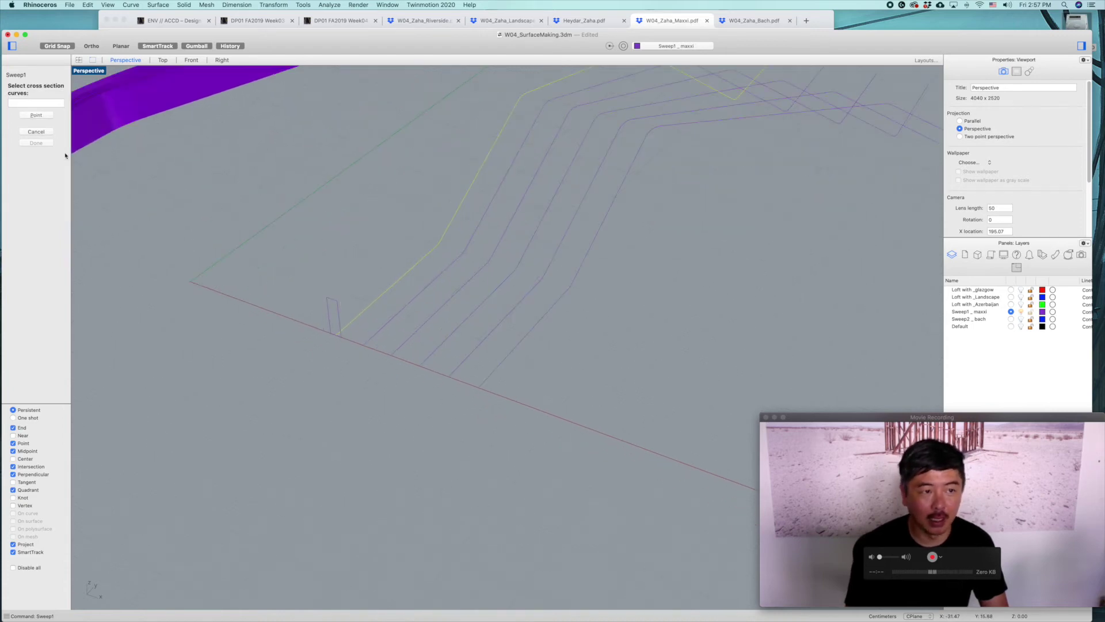
pyautogui.click(330, 322)
pyautogui.press('Return')
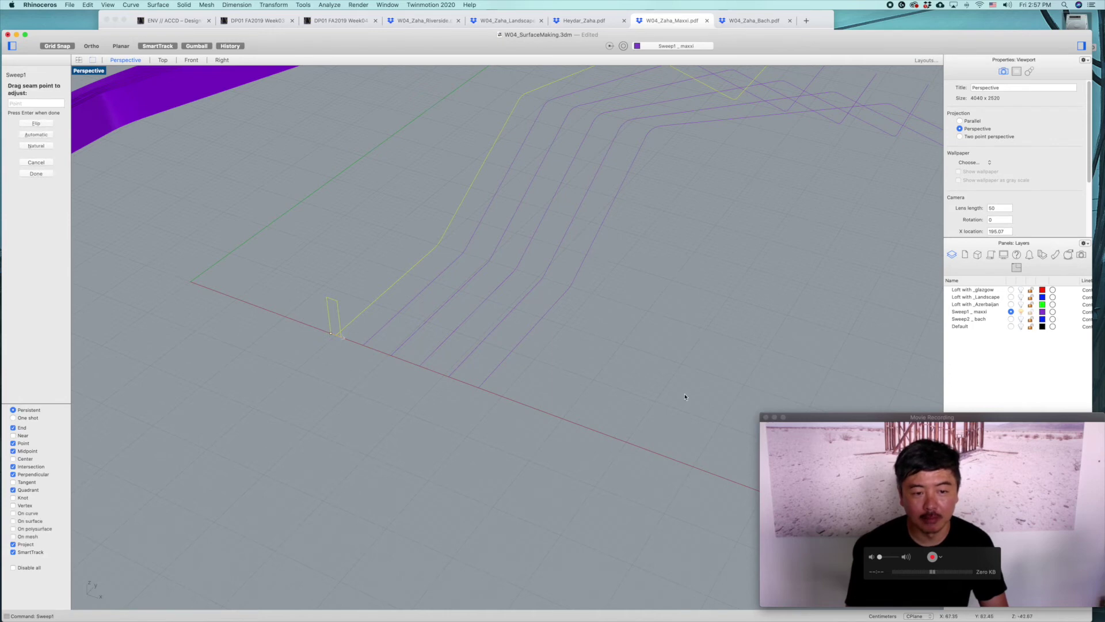
pyautogui.press('Return')
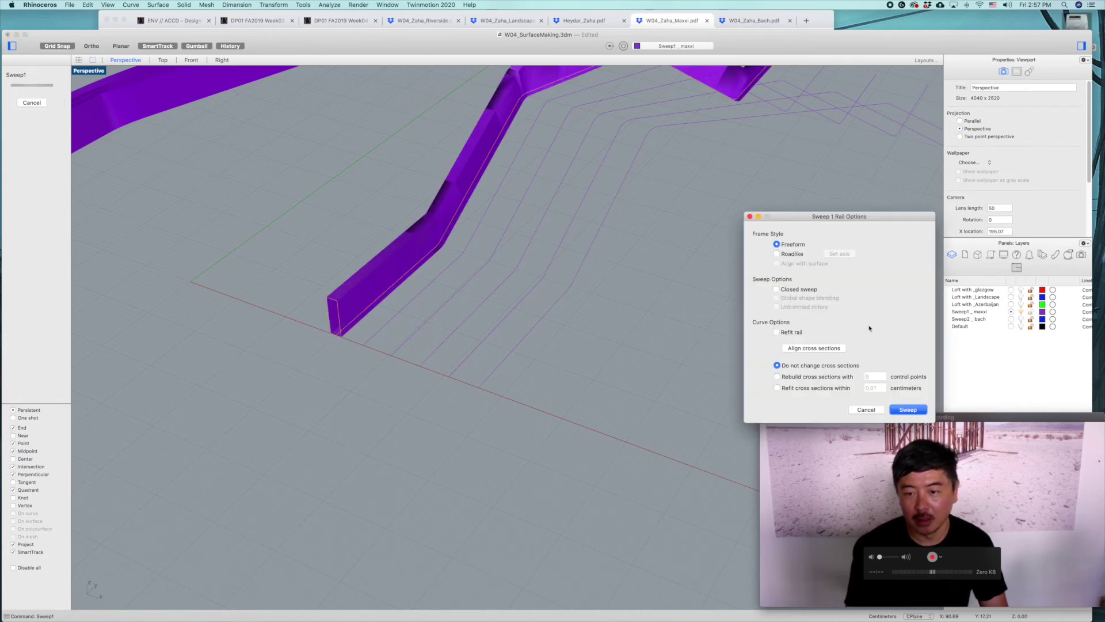
pyautogui.click(908, 409)
pyautogui.scroll(-6, 715, 344)
pyautogui.moveTo(718, 337); pyautogui.dragTo(652, 295, button='right')
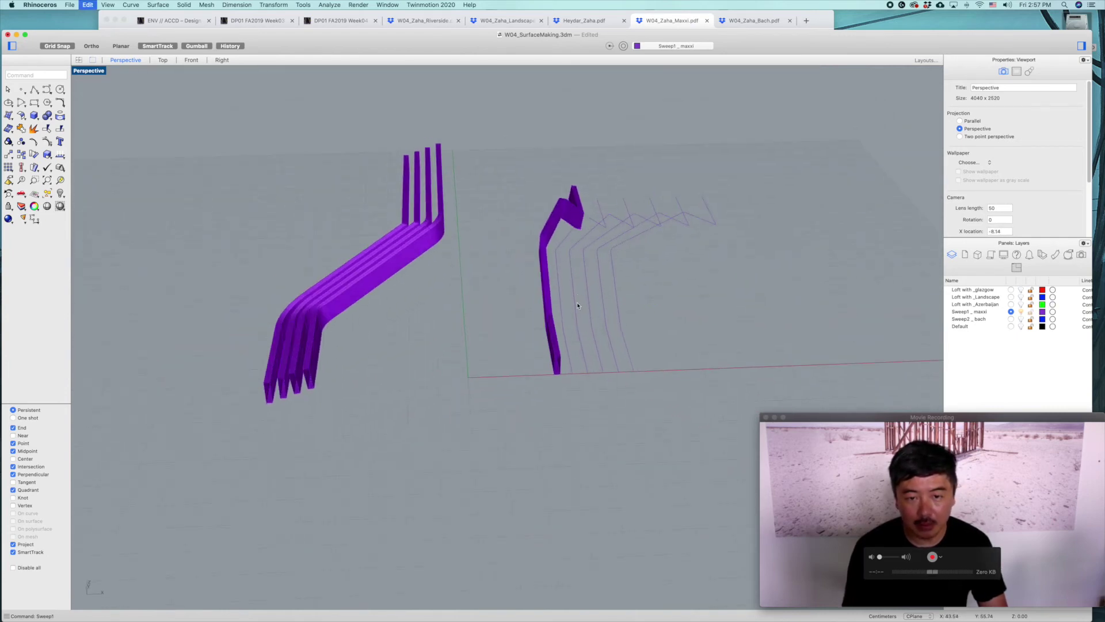
pyautogui.press('super+z')
# - Sweep the rectangle along the first line using Sweep1 with the Roadlike frame style
pyautogui.scroll(6, 558, 324)
pyautogui.moveTo(563, 395); pyautogui.dragTo(518, 371, button='right')
pyautogui.rightClick(514, 366)
pyautogui.click(512, 358)
pyautogui.click(502, 363)
pyautogui.press('Return')
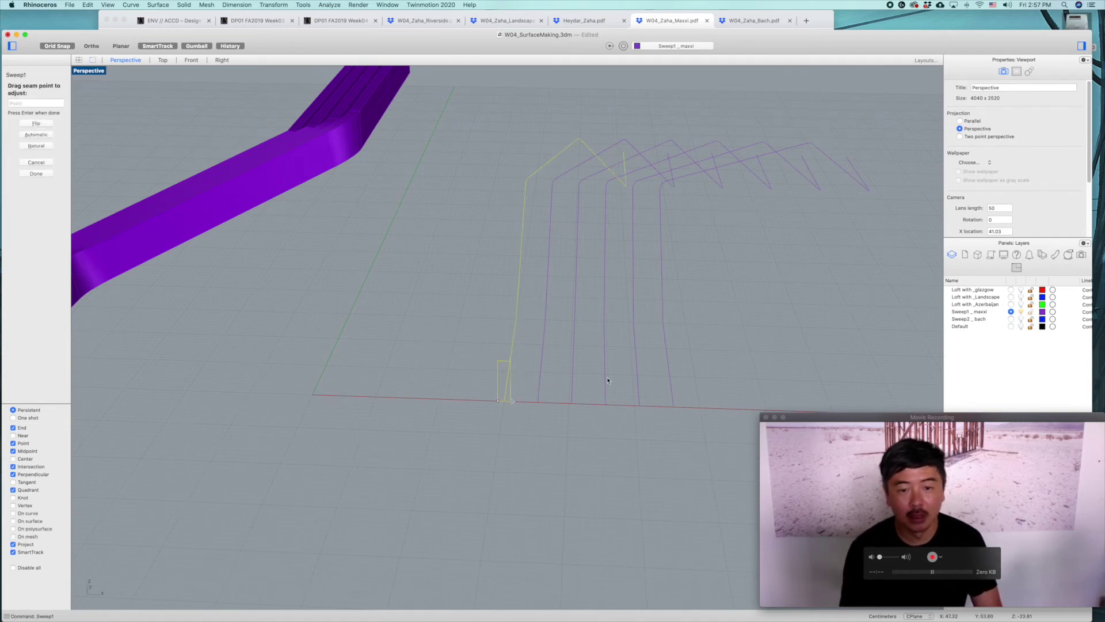
pyautogui.press('Return')
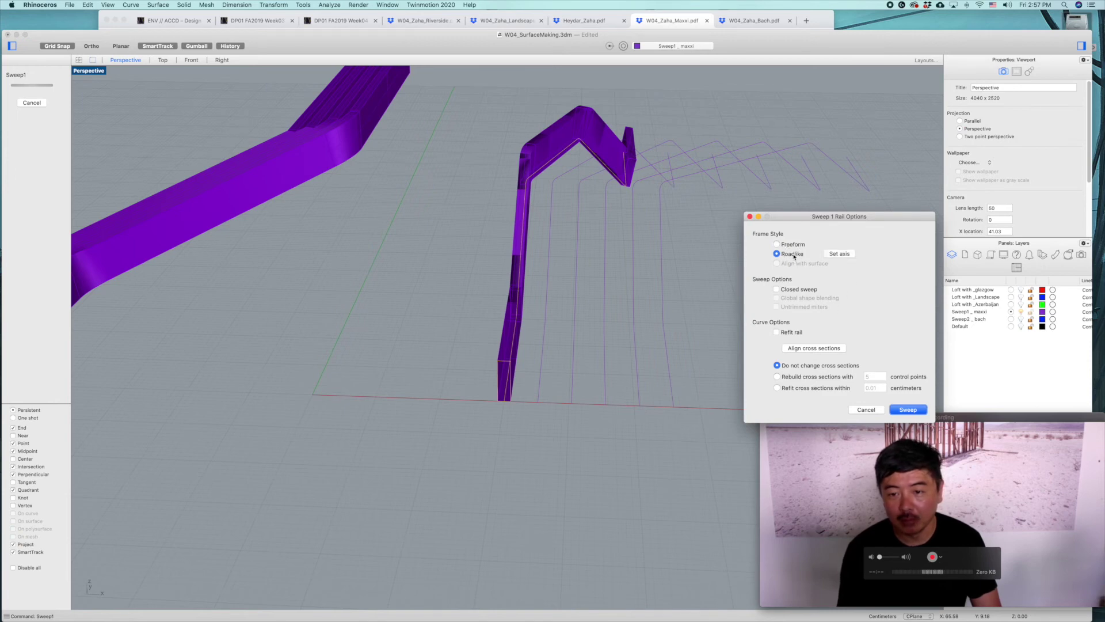
pyautogui.moveTo(674, 271); pyautogui.dragTo(473, 246, button='right')
pyautogui.scroll(-4, 602, 308)
pyautogui.click(906, 410)
pyautogui.scroll(-10, 625, 400)
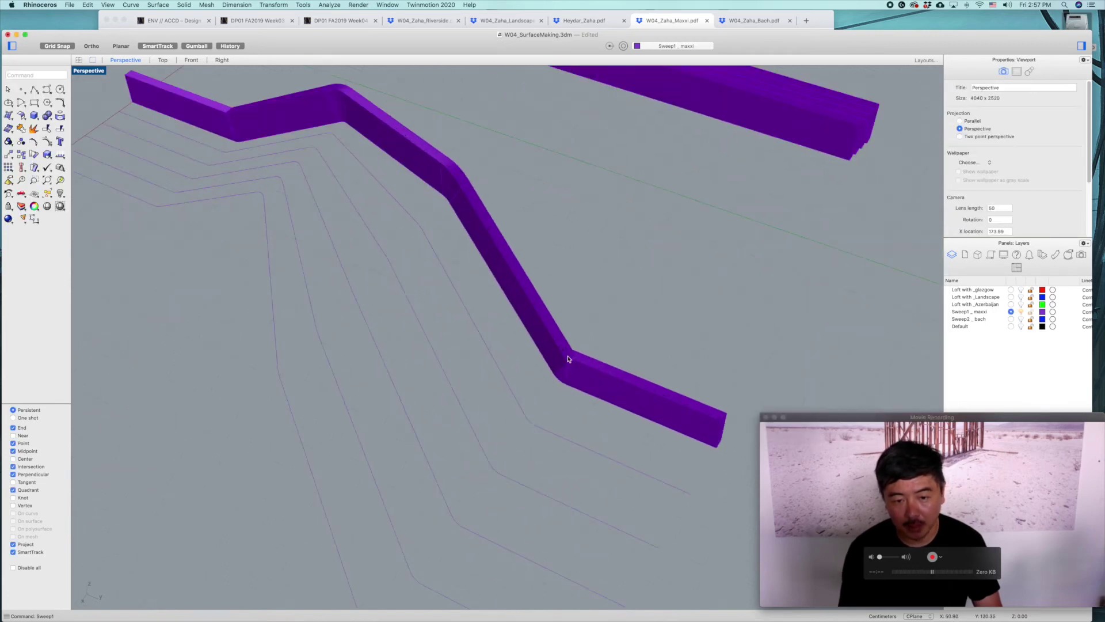
# - Undo the Roadlike sweep of the rectangle along the first line
pyautogui.moveTo(604, 370); pyautogui.dragTo(606, 364, button='right')
pyautogui.moveTo(587, 323); pyautogui.dragTo(625, 347, button='right')
pyautogui.scroll(5, 599, 274)
pyautogui.scroll(-5, 614, 308)
pyautogui.press('super+z')
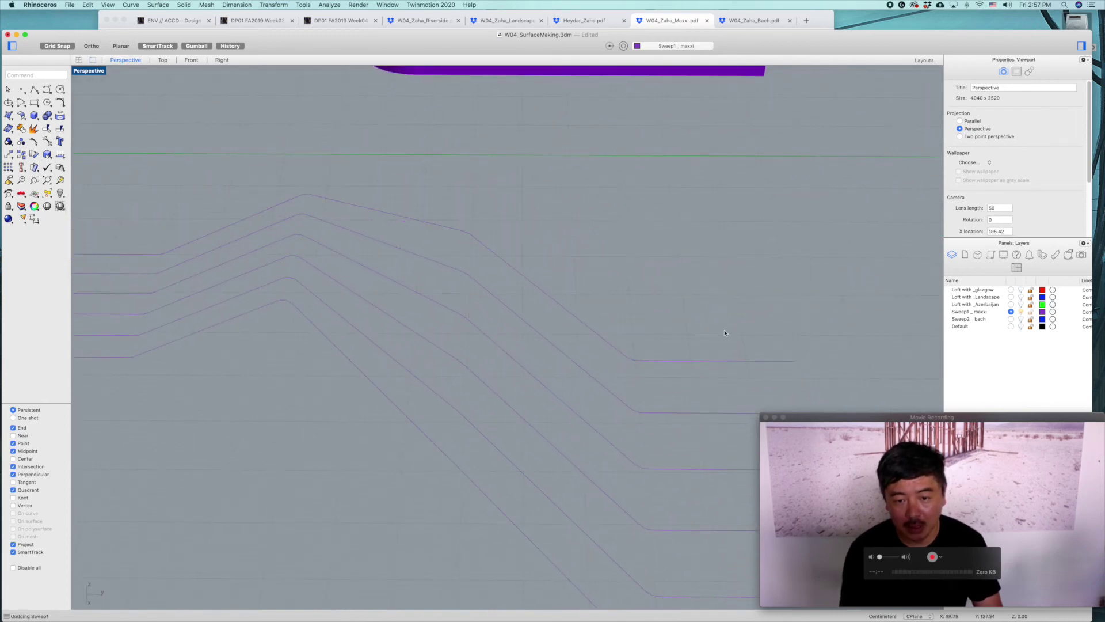
pyautogui.scroll(-10, 708, 342)
pyautogui.scroll(5, 367, 382)
pyautogui.moveTo(368, 380); pyautogui.dragTo(383, 375, button='right')
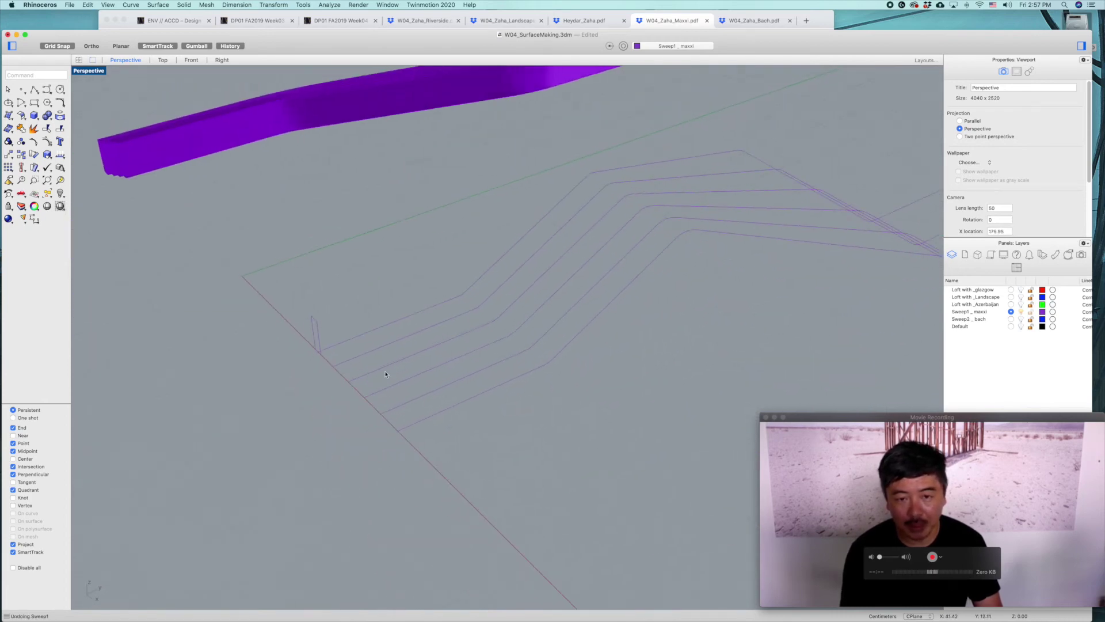
pyautogui.moveTo(658, 251); pyautogui.dragTo(683, 250, button='right')
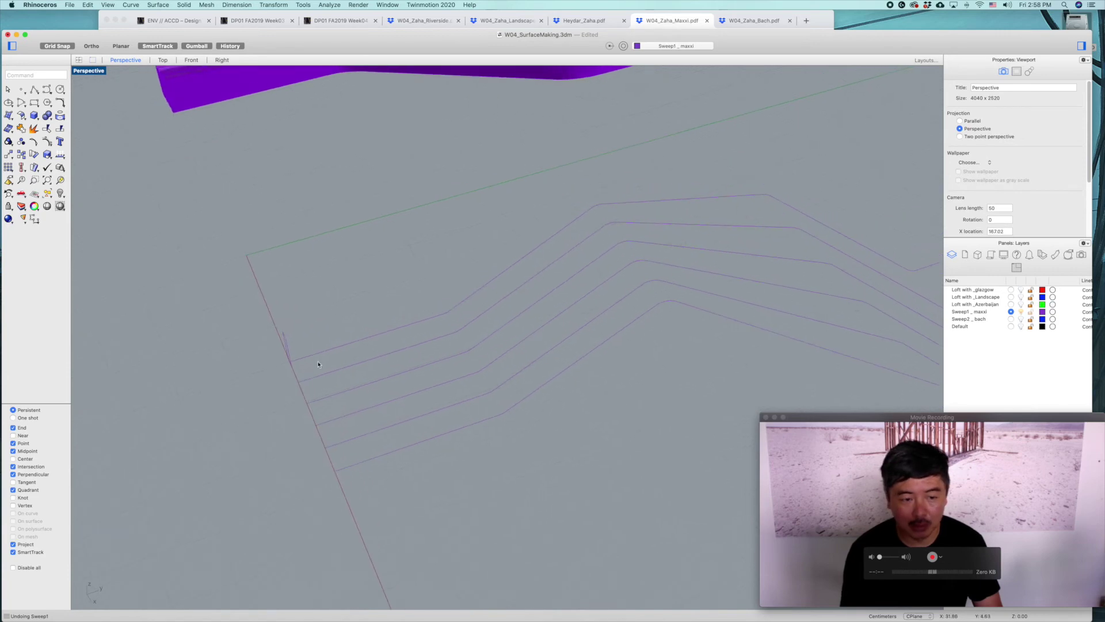
pyautogui.keyDown('shift'); pyautogui.moveTo(685, 281); pyautogui.dragTo(640, 229, button='right'); pyautogui.keyUp('shift')
pyautogui.moveTo(460, 331); pyautogui.dragTo(546, 310, button='right')
# - Copy the profile rectangle from the first line's start to the start points of the other five rail curves
pyautogui.click(326, 319)
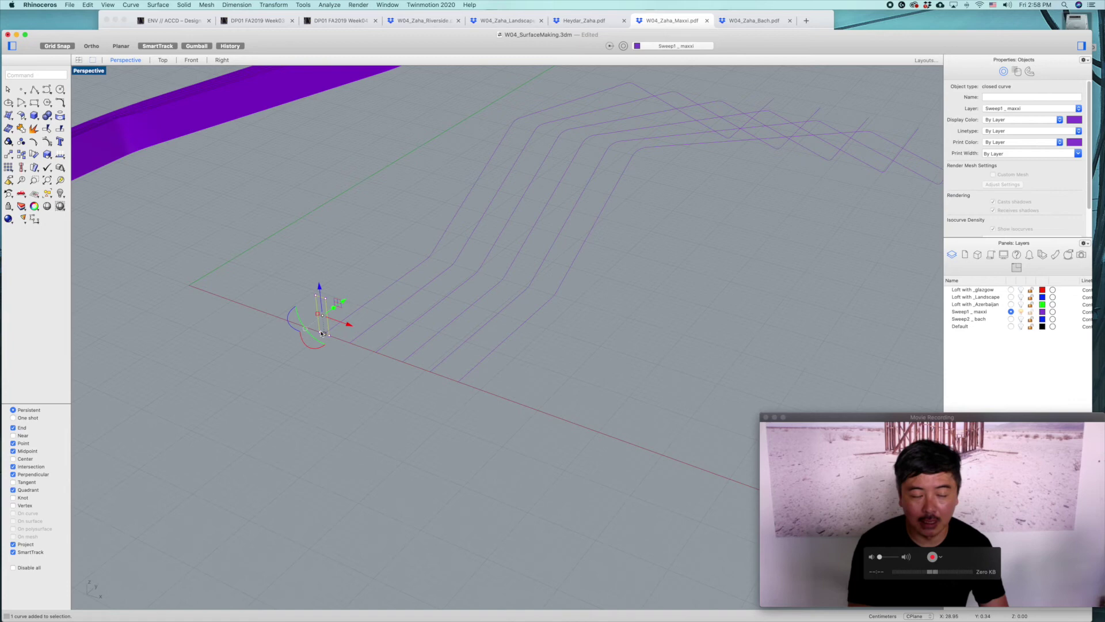
pyautogui.write('copy')
pyautogui.press('Return')
pyautogui.scroll(2, 320, 332)
pyautogui.click(319, 332)
pyautogui.click(358, 343)
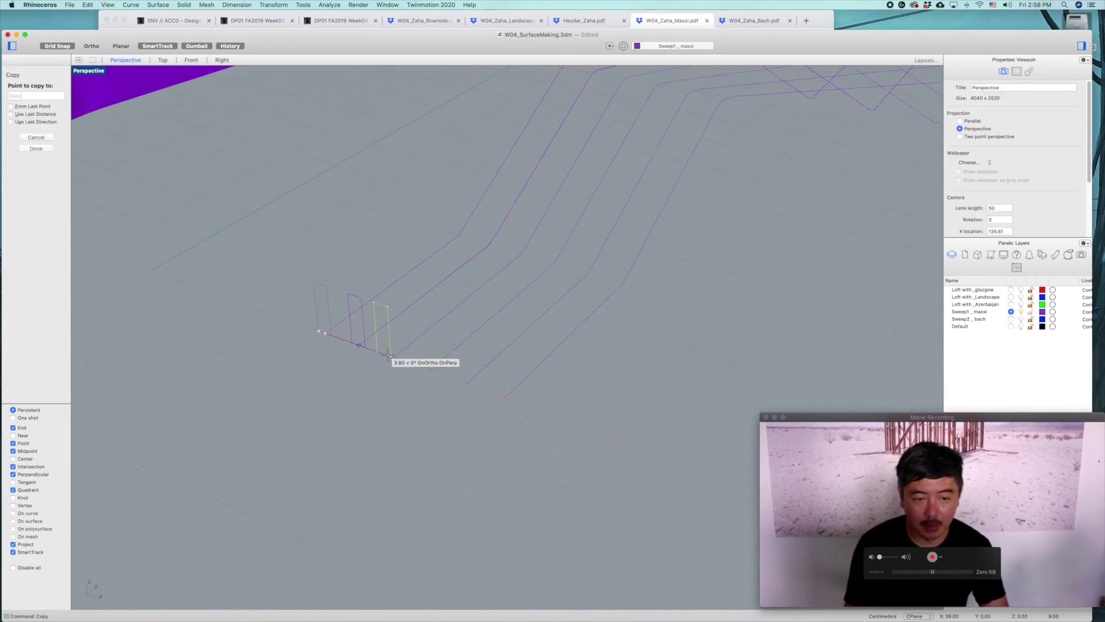
pyautogui.click(394, 358)
pyautogui.click(429, 370)
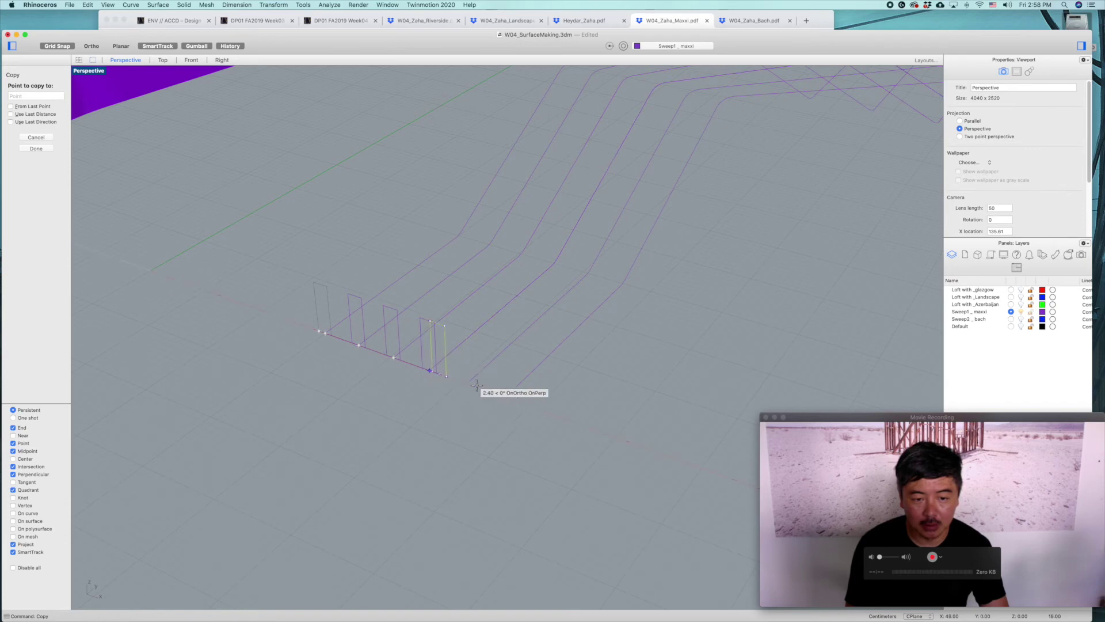
pyautogui.click(468, 384)
pyautogui.click(505, 397)
pyautogui.rightClick(439, 434)
pyautogui.moveTo(439, 434); pyautogui.dragTo(555, 443, button='right')
# - Sweep the first rectangle along the first rail curve using Sweep1 with the Freeform frame style
pyautogui.write('sweep1')
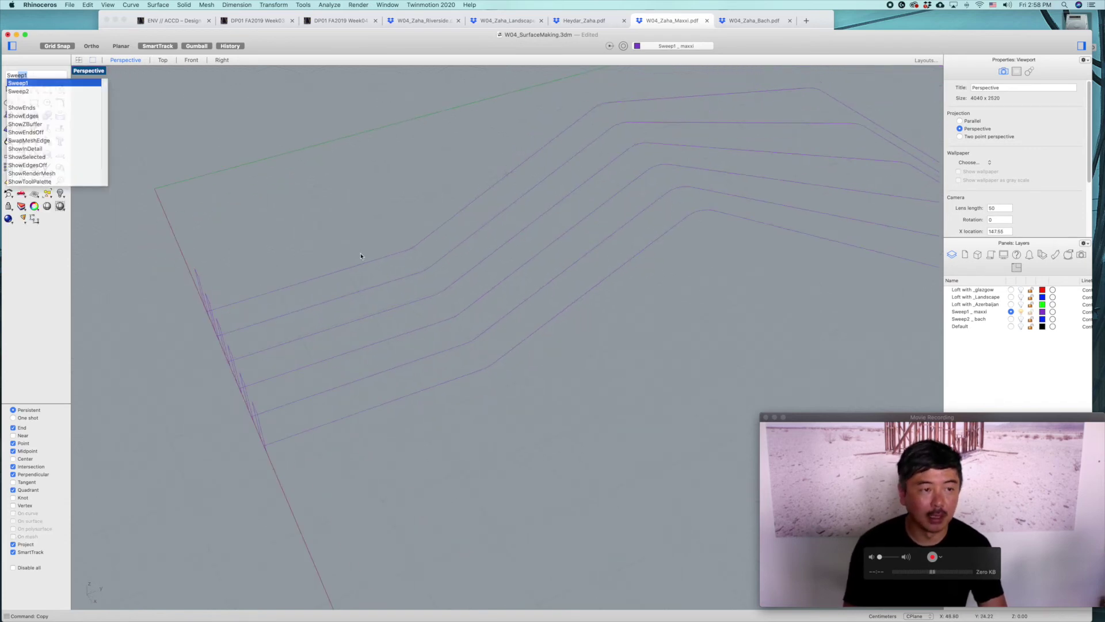
pyautogui.press('Return')
pyautogui.click(265, 291)
pyautogui.click(194, 280)
pyautogui.press('Return')
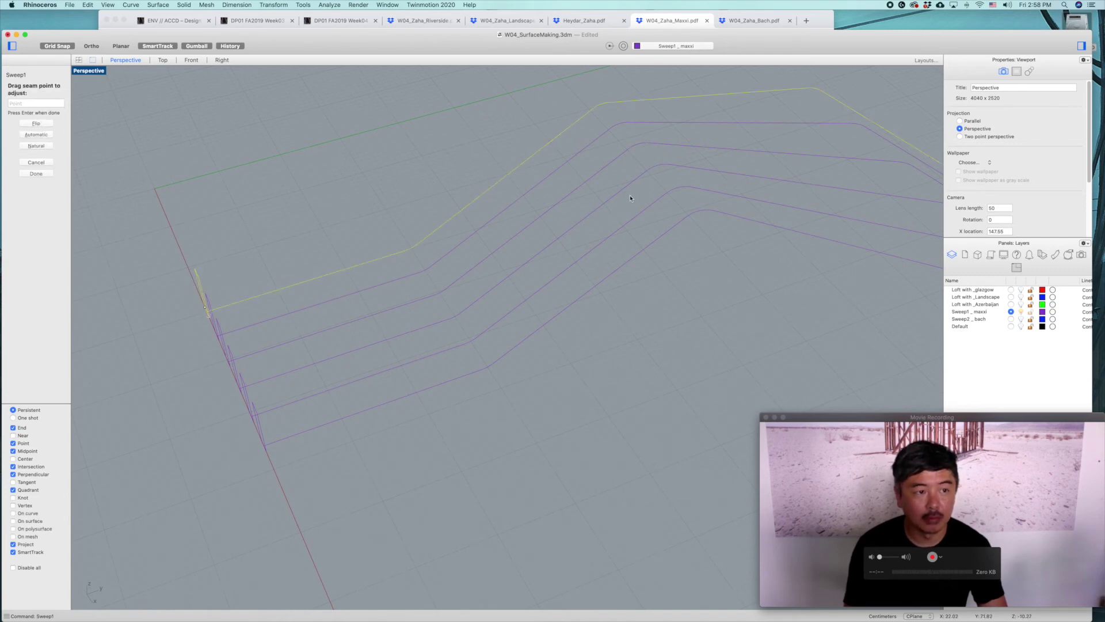
pyautogui.press('Return')
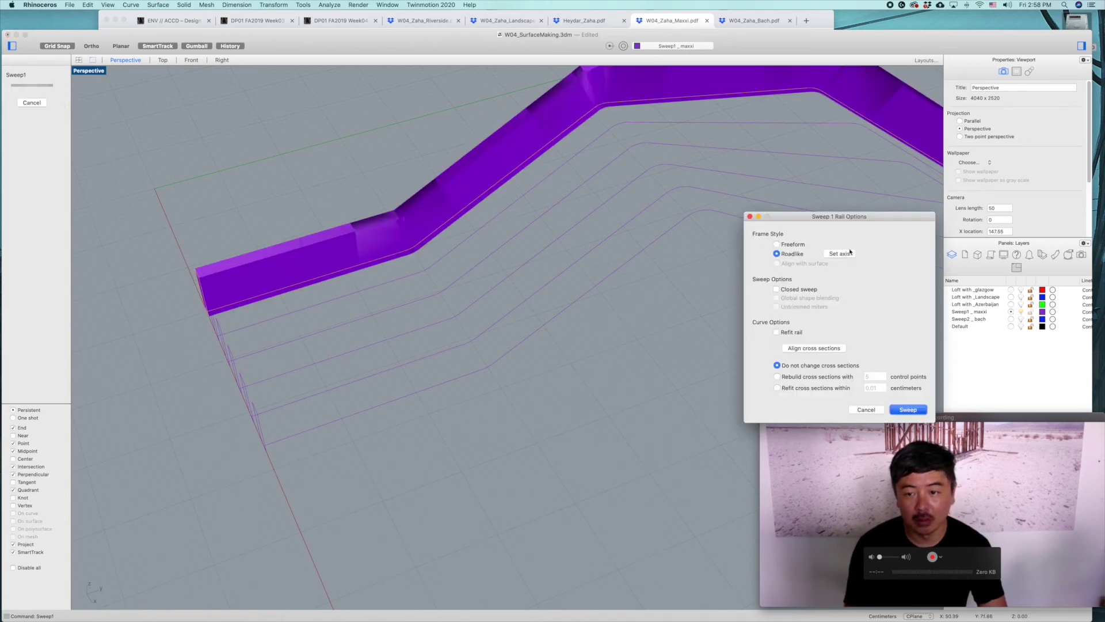
pyautogui.click(777, 244)
pyautogui.click(907, 409)
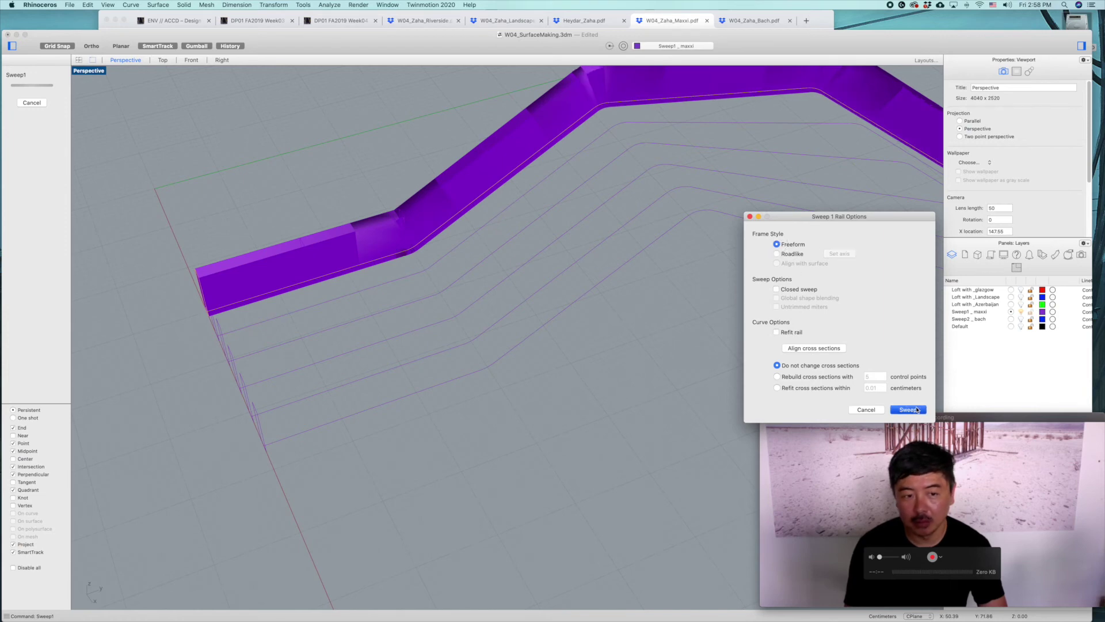
pyautogui.scroll(-5, 560, 316)
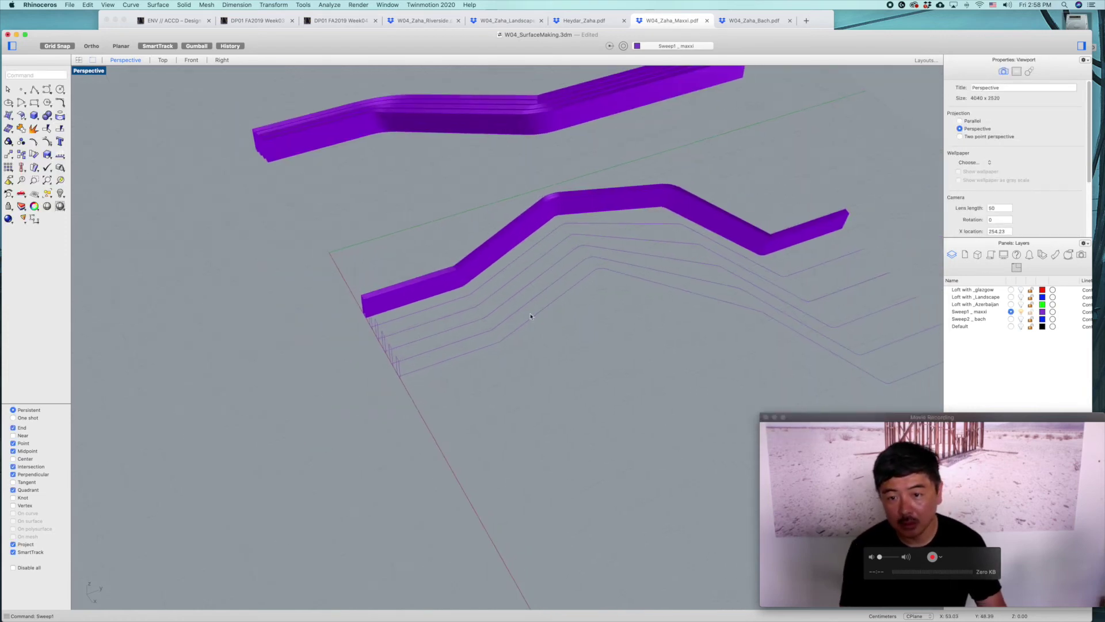
# - Sweep the second rectangle along the second rail curve using Sweep1 with the Freeform frame style
pyautogui.click(372, 320)
pyautogui.scroll(3, 370, 322)
pyautogui.scroll(2, 371, 323)
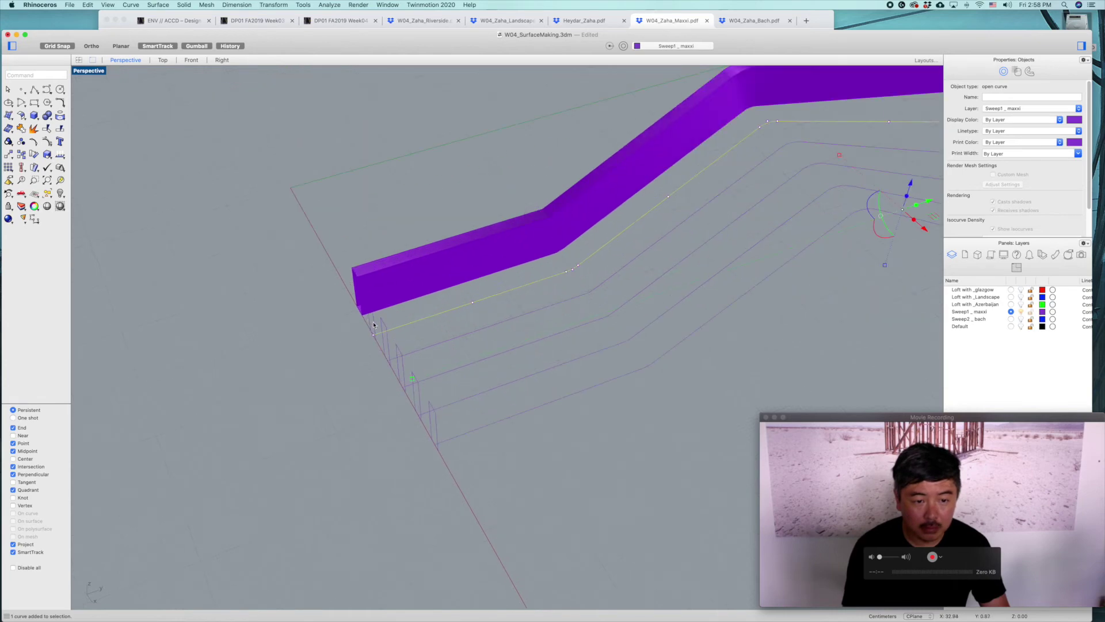
pyautogui.press('Return')
pyautogui.click(374, 325)
pyautogui.press('Return')
pyautogui.press('Return')
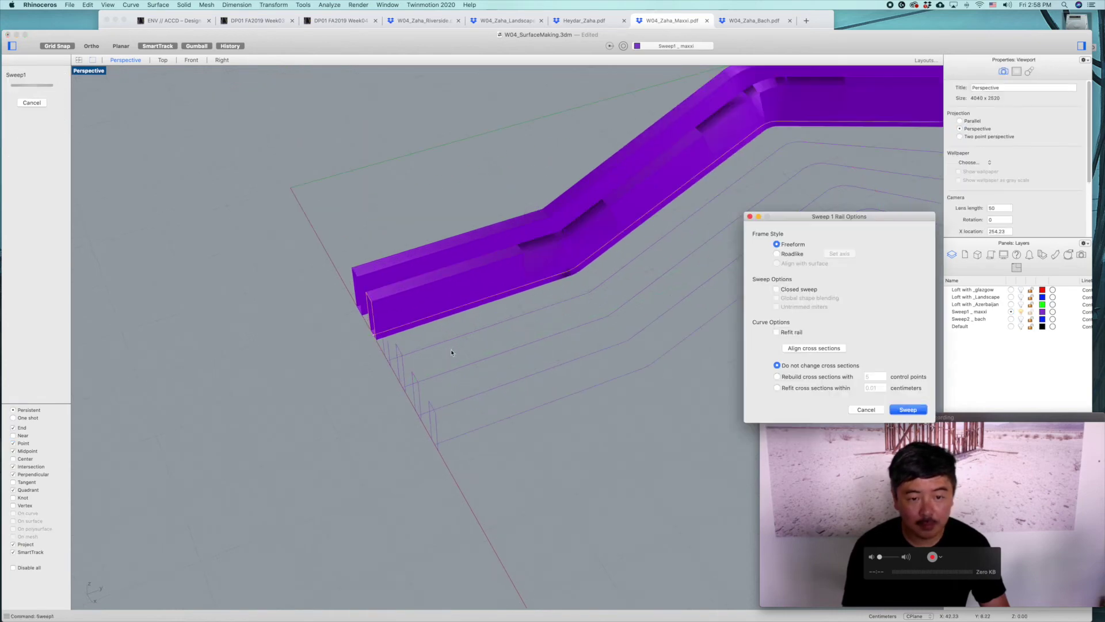
pyautogui.press('Return')
# - Sweep the third and fourth rectangles along their matching rail curves with Sweep1
pyautogui.click(440, 341)
pyautogui.press('Return')
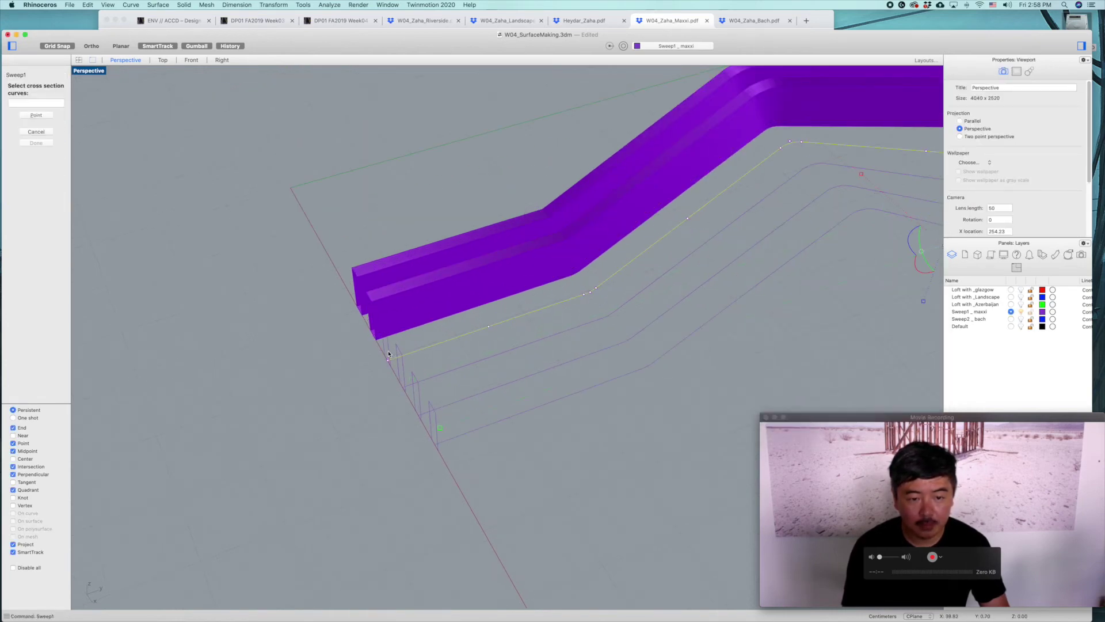
pyautogui.press('Return')
pyautogui.press('Return')
pyautogui.click(450, 372)
pyautogui.press('Return')
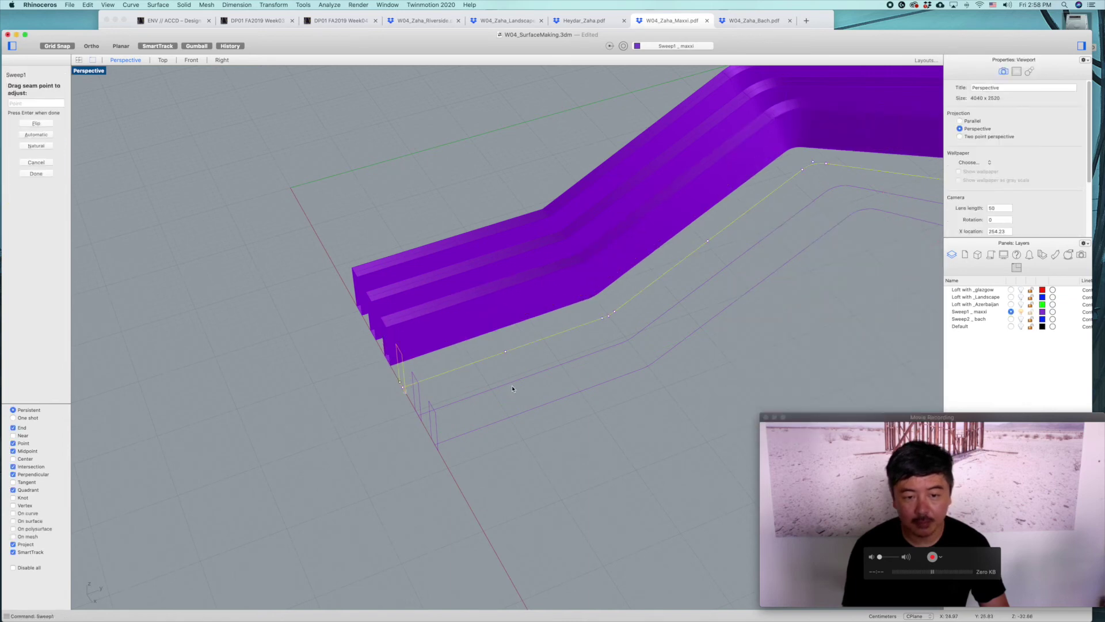
pyautogui.press('Return')
pyautogui.press('Return')
# - Sweep the fifth and sixth rectangles along their matching rail curves with Sweep1 and inspect the six bands
pyautogui.press('Return')
pyautogui.click(423, 406)
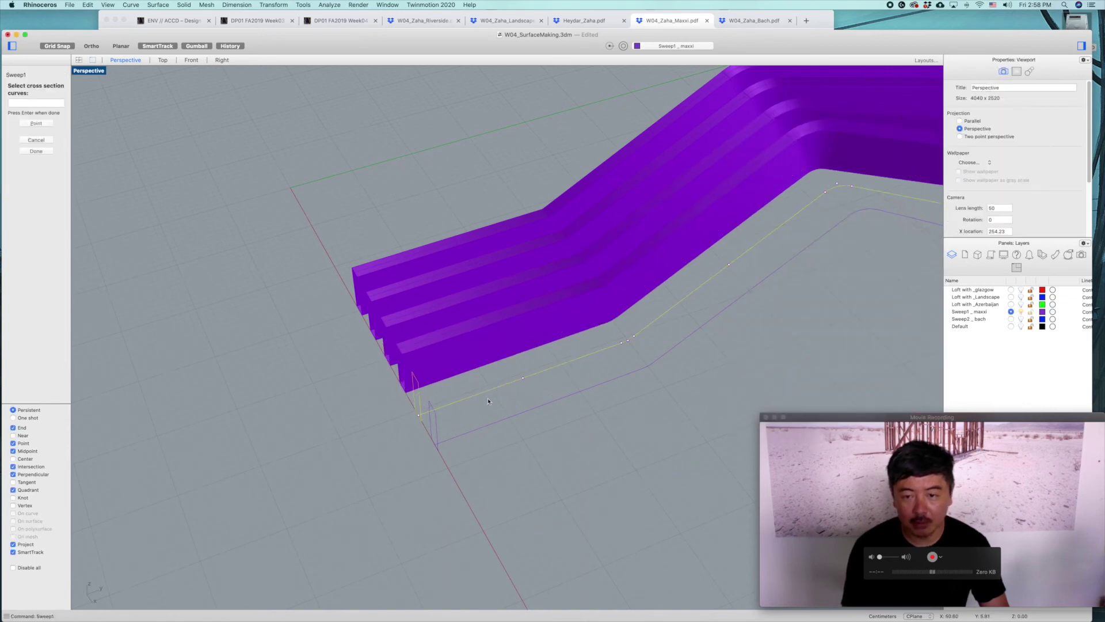
pyautogui.press('Return')
pyautogui.press('Return')
pyautogui.click(485, 424)
pyautogui.press('Return')
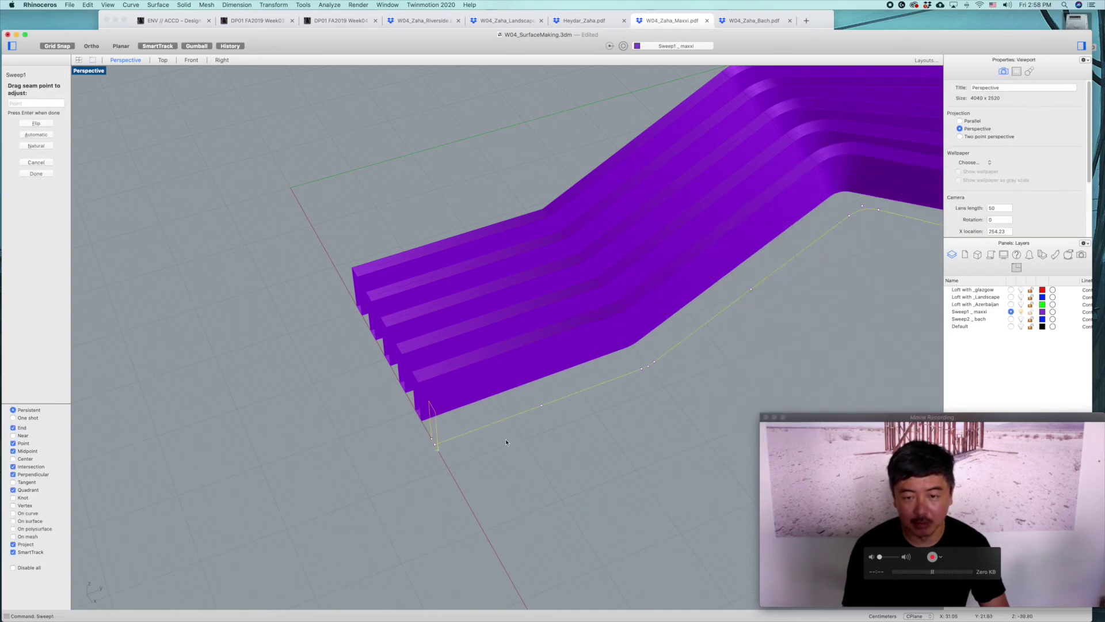
pyautogui.press('Return')
pyautogui.press('Return')
pyautogui.scroll(-3, 715, 428)
pyautogui.moveTo(715, 427); pyautogui.dragTo(671, 410, button='right')
pyautogui.moveTo(465, 262); pyautogui.dragTo(467, 300, button='right')
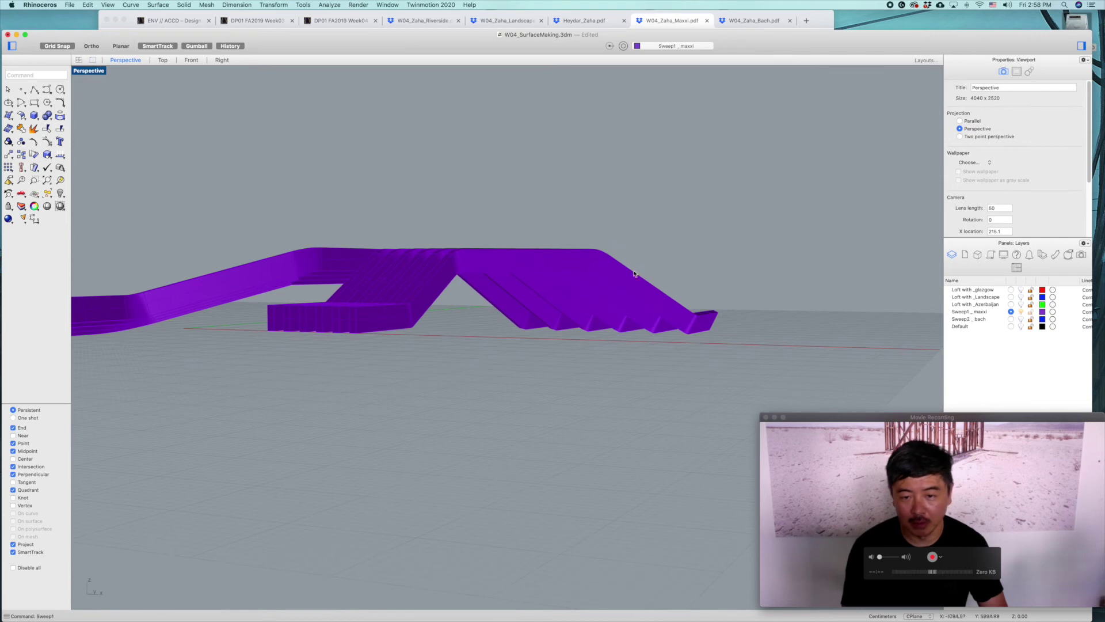
pyautogui.moveTo(707, 316); pyautogui.dragTo(691, 333, button='right')
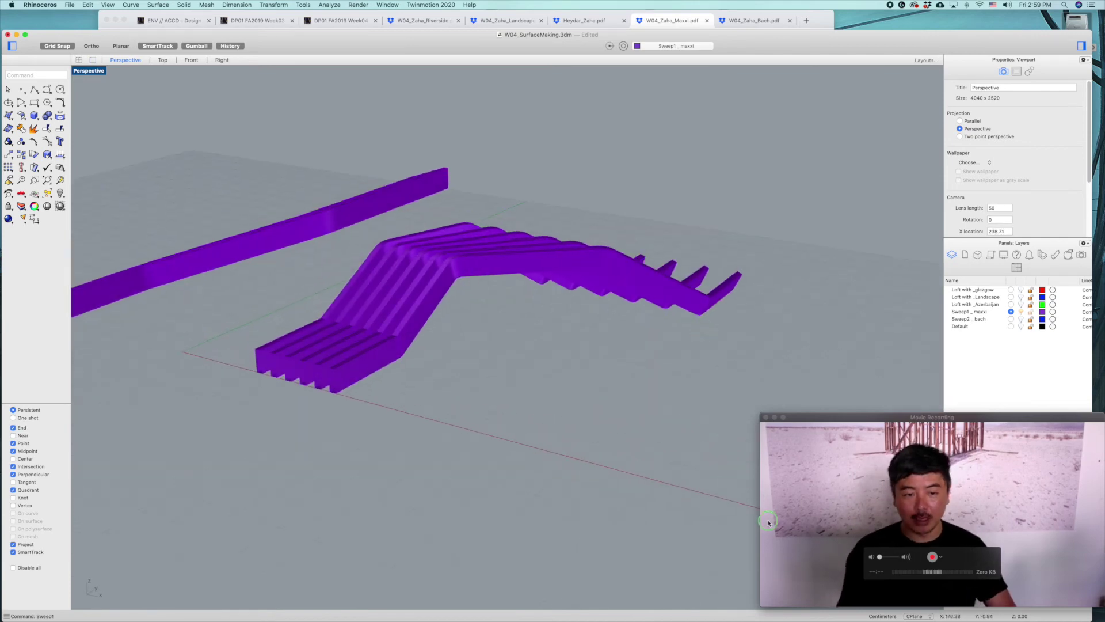
pyautogui.moveTo(634, 434); pyautogui.dragTo(622, 439, button='right')
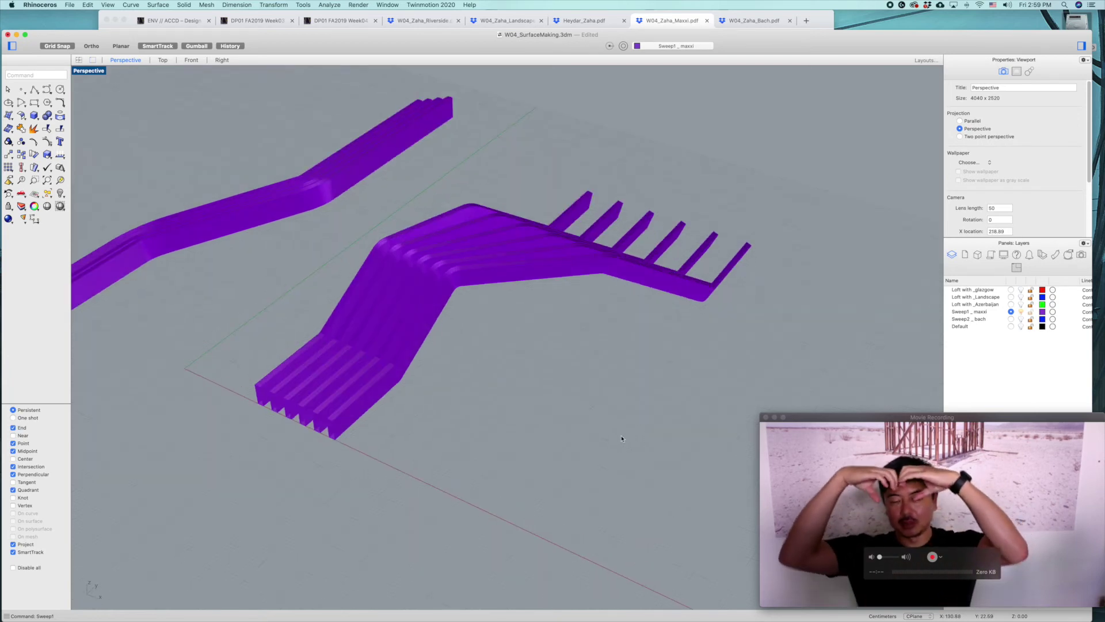
# - Draw six parallel straight lines starting on the x-axis beside the swept bands and rebuild them
pyautogui.click(34, 89)
pyautogui.moveTo(526, 440); pyautogui.dragTo(576, 270, button='right')
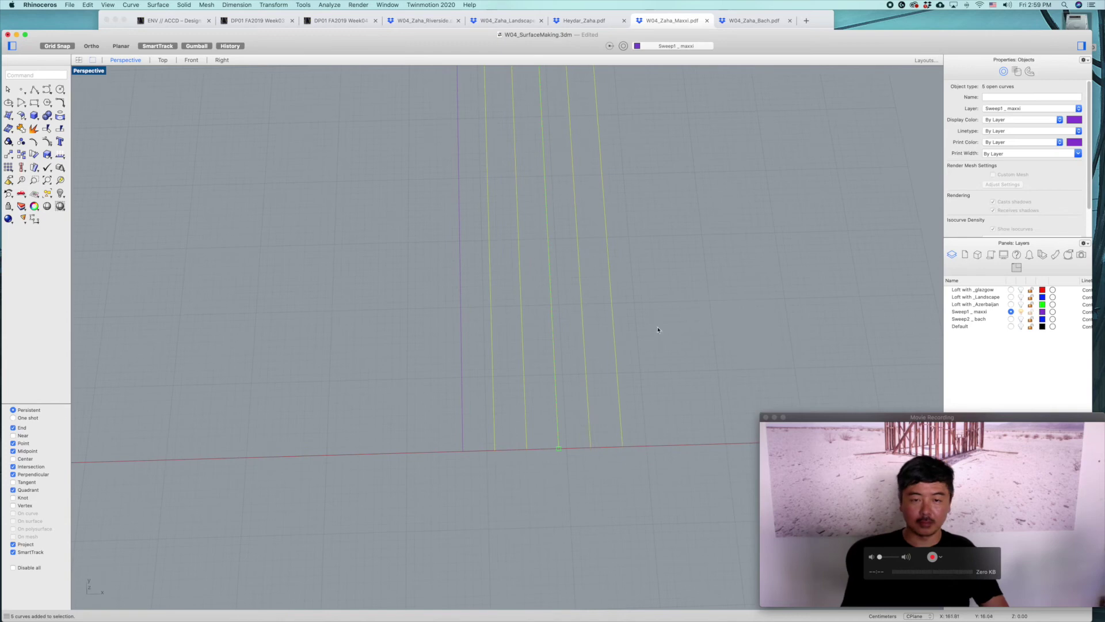
pyautogui.write('rebuild')
pyautogui.press('Return')
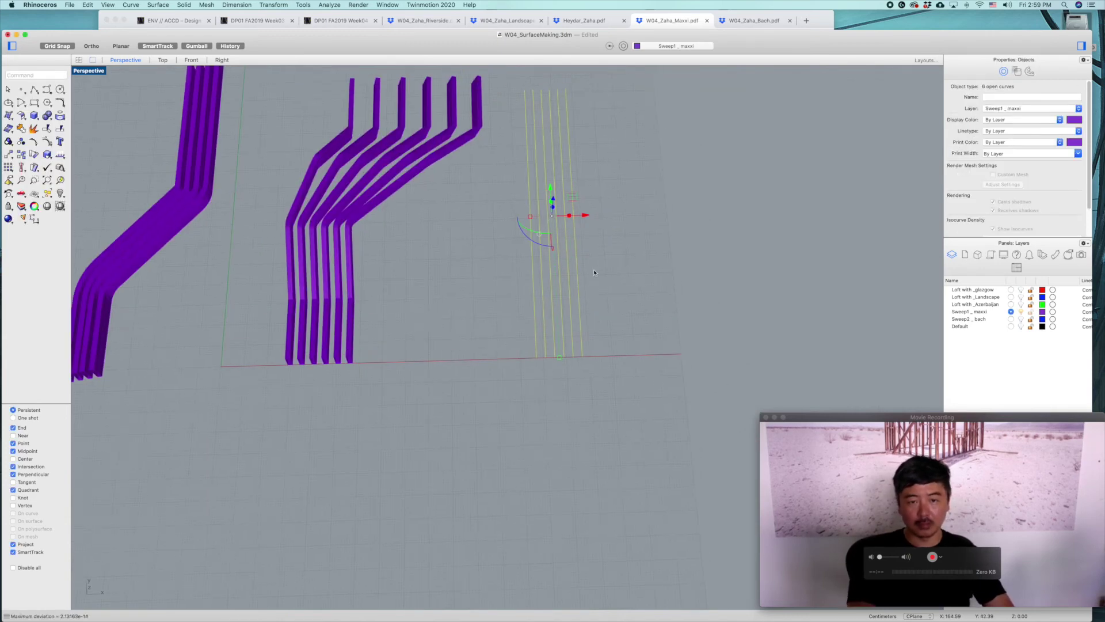
# - Move rows of control points on the six new lines to bend them toward the existing bands
pyautogui.moveTo(593, 272); pyautogui.dragTo(599, 377)
pyautogui.moveTo(548, 351); pyautogui.dragTo(454, 298)
pyautogui.moveTo(595, 320); pyautogui.dragTo(431, 317)
pyautogui.moveTo(431, 316); pyautogui.dragTo(424, 242, button='right')
pyautogui.moveTo(416, 233); pyautogui.dragTo(416, 205)
pyautogui.moveTo(448, 238); pyautogui.dragTo(341, 204)
pyautogui.moveTo(437, 242); pyautogui.dragTo(501, 374, button='right')
pyautogui.moveTo(502, 276); pyautogui.dragTo(498, 313)
pyautogui.moveTo(565, 290); pyautogui.dragTo(423, 353)
# - Reposition further rows of control points so the six curves cross the existing bands, and clear the selection
pyautogui.moveTo(506, 210); pyautogui.dragTo(575, 244)
pyautogui.moveTo(569, 204); pyautogui.dragTo(429, 283)
pyautogui.moveTo(429, 283); pyautogui.dragTo(550, 535, button='right')
pyautogui.moveTo(531, 547); pyautogui.dragTo(597, 507)
pyautogui.moveTo(597, 506); pyautogui.dragTo(559, 549, button='right')
pyautogui.moveTo(524, 523); pyautogui.dragTo(473, 469)
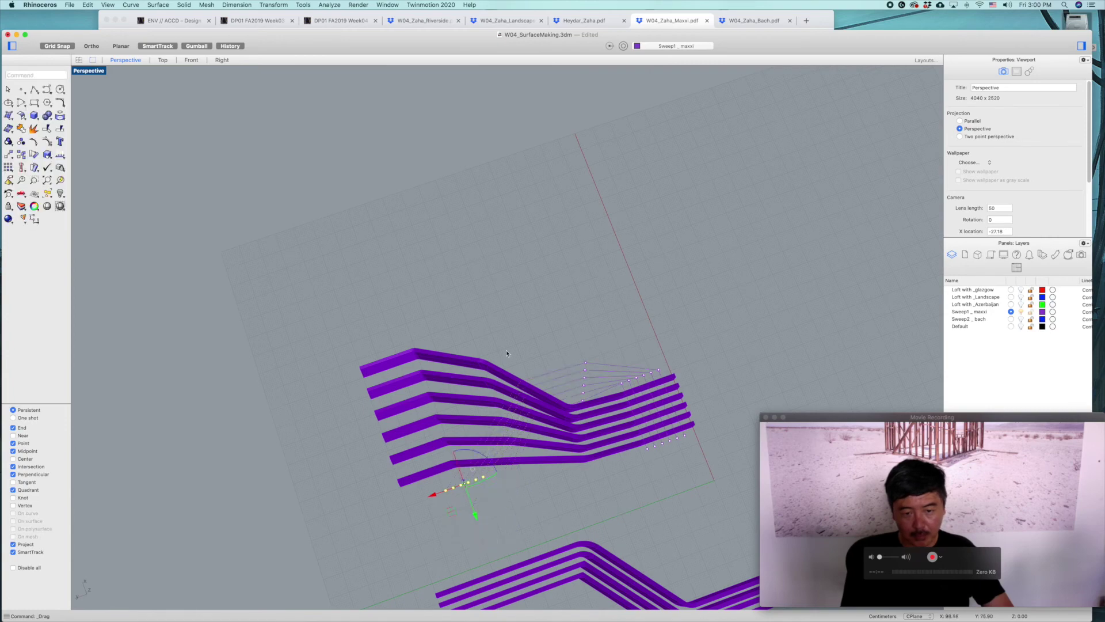
pyautogui.moveTo(507, 353); pyautogui.dragTo(445, 471, button='right')
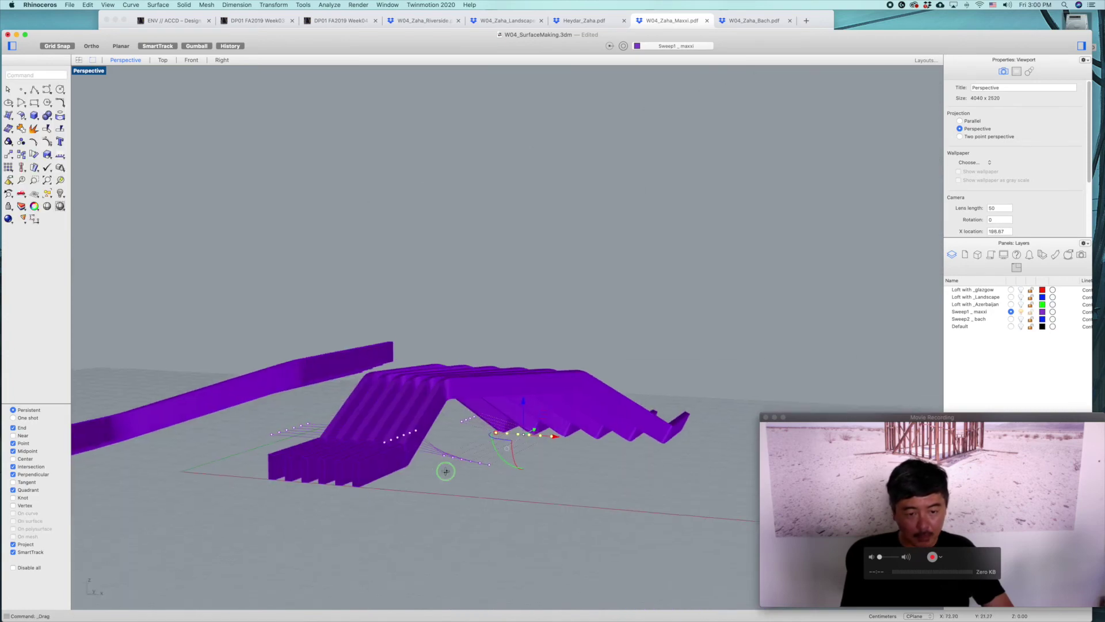
pyautogui.moveTo(469, 413); pyautogui.dragTo(613, 464, button='right')
pyautogui.click(623, 479)
# - Draw a tall, narrow rectangle in the Right view at the start of the first new curve and select it
pyautogui.doubleClick(89, 71)
pyautogui.click(34, 102)
pyautogui.scroll(8, 562, 472)
pyautogui.click(573, 420)
pyautogui.click(565, 369)
pyautogui.click(580, 383)
pyautogui.click(572, 386)
pyautogui.moveTo(755, 277); pyautogui.dragTo(742, 202, button='right')
pyautogui.scroll(12, 215, 280)
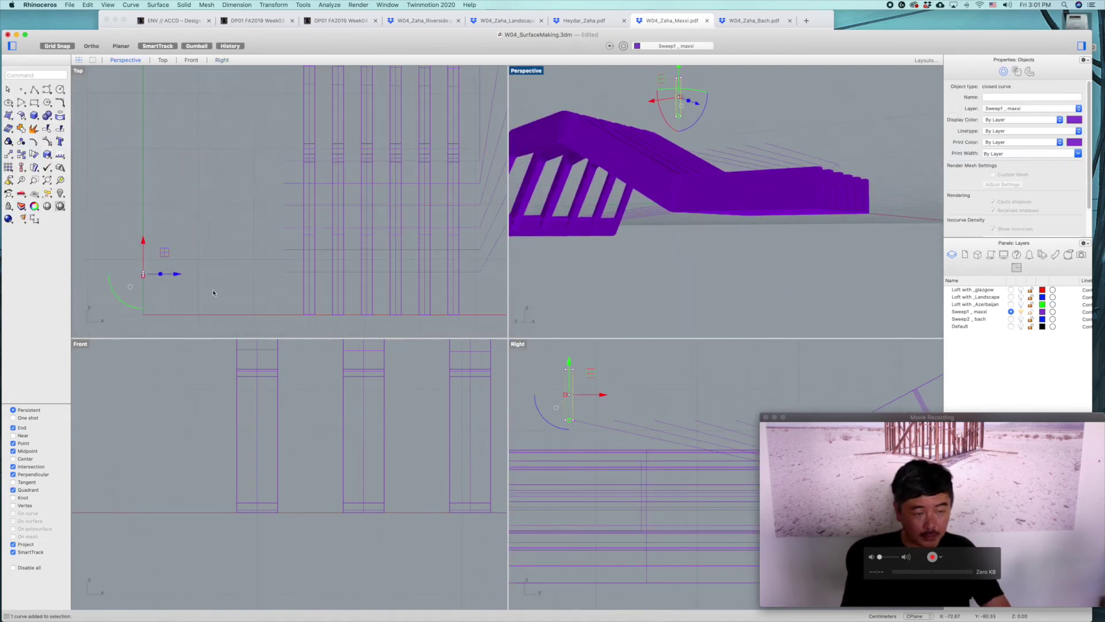
# - Move the new rectangle in the Top view onto the start of the first new curve
pyautogui.write('m')
pyautogui.press('Return')
pyautogui.scroll(6, 171, 281)
pyautogui.click(106, 266)
pyautogui.click(431, 261)
pyautogui.moveTo(835, 178); pyautogui.dragTo(710, 227, button='right')
pyautogui.scroll(3, 710, 227)
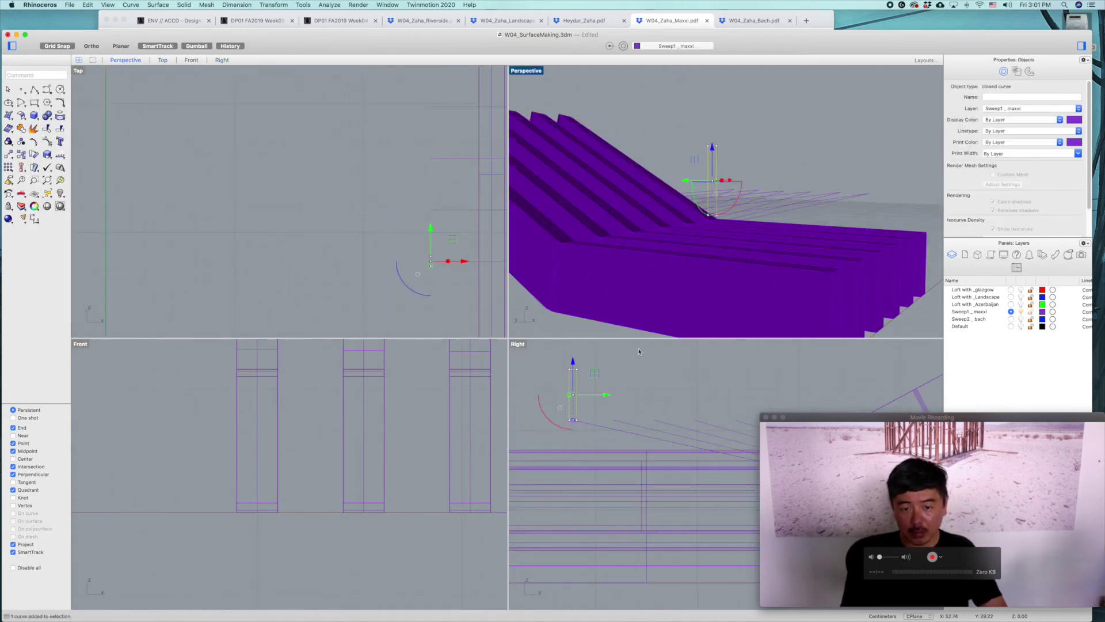
# - Shorten the new rectangle with a one-directional vertical scale from its base
pyautogui.write('s1')
pyautogui.click(573, 421)
pyautogui.scroll(8, 577, 369)
pyautogui.click(567, 371)
pyautogui.click(567, 397)
# - Copy the shortened rectangle in the Right view to the start points of the other new curves
pyautogui.write('c')
pyautogui.click(566, 486)
pyautogui.click(662, 486)
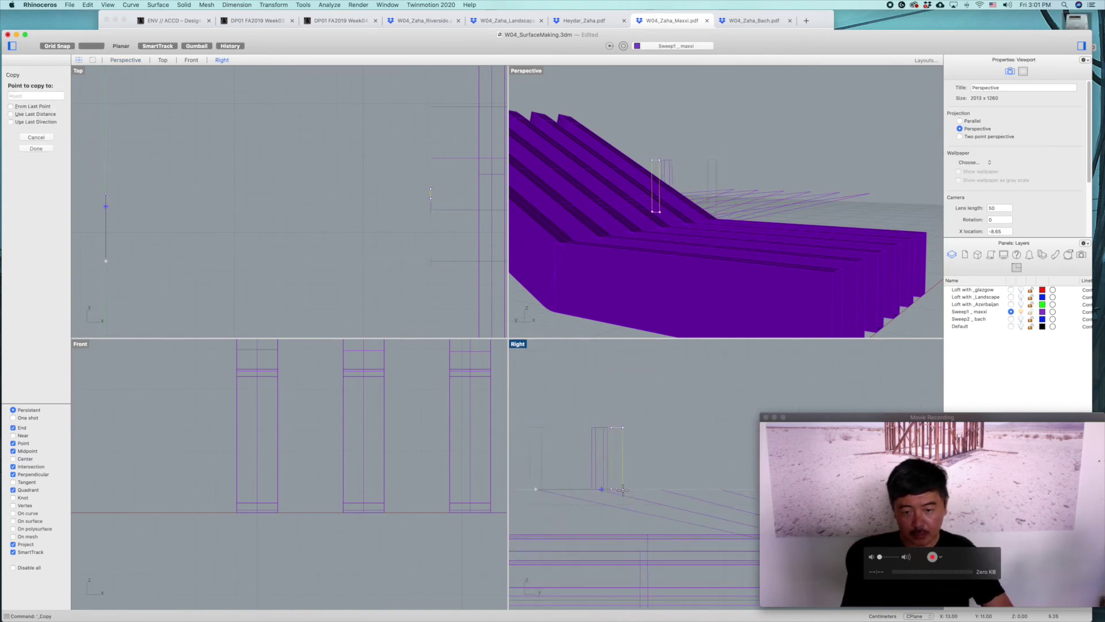
pyautogui.click(663, 489)
pyautogui.scroll(2, 724, 490)
pyautogui.moveTo(725, 489); pyautogui.dragTo(543, 489, button='right')
pyautogui.click(543, 489)
pyautogui.click(614, 489)
pyautogui.moveTo(630, 484); pyautogui.dragTo(577, 474, button='right')
pyautogui.click(577, 478)
pyautogui.press('Return')
# - Delete the surplus rectangle from the row of new profiles
pyautogui.moveTo(748, 173); pyautogui.dragTo(766, 155, button='right')
pyautogui.scroll(-4, 542, 416)
pyautogui.scroll(6, 543, 417)
pyautogui.click(563, 438)
pyautogui.press('Delete')
# - Maximize the Perspective view and fillet the bends nearest the profile rectangles on the new rail curves with radius 4
pyautogui.moveTo(836, 173); pyautogui.dragTo(765, 184, button='right')
pyautogui.doubleClick(528, 72)
pyautogui.scroll(-5, 614, 299)
pyautogui.moveTo(651, 282)
pyautogui.mouseDown(button='right')
pyautogui.moveTo(614, 299)
pyautogui.moveTo(637, 298)
pyautogui.mouseUp(button='right')
pyautogui.write('fillet')
pyautogui.press('Return')
pyautogui.scroll(3, 573, 345)
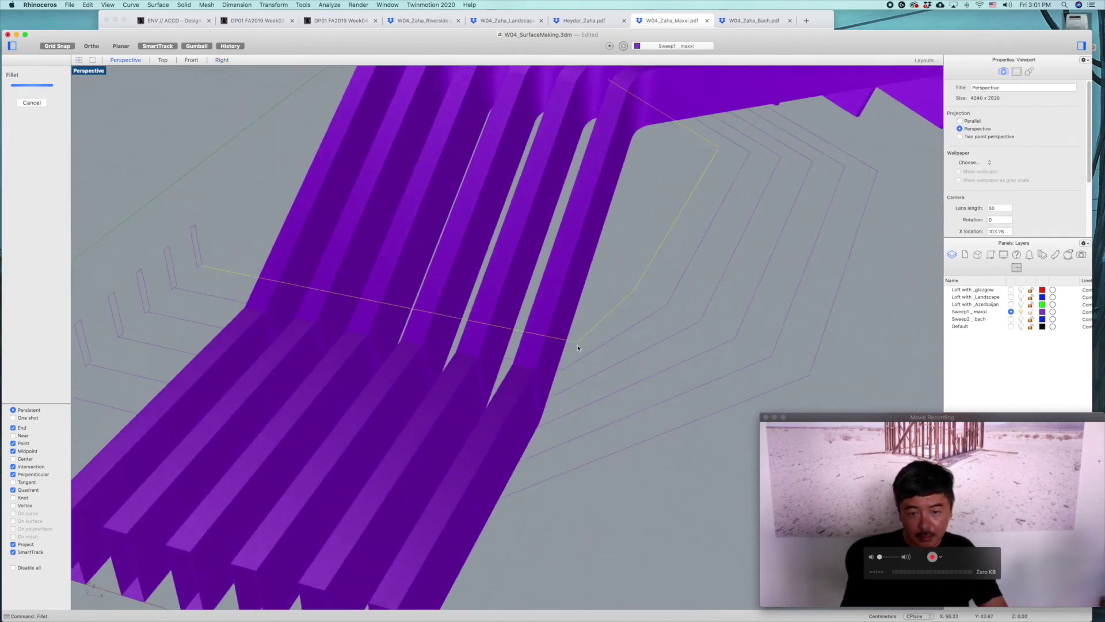
pyautogui.scroll(-3, 574, 345)
pyautogui.scroll(-1, 576, 423)
pyautogui.click(570, 452)
pyautogui.rightClick(571, 452)
pyautogui.click(561, 475)
# - Fillet the remaining bends of the new rail curves with radius 4
pyautogui.click(745, 385)
pyautogui.rightClick(740, 347)
pyautogui.click(703, 350)
pyautogui.click(679, 331)
pyautogui.rightClick(665, 316)
pyautogui.click(629, 303)
pyautogui.click(620, 324)
pyautogui.moveTo(641, 320); pyautogui.dragTo(472, 311, button='right')
pyautogui.rightClick(772, 301)
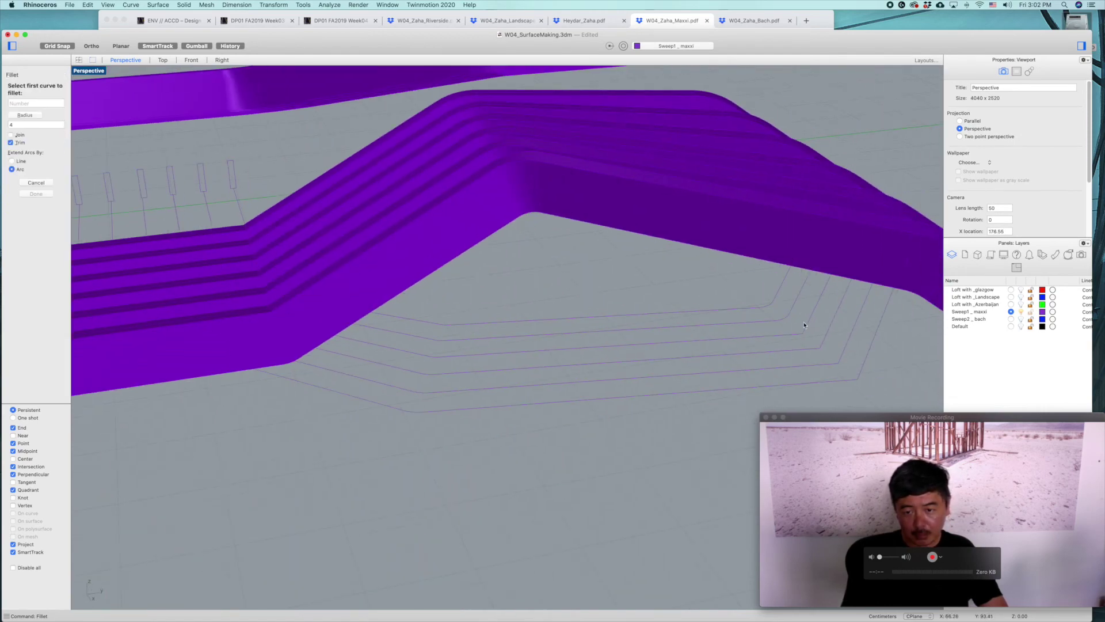
pyautogui.click(842, 357)
pyautogui.click(820, 365)
# - Sweep the first new rectangle along the first filleted new rail curve with Sweep1
pyautogui.scroll(-8, 720, 402)
pyautogui.moveTo(721, 402); pyautogui.dragTo(569, 371, button='right')
pyautogui.scroll(5, 569, 371)
pyautogui.press('Escape')
pyautogui.write('s')
pyautogui.press('Return')
pyautogui.click(567, 366)
pyautogui.click(568, 353)
pyautogui.rightClick(569, 353)
pyautogui.rightClick(569, 353)
# - Sweep the second and third new rectangles along their filleted rail curves with Sweep1
pyautogui.click(551, 361)
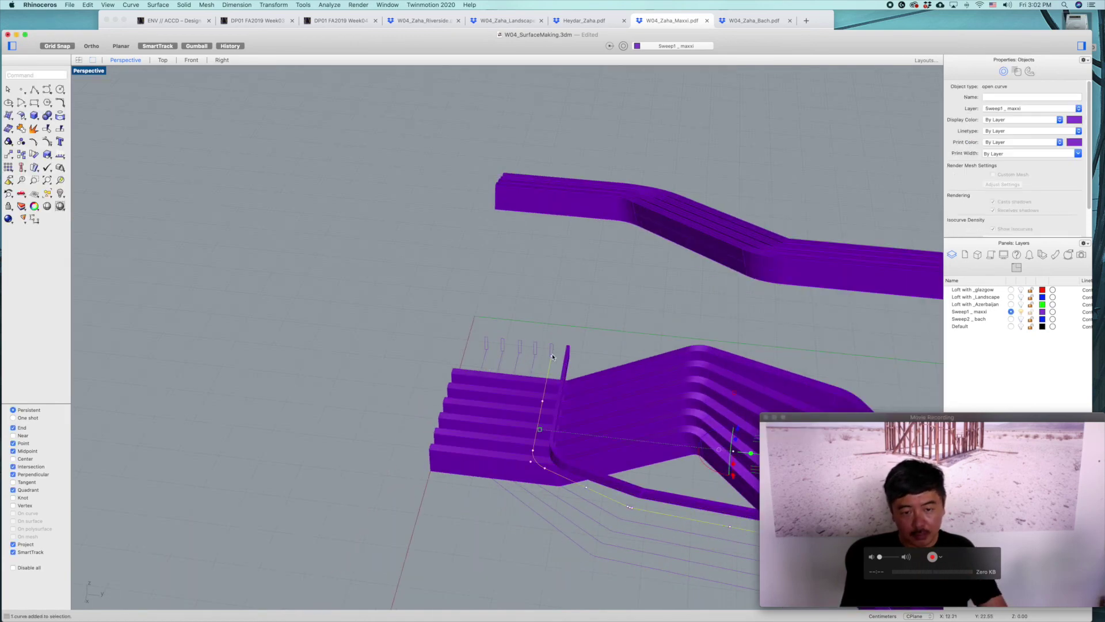
pyautogui.rightClick(550, 362)
pyautogui.click(551, 351)
pyautogui.rightClick(551, 351)
pyautogui.click(534, 360)
pyautogui.rightClick(534, 359)
pyautogui.click(535, 349)
pyautogui.rightClick(535, 350)
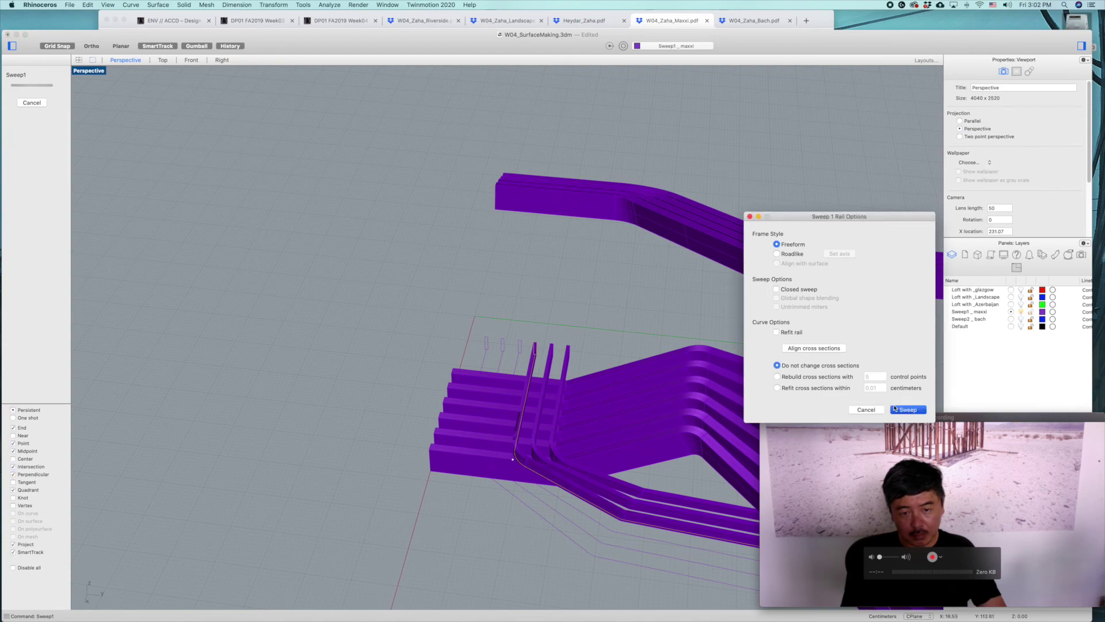
# - Sweep the remaining three new rectangles along their matching rail curves with Sweep1
pyautogui.rightClick(521, 358)
pyautogui.click(519, 357)
pyautogui.click(520, 347)
pyautogui.rightClick(520, 347)
pyautogui.click(501, 358)
pyautogui.rightClick(502, 358)
pyautogui.click(502, 345)
pyautogui.click(484, 358)
pyautogui.click(486, 344)
# - Hide the separate reference bands and the leftover closed profile curves beside the new model
pyautogui.moveTo(634, 437); pyautogui.dragTo(693, 387, button='right')
pyautogui.scroll(-4, 693, 387)
pyautogui.click(748, 347)
pyautogui.write('hide')
pyautogui.press('Return')
pyautogui.moveTo(852, 345); pyautogui.dragTo(795, 402)
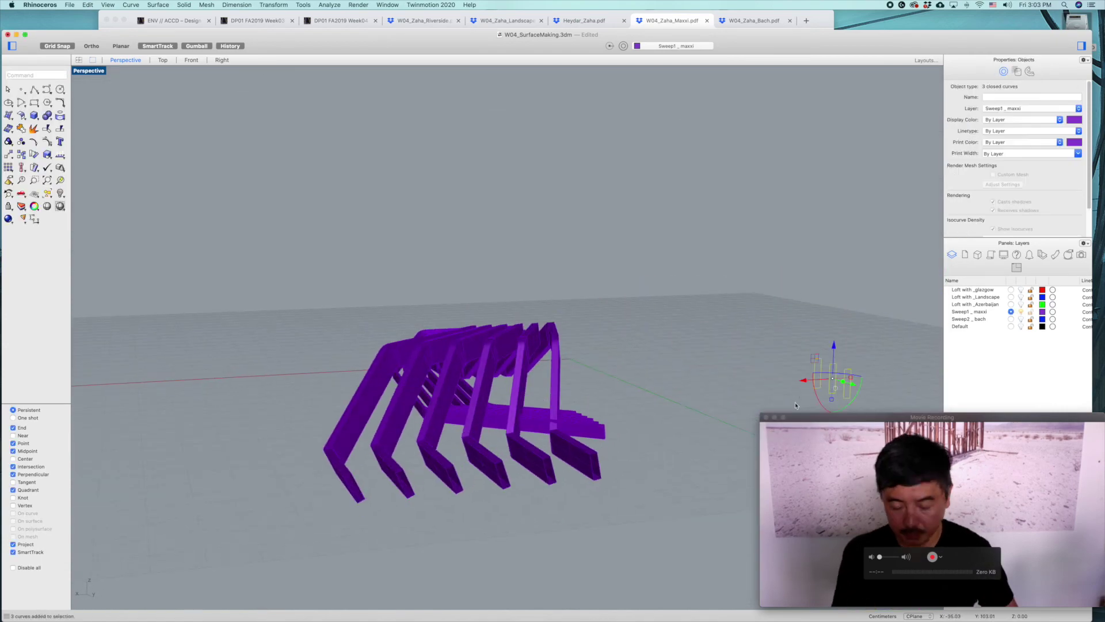
pyautogui.rightClick(795, 403)
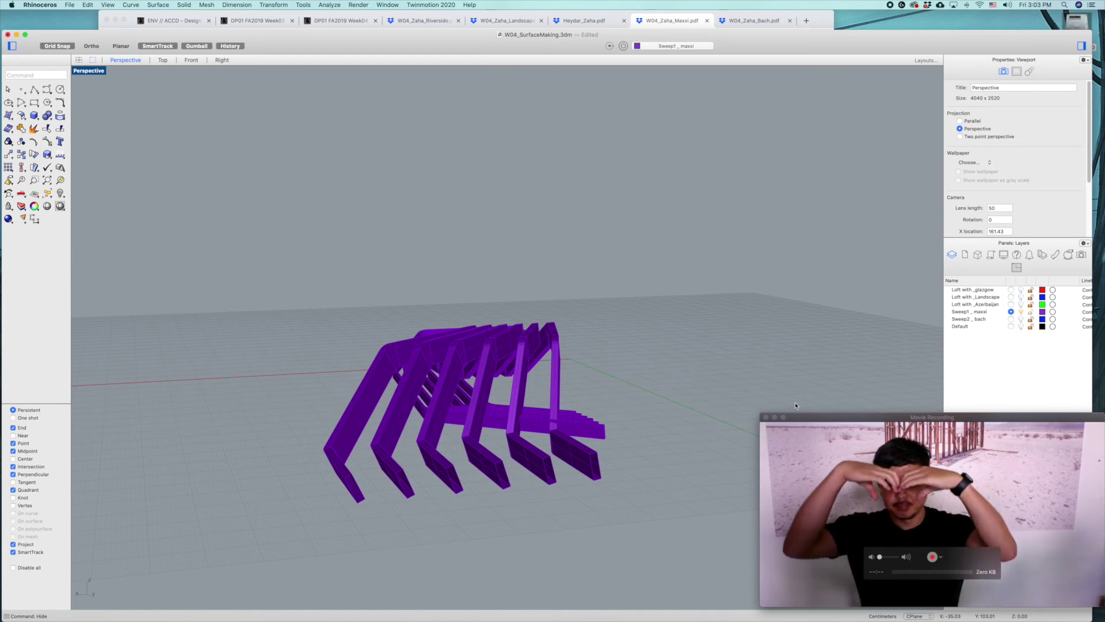
# - Shift the second set of swept bands slightly along the Y axis, accepting the break in history
pyautogui.moveTo(657, 343); pyautogui.dragTo(633, 312, button='right')
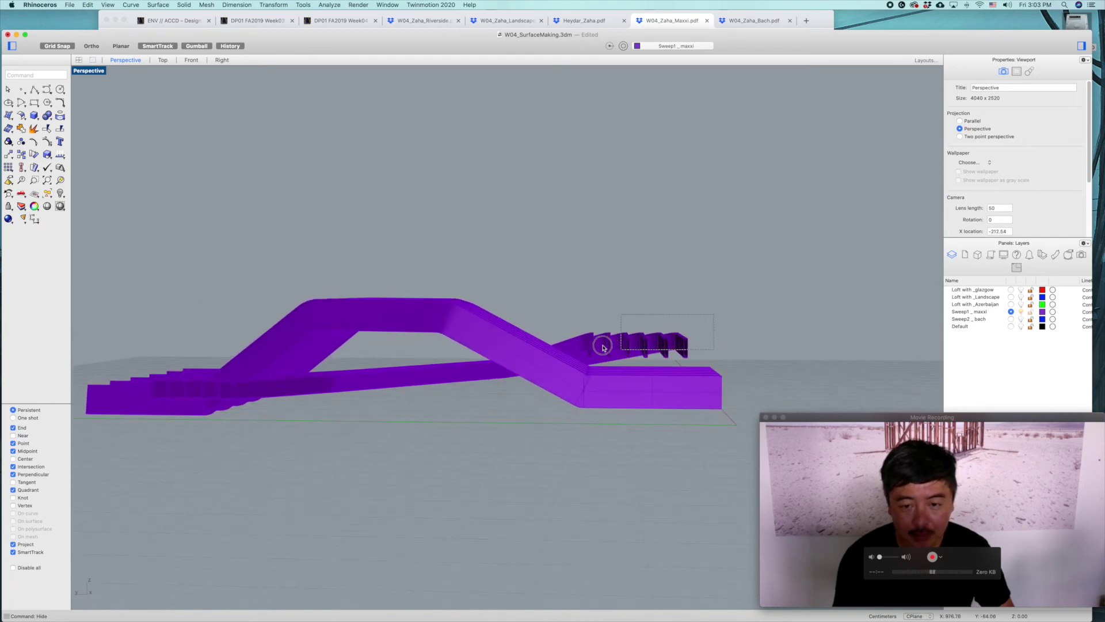
pyautogui.moveTo(580, 349); pyautogui.dragTo(579, 348)
pyautogui.moveTo(382, 364); pyautogui.dragTo(407, 372)
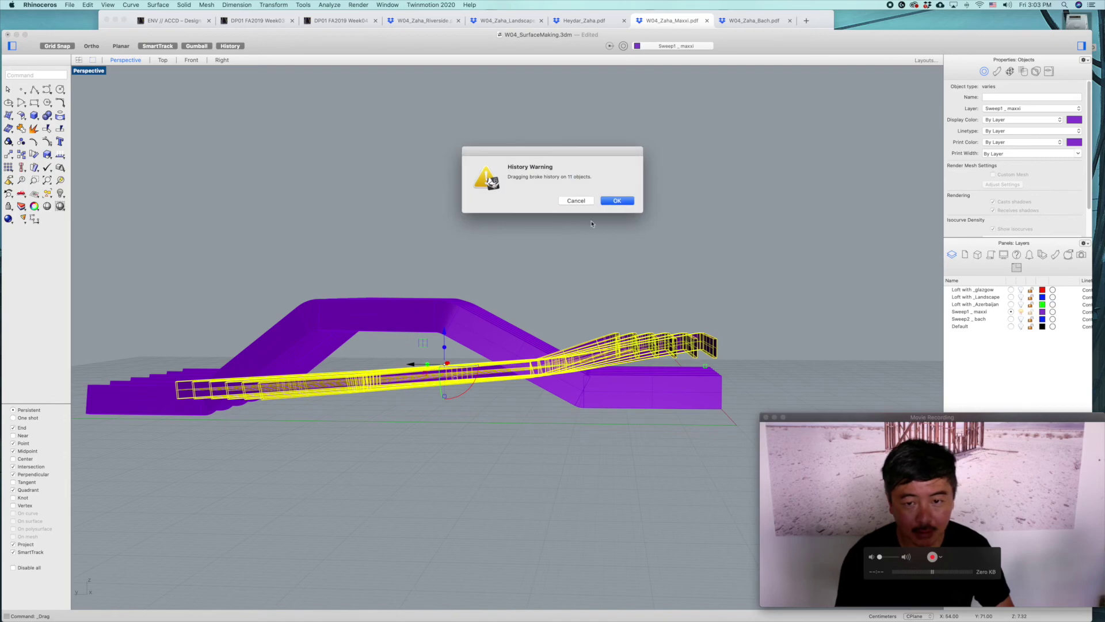
pyautogui.click(622, 202)
pyautogui.moveTo(501, 322); pyautogui.dragTo(532, 345, button='right')
pyautogui.click(432, 390)
pyautogui.moveTo(431, 390); pyautogui.dragTo(617, 351, button='right')
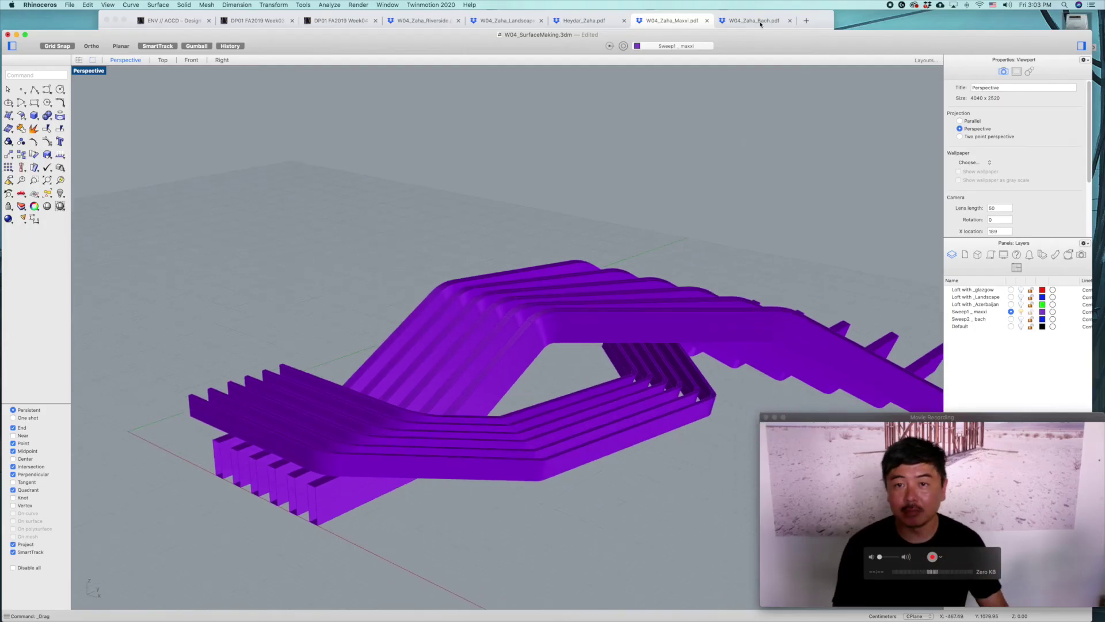
# - Switch to Chrome and examine the ribbon geometry and interior views in W04_Zaha_Bach.pdf
pyautogui.click(760, 24)
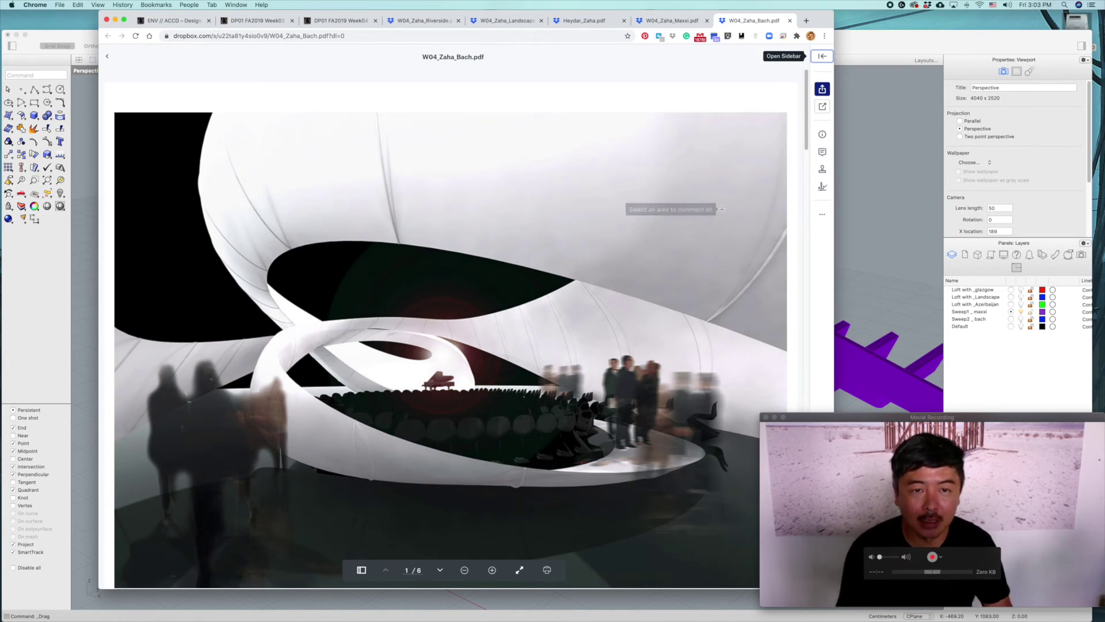
pyautogui.scroll(-3, 719, 216)
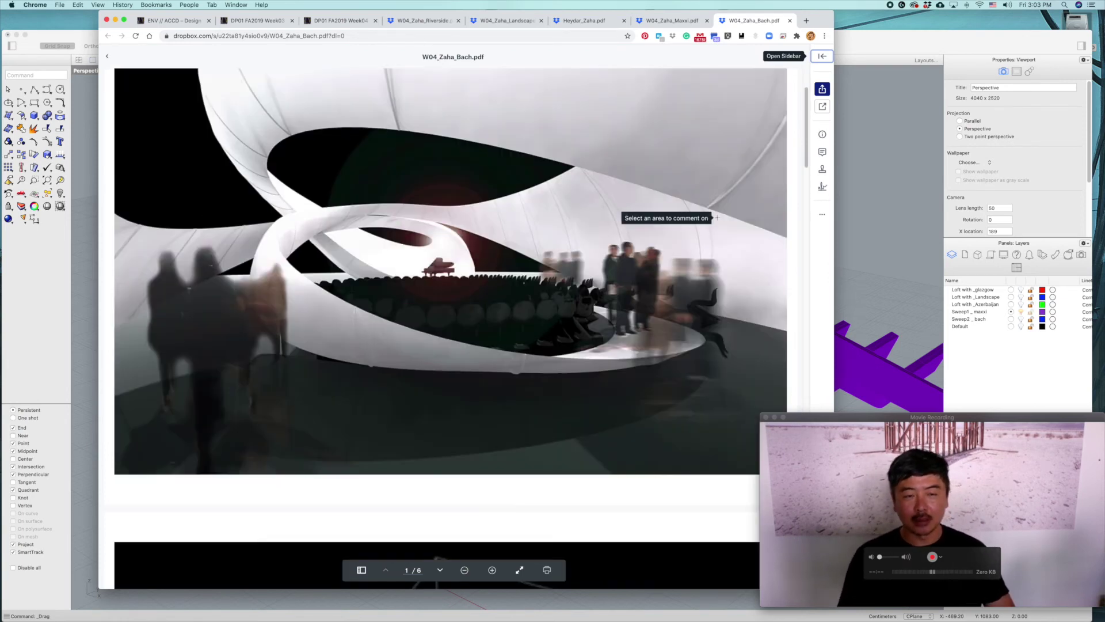
pyautogui.scroll(1, 715, 216)
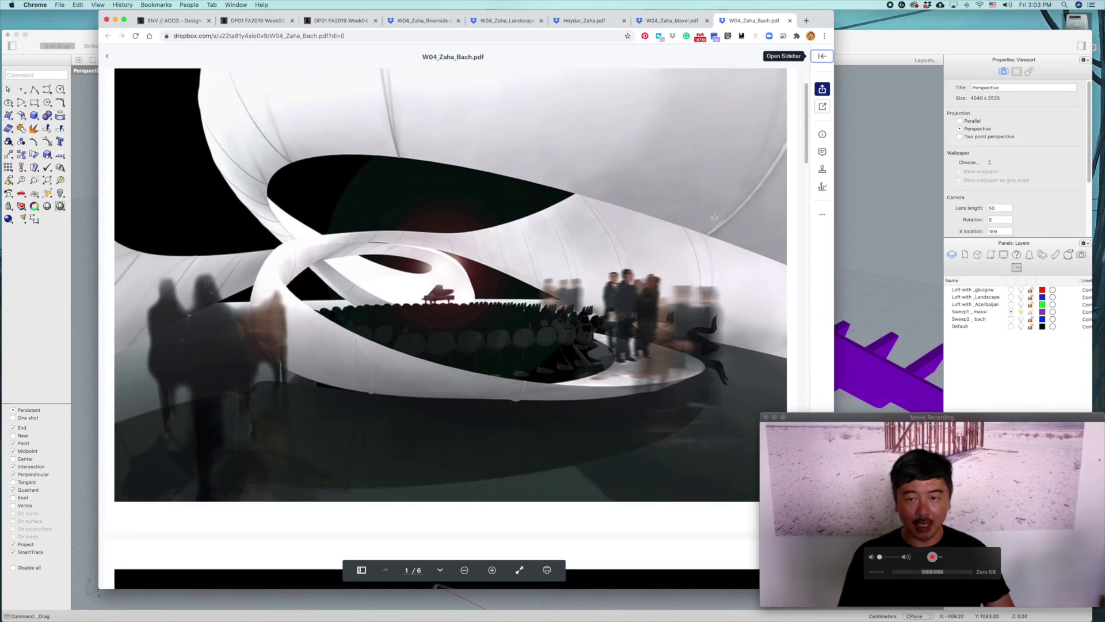
pyautogui.scroll(-10, 715, 218)
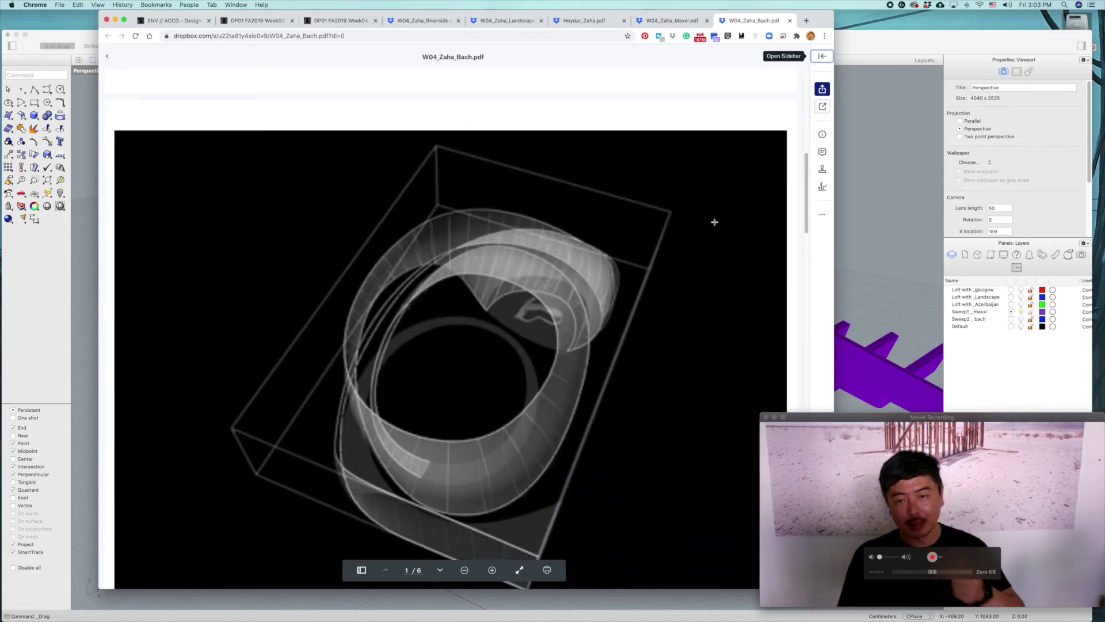
pyautogui.scroll(-2, 714, 222)
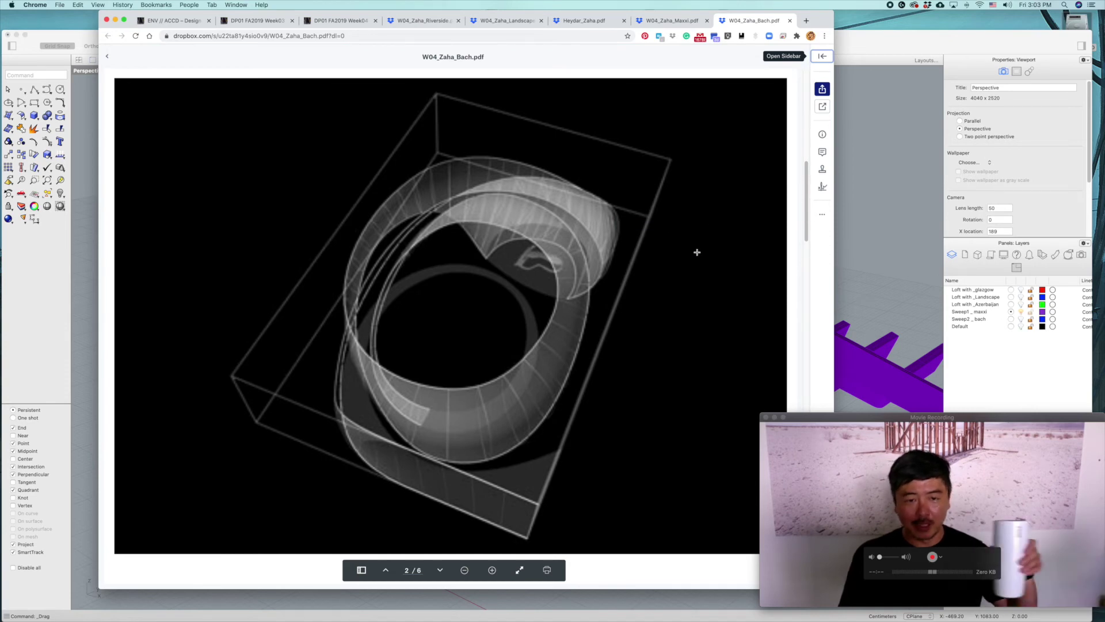
pyautogui.scroll(-5, 693, 266)
pyautogui.scroll(-15, 694, 269)
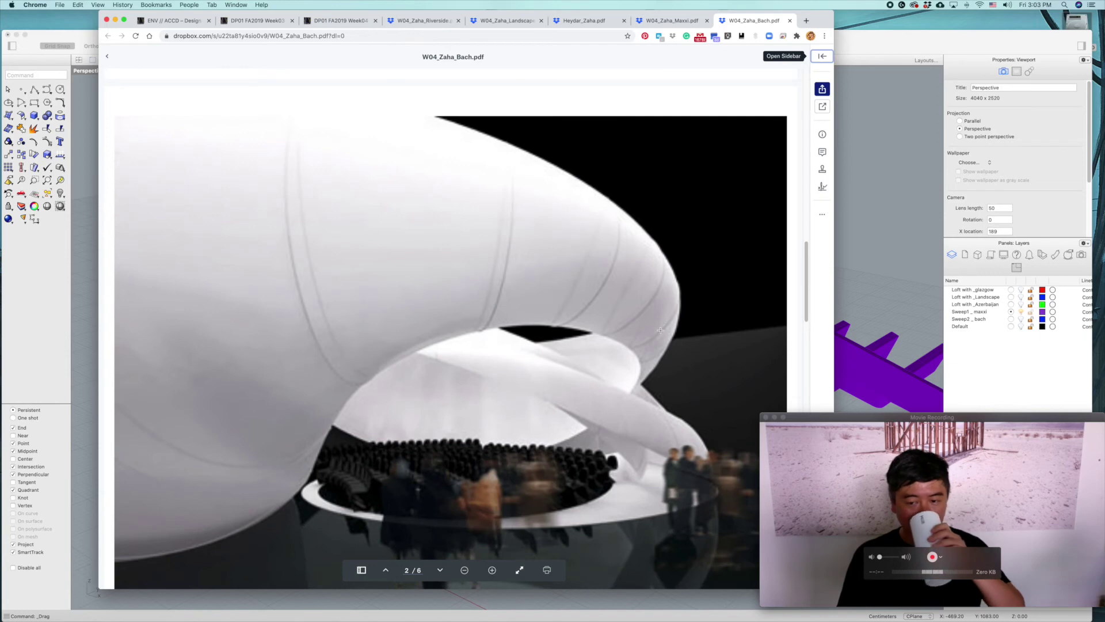
pyautogui.scroll(-15, 666, 324)
pyautogui.scroll(-20, 665, 327)
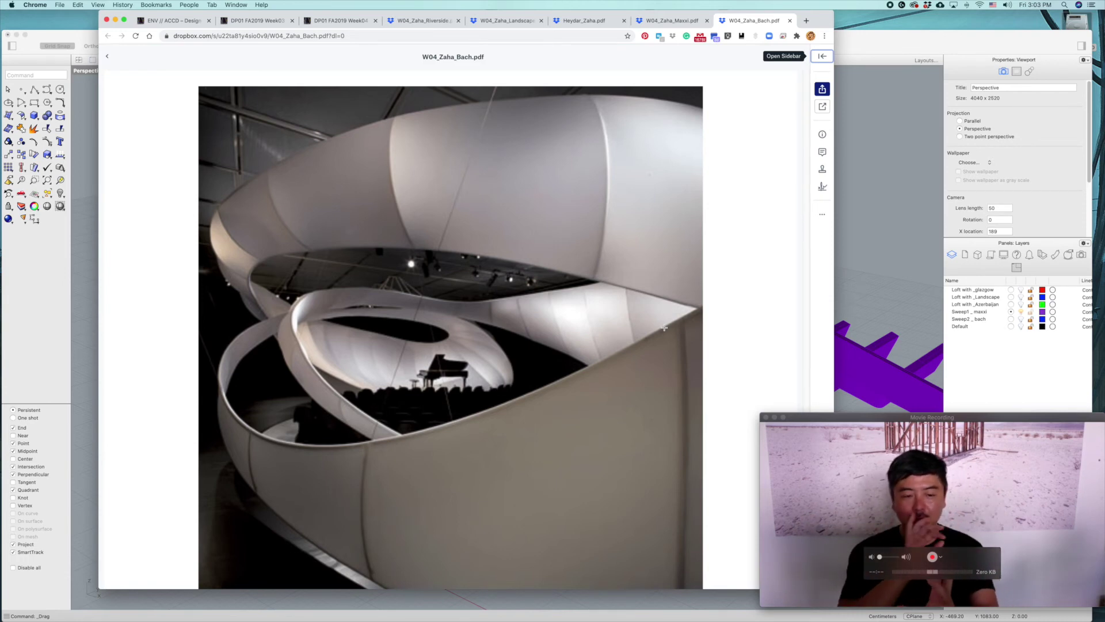
pyautogui.scroll(-10, 666, 311)
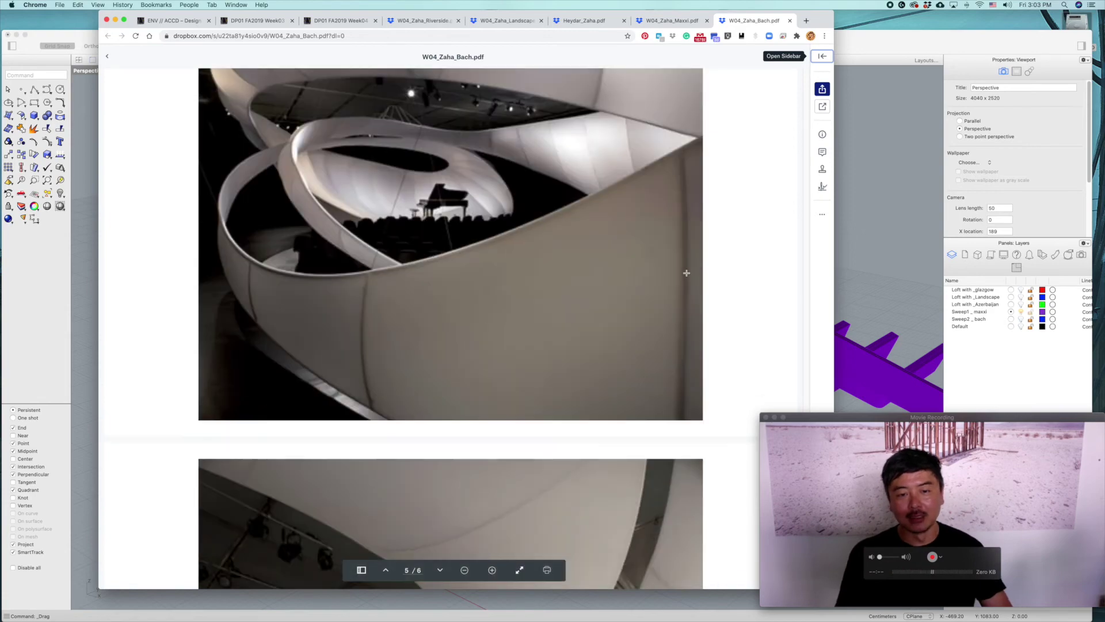
pyautogui.scroll(15, 669, 289)
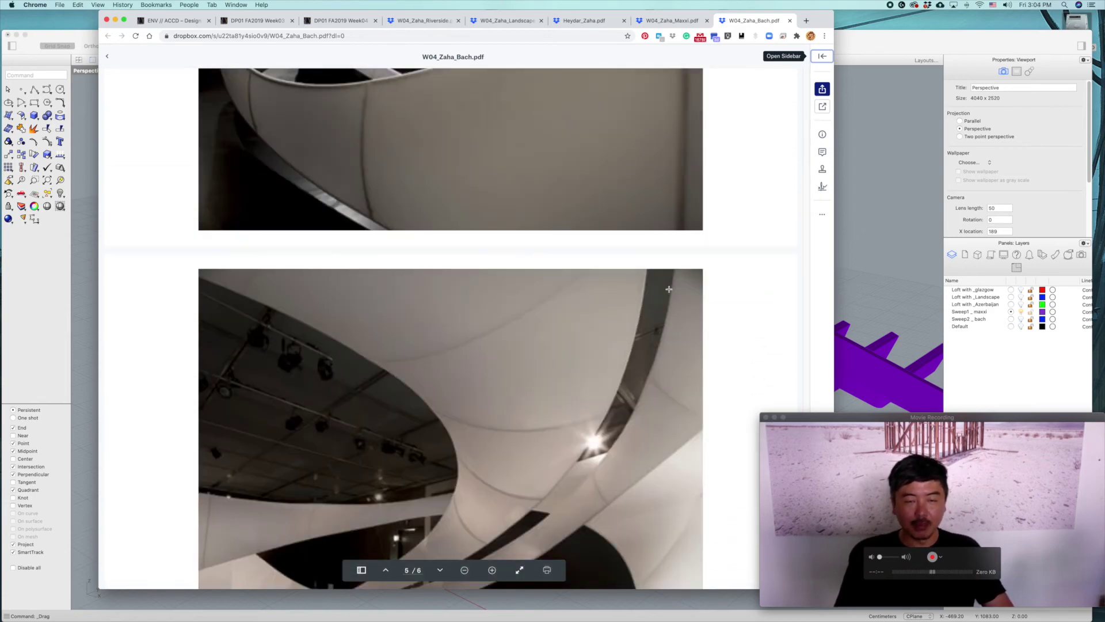
pyautogui.scroll(15, 669, 290)
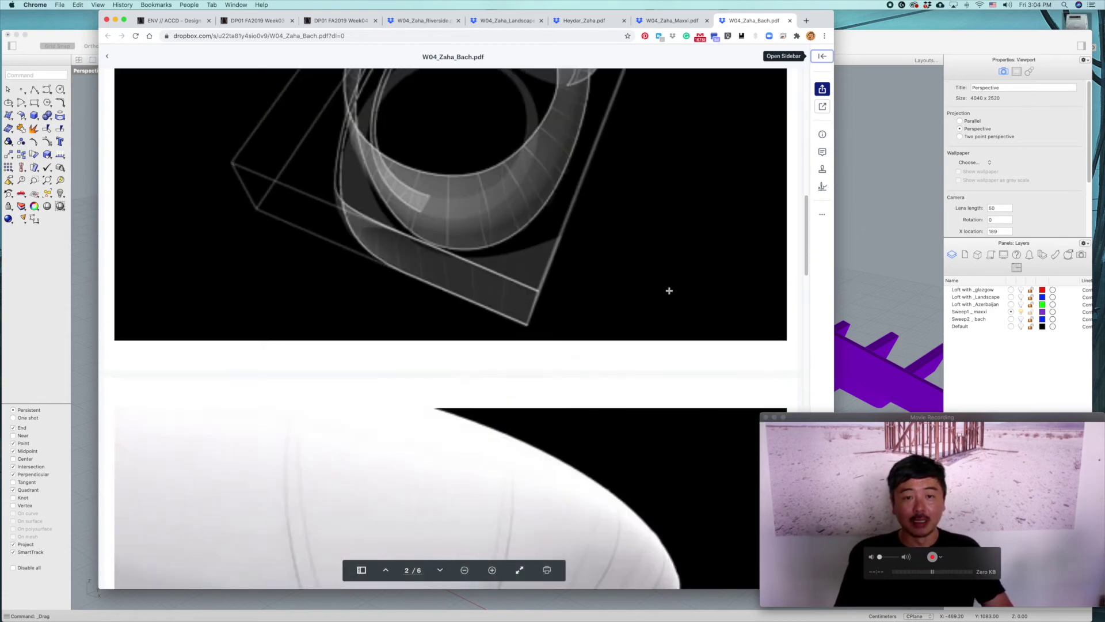
pyautogui.scroll(3, 669, 291)
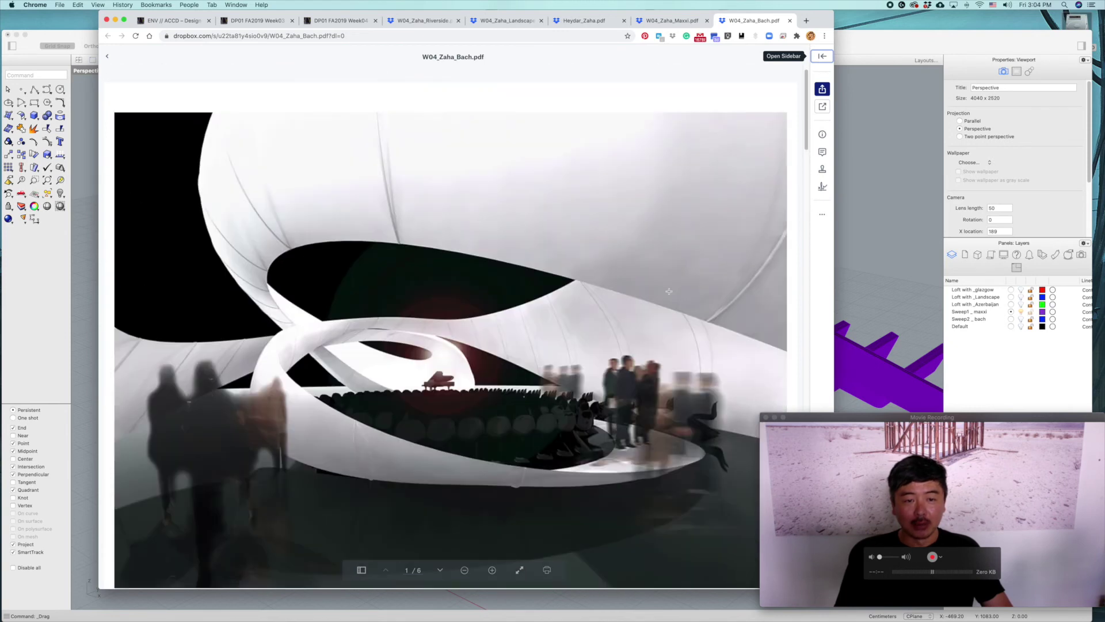
# - Switch back to Rhino, make the Sweep2 _ bach layer current and visible, and turn off the Sweep1 _ maxxi layer
pyautogui.click(905, 242)
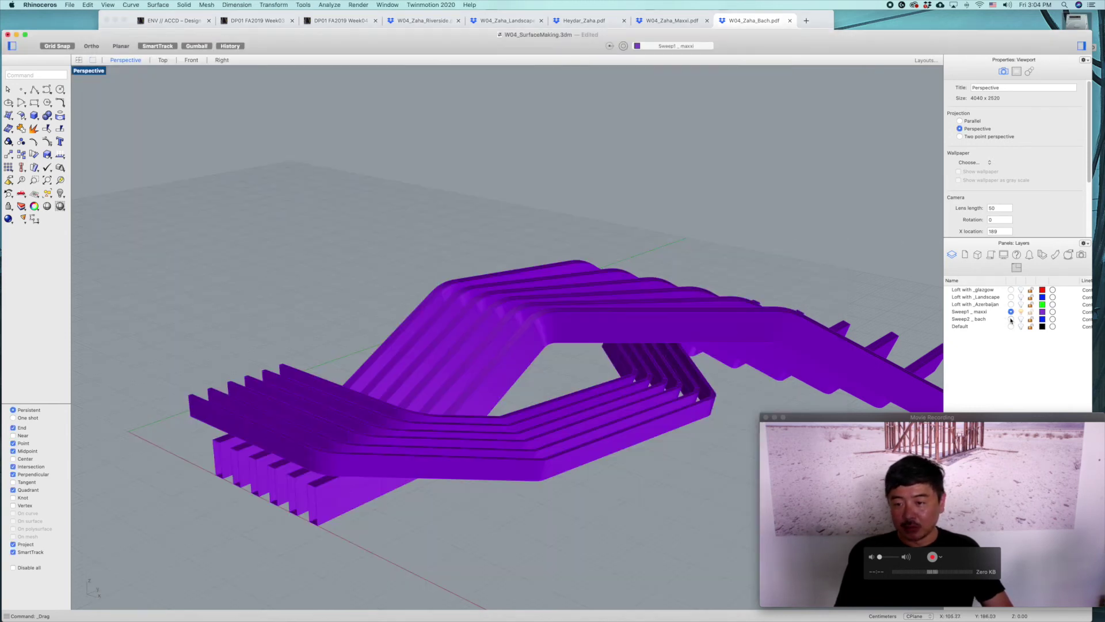
pyautogui.click(1019, 319)
pyautogui.click(1021, 311)
pyautogui.scroll(-6, 580, 252)
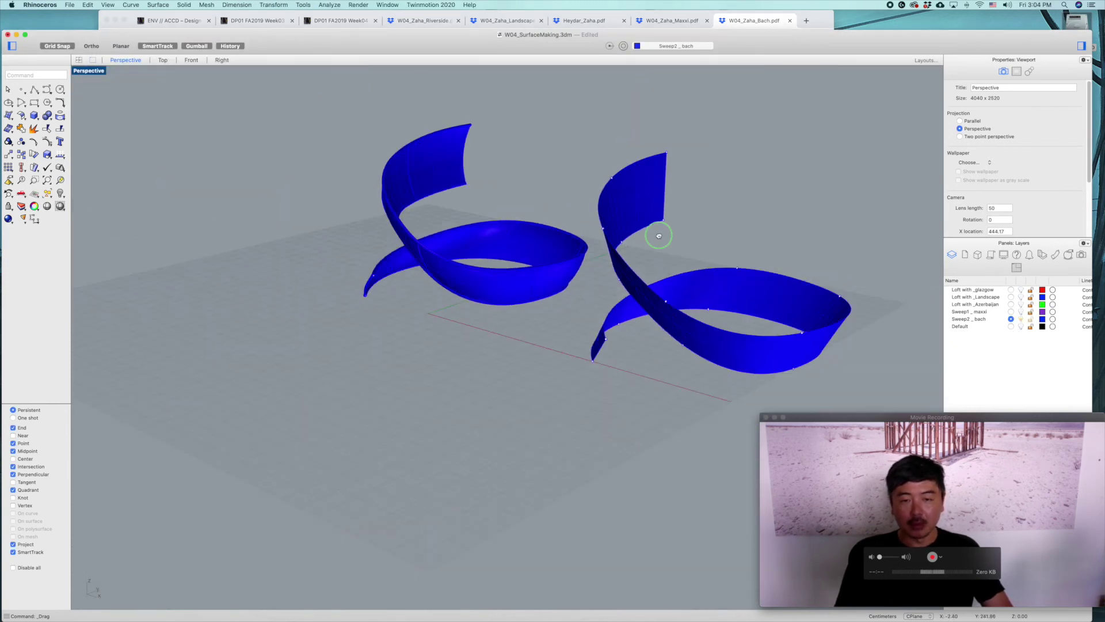
# - Hide both existing blue spiral ribbon models on the Sweep2 _ bach layer
pyautogui.moveTo(673, 246); pyautogui.dragTo(694, 197, button='right')
pyautogui.moveTo(152, 486); pyautogui.dragTo(156, 478)
pyautogui.write('hide')
pyautogui.press('Return')
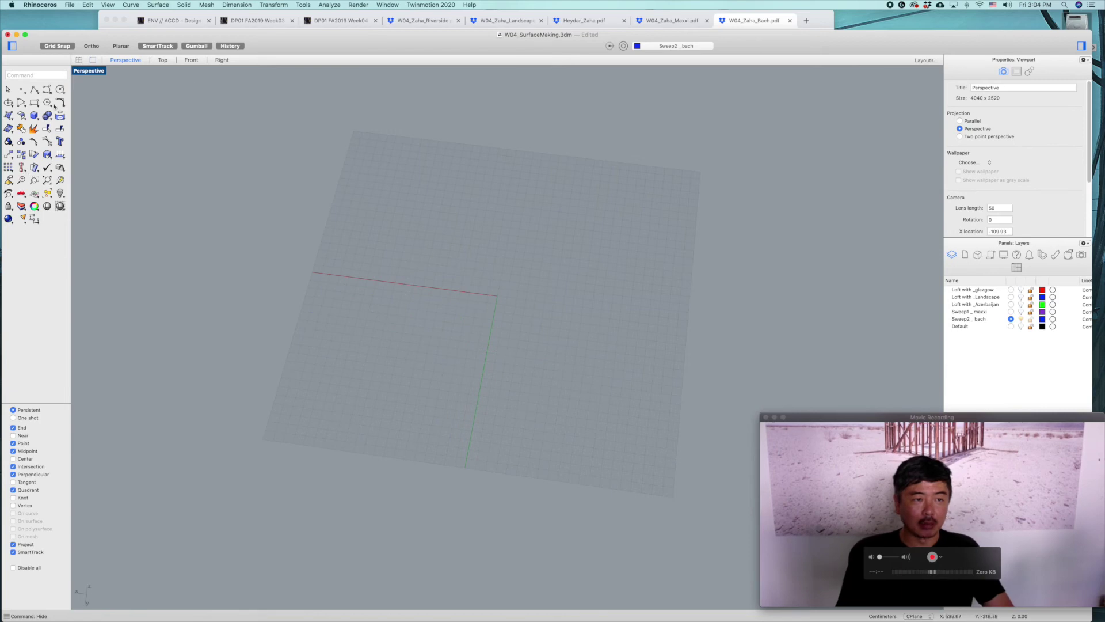
# - Draw a degree 3 control-point spiral of about two turns outward from near the origin and turn on its control points
pyautogui.click(46, 90)
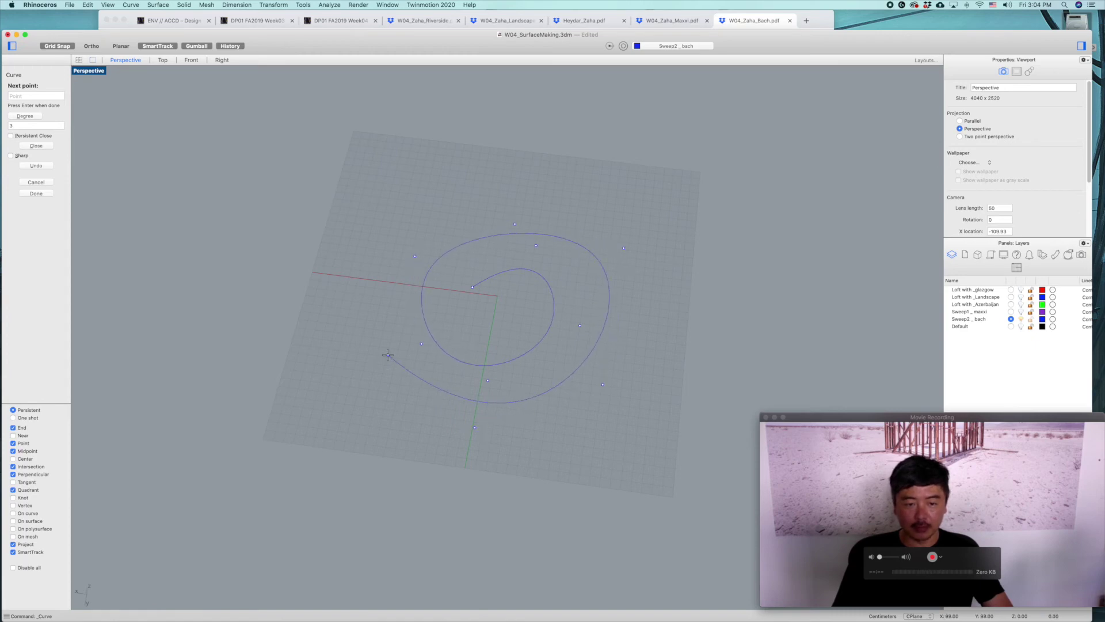
pyautogui.press('Return')
pyautogui.click(455, 392)
pyautogui.moveTo(597, 390); pyautogui.dragTo(645, 361, button='right')
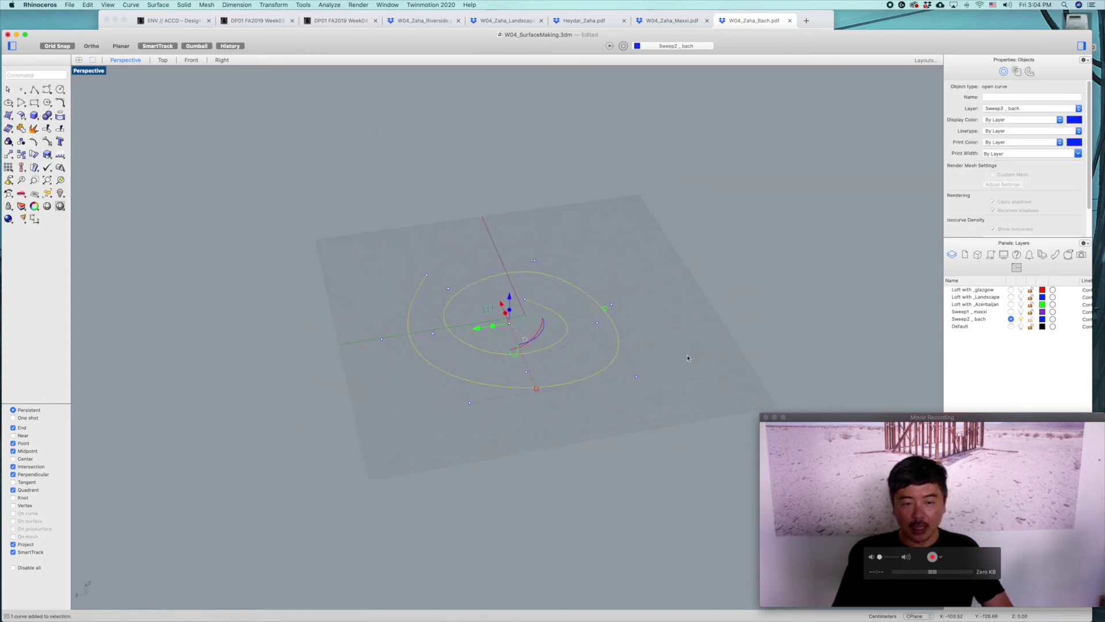
pyautogui.click(683, 350)
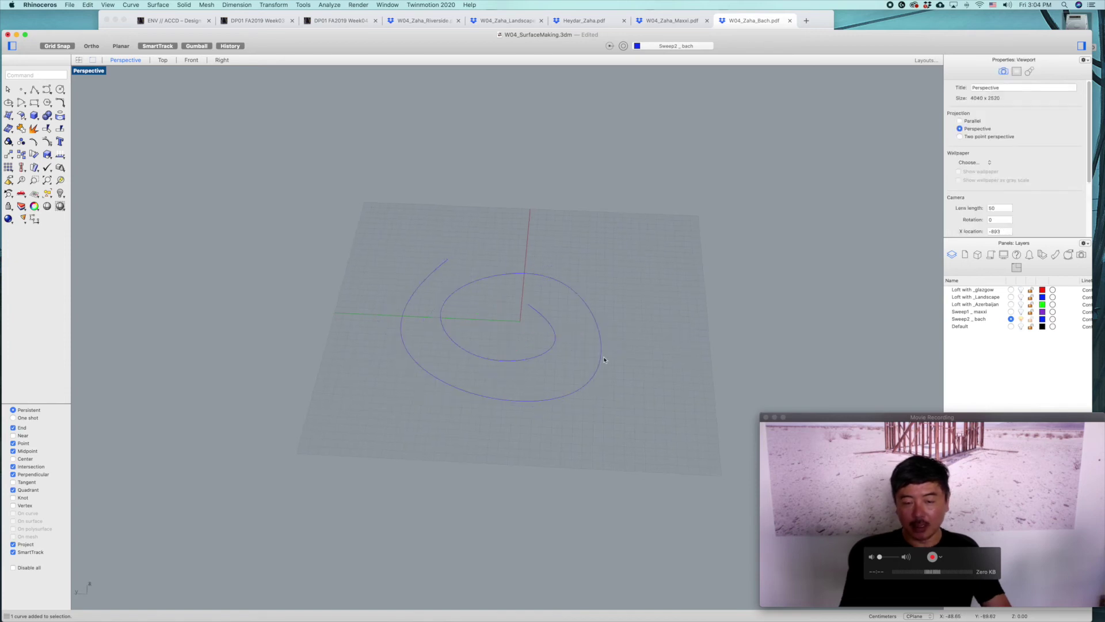
pyautogui.moveTo(687, 318); pyautogui.dragTo(473, 371)
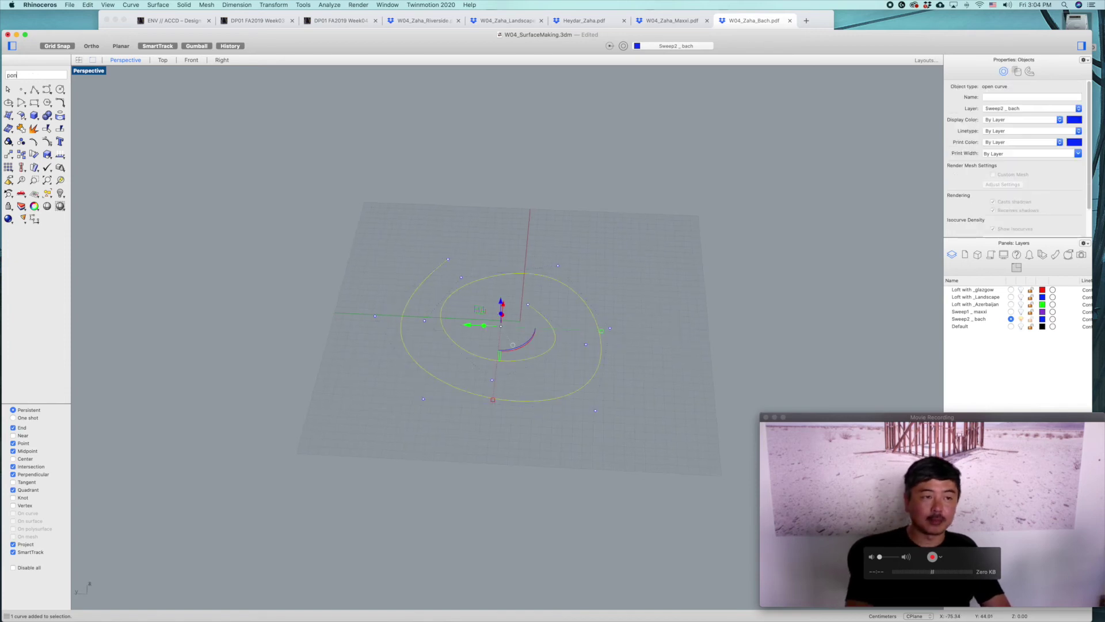
pyautogui.press('Return')
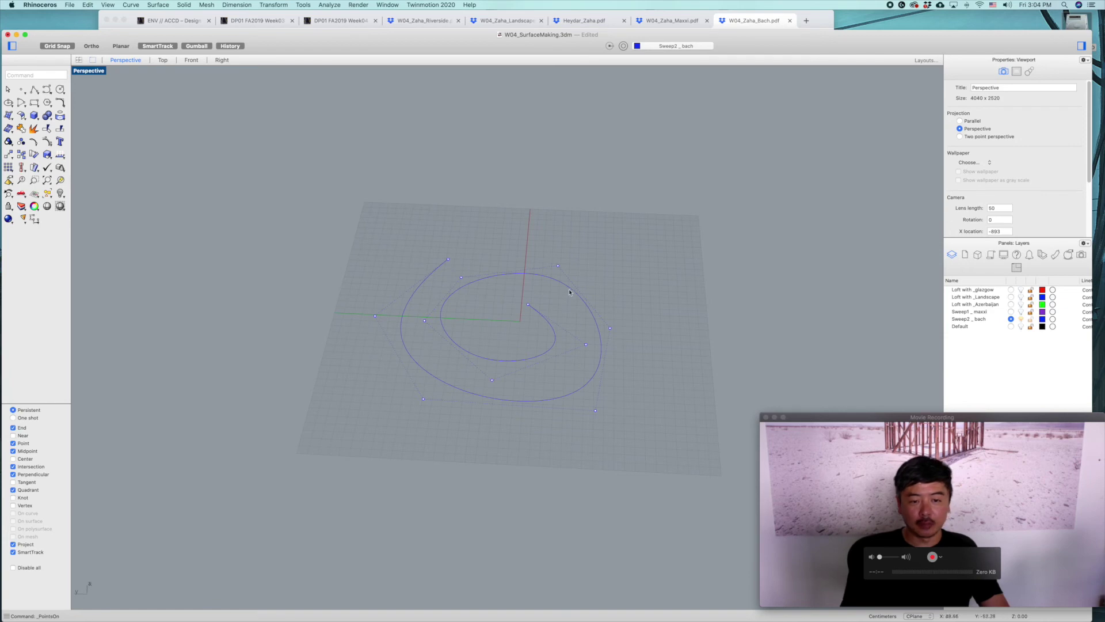
# - Raise the spiral's control points in successive vertical lifts, starting with all except the innermost and leaving out more inner points each time
pyautogui.moveTo(339, 194); pyautogui.dragTo(713, 533)
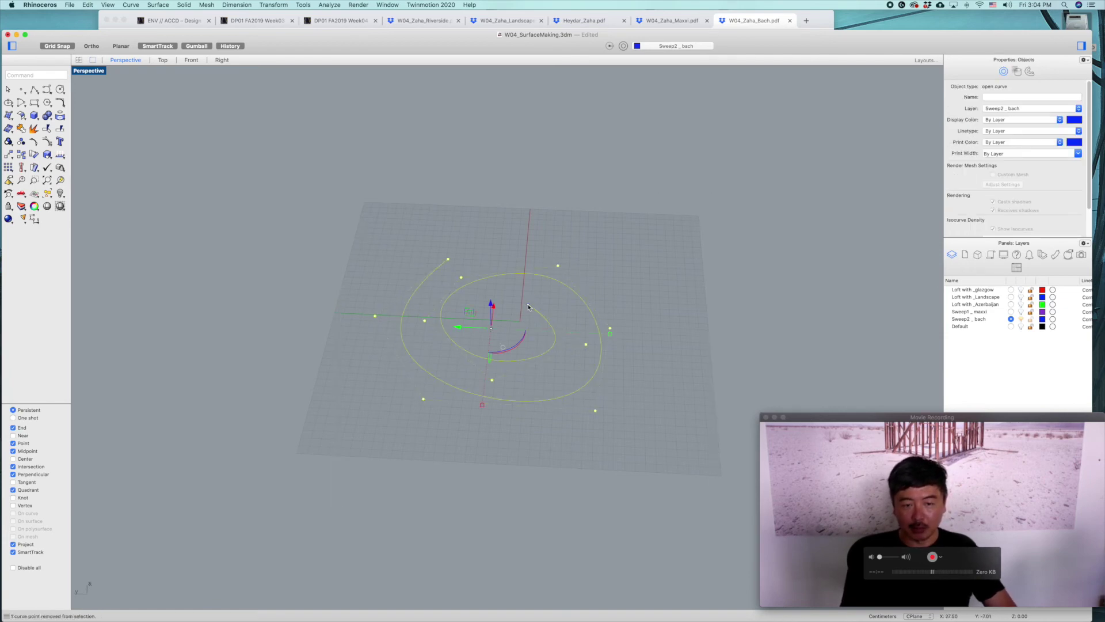
pyautogui.moveTo(562, 345); pyautogui.dragTo(565, 392, button='right')
pyautogui.scroll(4, 509, 350)
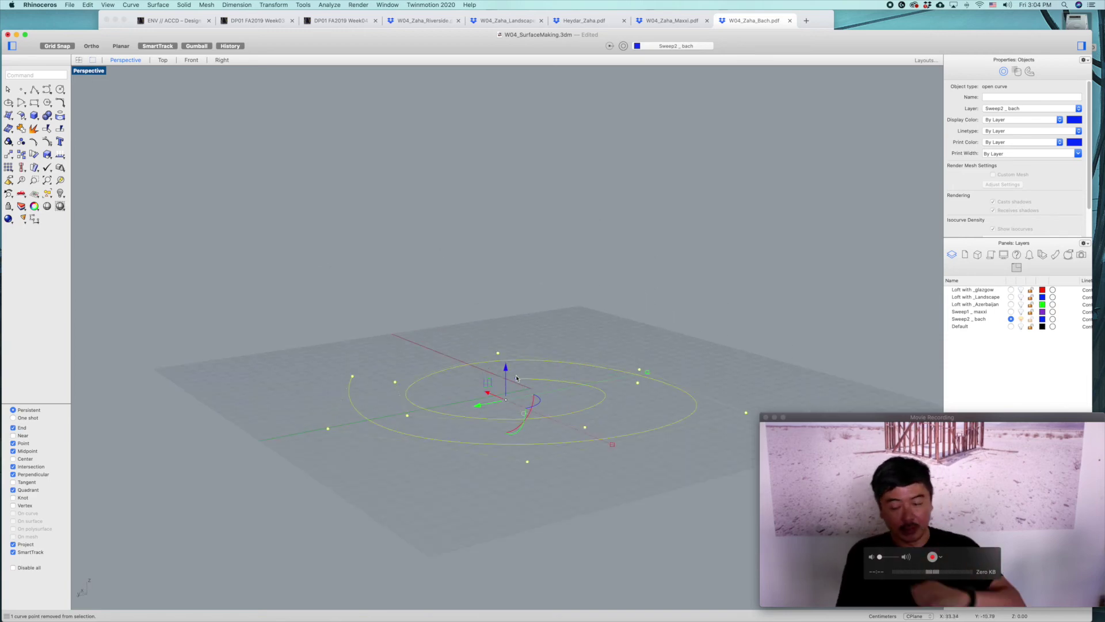
pyautogui.moveTo(506, 367); pyautogui.dragTo(506, 306)
pyautogui.moveTo(656, 346)
pyautogui.mouseDown(button='right')
pyautogui.moveTo(674, 389)
pyautogui.moveTo(648, 349)
pyautogui.mouseUp(button='right')
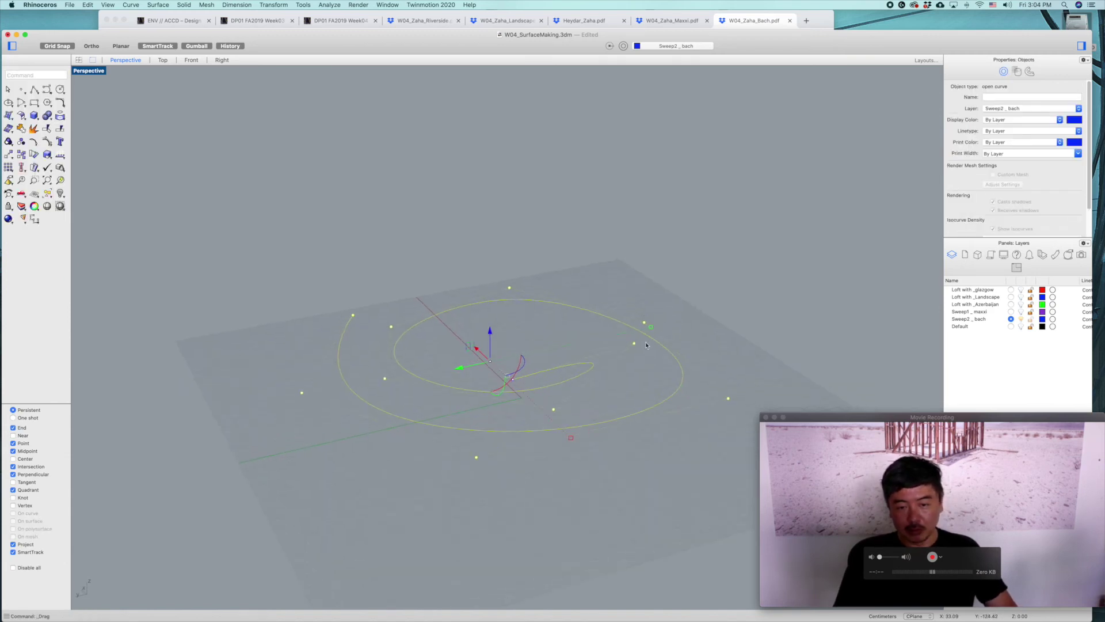
pyautogui.moveTo(489, 327); pyautogui.dragTo(491, 155)
pyautogui.scroll(-2, 603, 238)
pyautogui.keyDown('shift'); pyautogui.moveTo(603, 238); pyautogui.dragTo(559, 328, button='right'); pyautogui.keyUp('shift')
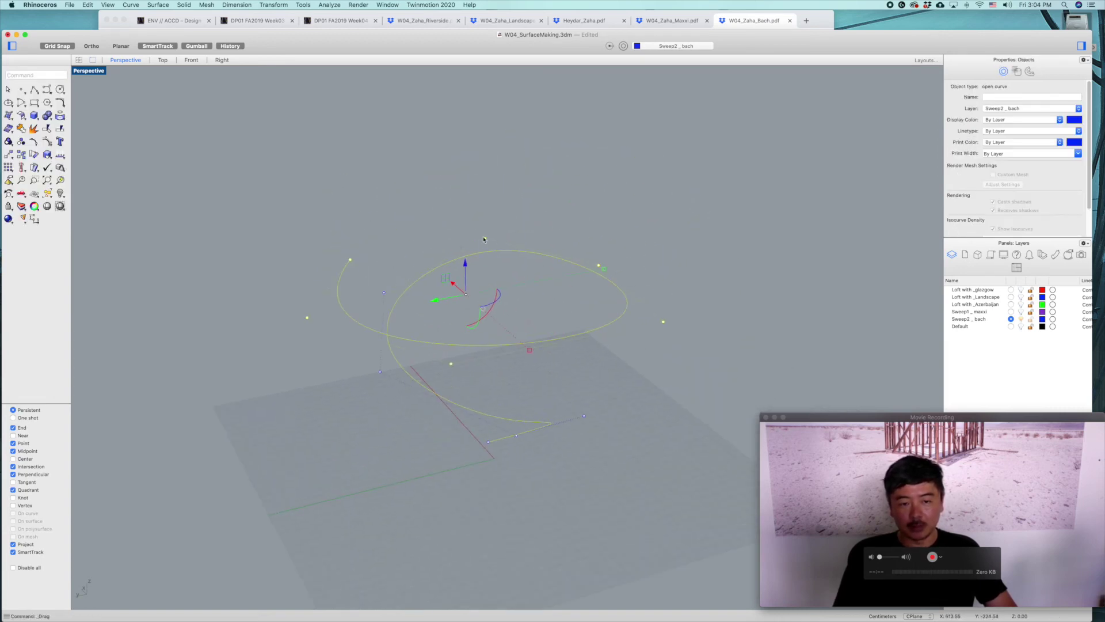
# - Raise the spiral's outermost five, four and three control points in successive vertical lifts, the first two by about 51 and 43 cm
pyautogui.moveTo(467, 263); pyautogui.dragTo(465, 203)
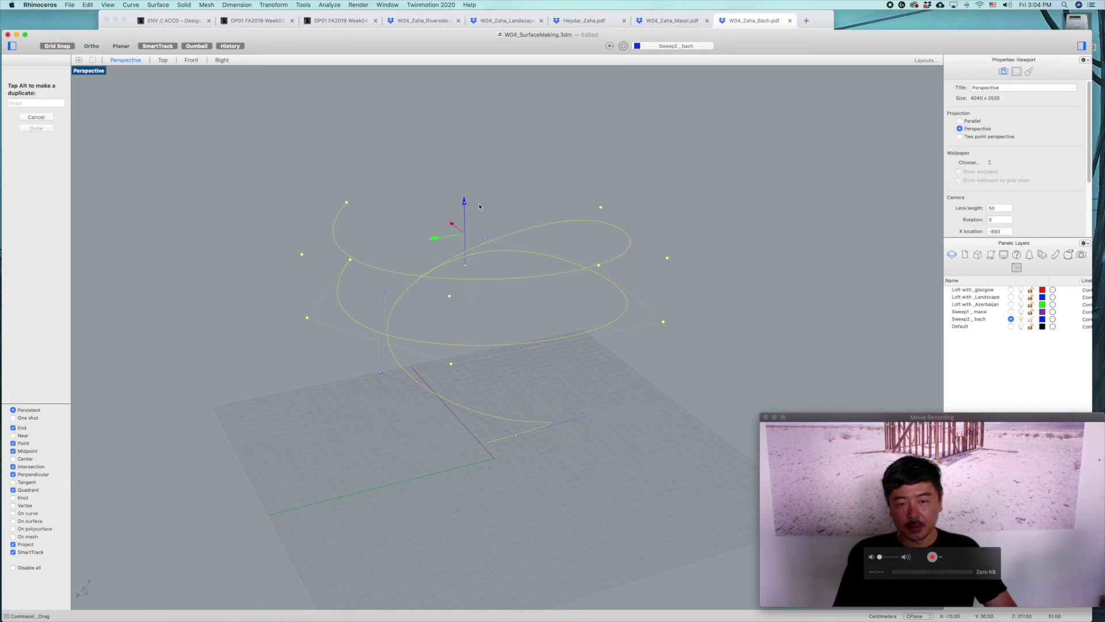
pyautogui.keyDown('super'); pyautogui.click(601, 208); pyautogui.keyUp('super')
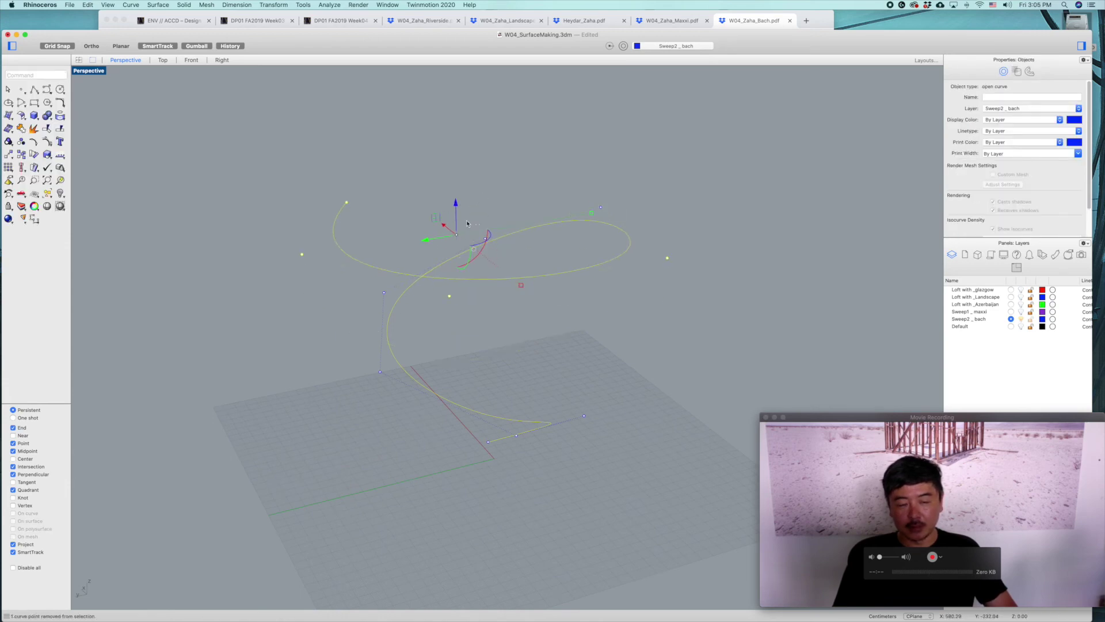
pyautogui.moveTo(459, 210); pyautogui.dragTo(458, 157)
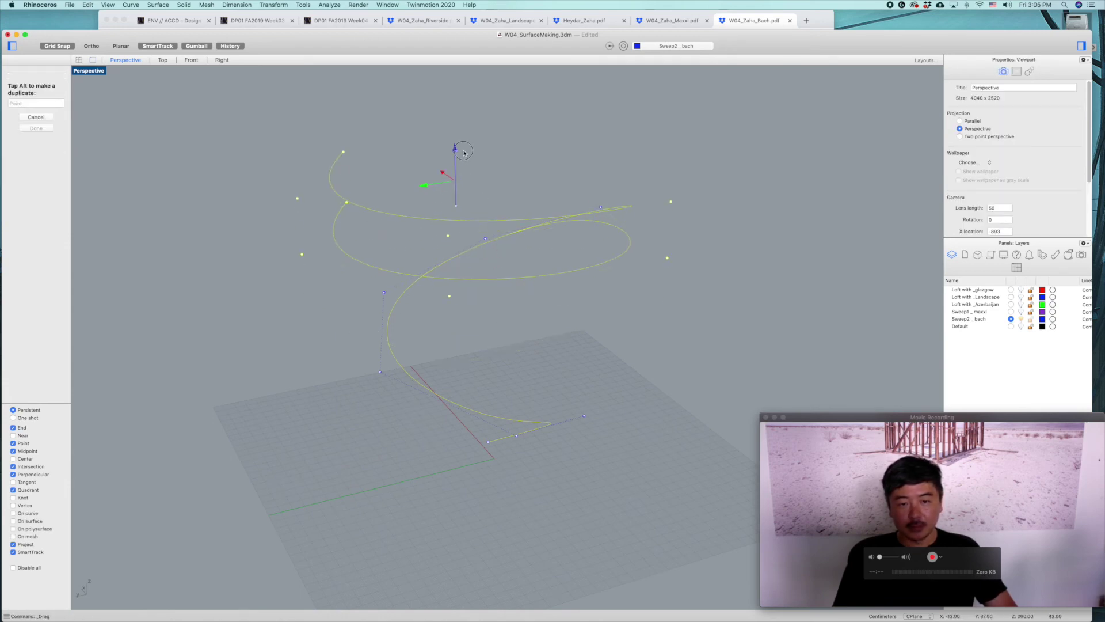
pyautogui.keyDown('super'); pyautogui.click(672, 201); pyautogui.keyUp('super')
pyautogui.keyDown('shift'); pyautogui.moveTo(592, 191); pyautogui.dragTo(585, 254, button='right'); pyautogui.keyUp('shift')
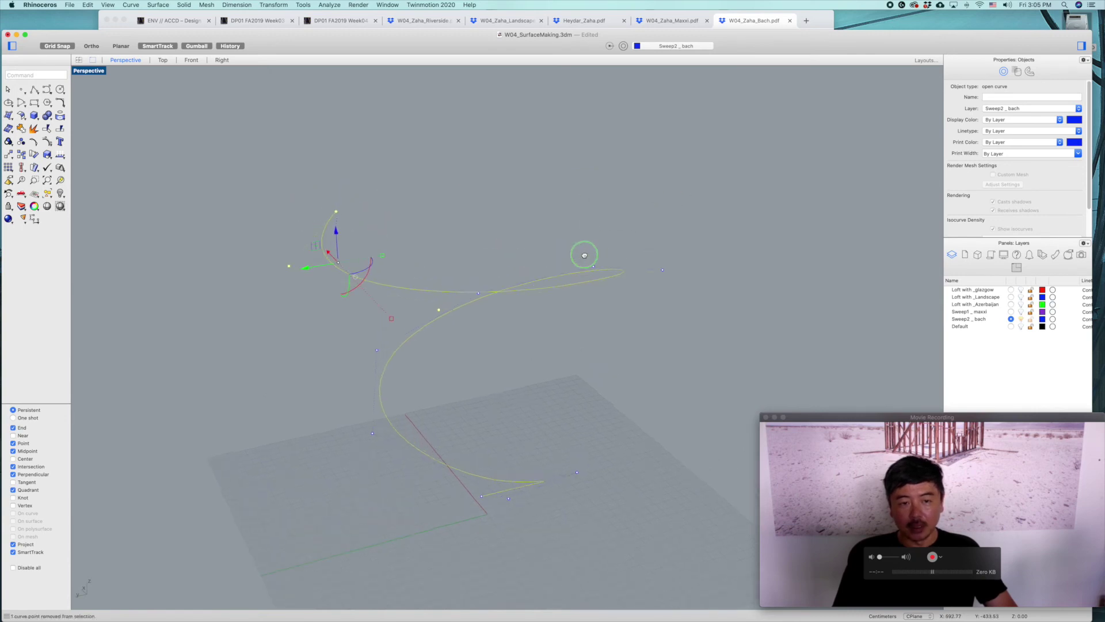
pyautogui.moveTo(336, 237); pyautogui.dragTo(335, 176)
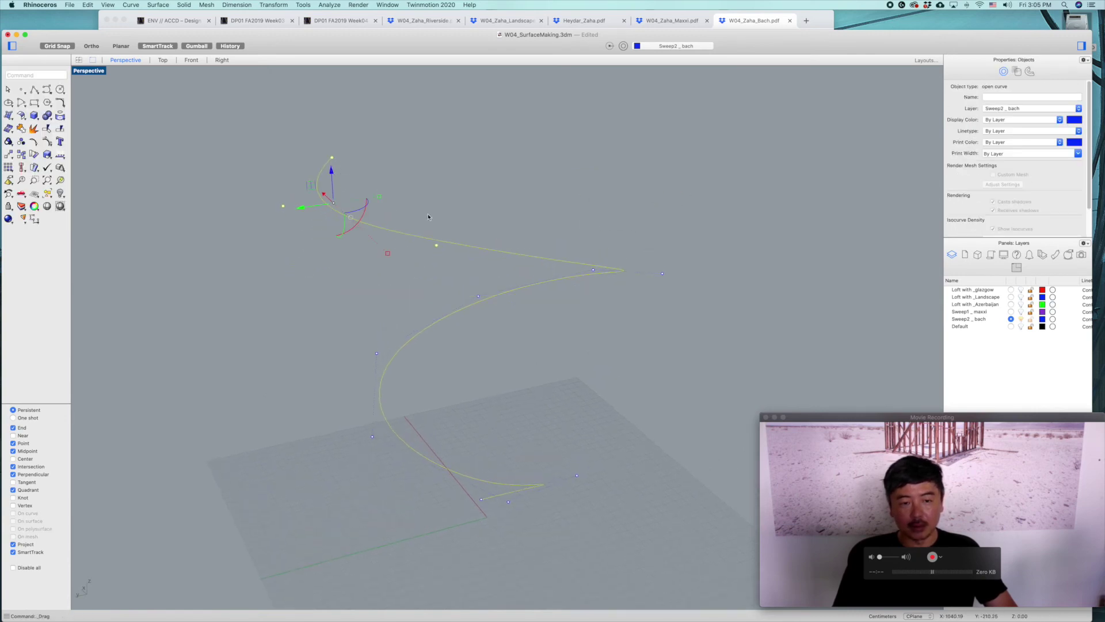
# - Raise the spiral's two outermost control points, and raise its last end point once more on its own
pyautogui.keyDown('super'); pyautogui.click(437, 246); pyautogui.keyUp('super')
pyautogui.moveTo(306, 160); pyautogui.dragTo(305, 116)
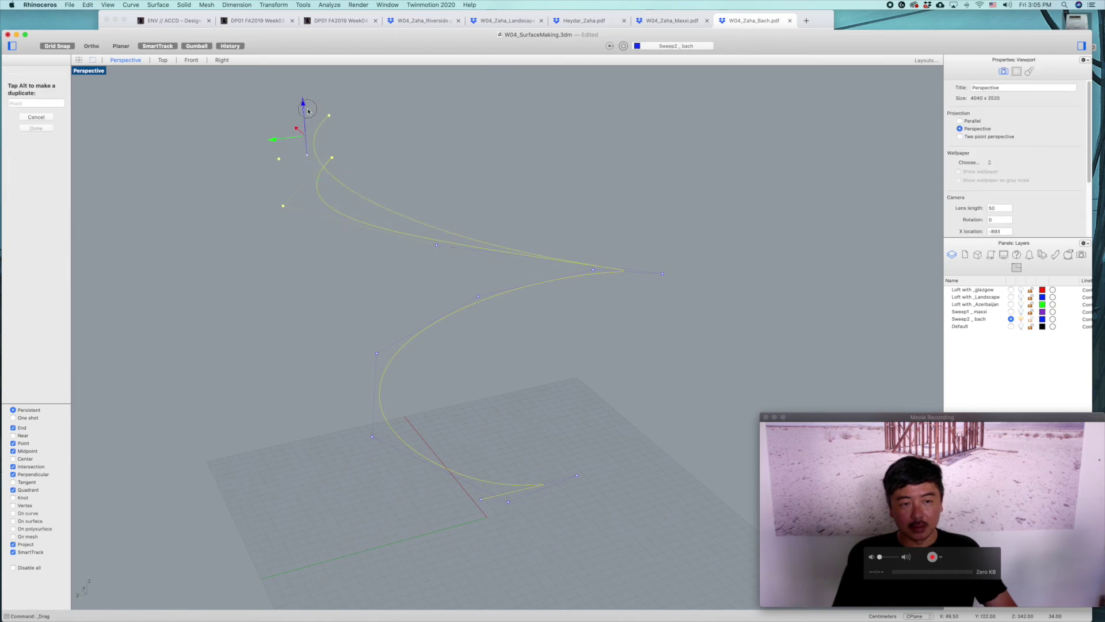
pyautogui.keyDown('super'); pyautogui.click(278, 159); pyautogui.keyUp('super')
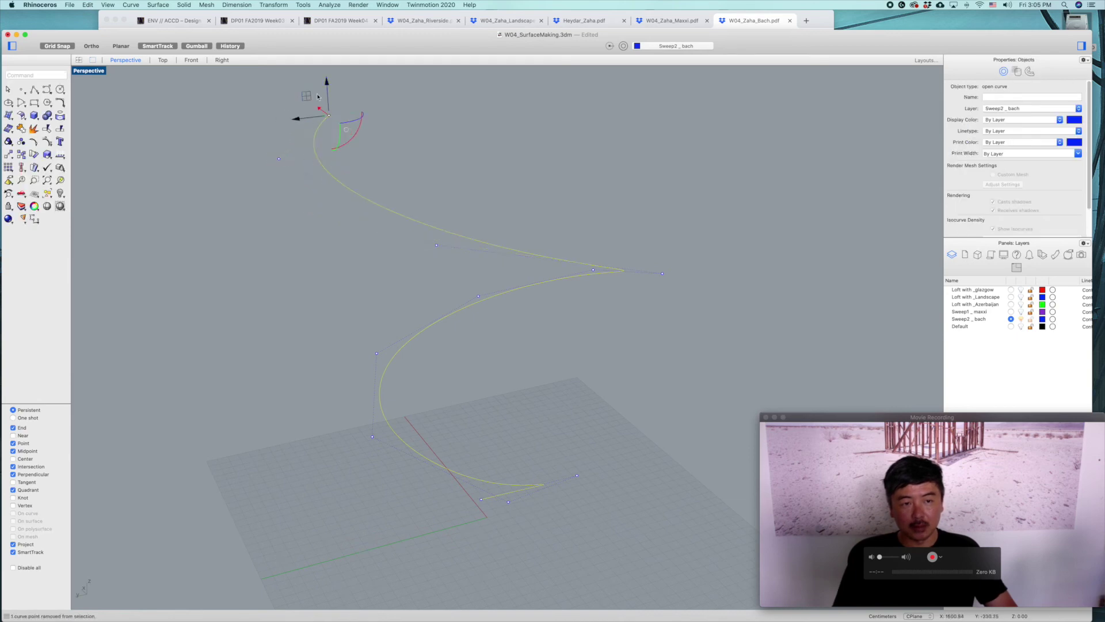
pyautogui.moveTo(325, 95); pyautogui.dragTo(324, 68)
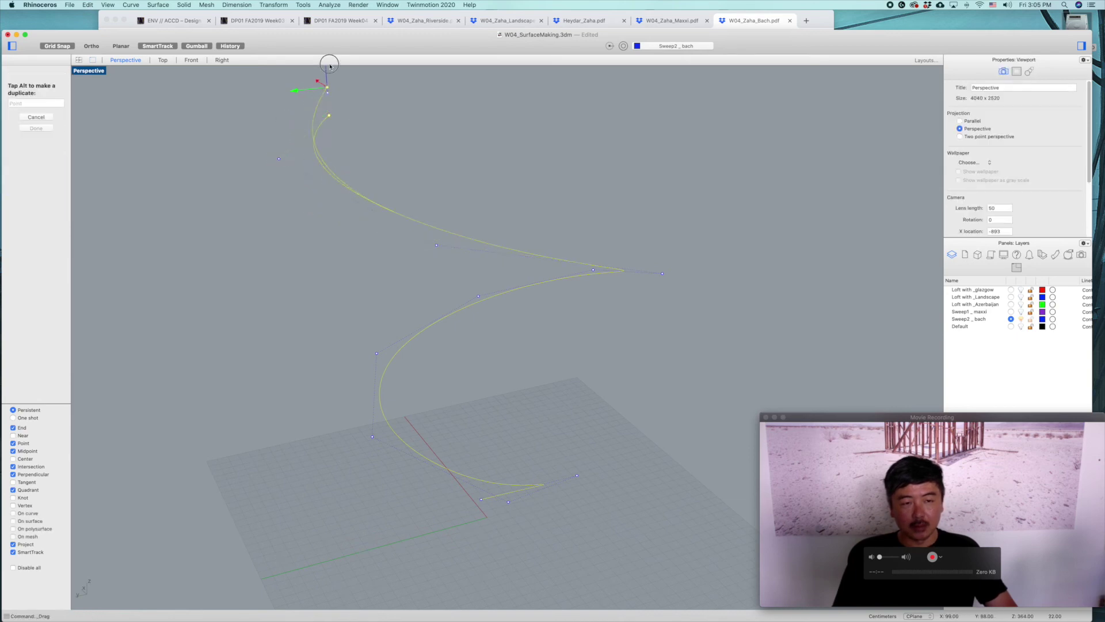
pyautogui.click(581, 198)
pyautogui.press('Escape')
# - Move the whole spiral curve up and partway back down along the vertical axis
pyautogui.scroll(-9, 602, 303)
pyautogui.moveTo(603, 306); pyautogui.dragTo(527, 265, button='right')
pyautogui.scroll(4, 549, 276)
pyautogui.moveTo(496, 296); pyautogui.dragTo(392, 348)
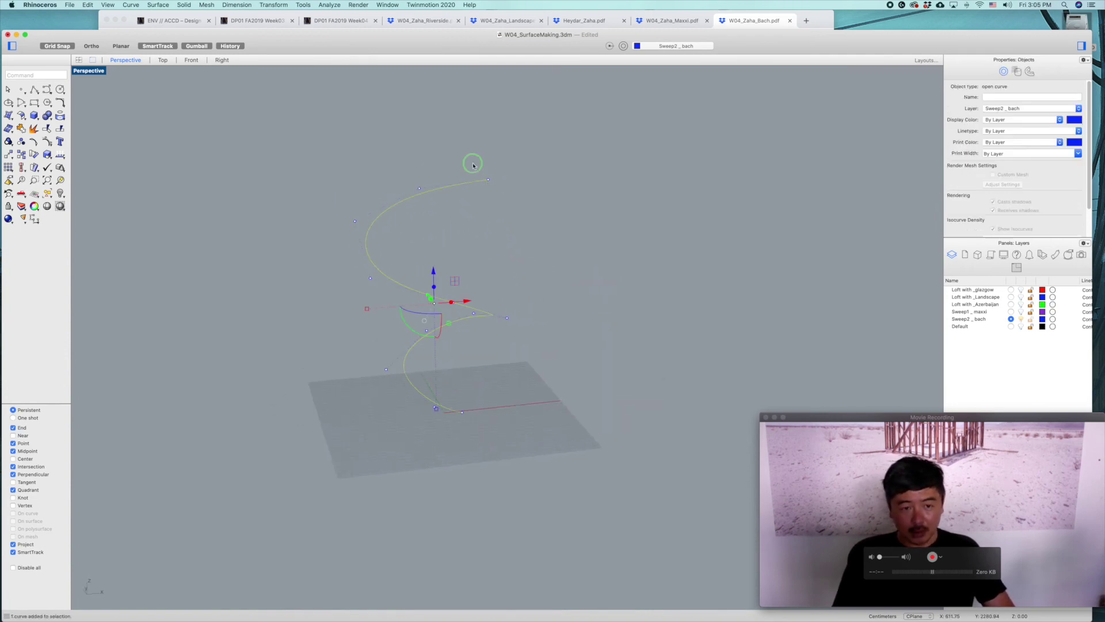
pyautogui.moveTo(473, 166); pyautogui.dragTo(446, 363, button='right')
pyautogui.moveTo(430, 403); pyautogui.dragTo(432, 361)
pyautogui.moveTo(434, 262); pyautogui.dragTo(433, 300)
pyautogui.click(543, 281)
pyautogui.moveTo(543, 281); pyautogui.dragTo(488, 307, button='right')
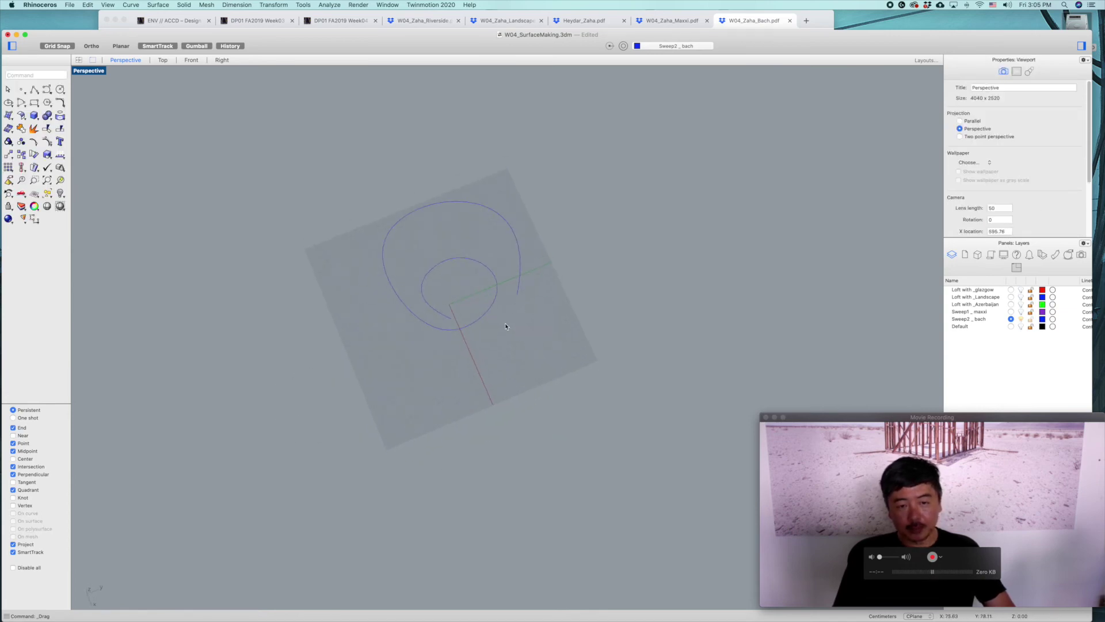
# - Copy the spiral curve straight up in the Front view, leaving a small vertical gap between the two spirals
pyautogui.click(494, 306)
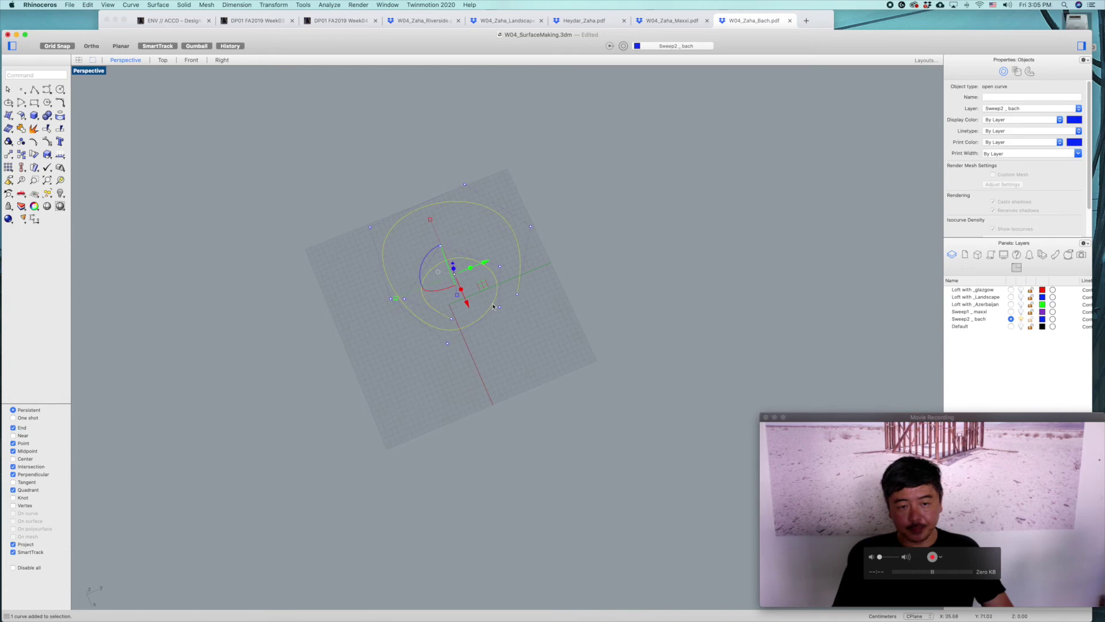
pyautogui.doubleClick(100, 72)
pyautogui.click(346, 485)
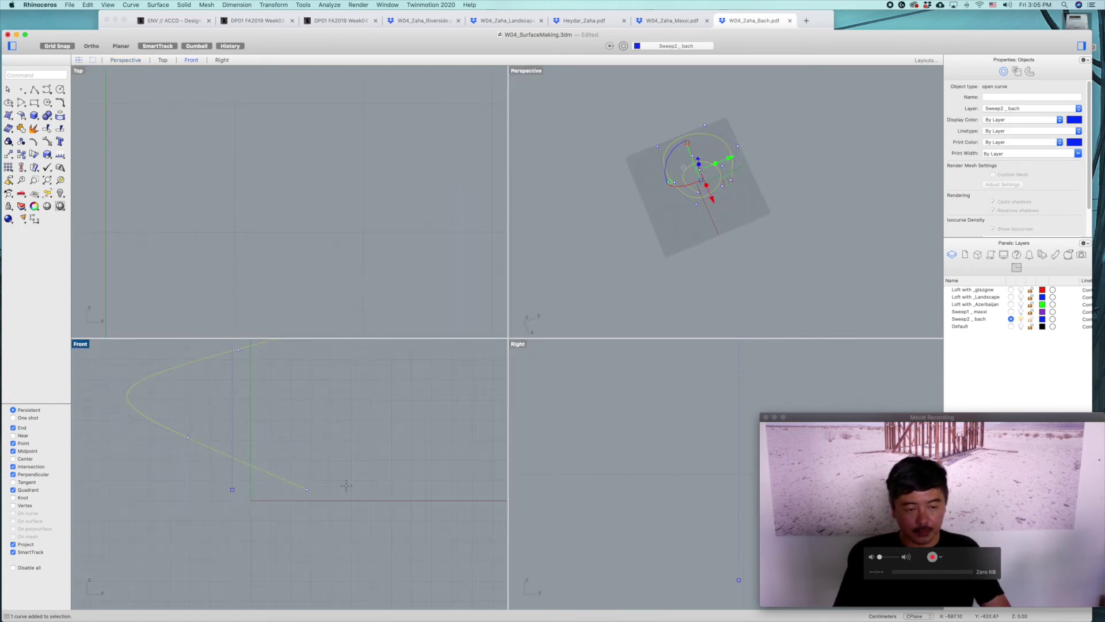
pyautogui.press('Return')
pyautogui.click(346, 486)
pyautogui.keyDown('shift'); pyautogui.click(353, 425); pyautogui.keyUp('shift')
pyautogui.press('Return')
pyautogui.click(621, 150)
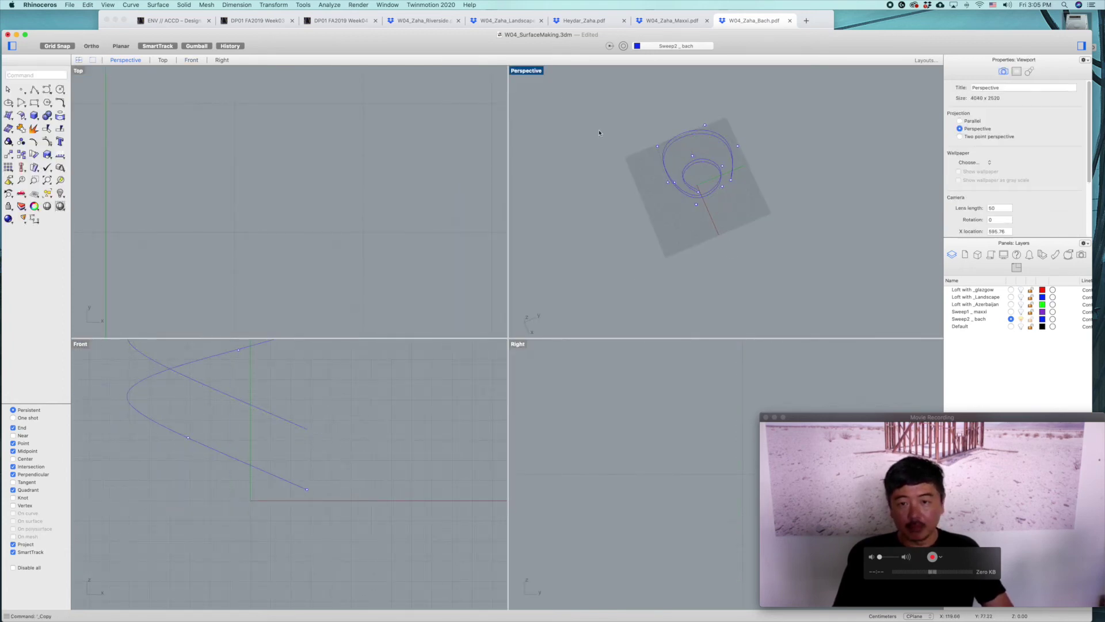
# - Raise all control points of the upper spiral except the innermost ones in one vertical lift, accepting the broken history
pyautogui.doubleClick(532, 74)
pyautogui.moveTo(618, 344)
pyautogui.keyDown('shift'); pyautogui.mouseDown(button='right')
pyautogui.moveTo(654, 390)
pyautogui.moveTo(627, 340)
pyautogui.mouseUp(button='right'); pyautogui.keyUp('shift')
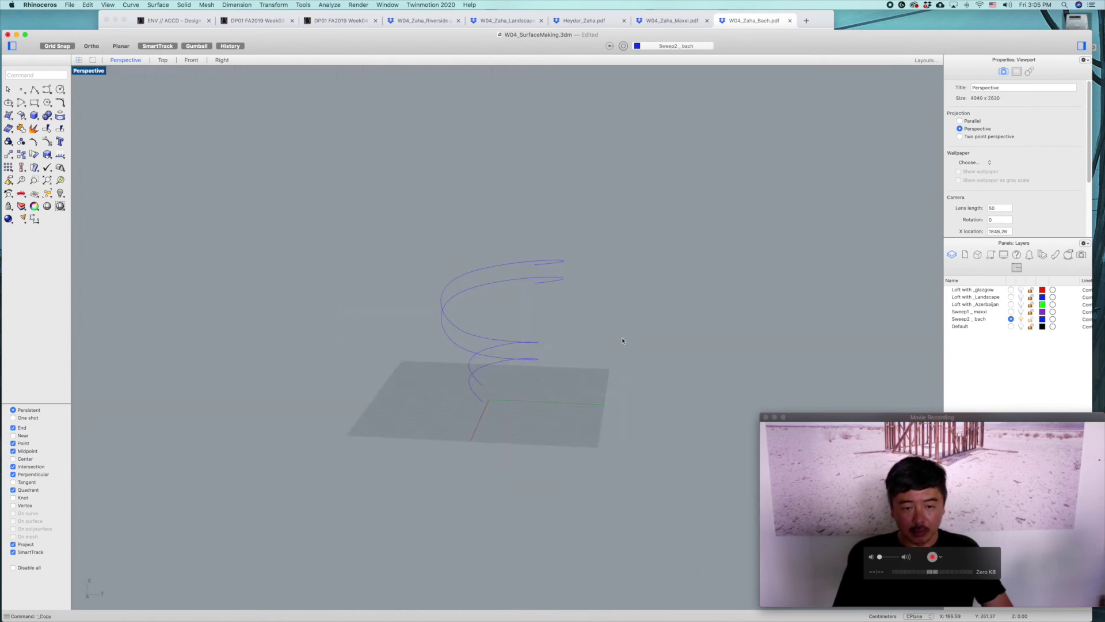
pyautogui.scroll(8, 492, 393)
pyautogui.scroll(-3, 493, 330)
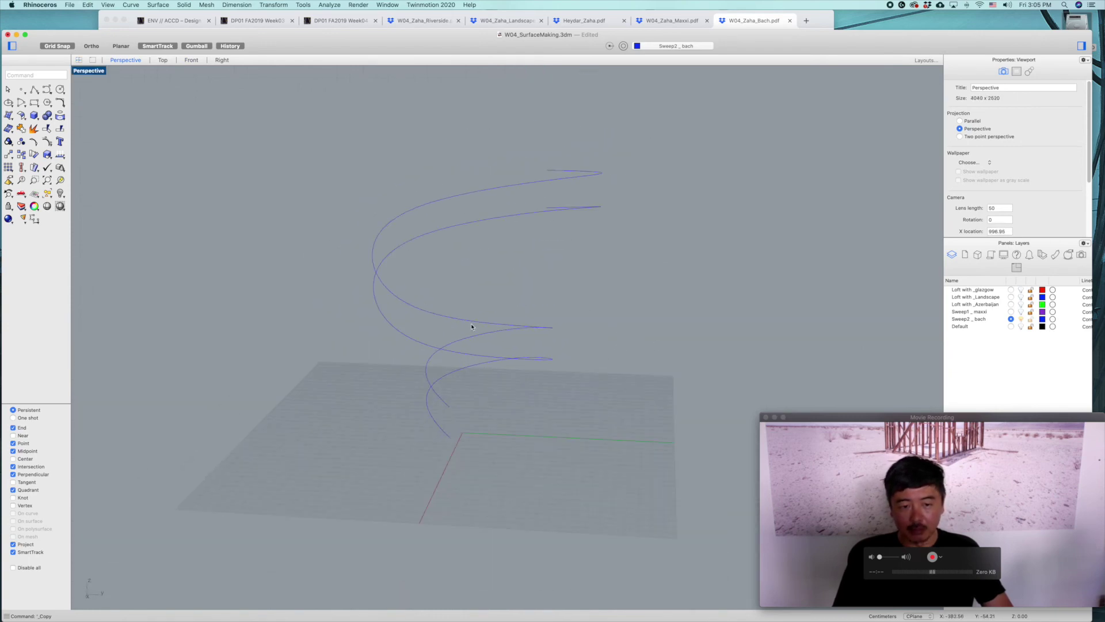
pyautogui.click(471, 323)
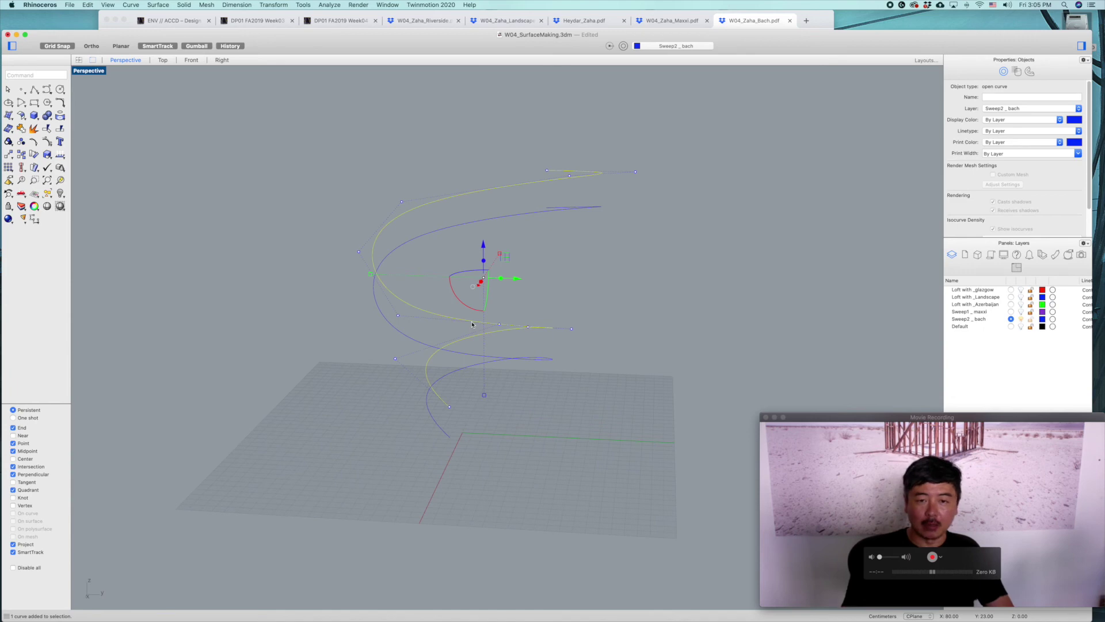
pyautogui.press('Escape')
pyautogui.moveTo(383, 148); pyautogui.dragTo(723, 247)
pyautogui.keyDown('shift'); pyautogui.moveTo(316, 223); pyautogui.dragTo(429, 335); pyautogui.keyUp('shift')
pyautogui.keyDown('shift'); pyautogui.moveTo(464, 302); pyautogui.dragTo(580, 370); pyautogui.keyUp('shift')
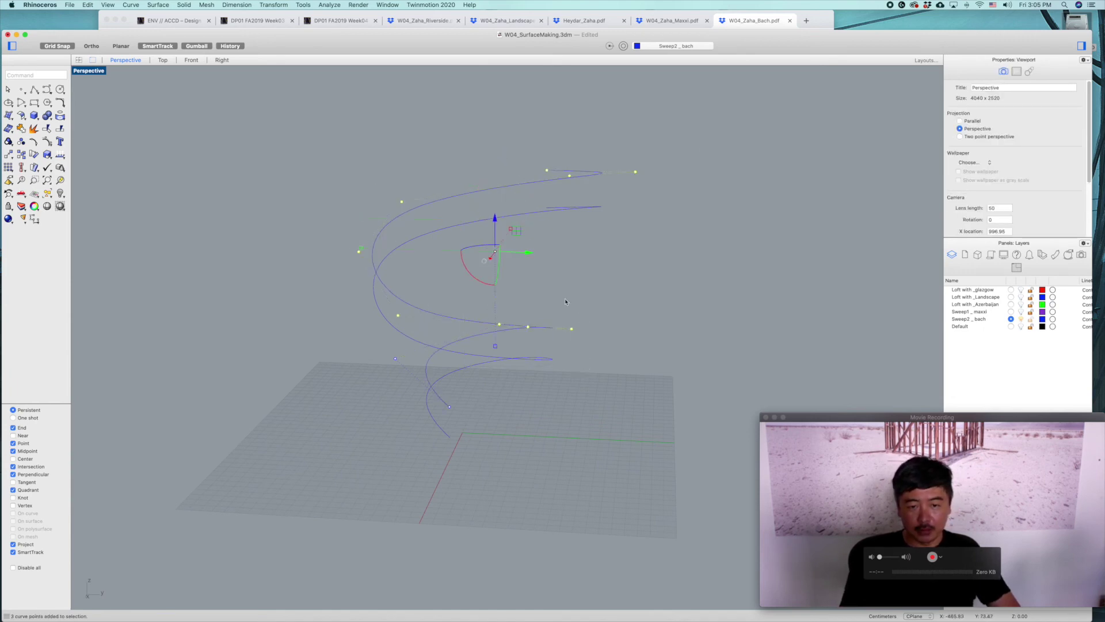
pyautogui.moveTo(499, 226); pyautogui.dragTo(496, 203)
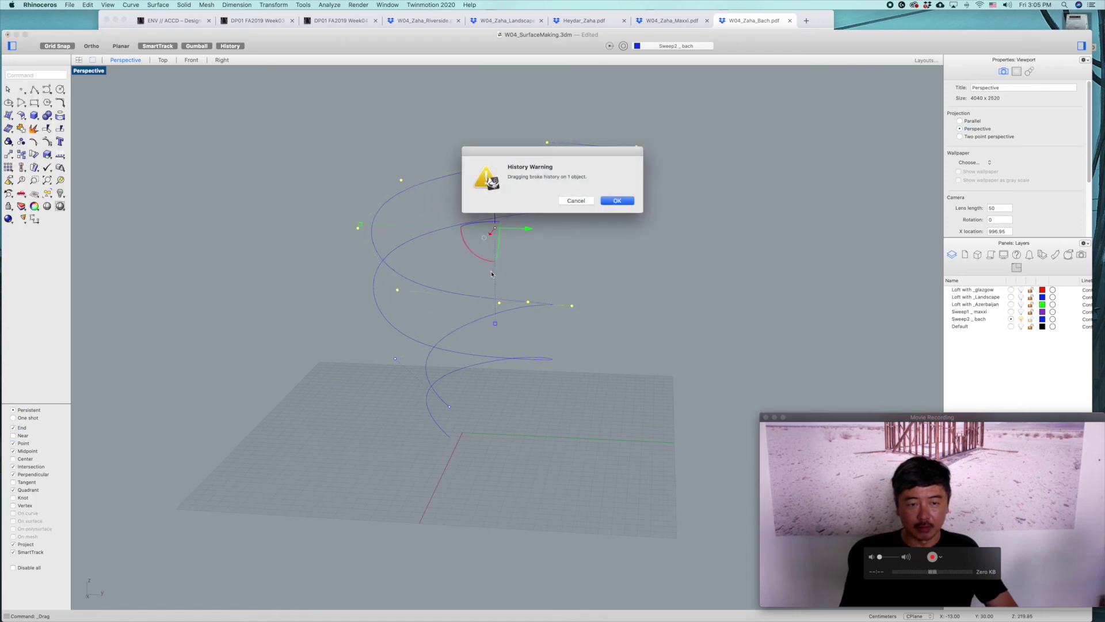
pyautogui.click(622, 201)
# - Pull selected control points of the upper spiral outward along one side and at its upper end to widen it
pyautogui.moveTo(563, 247); pyautogui.dragTo(543, 274, button='right')
pyautogui.moveTo(322, 226); pyautogui.dragTo(404, 452)
pyautogui.moveTo(399, 340); pyautogui.dragTo(362, 344)
pyautogui.moveTo(524, 98); pyautogui.dragTo(662, 255)
pyautogui.moveTo(685, 279); pyautogui.dragTo(645, 164, button='right')
pyautogui.moveTo(642, 171); pyautogui.dragTo(668, 161)
pyautogui.moveTo(626, 258); pyautogui.dragTo(560, 200, button='right')
pyautogui.click(565, 196)
pyautogui.keyDown('shift'); pyautogui.moveTo(649, 217); pyautogui.dragTo(640, 275, button='right'); pyautogui.keyUp('shift')
pyautogui.moveTo(558, 231); pyautogui.dragTo(669, 227)
pyautogui.moveTo(677, 344); pyautogui.dragTo(591, 312, button='right')
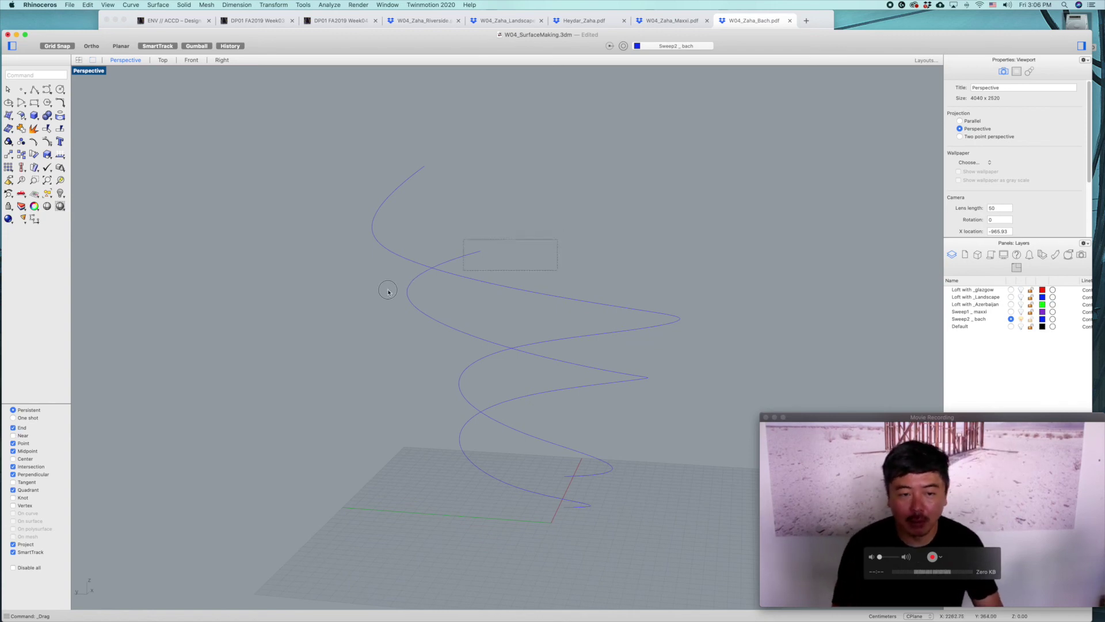
# - Loft a surface between the two spiral curves
pyautogui.moveTo(407, 282); pyautogui.dragTo(378, 299)
pyautogui.write('Loft')
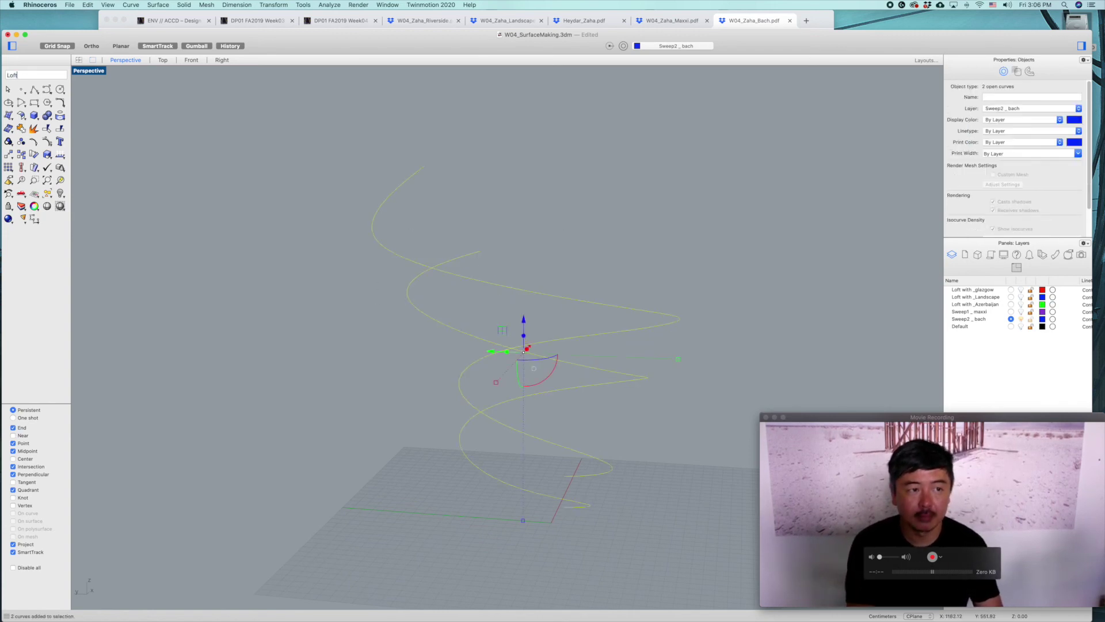
pyautogui.press('Return')
pyautogui.press('Return')
pyautogui.click(597, 250)
pyautogui.moveTo(597, 251); pyautogui.dragTo(530, 319, button='right')
pyautogui.click(564, 295)
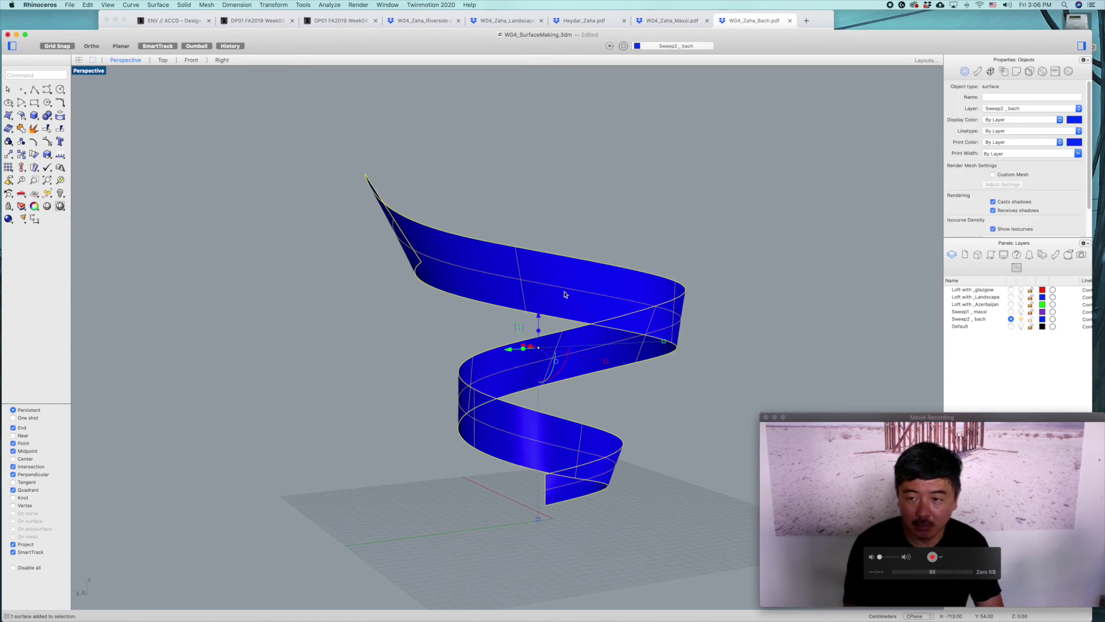
# - Switch to Chrome and examine the ribbon images in the W04_Zaha_Bach.pdf reference
pyautogui.click(820, 21)
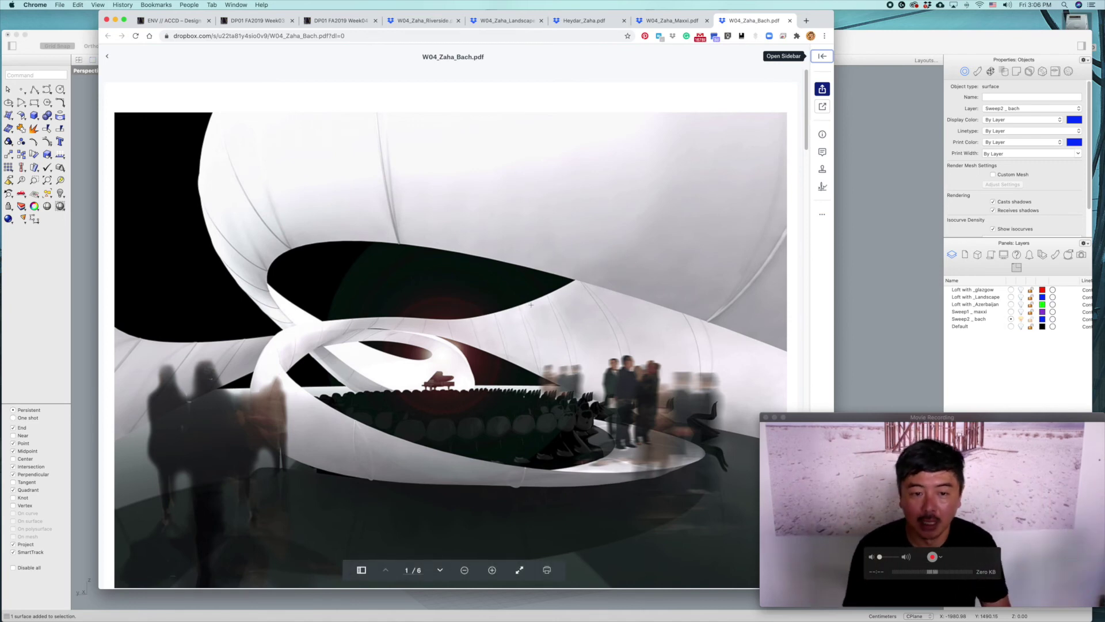
pyautogui.scroll(-10, 531, 305)
pyautogui.scroll(-10, 532, 309)
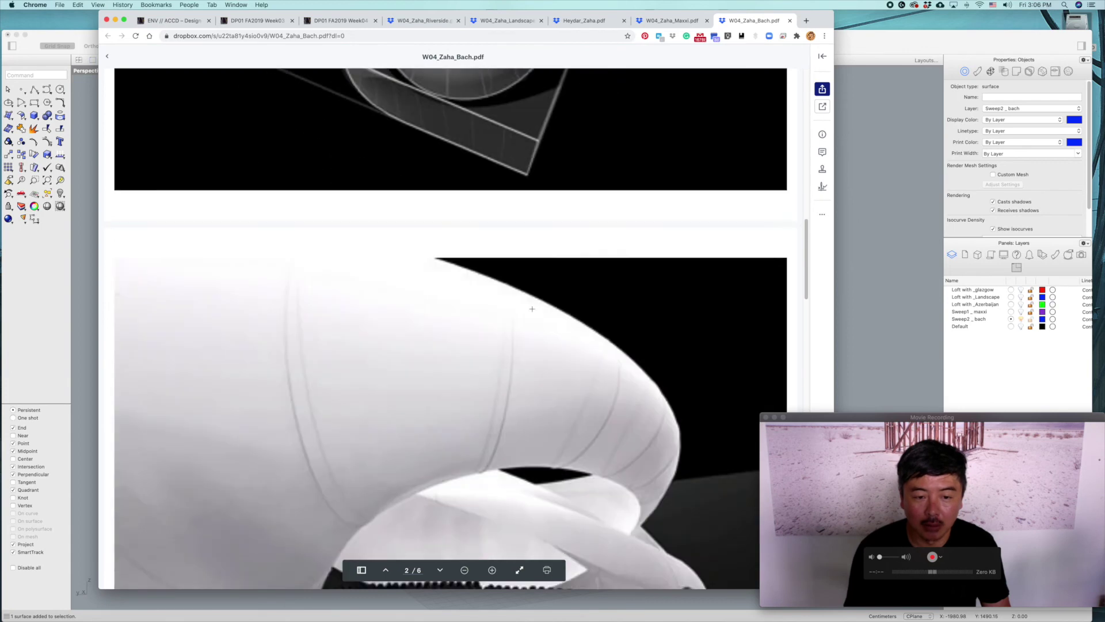
# - Switch back to Rhino and delete the lofted ribbon surface, keeping both spiral curves
pyautogui.click(892, 236)
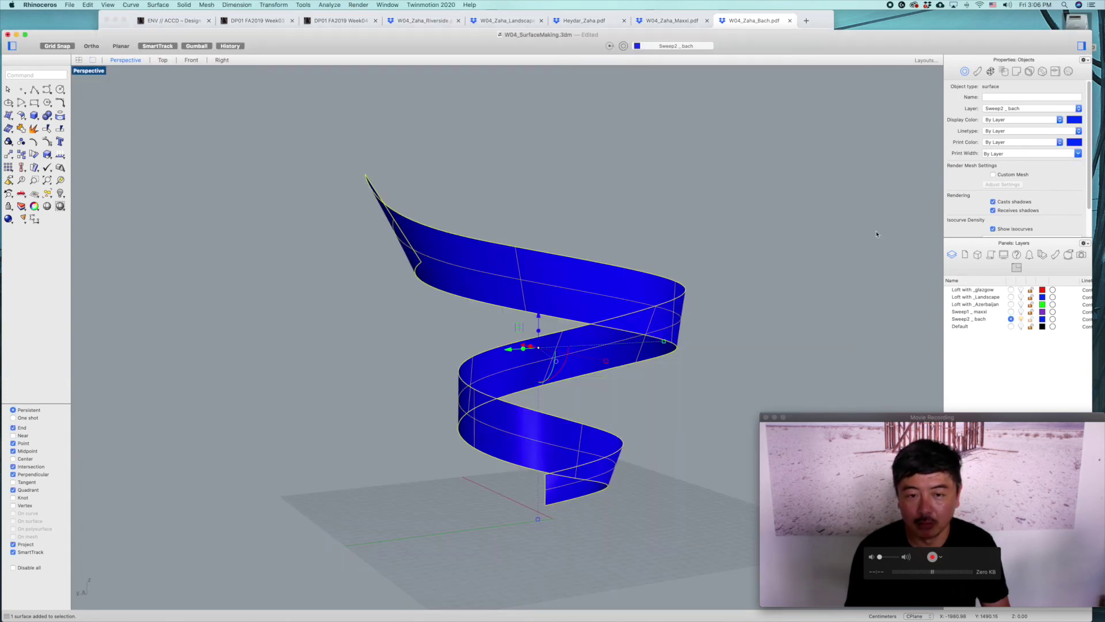
pyautogui.click(585, 280)
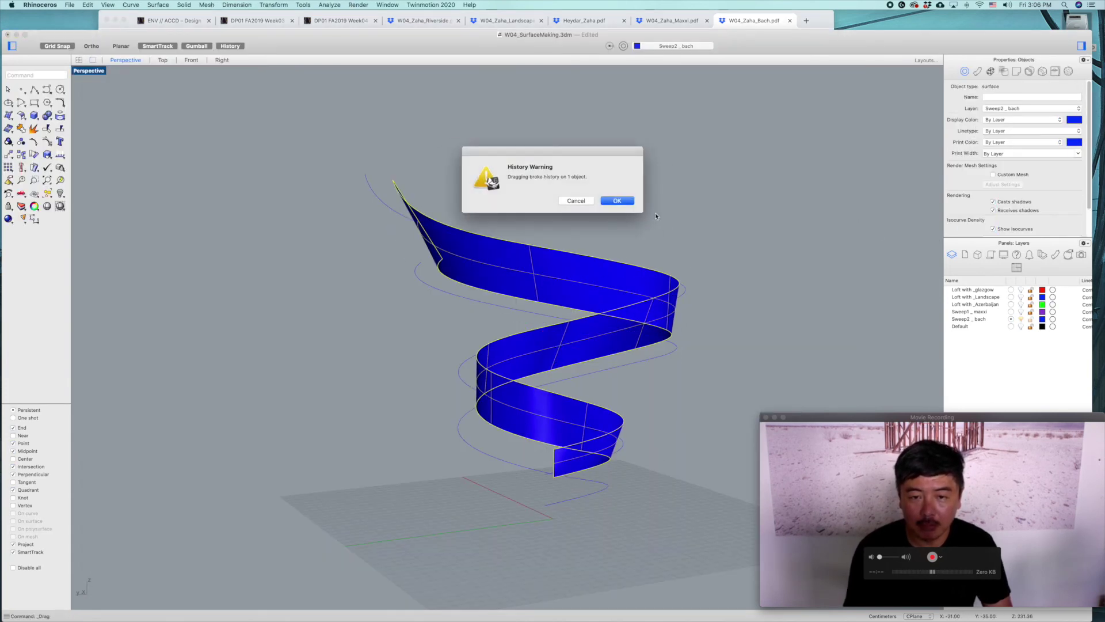
pyautogui.click(614, 201)
pyautogui.press('Delete')
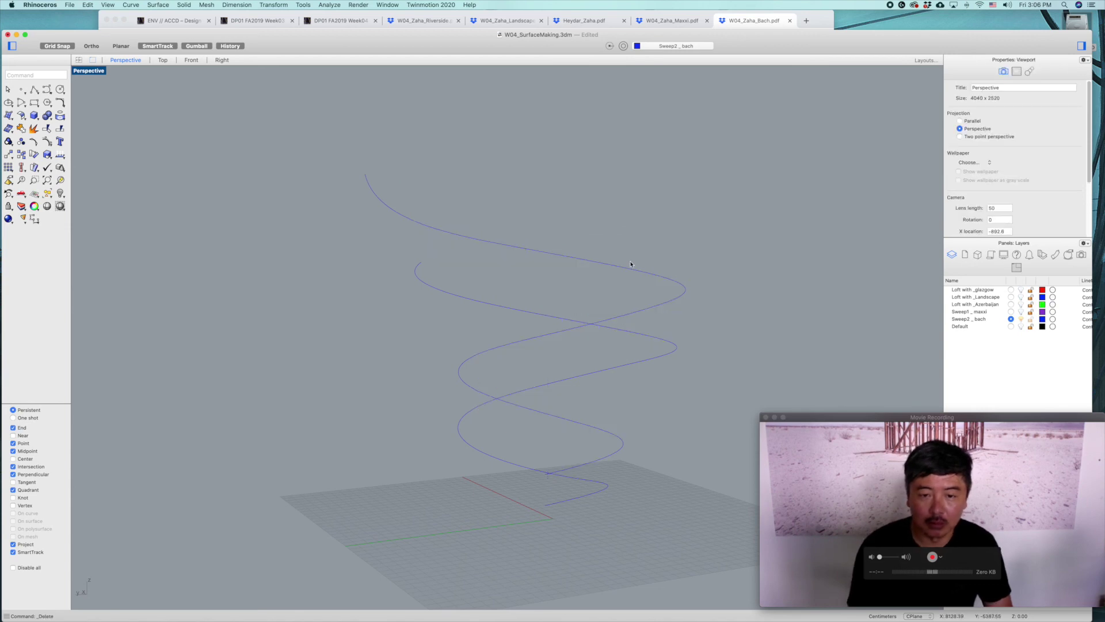
# - Divide both spiral curves into five equal segments with points marked at the divisions and ends
pyautogui.click(548, 379)
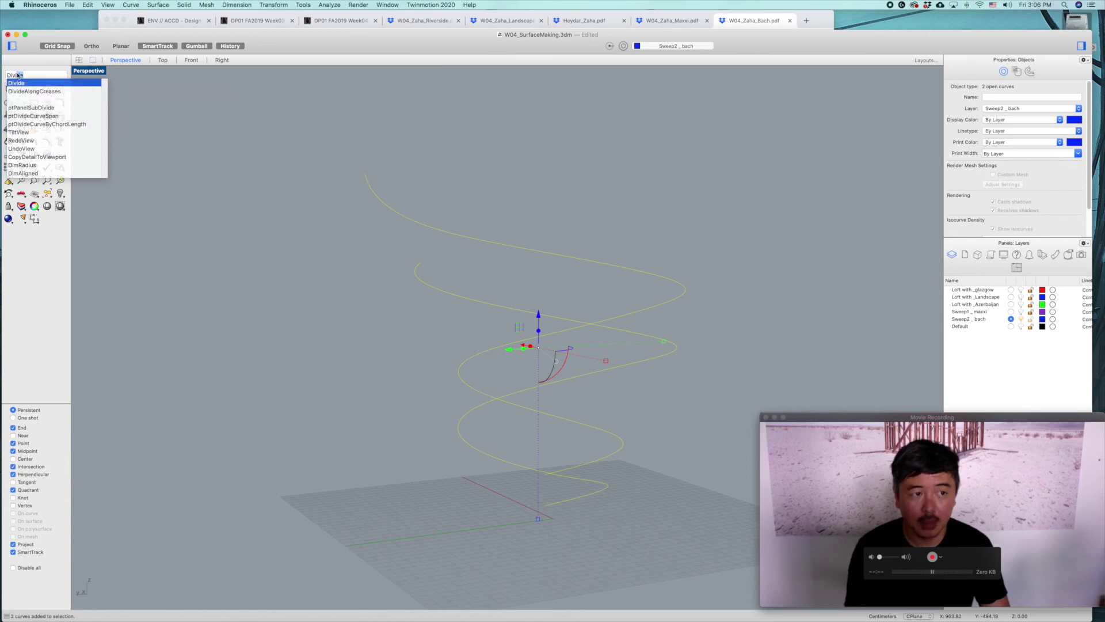
pyautogui.press('Return')
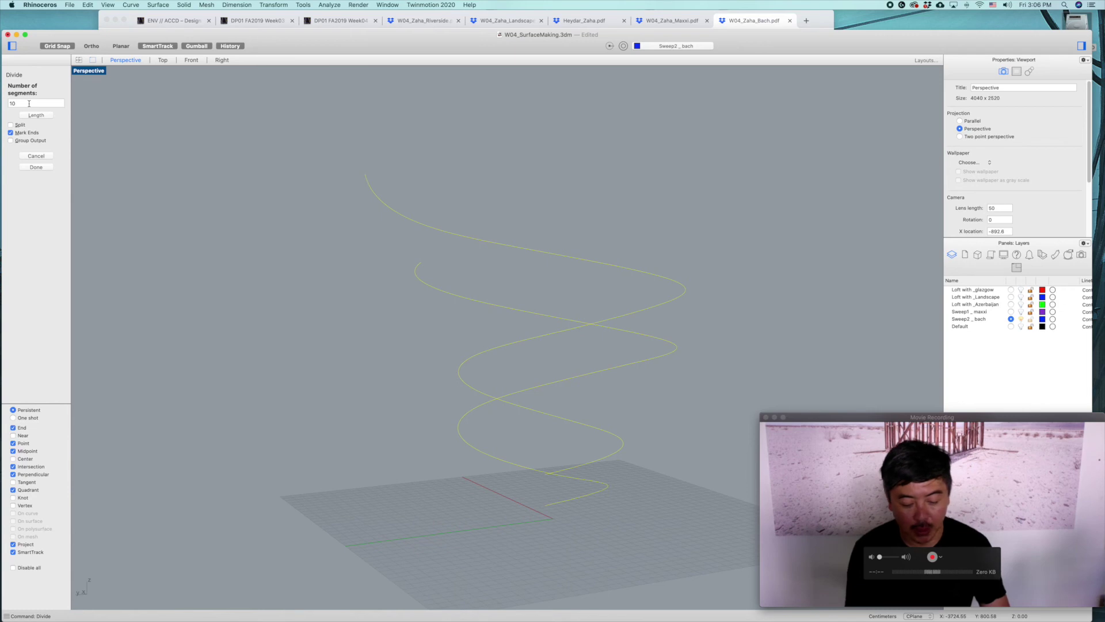
pyautogui.press('Return')
pyautogui.moveTo(466, 353); pyautogui.dragTo(396, 366, button='right')
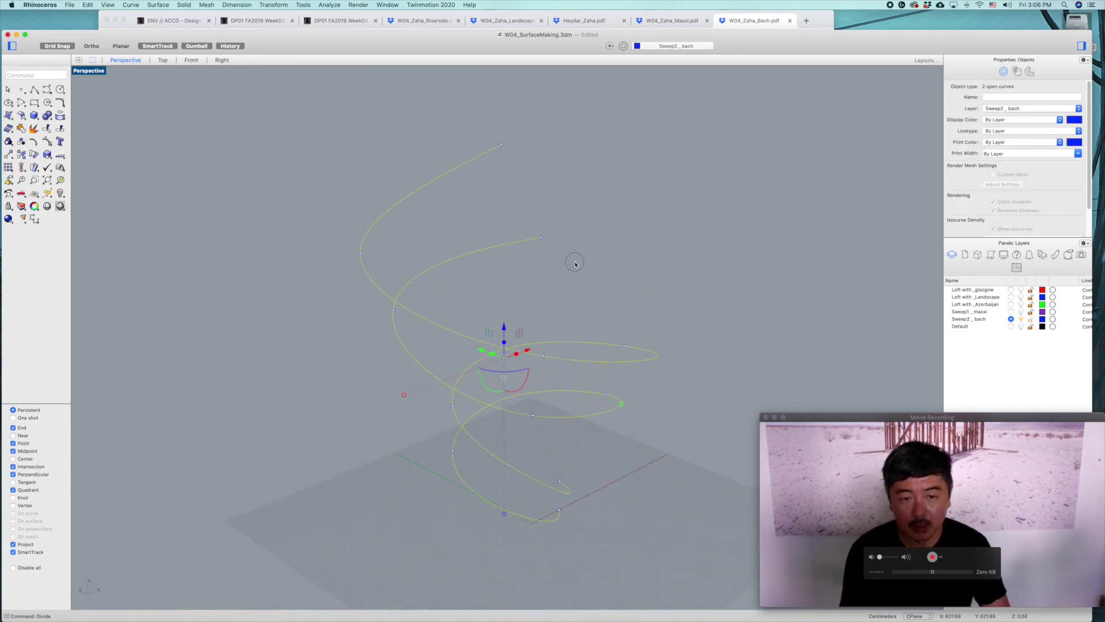
pyautogui.press('Escape')
# - Examine the matching division points along the two spirals, starting at their upper ends
pyautogui.click(502, 145)
pyautogui.click(542, 239)
pyautogui.click(361, 257)
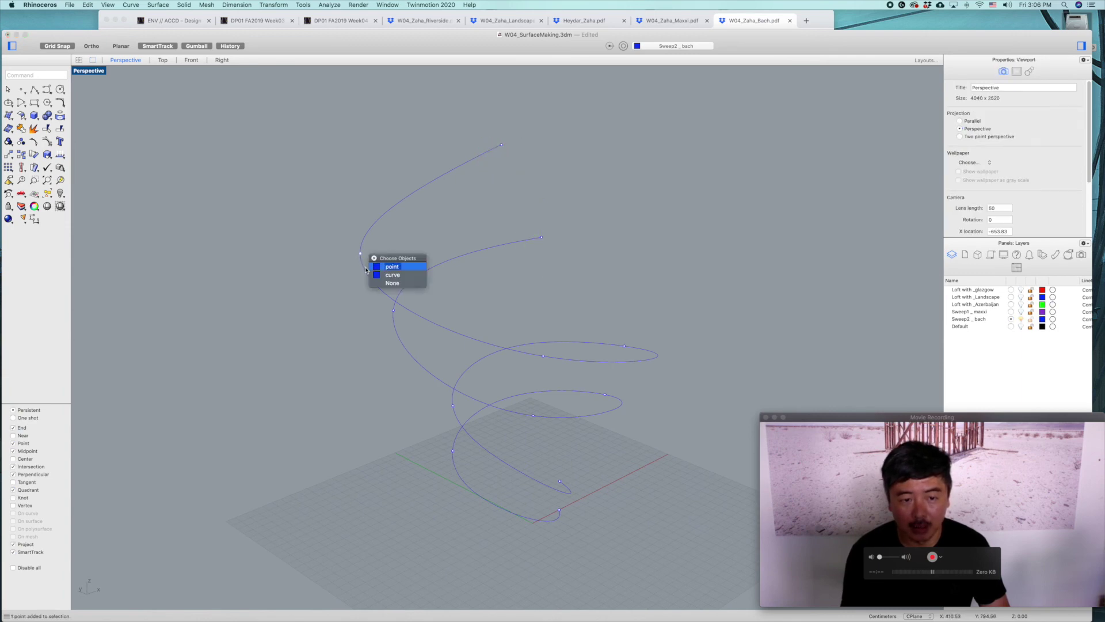
pyautogui.click(383, 263)
pyautogui.click(393, 312)
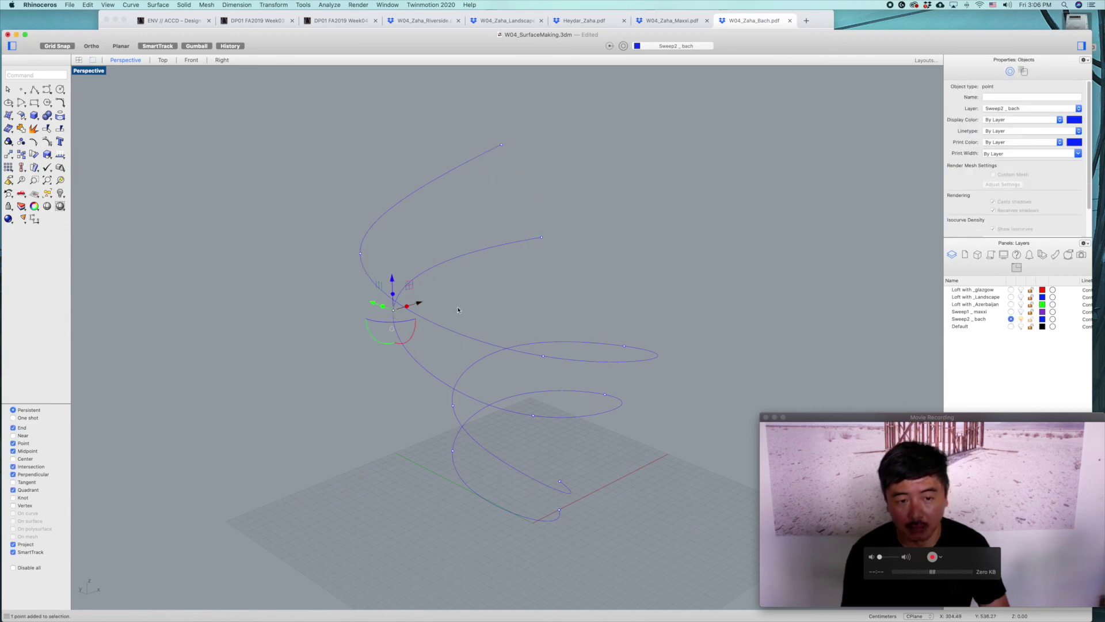
pyautogui.click(469, 280)
pyautogui.click(461, 258)
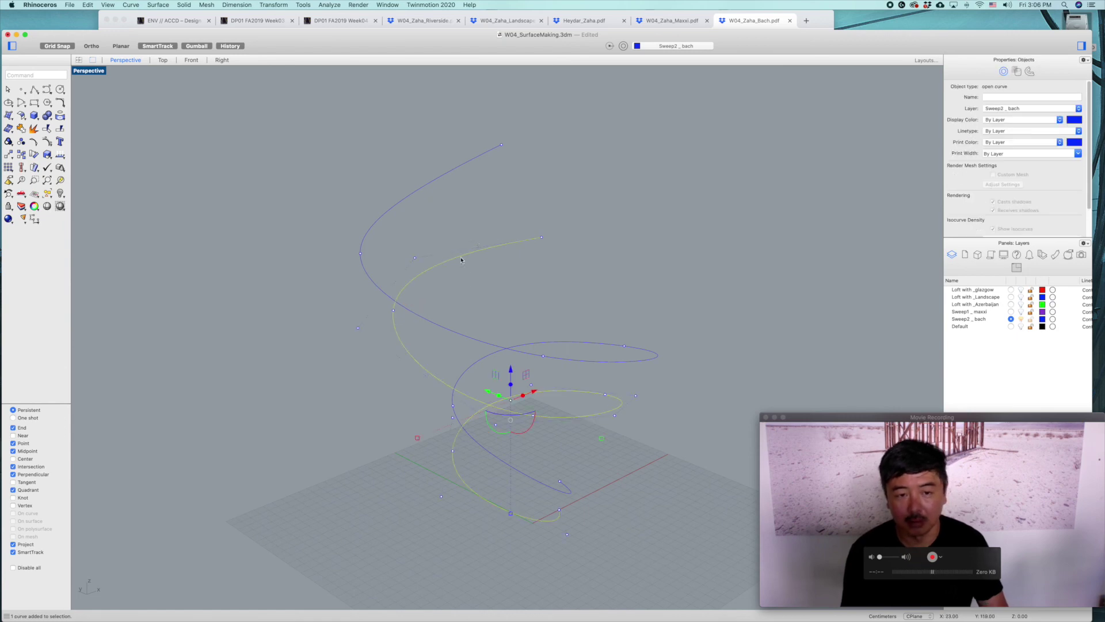
pyautogui.click(539, 277)
pyautogui.keyDown('shift'); pyautogui.moveTo(588, 283); pyautogui.dragTo(585, 251, button='right'); pyautogui.keyUp('shift')
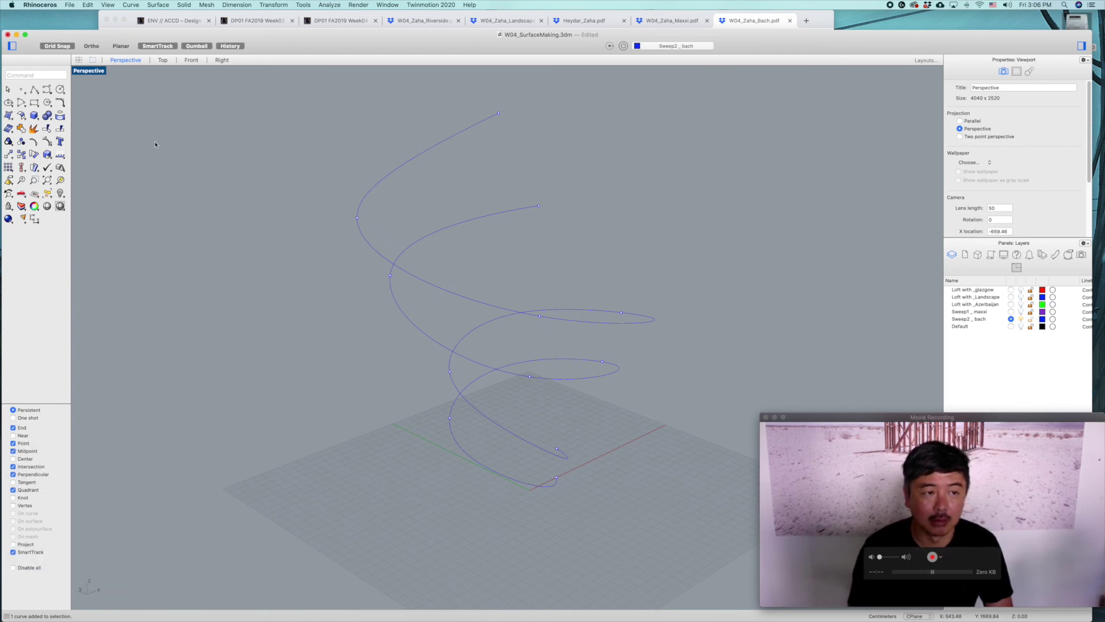
# - Draw straight polylines between the spirals, one joining their upper ends and one joining the second pair of division points
pyautogui.click(34, 90)
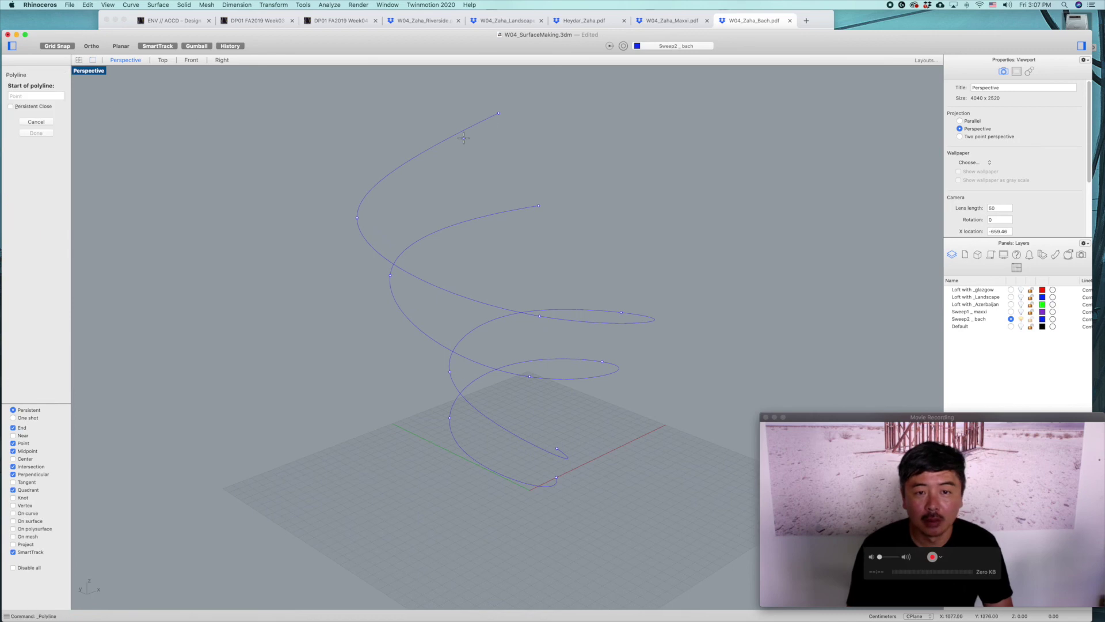
pyautogui.click(499, 113)
pyautogui.click(538, 205)
pyautogui.press('Return')
pyautogui.press('Return')
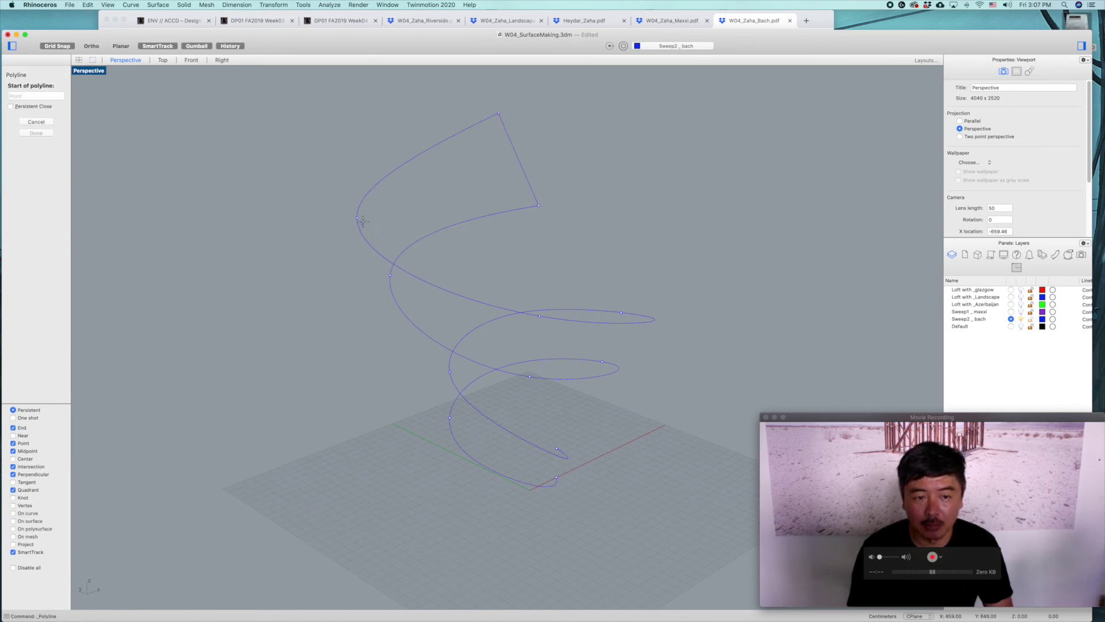
pyautogui.click(357, 218)
pyautogui.click(391, 274)
pyautogui.press('Return')
pyautogui.moveTo(547, 335); pyautogui.dragTo(550, 257, button='right')
pyautogui.press('Return')
pyautogui.click(552, 256)
pyautogui.click(541, 324)
pyautogui.moveTo(541, 324); pyautogui.dragTo(568, 339, button='right')
pyautogui.press('Escape')
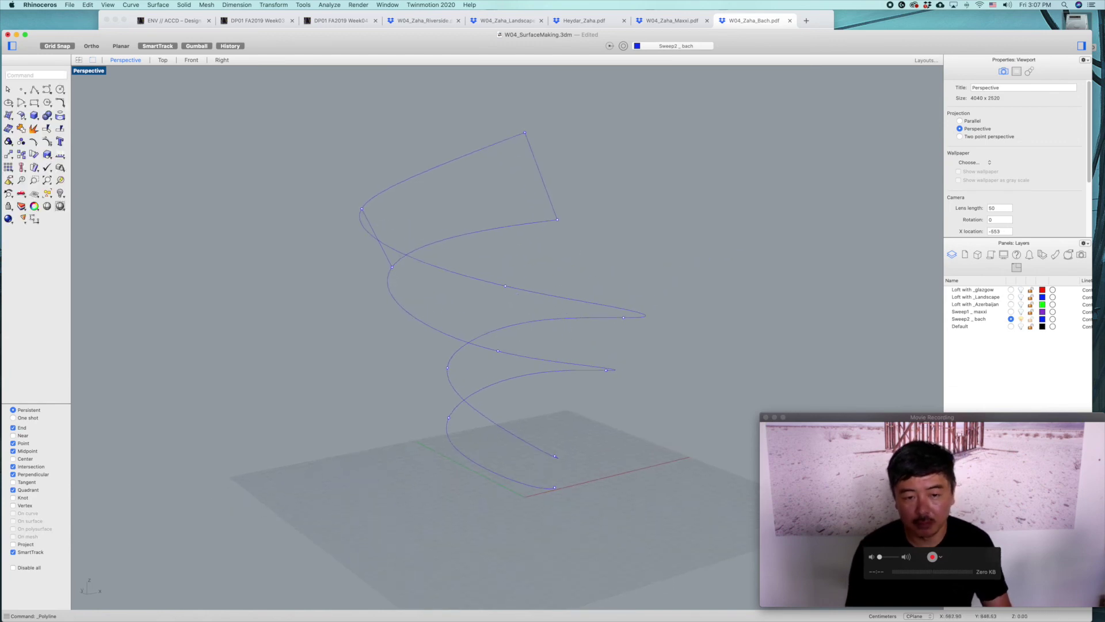
# - Draw straight polylines between the spirals joining the third, fourth and fifth pairs of division points from the upper ends
pyautogui.press('Return')
pyautogui.click(505, 285)
pyautogui.click(498, 350)
pyautogui.click(608, 369)
pyautogui.click(624, 317)
pyautogui.click(607, 369)
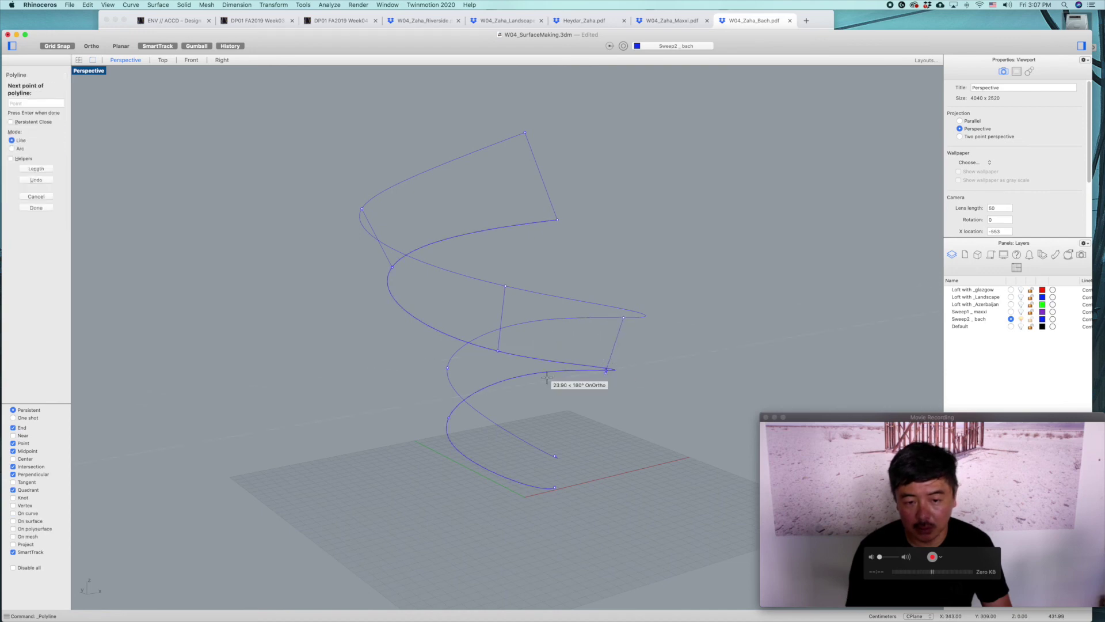
pyautogui.click(448, 368)
pyautogui.click(449, 416)
pyautogui.press('Return')
# - Draw a straight polyline joining the lower ends of the two spirals
pyautogui.press('Return')
pyautogui.moveTo(616, 481); pyautogui.dragTo(544, 476, button='right')
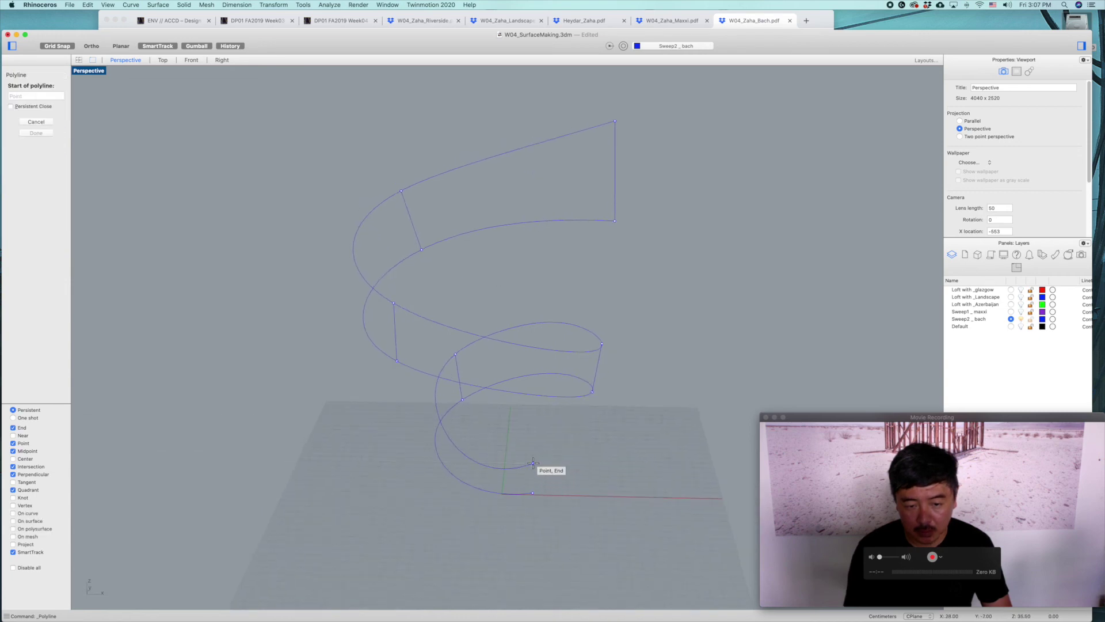
pyautogui.click(533, 463)
pyautogui.click(533, 493)
pyautogui.press('Return')
# - Rebuild all six straight section lines between the spirals with a point count of 3 and degree 2
pyautogui.moveTo(693, 361)
pyautogui.mouseDown(button='right')
pyautogui.moveTo(628, 357)
pyautogui.moveTo(667, 281)
pyautogui.mouseUp(button='right')
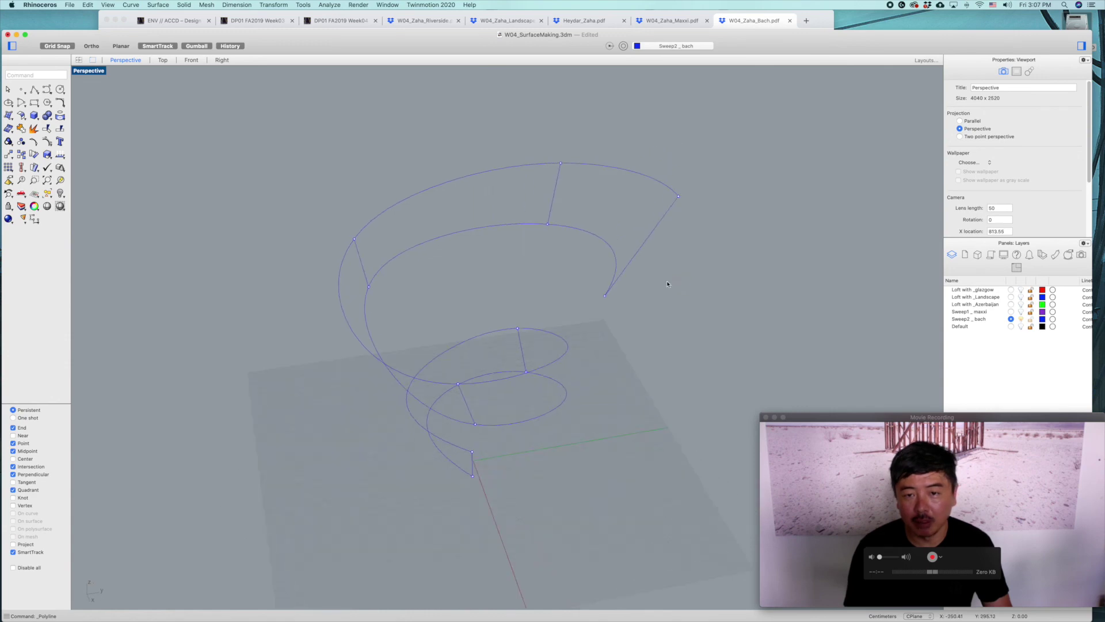
pyautogui.click(652, 237)
pyautogui.click(706, 259)
pyautogui.click(636, 237)
pyautogui.keyDown('shift'); pyautogui.click(553, 196); pyautogui.keyUp('shift')
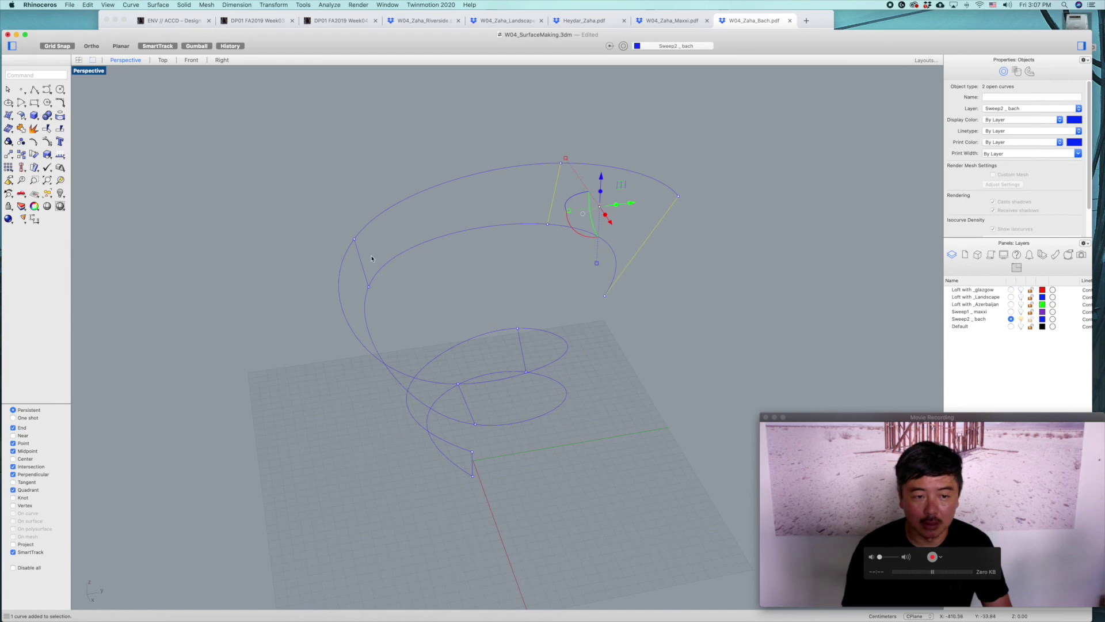
pyautogui.keyDown('shift'); pyautogui.click(350, 266); pyautogui.keyUp('shift')
pyautogui.moveTo(350, 266); pyautogui.dragTo(528, 378, button='right')
pyautogui.keyDown('shift'); pyautogui.click(399, 343); pyautogui.keyUp('shift')
pyautogui.keyDown('shift'); pyautogui.click(565, 390); pyautogui.keyUp('shift')
pyautogui.keyDown('shift'); pyautogui.click(462, 460); pyautogui.keyUp('shift')
pyautogui.moveTo(462, 461); pyautogui.dragTo(639, 397, button='right')
pyautogui.write('reb')
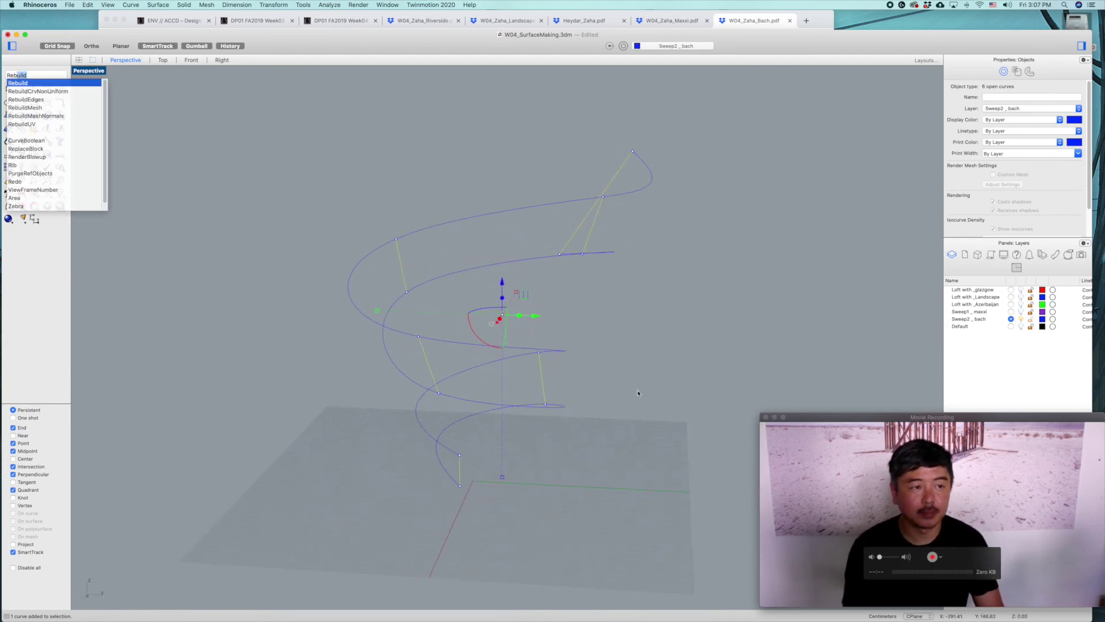
pyautogui.press('Return')
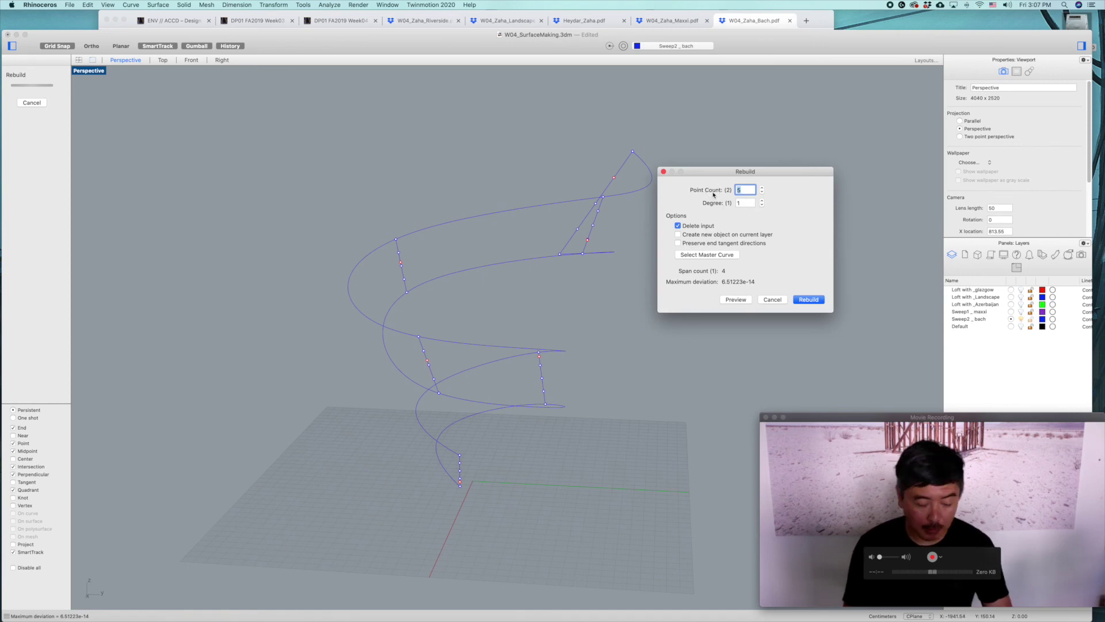
pyautogui.write('3')
pyautogui.doubleClick(752, 202)
pyautogui.write('2')
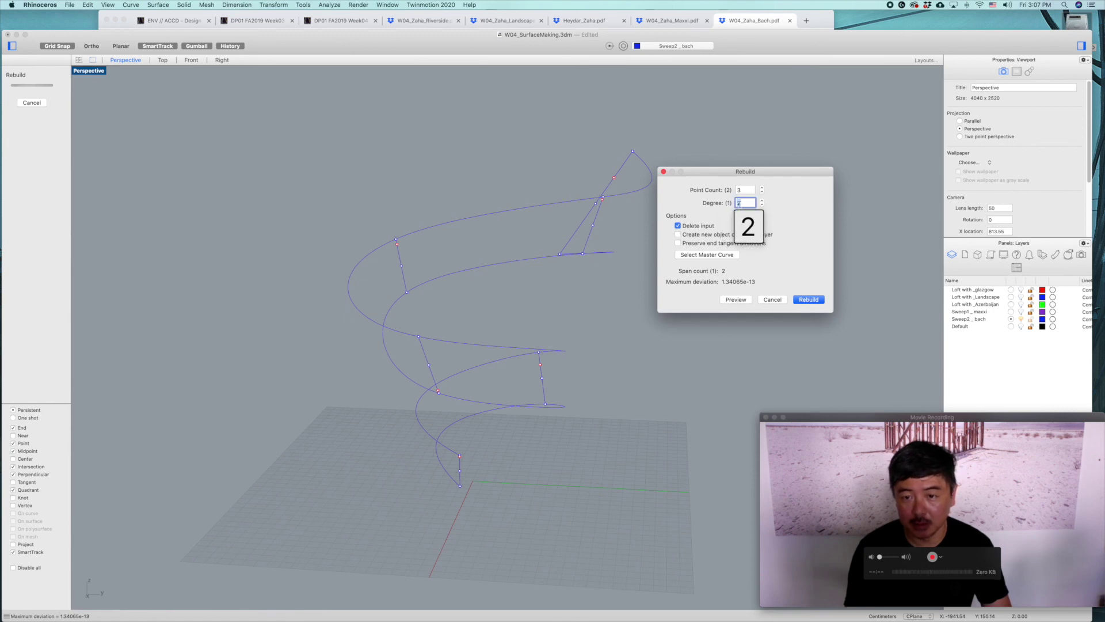
pyautogui.click(809, 299)
# - Turn on the control points of the six rebuilt section curves
pyautogui.moveTo(660, 242); pyautogui.dragTo(672, 240, button='right')
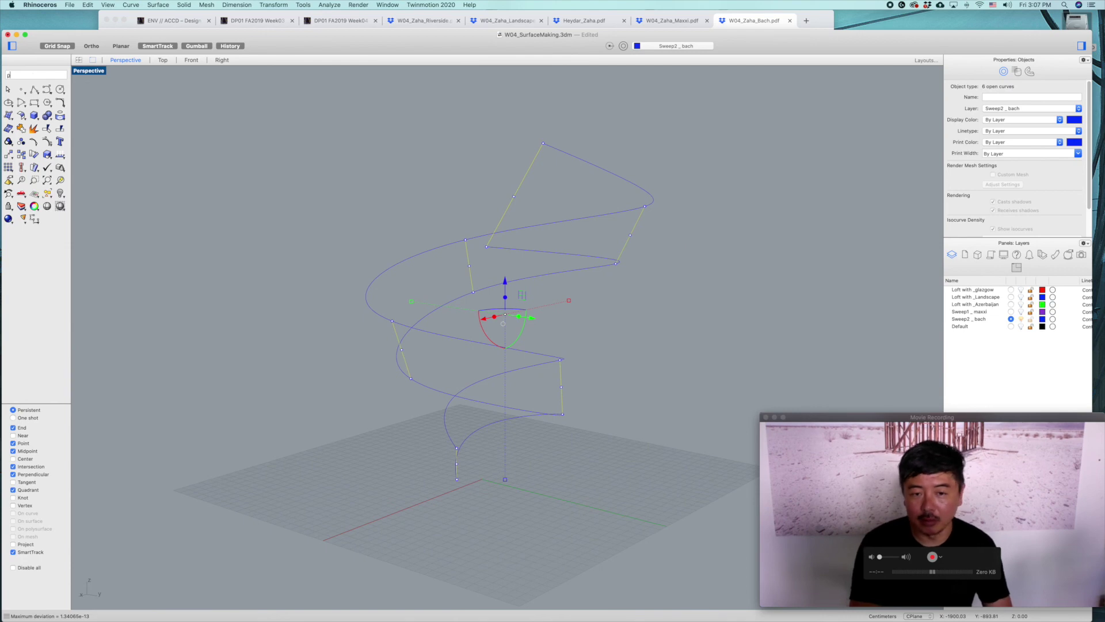
pyautogui.write('On')
pyautogui.press('Return')
pyautogui.moveTo(681, 165); pyautogui.dragTo(708, 209, button='right')
pyautogui.moveTo(641, 241); pyautogui.dragTo(634, 300, button='right')
# - Try to pull the middle control point of an upper section curve sideways
pyautogui.click(643, 226)
pyautogui.moveTo(600, 351); pyautogui.dragTo(633, 354)
pyautogui.press('super+z')
# - Bow the two uppermost section curves outward by moving their middle control points away from the spiral's centre
pyautogui.click(654, 344)
pyautogui.click(576, 324)
pyautogui.moveTo(576, 324); pyautogui.dragTo(638, 351)
pyautogui.moveTo(651, 259); pyautogui.dragTo(543, 284, button='right')
pyautogui.click(553, 221)
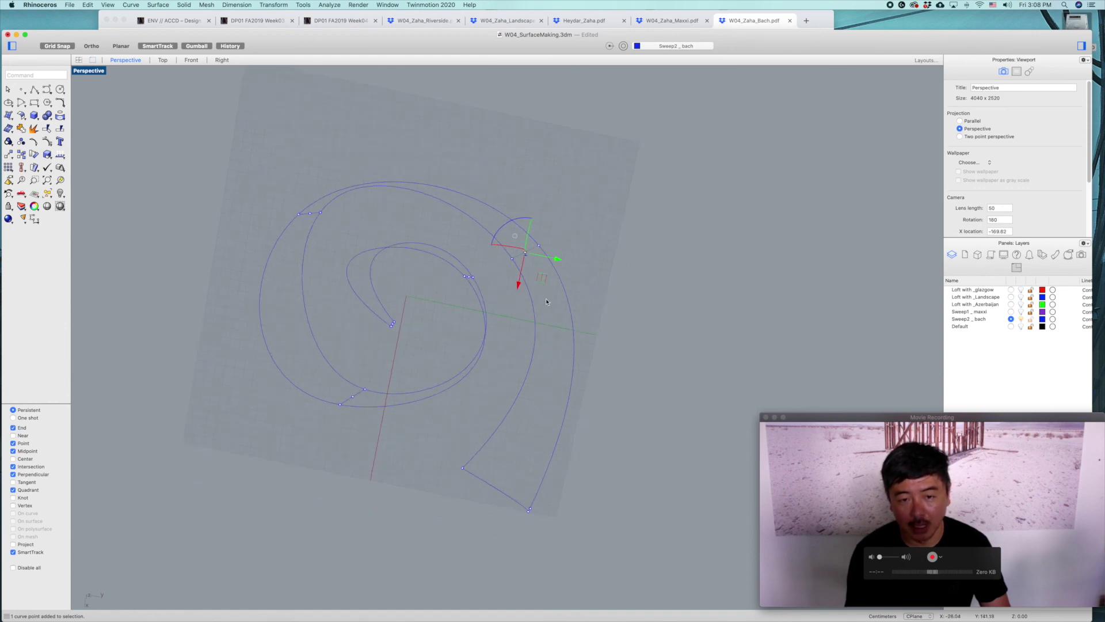
pyautogui.moveTo(542, 281); pyautogui.dragTo(571, 266)
# - Bow the third and fourth section curves outward by moving their middle control points away from the spiral's centre
pyautogui.scroll(6, 392, 205)
pyautogui.click(401, 210)
pyautogui.moveTo(419, 232); pyautogui.dragTo(389, 214)
pyautogui.keyDown('shift'); pyautogui.moveTo(467, 541); pyautogui.dragTo(469, 417, button='right'); pyautogui.keyUp('shift')
pyautogui.click(469, 417)
pyautogui.moveTo(482, 444); pyautogui.dragTo(469, 474)
pyautogui.moveTo(492, 478); pyautogui.dragTo(499, 402, button='right')
pyautogui.moveTo(366, 399); pyautogui.dragTo(371, 440, button='right')
pyautogui.moveTo(371, 388); pyautogui.dragTo(360, 391)
pyautogui.click(650, 430)
# - Bow the fifth and the lowest section curves outward by moving their middle control points
pyautogui.moveTo(651, 430); pyautogui.dragTo(592, 327, button='right')
pyautogui.click(601, 340)
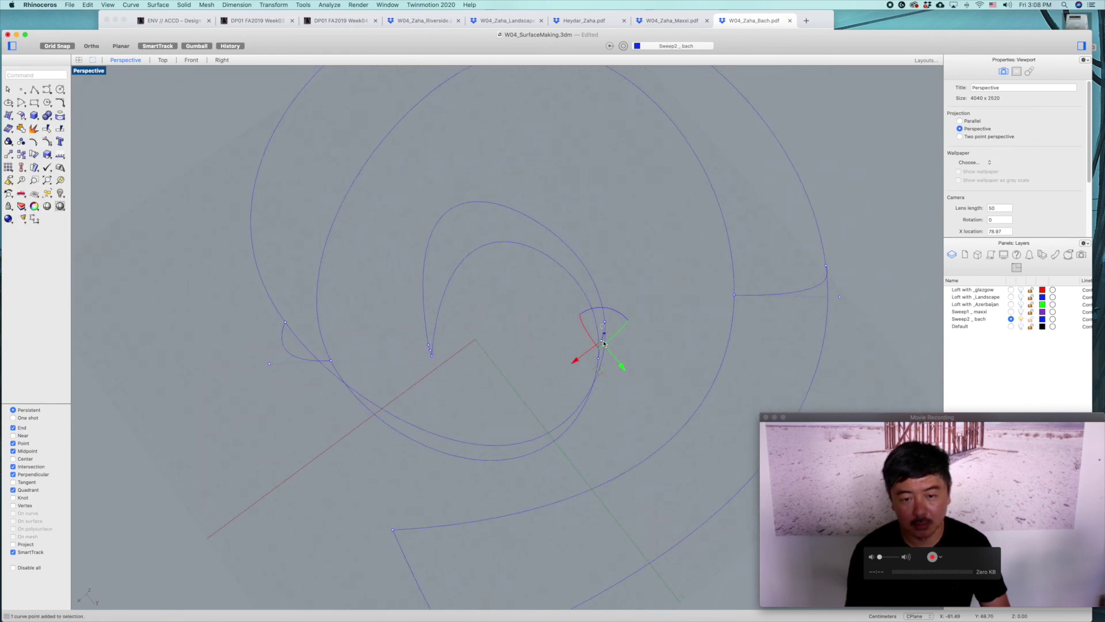
pyautogui.moveTo(599, 371); pyautogui.dragTo(631, 365)
pyautogui.moveTo(631, 365); pyautogui.dragTo(490, 360, button='right')
pyautogui.scroll(4, 450, 357)
pyautogui.click(448, 359)
pyautogui.moveTo(428, 381); pyautogui.dragTo(442, 291, button='right')
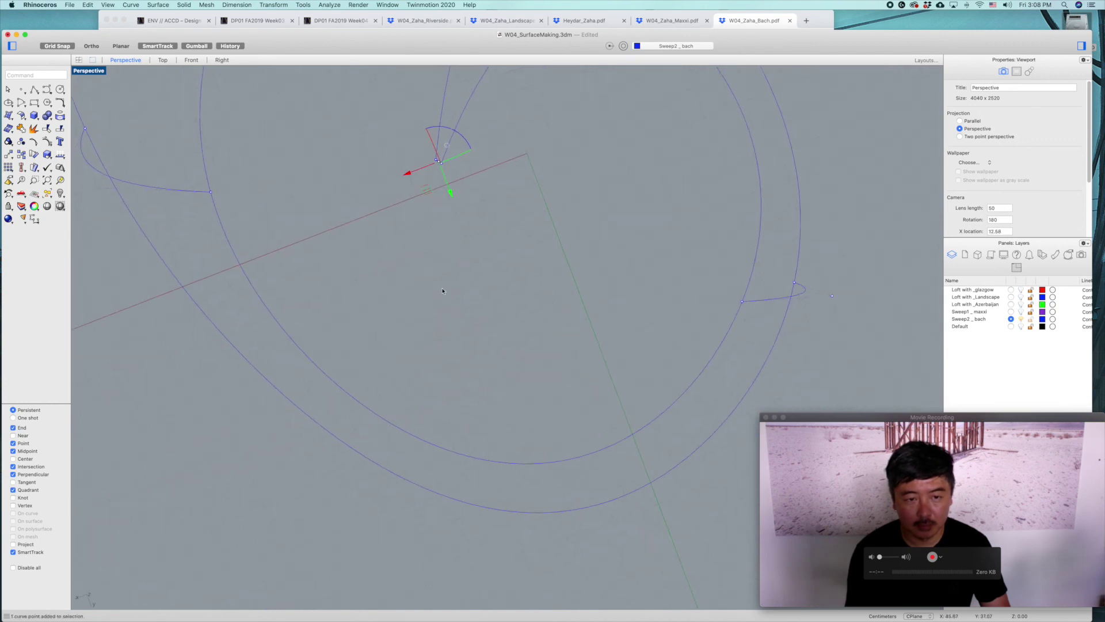
pyautogui.moveTo(428, 191); pyautogui.dragTo(392, 185)
pyautogui.click(511, 246)
# - Create a Sweep2 surface with the two spirals as rails and the six bowed curves, top to bottom, as unchanged cross sections with refitted rails
pyautogui.scroll(-8, 513, 252)
pyautogui.scroll(-5, 526, 267)
pyautogui.moveTo(553, 328); pyautogui.dragTo(618, 283, button='right')
pyautogui.scroll(5, 549, 275)
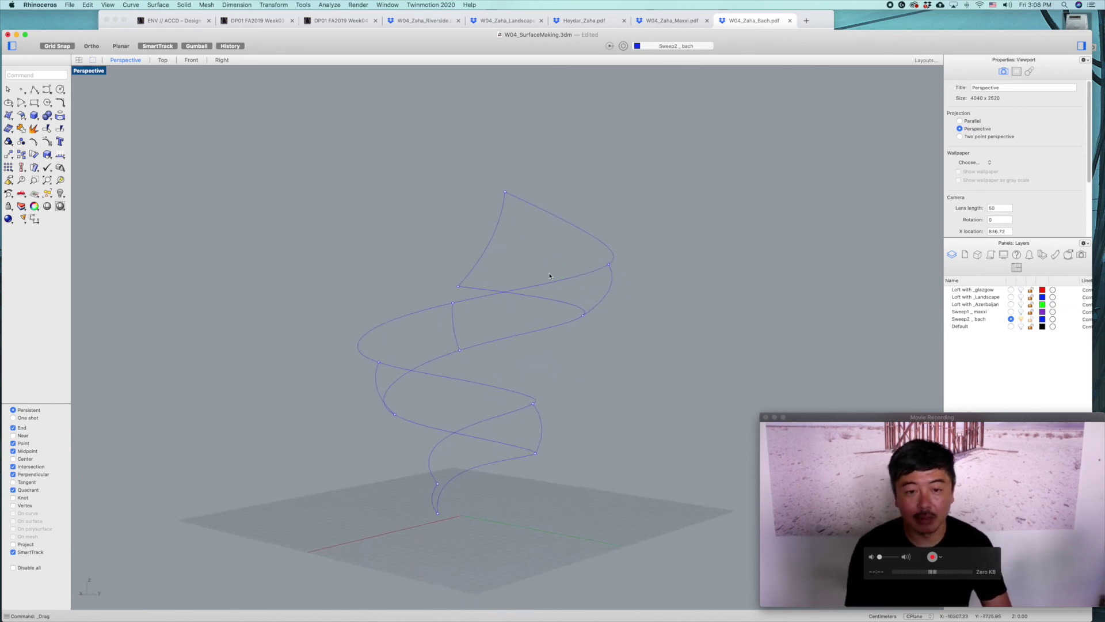
pyautogui.write('Sweep1')
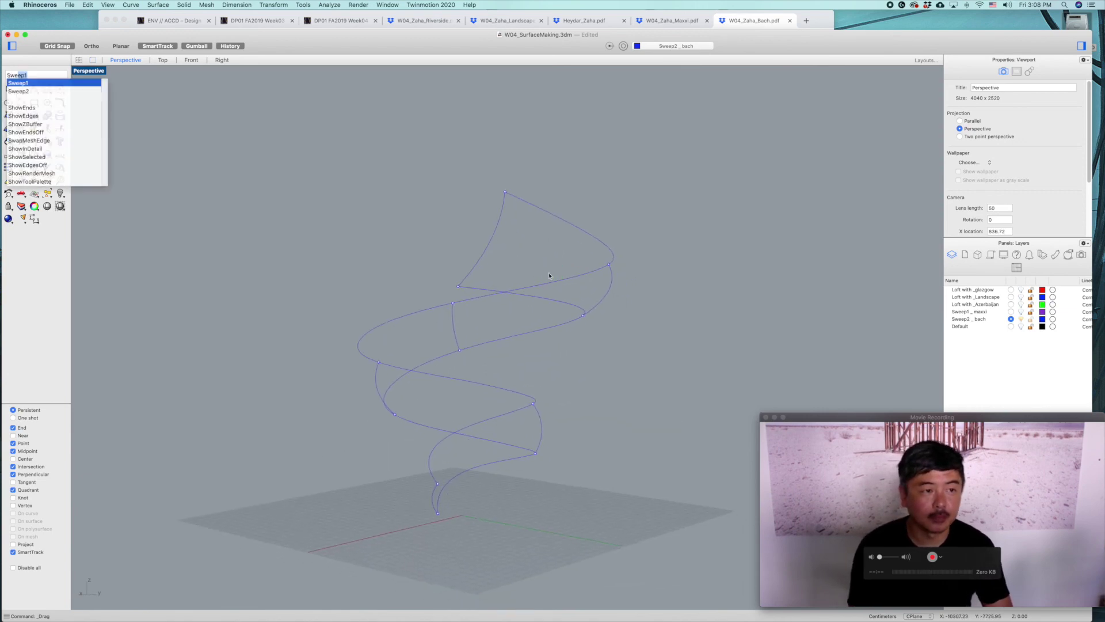
pyautogui.click(18, 91)
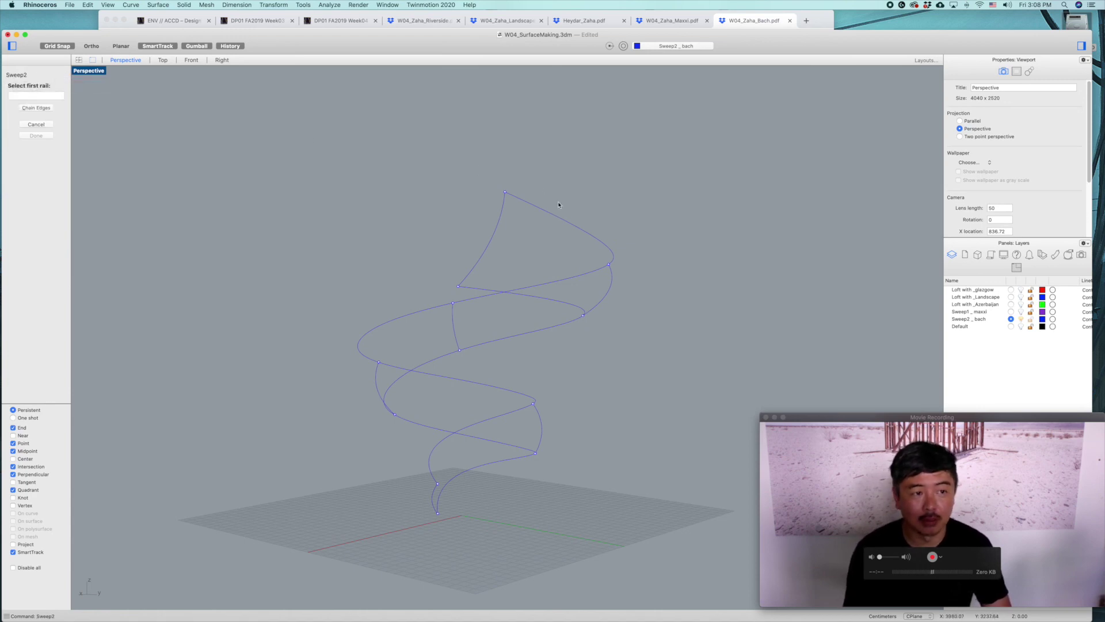
pyautogui.click(539, 213)
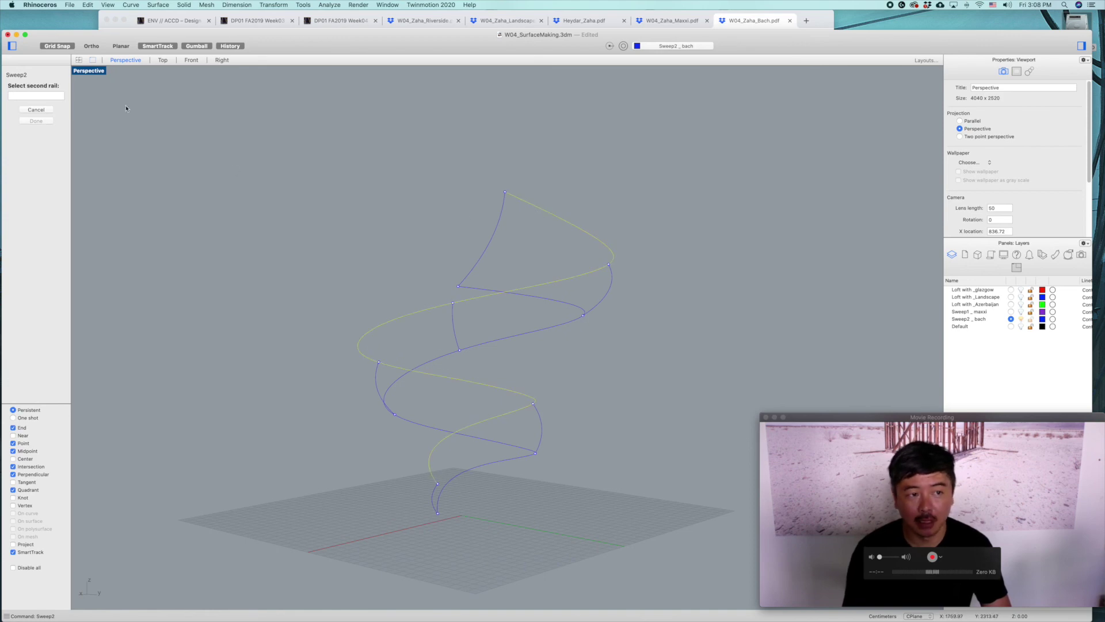
pyautogui.click(506, 291)
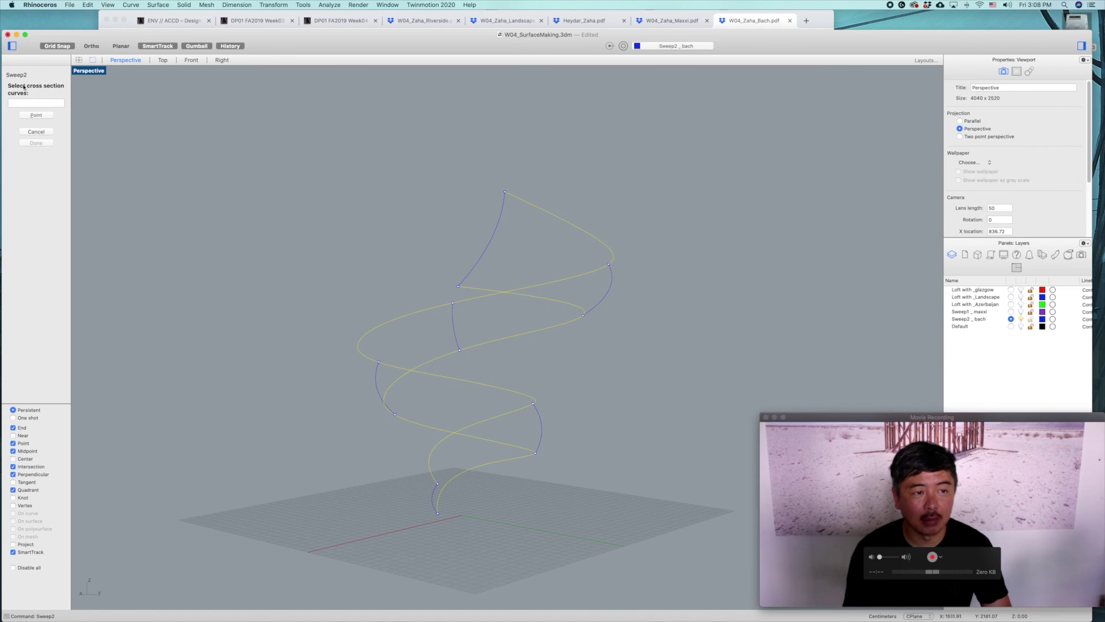
pyautogui.click(491, 239)
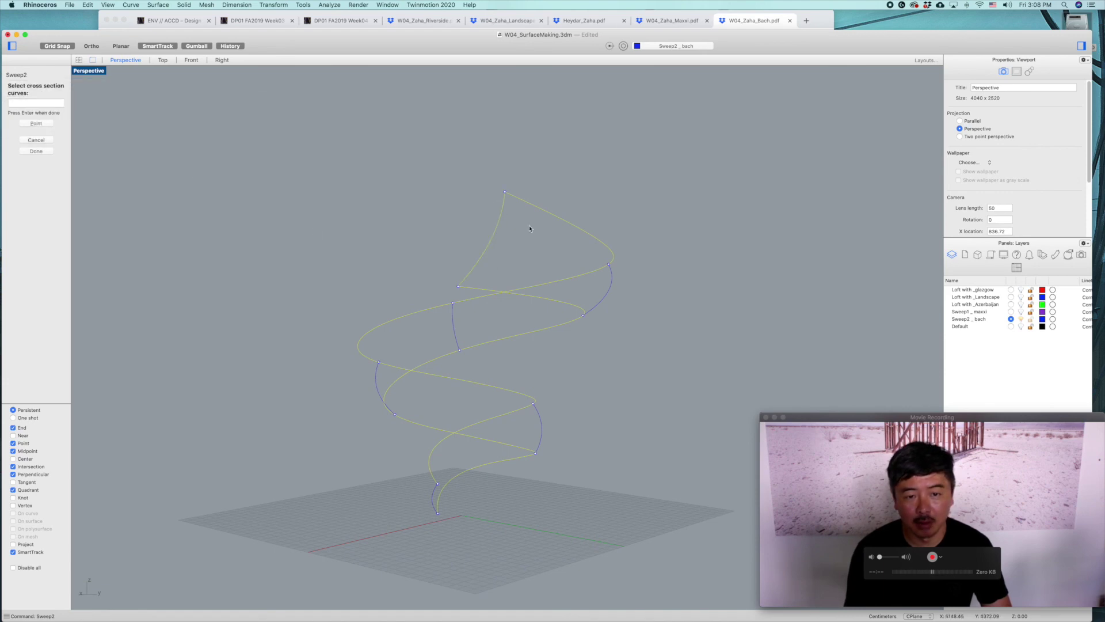
pyautogui.click(613, 288)
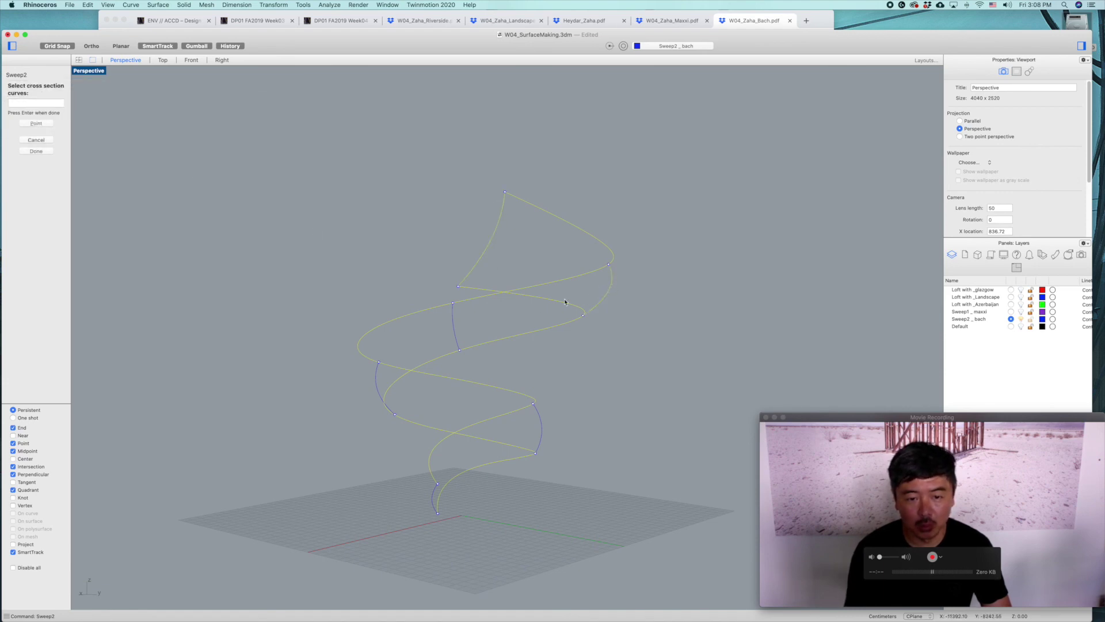
pyautogui.click(380, 365)
pyautogui.click(539, 424)
pyautogui.click(436, 490)
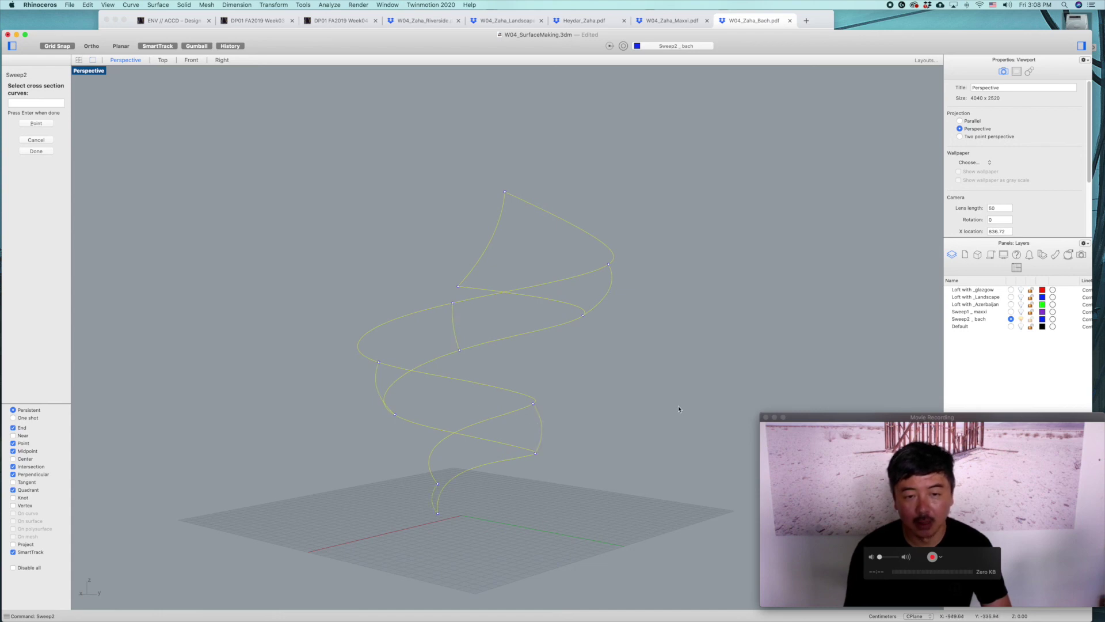
pyautogui.press('Return')
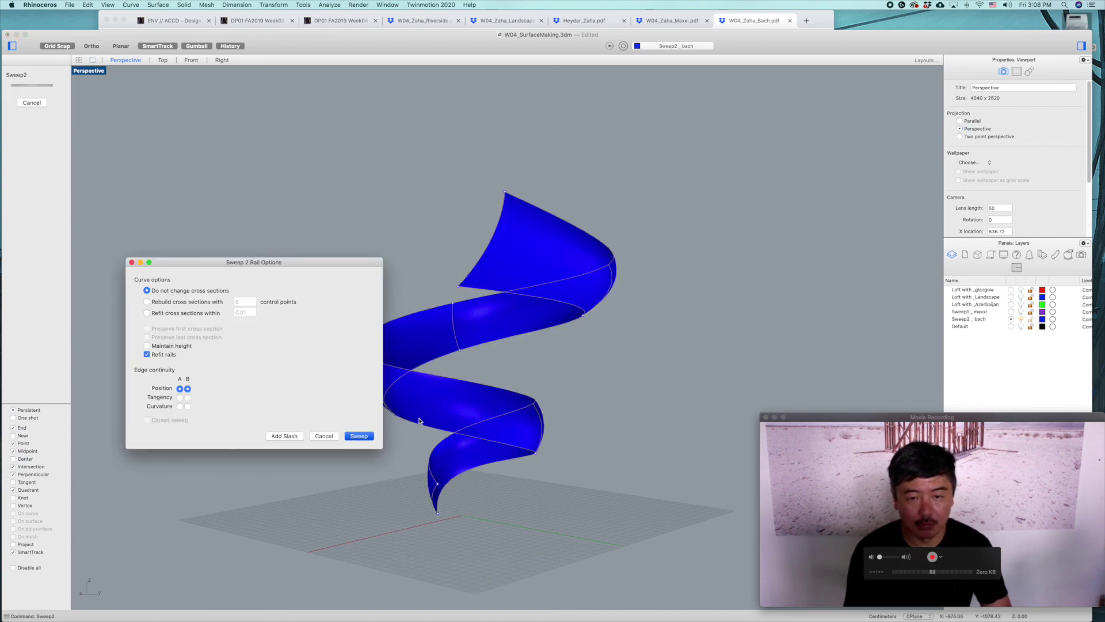
pyautogui.click(356, 438)
# - Create a pipe of radius 1 along the spiral on the ribbon's upper edge
pyautogui.moveTo(703, 338); pyautogui.dragTo(476, 301, button='right')
pyautogui.click(438, 271)
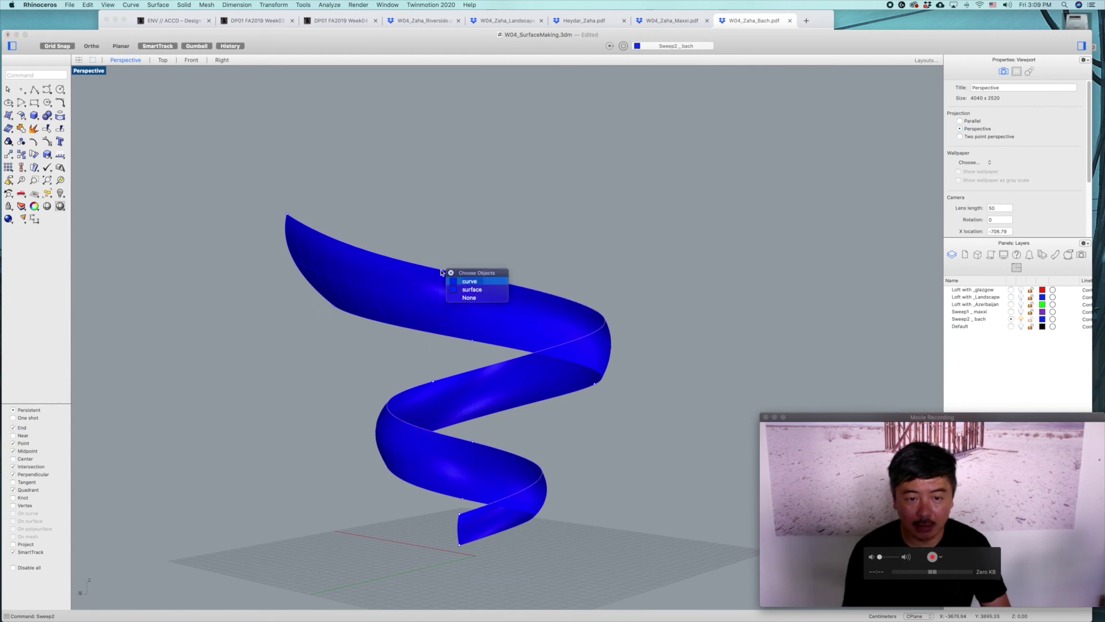
pyautogui.click(454, 283)
pyautogui.write('pl')
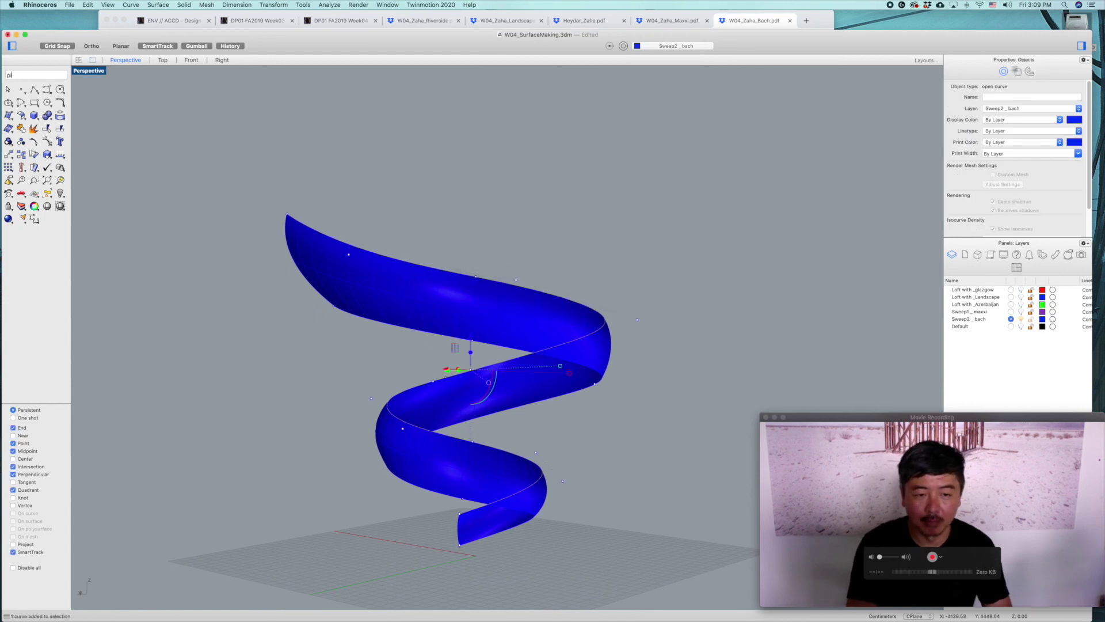
pyautogui.write('pe')
pyautogui.press('Return')
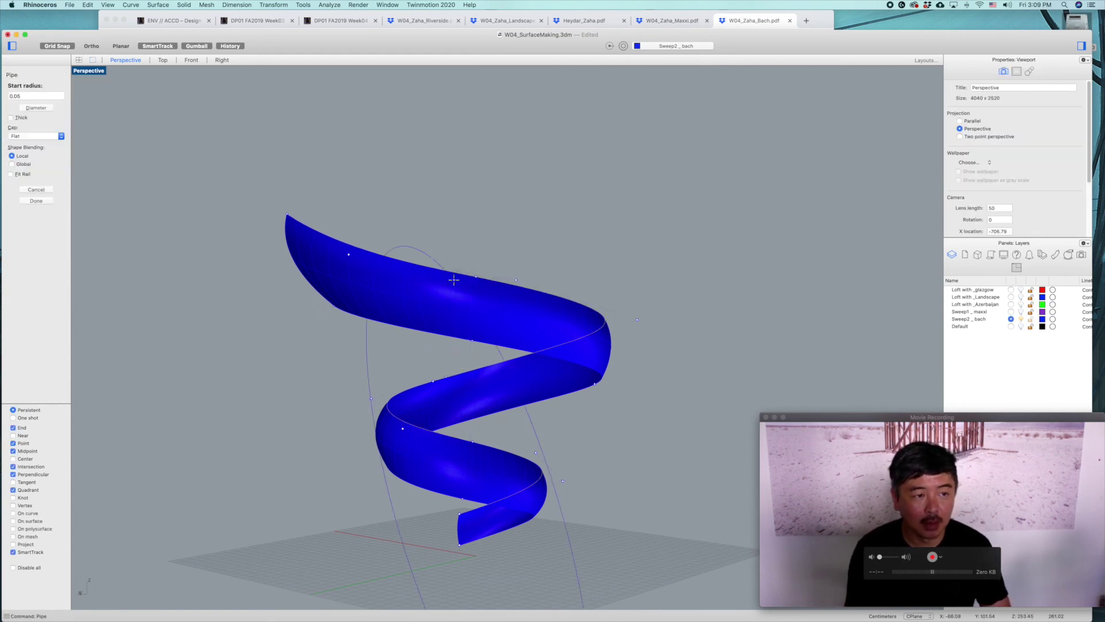
pyautogui.write('1')
pyautogui.press('Return')
pyautogui.press('Return')
pyautogui.press('Return')
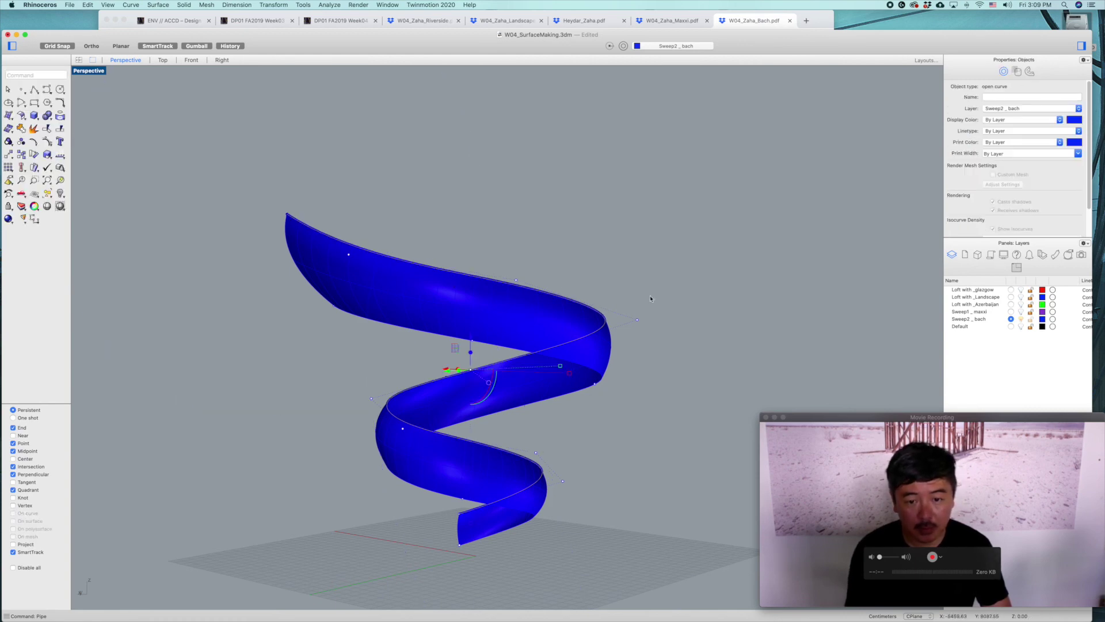
pyautogui.press('Escape')
# - Create a matching pipe along the spiral on the ribbon's lower edge and hide the swept surface
pyautogui.scroll(5, 559, 413)
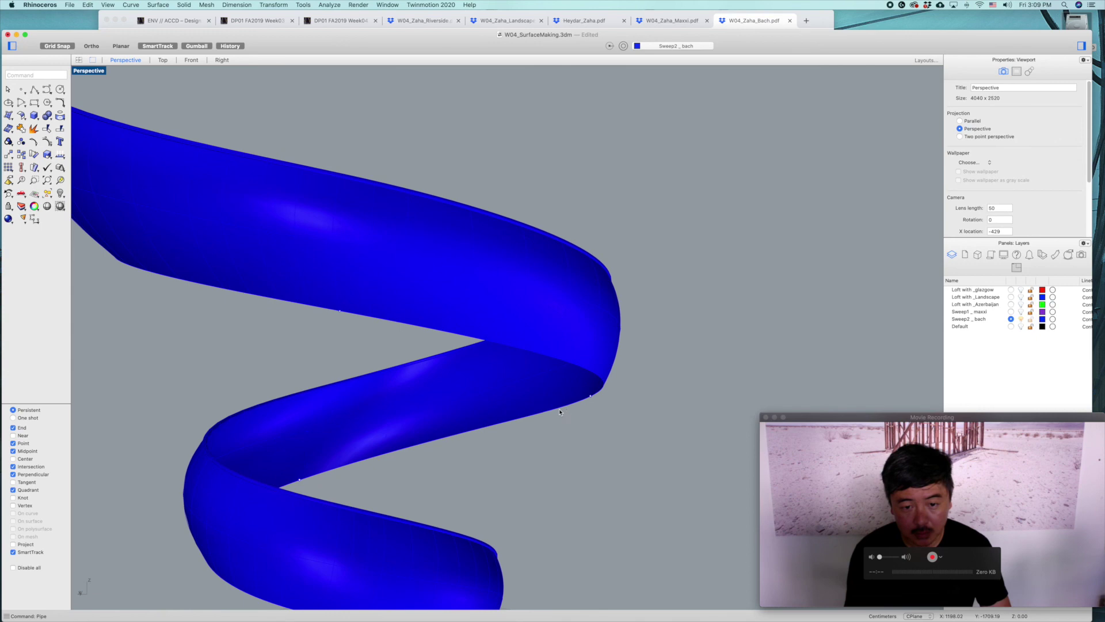
pyautogui.click(563, 411)
pyautogui.click(593, 424)
pyautogui.press('Return')
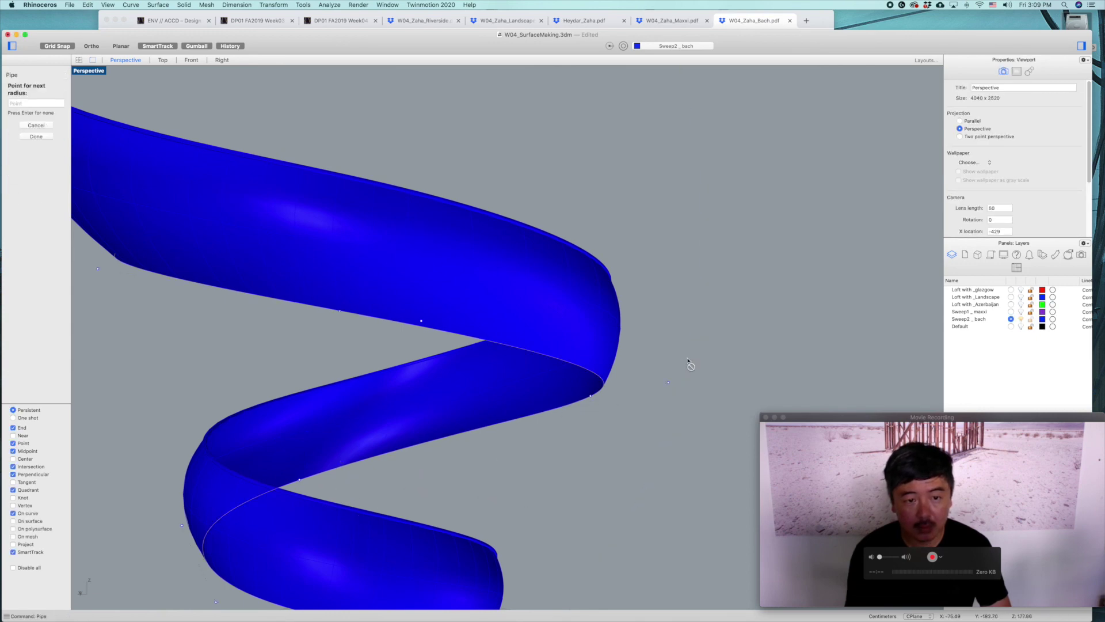
pyautogui.press('Escape')
pyautogui.press('Escape')
pyautogui.click(553, 316)
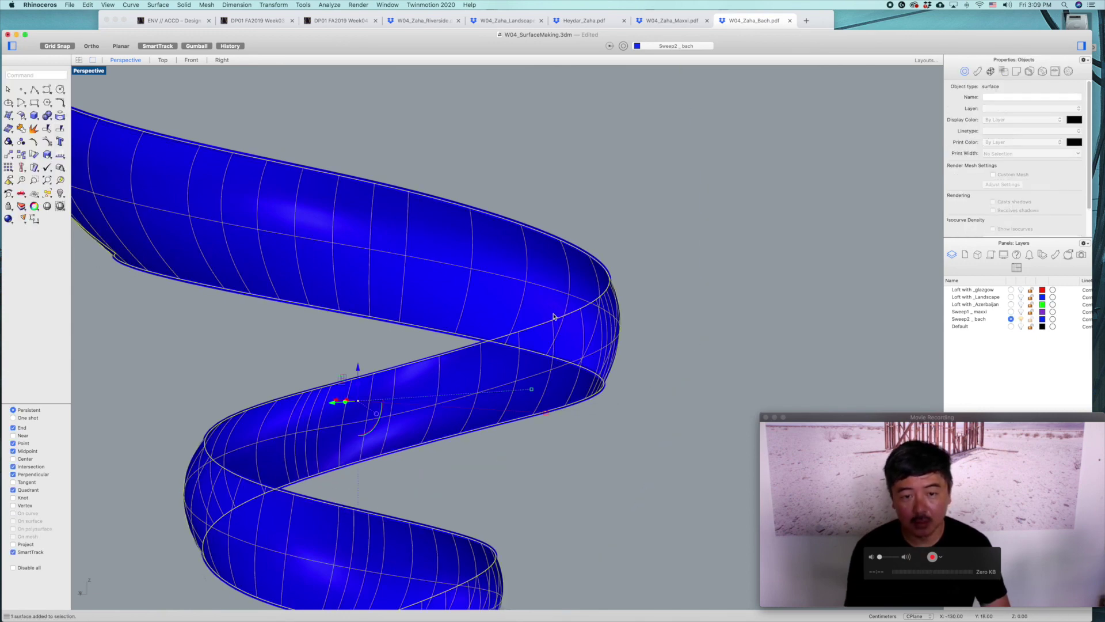
pyautogui.press('Delete')
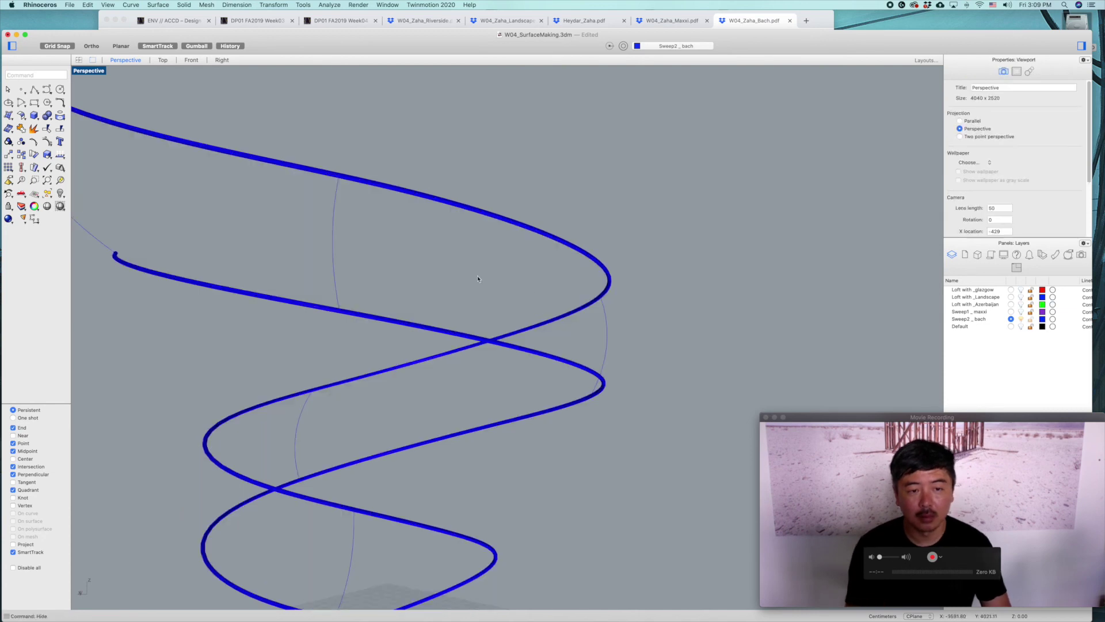
# - Try to hide the section curves between the two piped spirals
pyautogui.scroll(-8, 496, 280)
pyautogui.click(281, 232)
pyautogui.keyDown('shift'); pyautogui.click(421, 264); pyautogui.keyUp('shift')
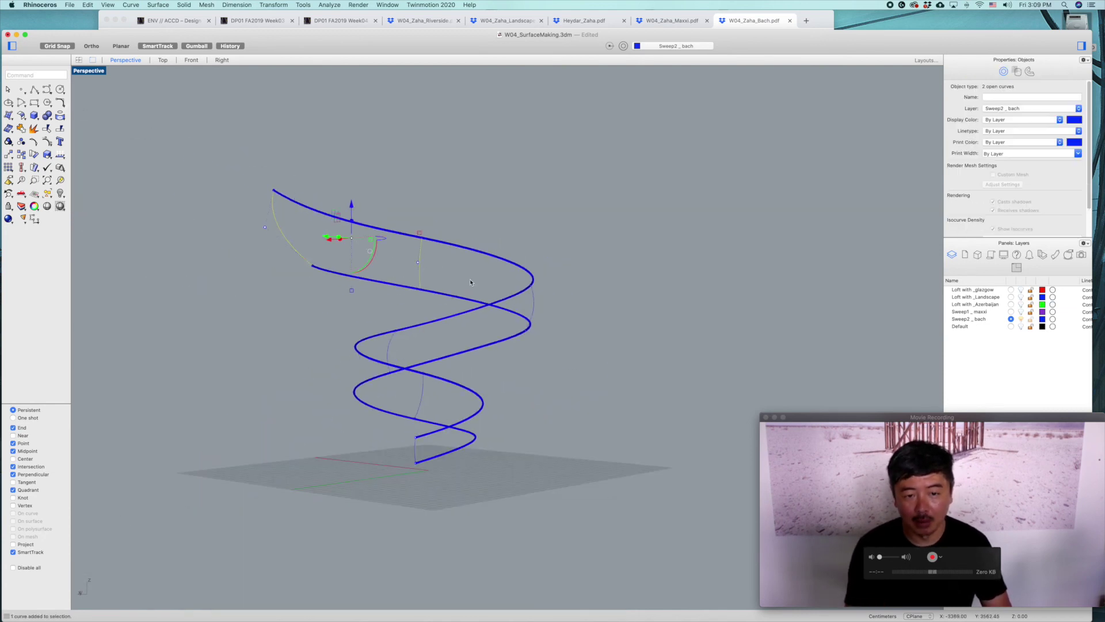
pyautogui.keyDown('shift'); pyautogui.click(533, 306); pyautogui.keyUp('shift')
pyautogui.keyDown('shift'); pyautogui.click(388, 349); pyautogui.keyUp('shift')
pyautogui.keyDown('shift'); pyautogui.click(420, 401); pyautogui.keyUp('shift')
pyautogui.press('super+h')
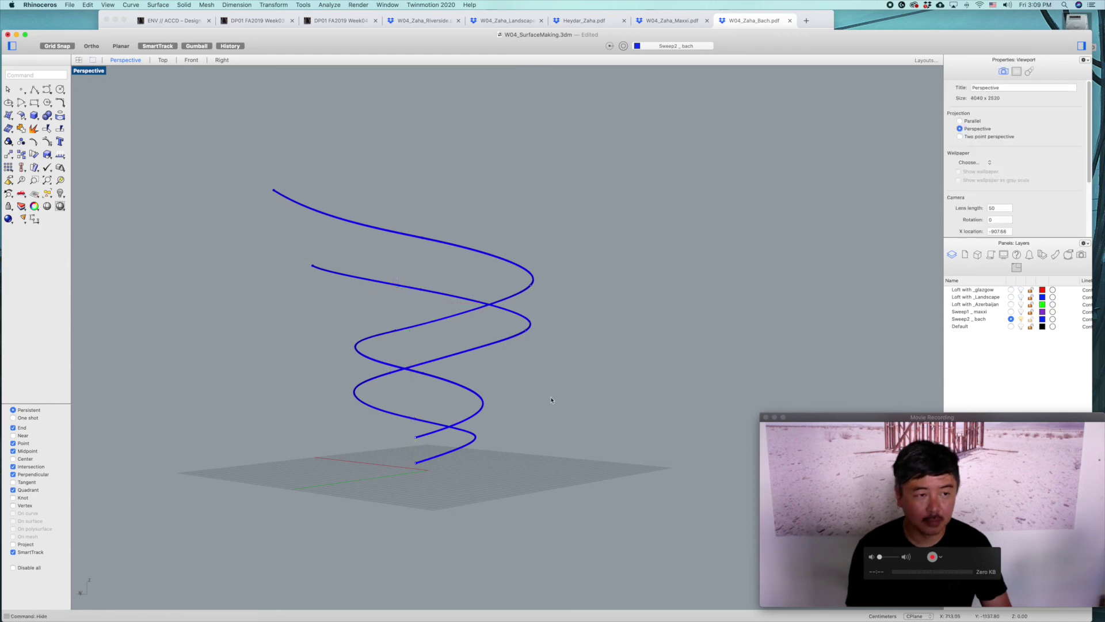
pyautogui.press('super+z')
# - Create pipes along all six section curves between the spirals
pyautogui.click(313, 236)
pyautogui.keyDown('shift'); pyautogui.click(418, 265); pyautogui.keyUp('shift')
pyautogui.keyDown('shift'); pyautogui.click(532, 303); pyautogui.keyUp('shift')
pyautogui.keyDown('shift'); pyautogui.click(389, 346); pyautogui.keyUp('shift')
pyautogui.keyDown('shift'); pyautogui.click(422, 397); pyautogui.keyUp('shift')
pyautogui.keyDown('shift'); pyautogui.click(414, 459); pyautogui.keyUp('shift')
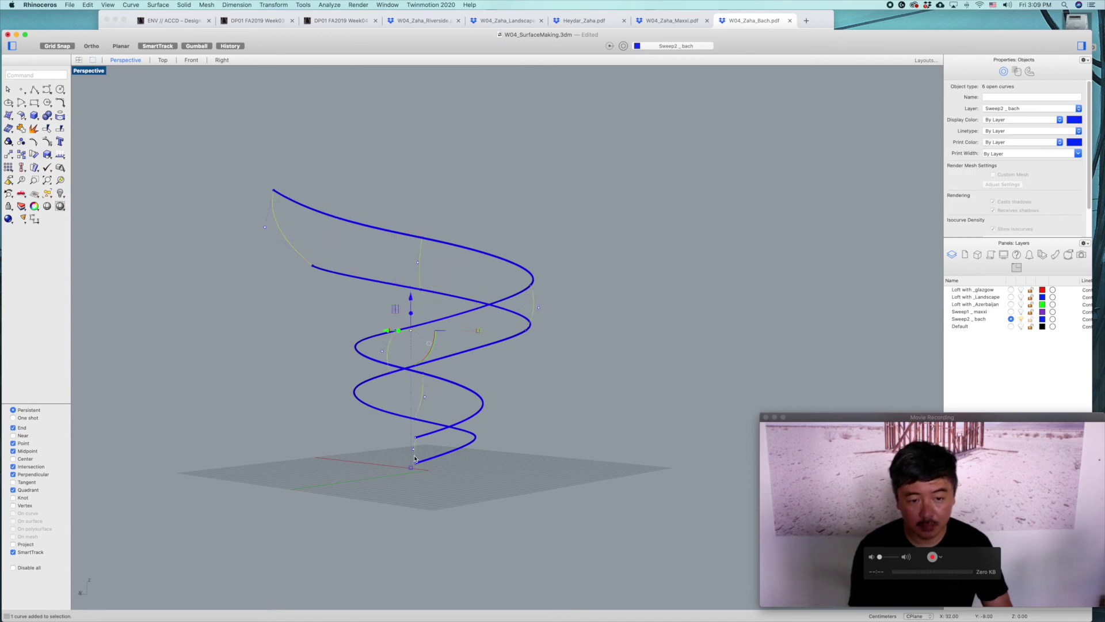
pyautogui.write('pipe')
pyautogui.press('Return')
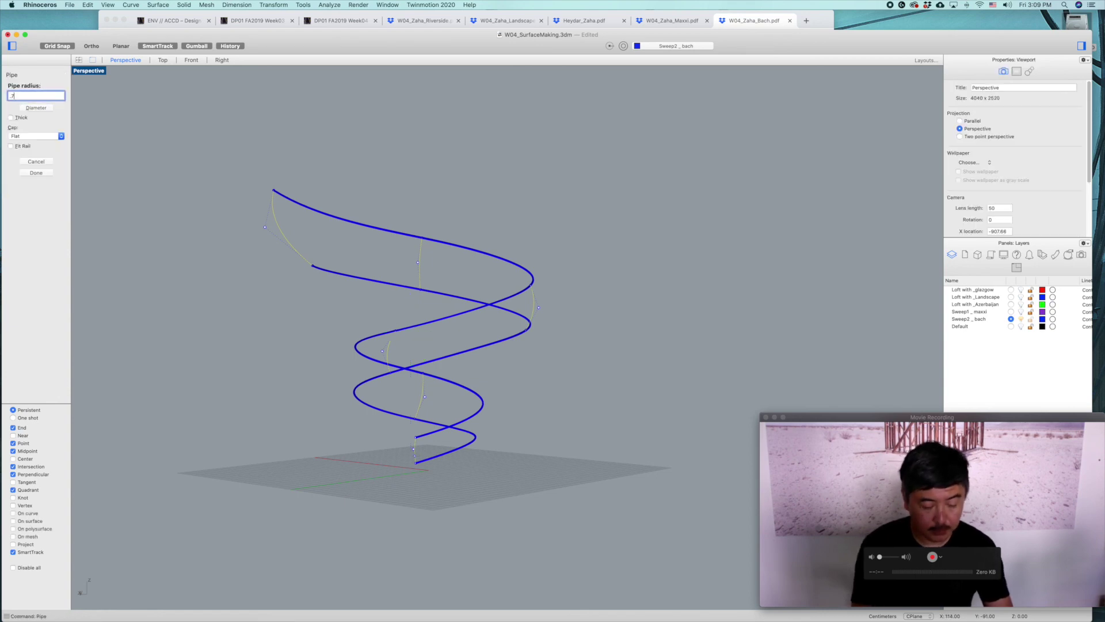
pyautogui.press('Escape')
pyautogui.click(747, 284)
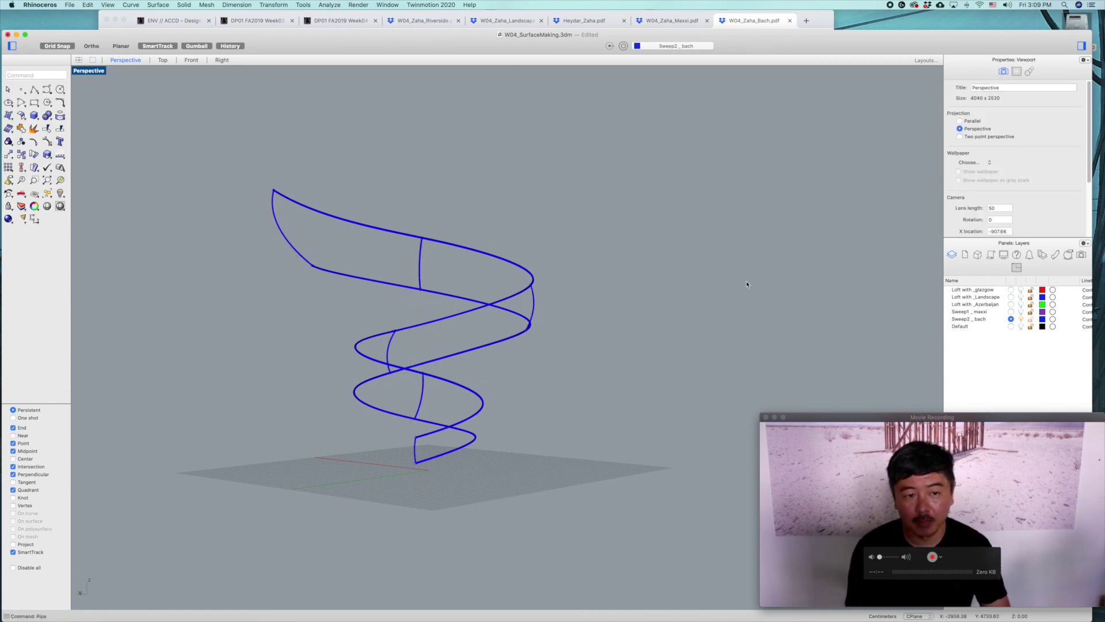
# - Bring back only the hidden swept ribbon surface with ShowSelected
pyautogui.write('showselected')
pyautogui.press('Return')
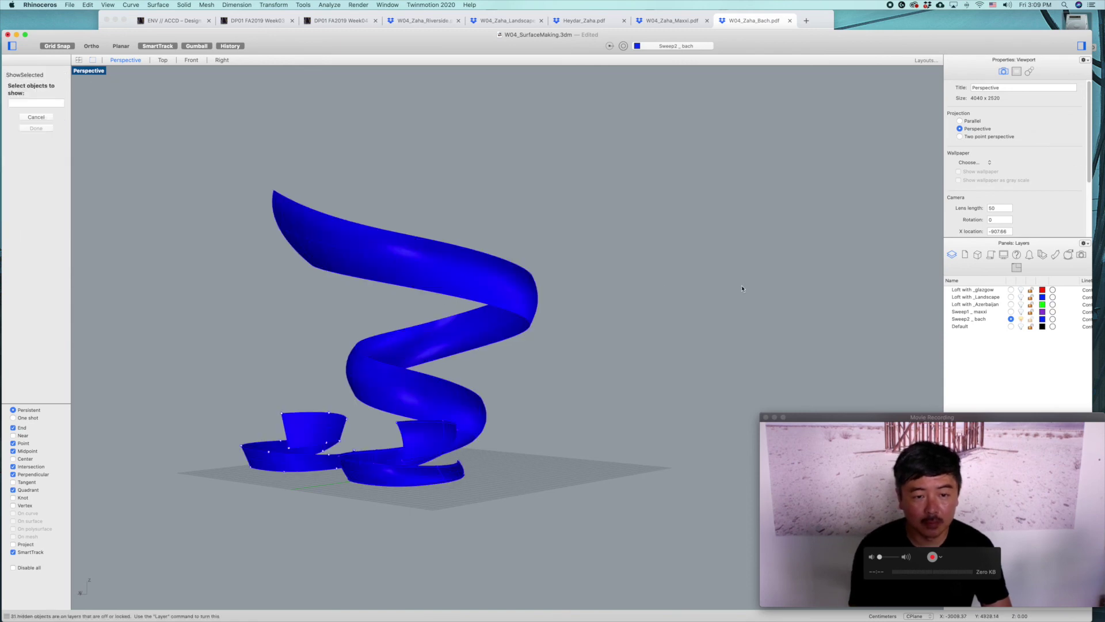
pyautogui.click(515, 284)
pyautogui.press('Return')
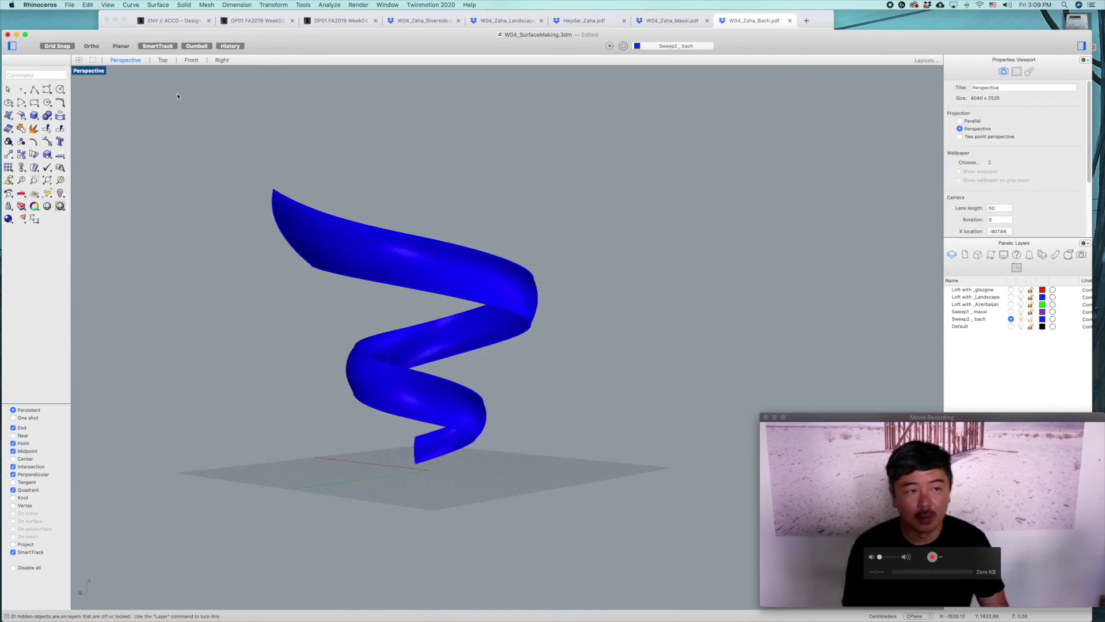
# - Set the Perspective view to the Rendered display mode and inspect the finished spiral ribbon
pyautogui.rightClick(96, 71)
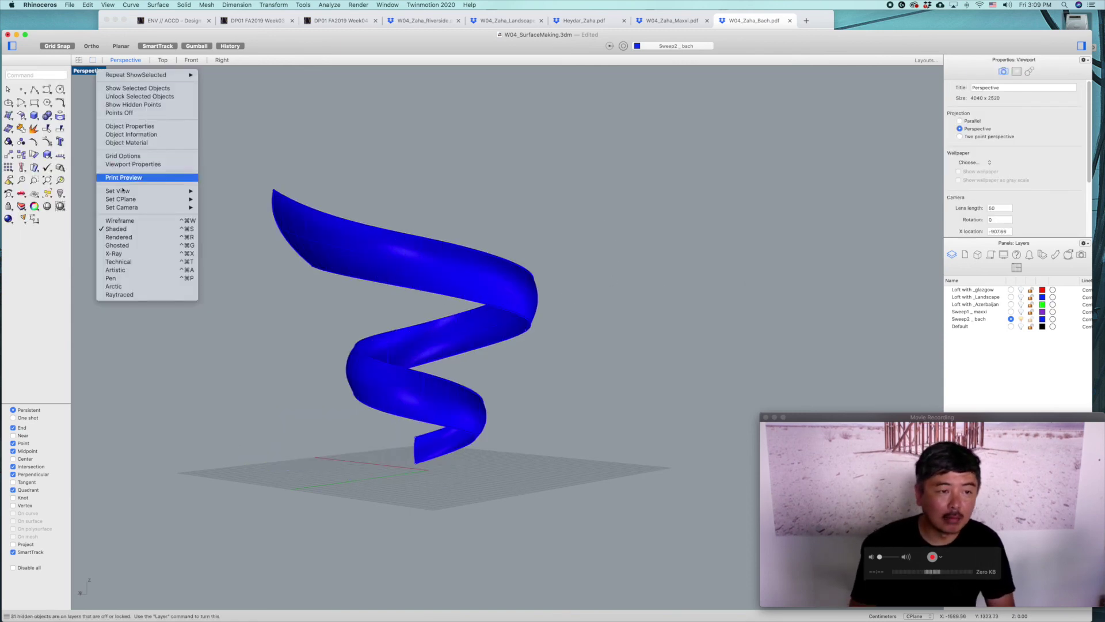
pyautogui.click(123, 236)
pyautogui.moveTo(545, 259); pyautogui.dragTo(624, 270, button='right')
pyautogui.scroll(5, 542, 267)
pyautogui.scroll(-3, 567, 266)
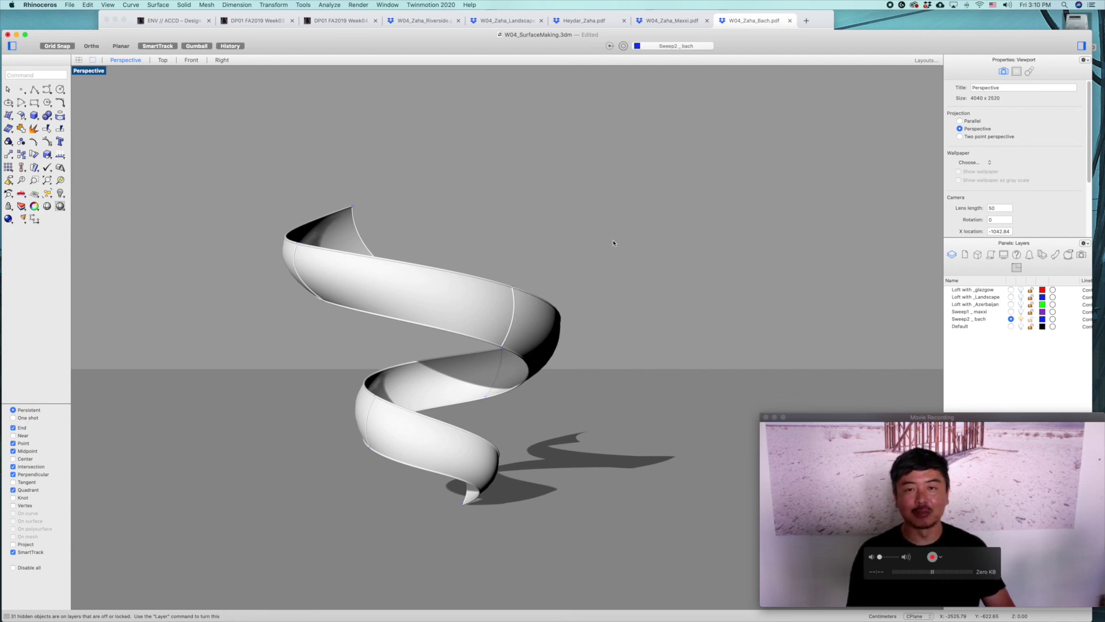
pyautogui.click(817, 434)
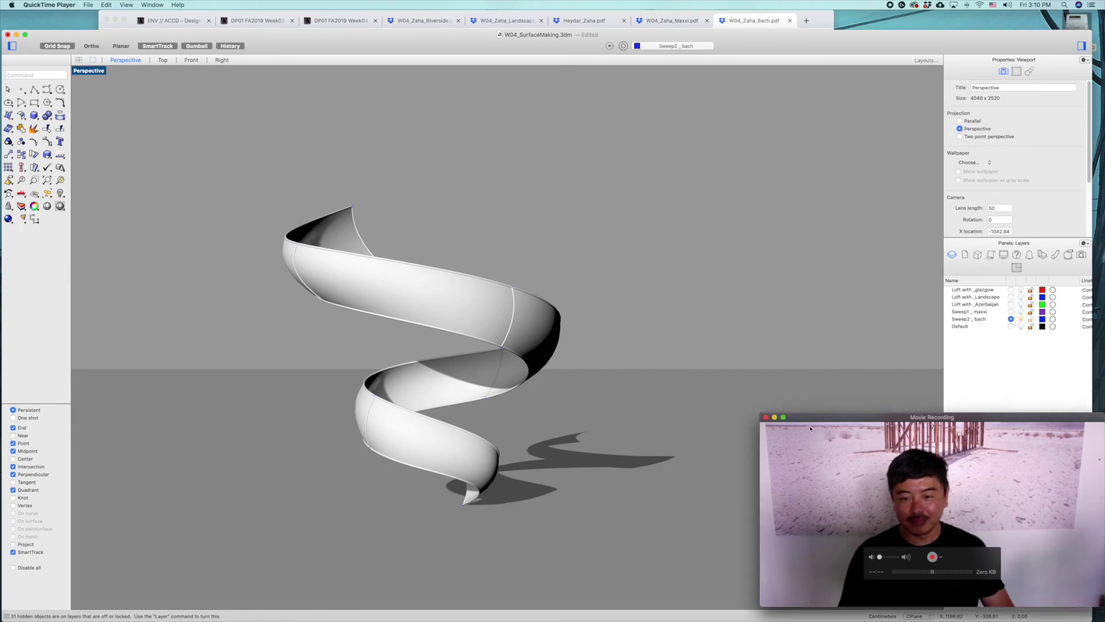